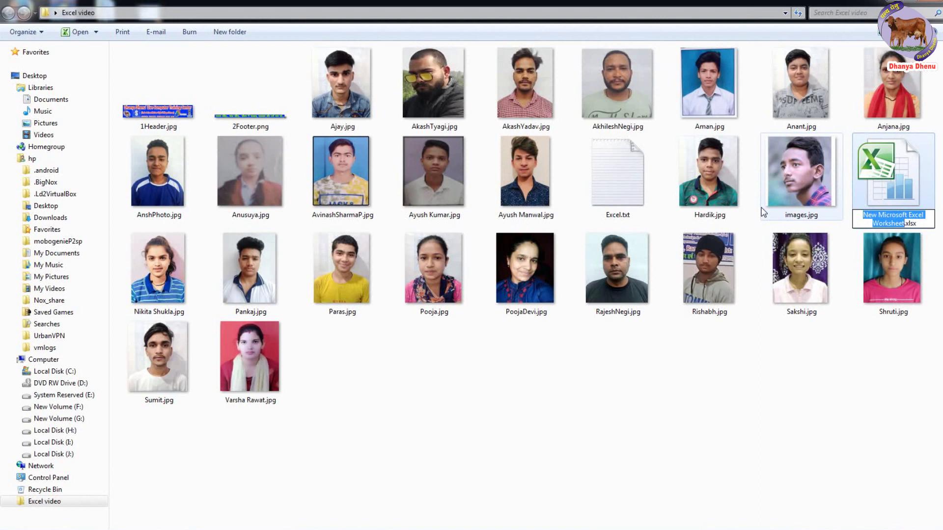
- Name the new workbook file TraineesAutomationSystem.xlsx and open it in Excel
text(Trai)
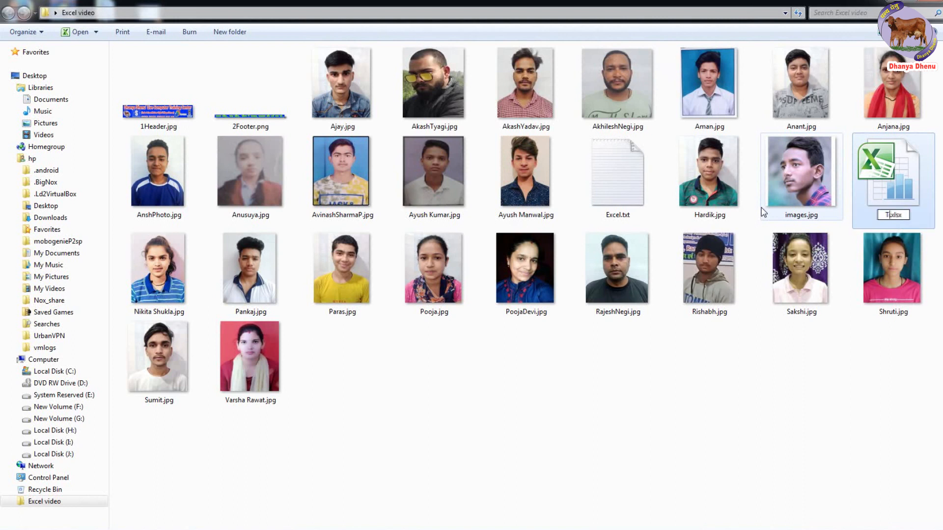
text(neesAutomationS)
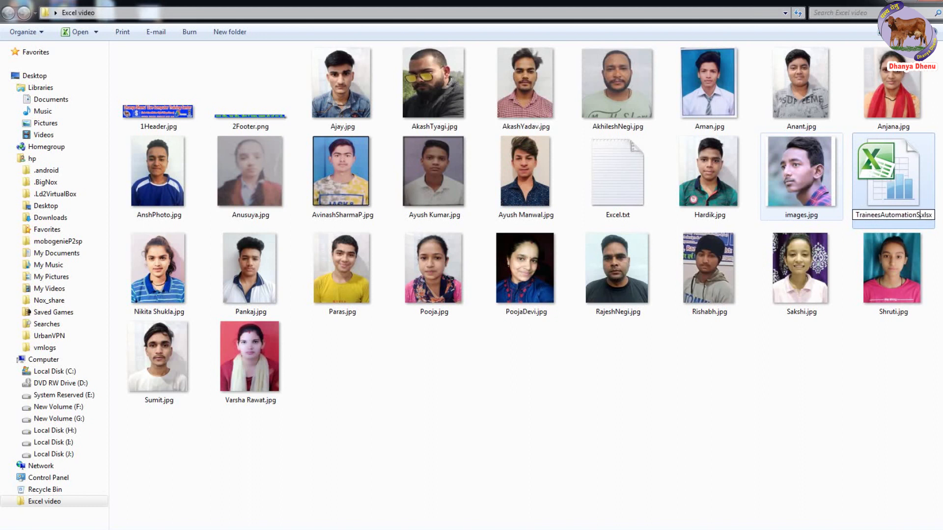
text(ystem)
key(Return)
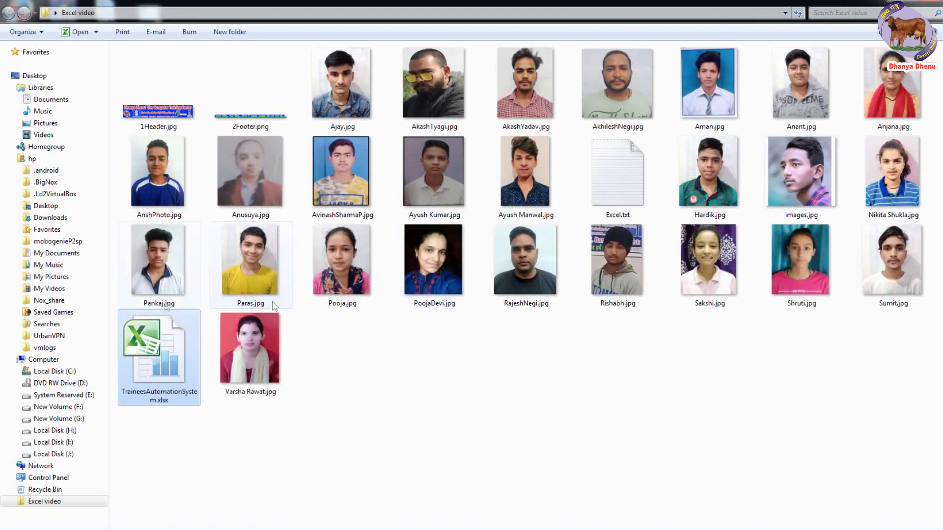
double_click(166, 348)
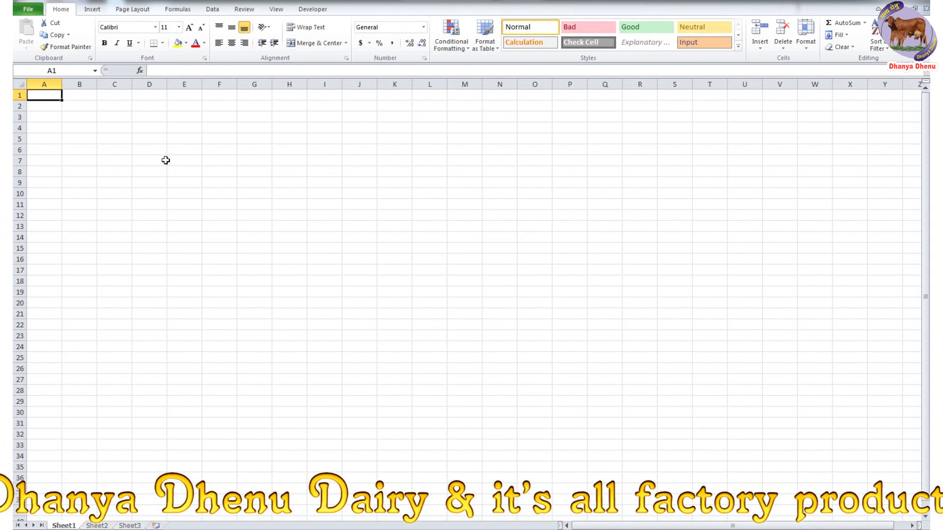
- Enter the header titles in A1:N1, from Registration No and Education through Photo
text(Registration No)
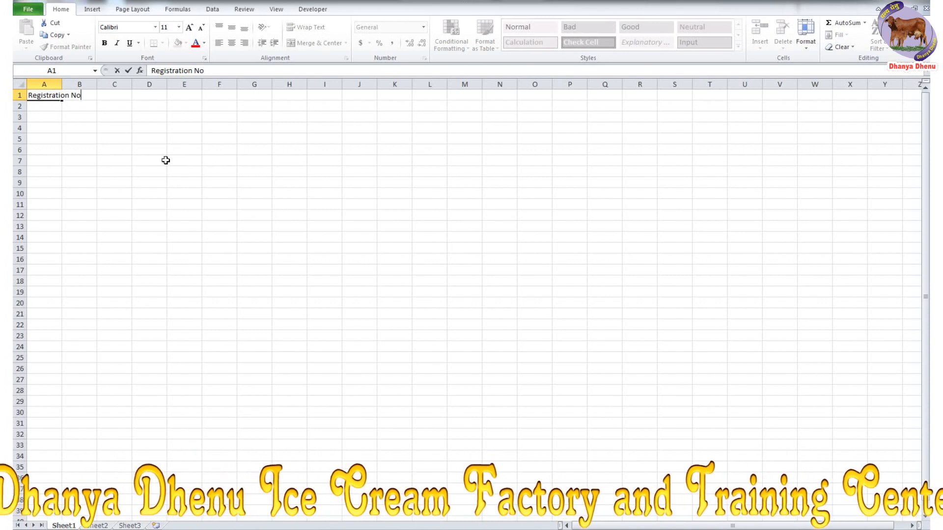
key(Tab)
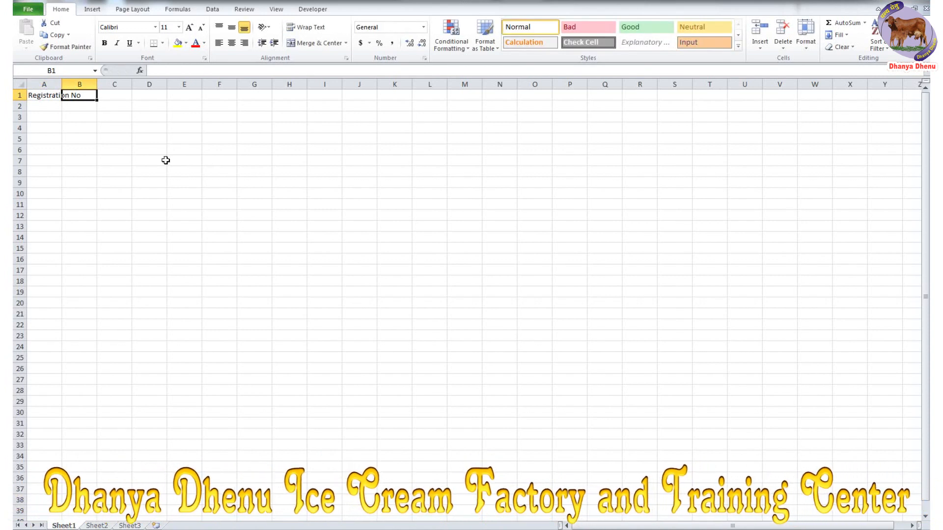
text(Education)
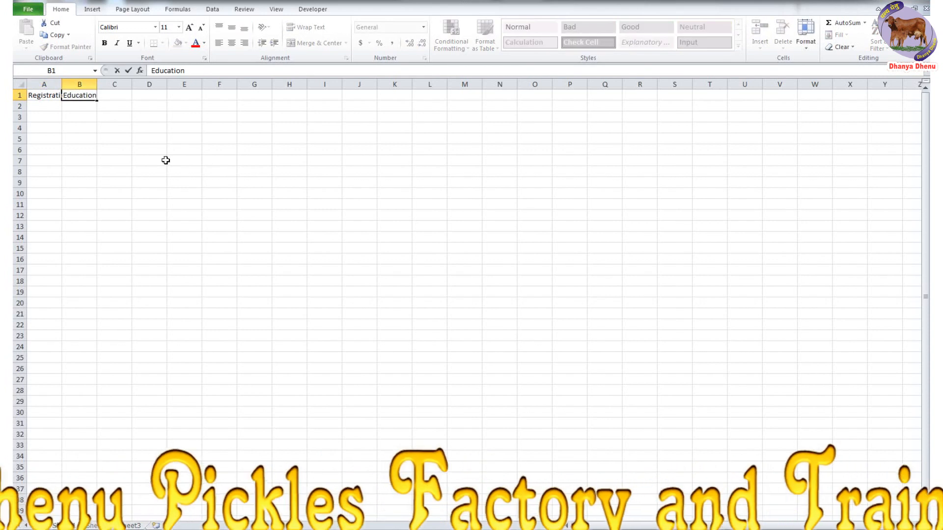
key(Tab)
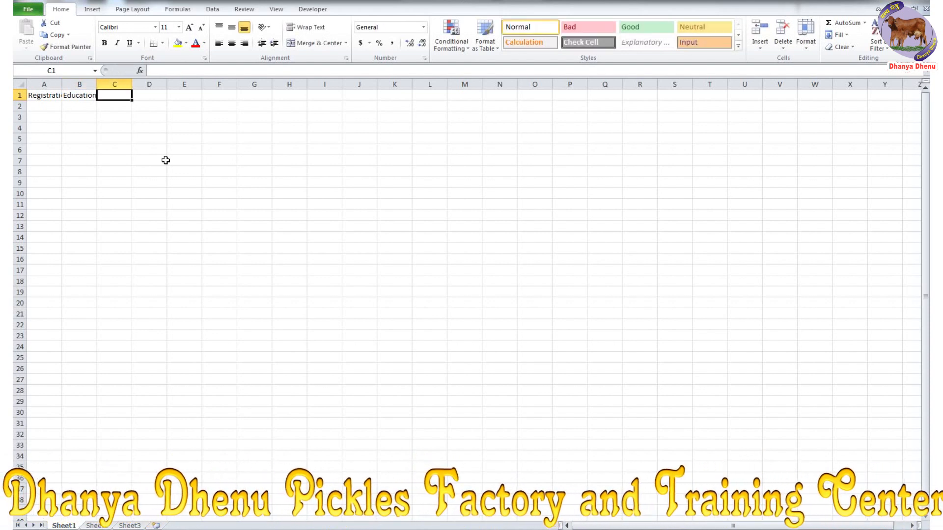
text(Trai)
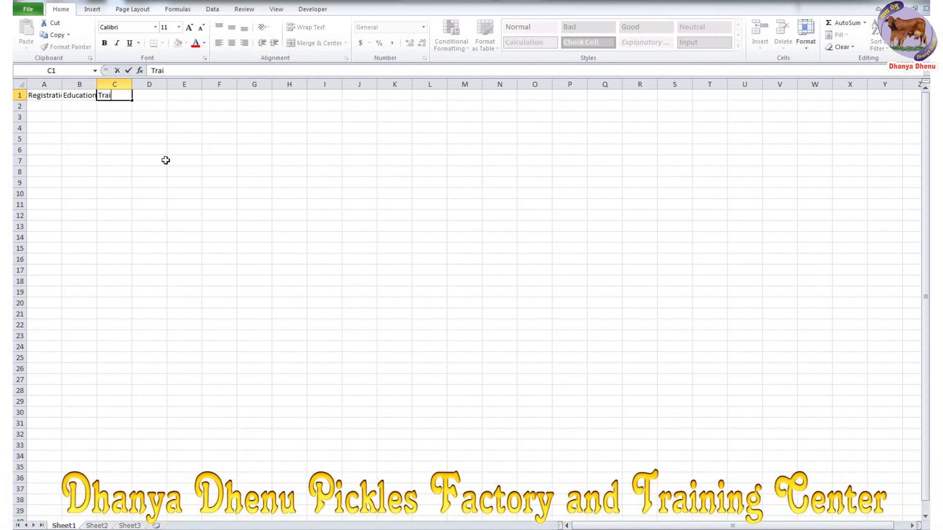
text(O)
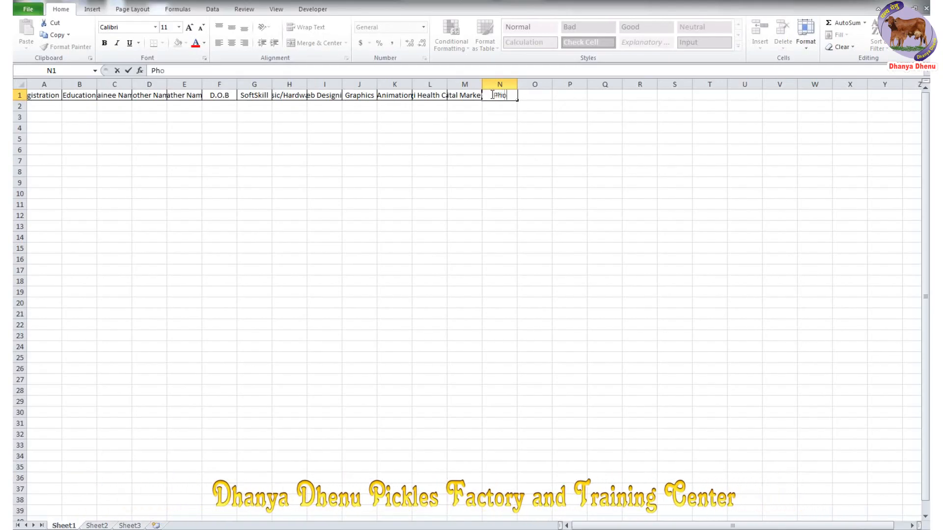
text(to)
key(Return)
- Make the header row two font sizes larger, bold, with a yellow fill
drag(44, 95, 498, 94)
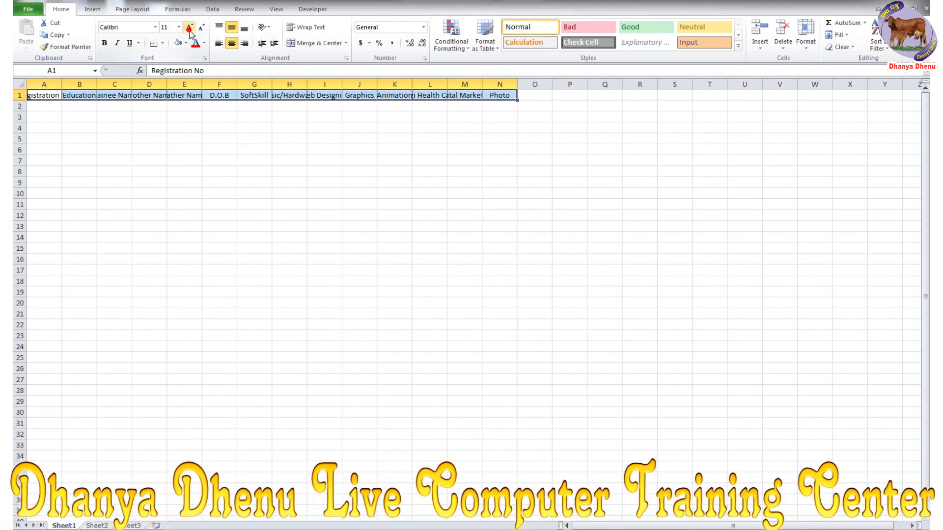
click(190, 29)
click(189, 28)
key(ctrl+b)
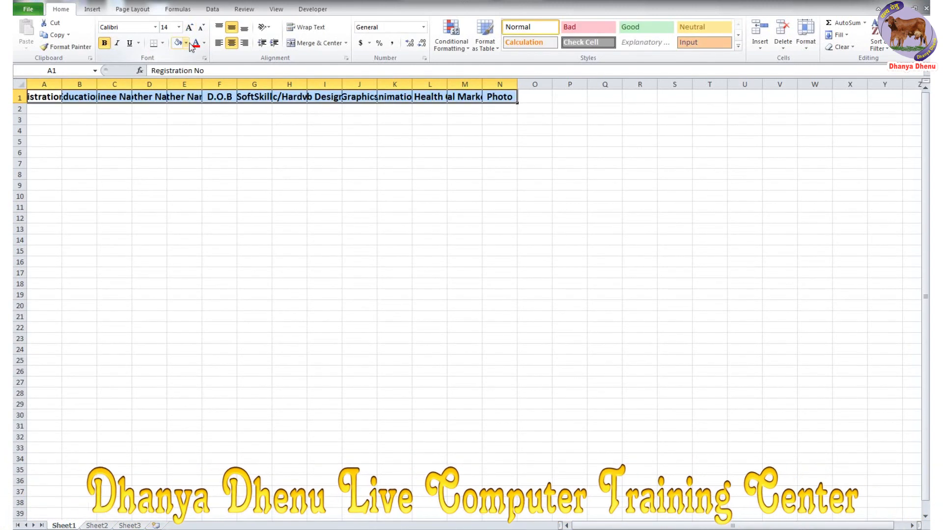
click(186, 43)
click(216, 120)
- AutoFit columns A through N to their header titles
double_click(62, 84)
drag(64, 84, 527, 84)
double_click(522, 84)
click(495, 215)
drag(64, 98, 808, 409)
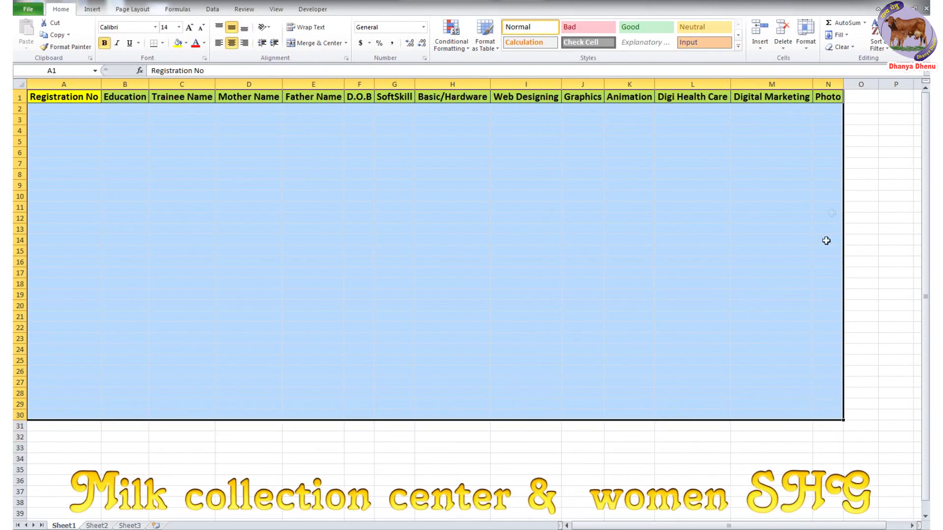
- Apply All Borders to the table range A1:N31
click(692, 208)
drag(69, 97, 358, 428)
click(614, 526)
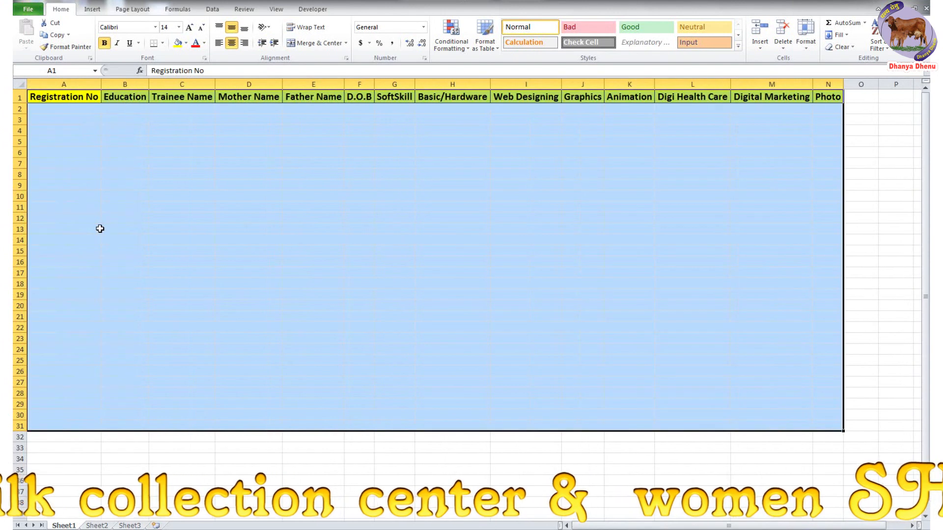
click(162, 43)
click(175, 127)
- Fill registration numbers 1–30 down A2:A31, centre them, and set the table body to size 12
click(75, 111)
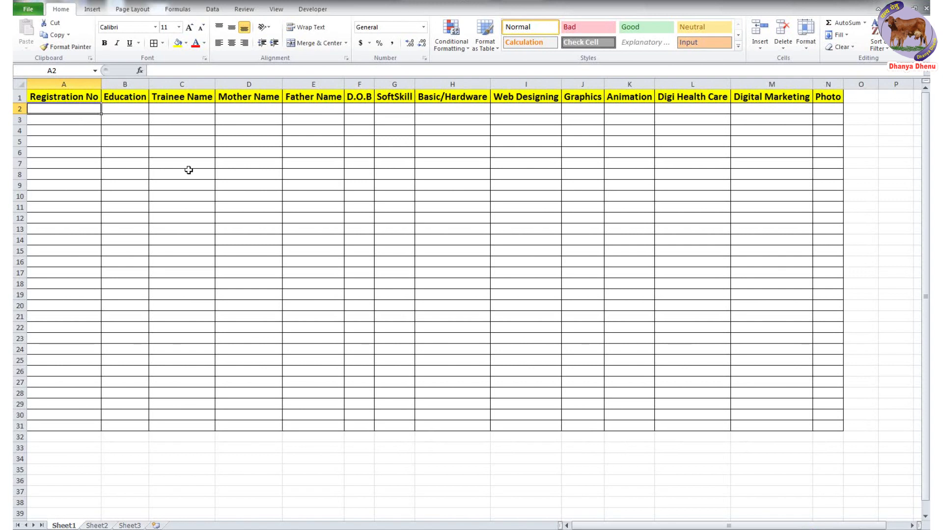
text(1)
key(Return)
text(2)
key(Return)
click(79, 109)
drag(106, 114, 108, 434)
click(110, 437)
click(134, 464)
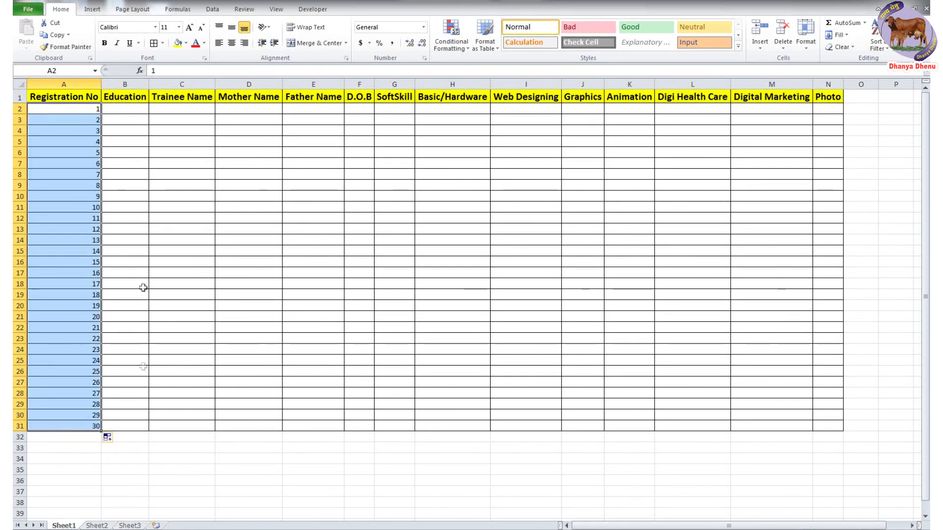
click(231, 43)
drag(63, 109, 835, 428)
click(189, 27)
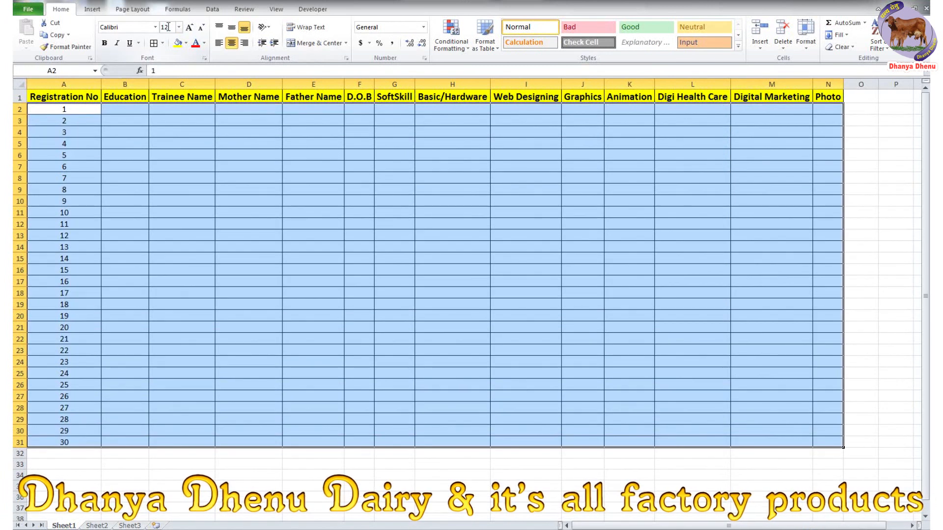
- Enter the first trainee's education (BBA) and name in row 2
click(192, 180)
click(130, 111)
text(BA)
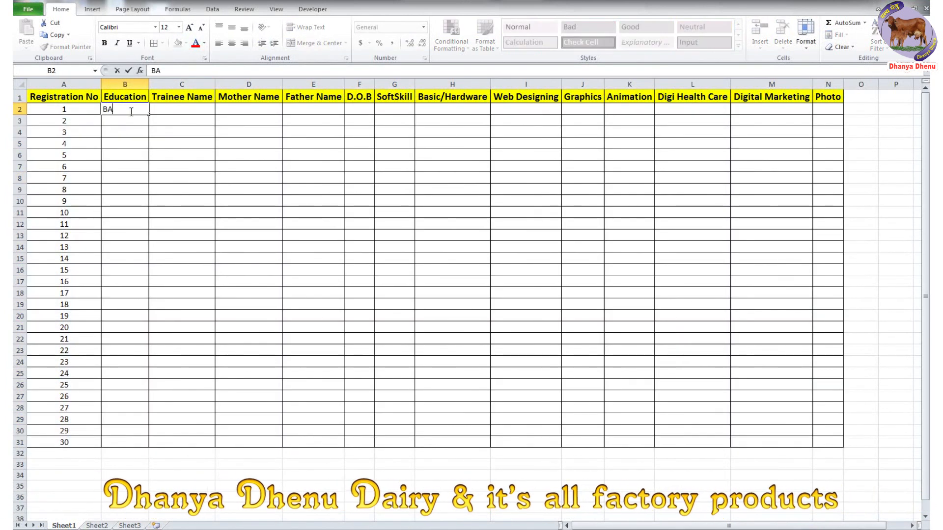
text(BA)
key(Tab)
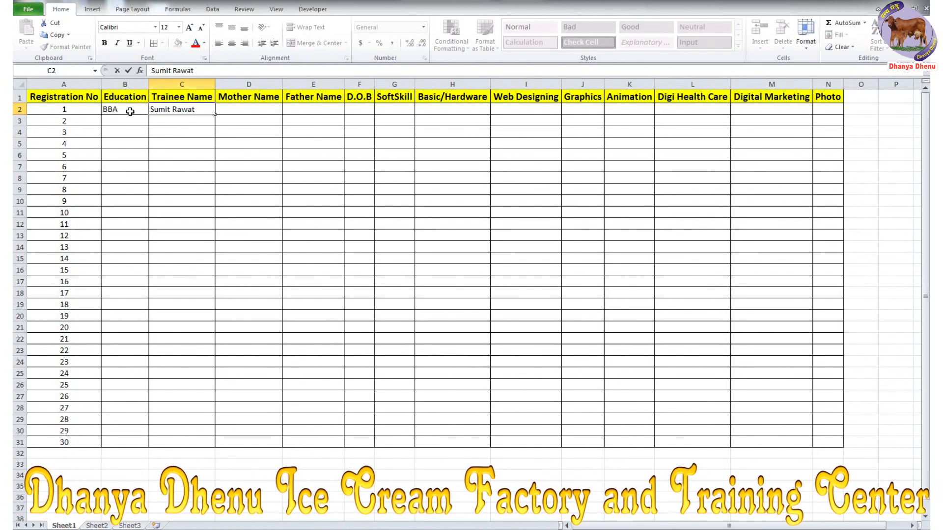
click(262, 108)
drag(137, 123, 186, 131)
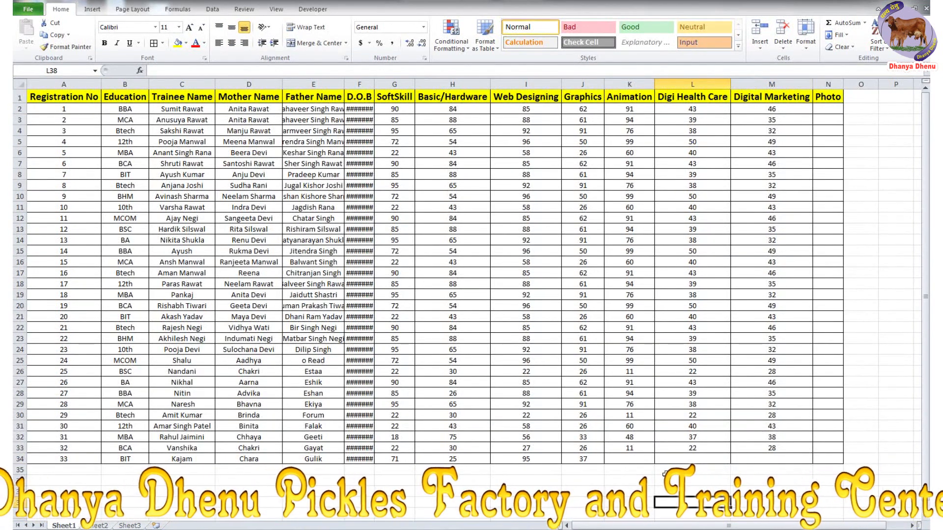
- Enter row 34's marks 64, 48 and 32, and AutoFit the D.O.B column
click(651, 461)
text(64)
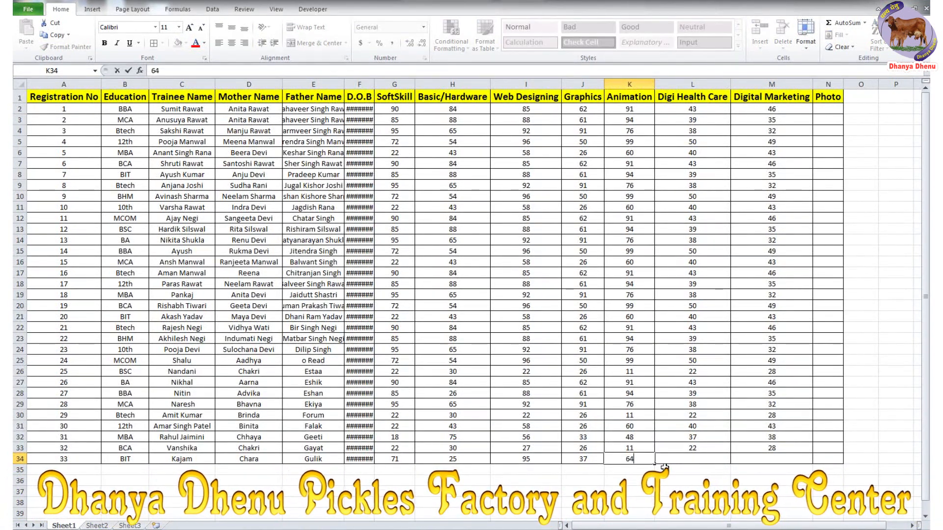
key(Tab)
text(48)
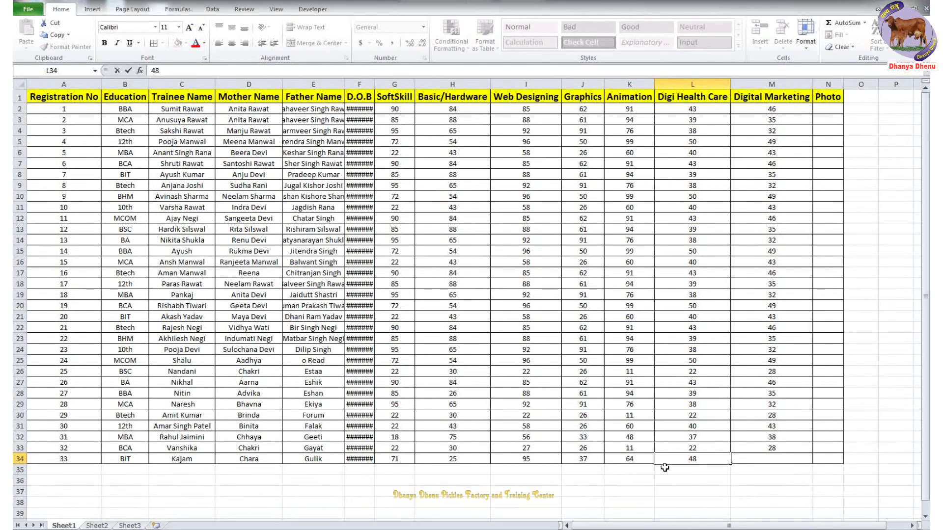
key(Tab)
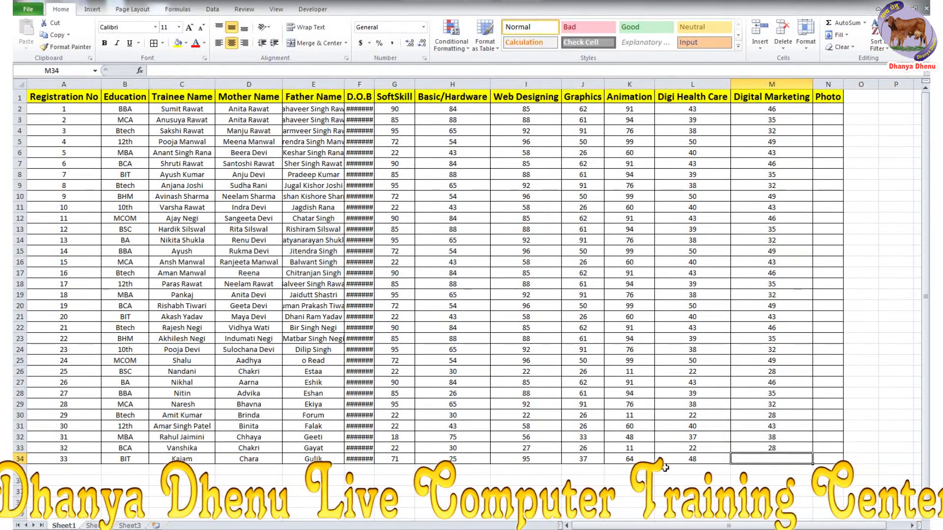
text(32)
key(Return)
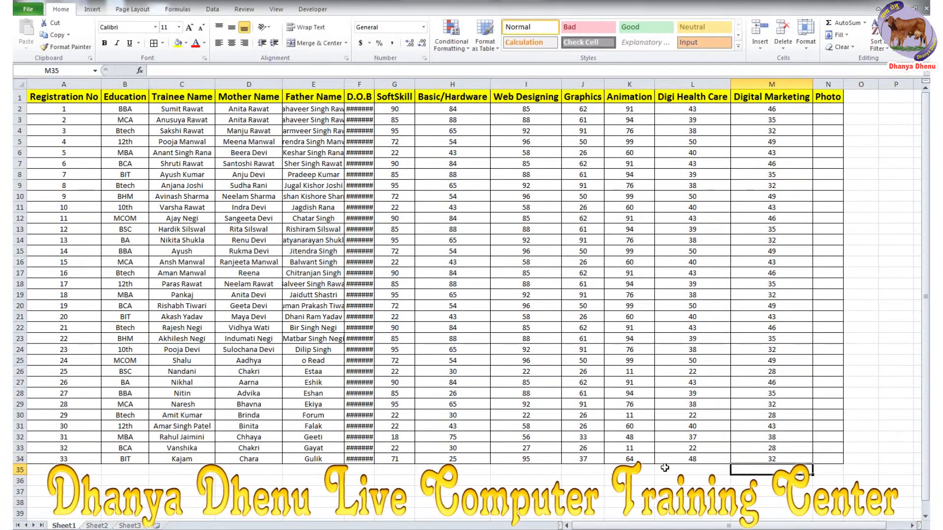
double_click(374, 84)
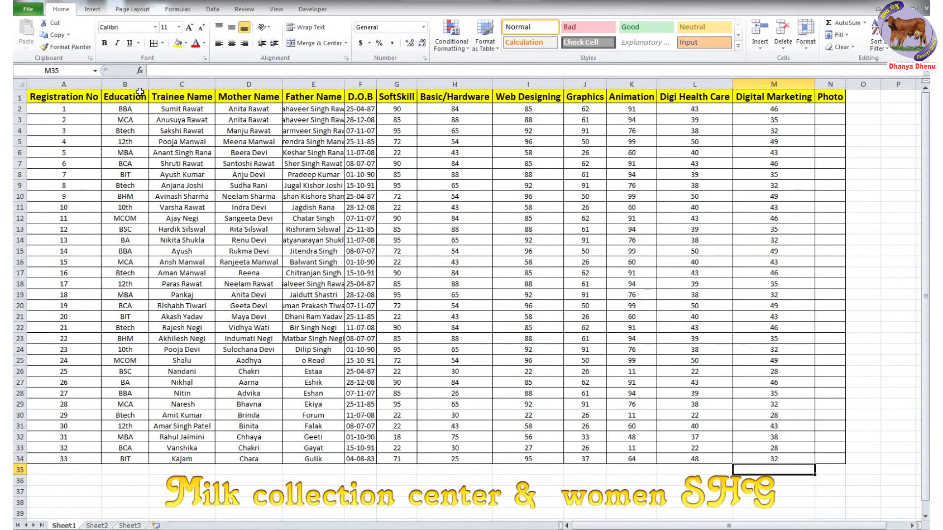
click(125, 85)
- Drag the D.O.B column wider, then select Photo cell N2
click(182, 84)
click(249, 84)
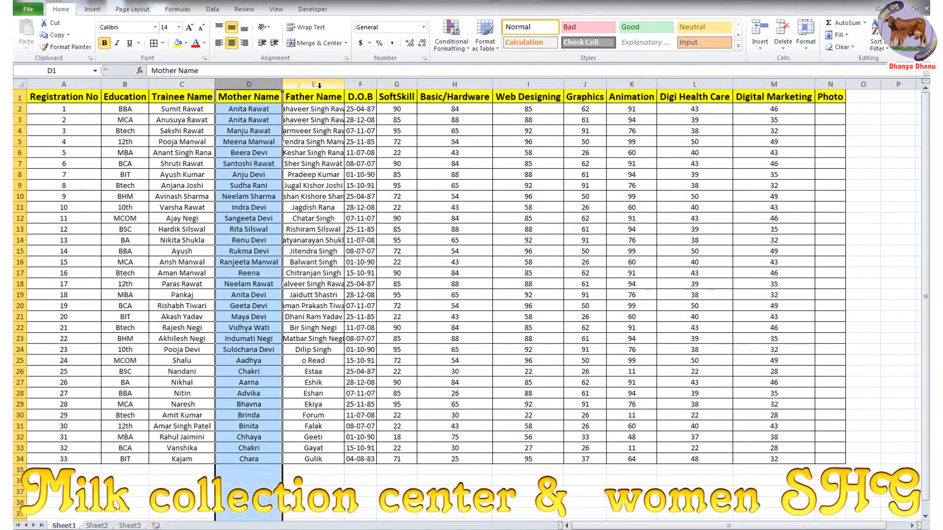
click(298, 85)
drag(376, 84, 383, 86)
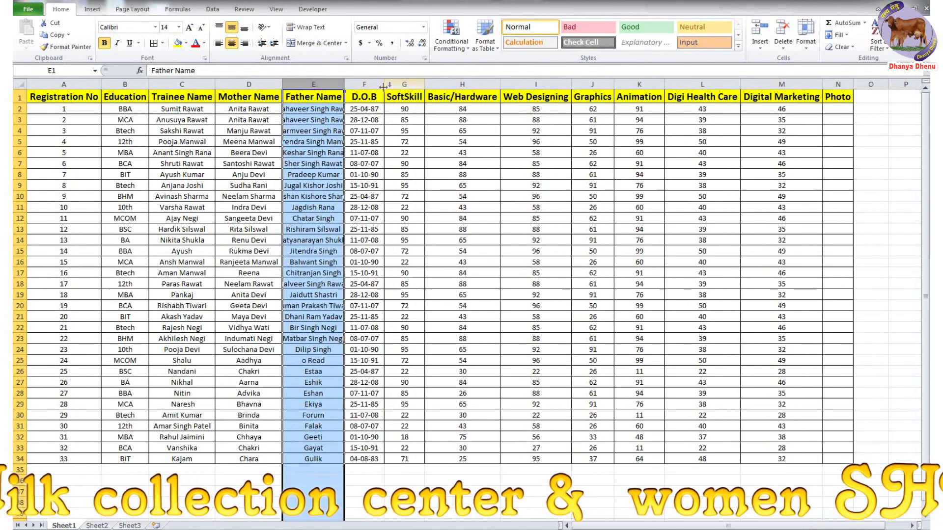
click(405, 97)
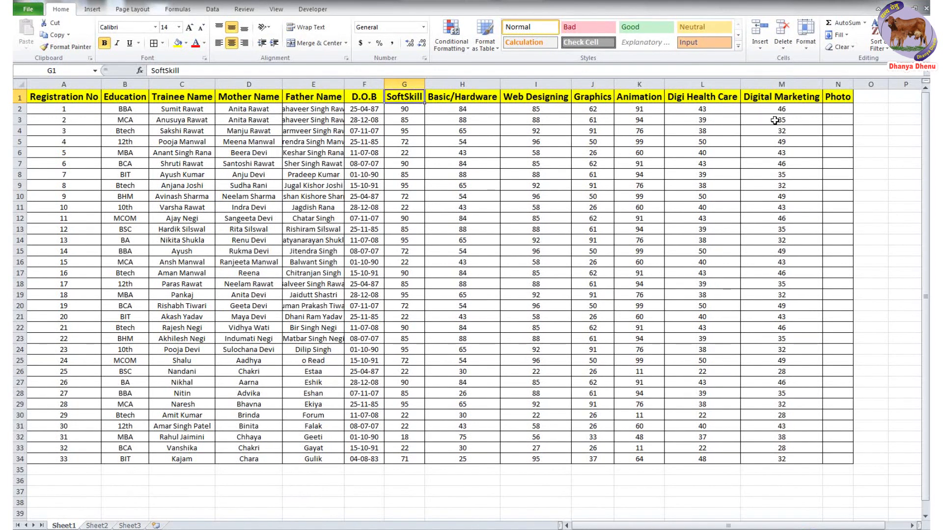
drag(843, 109, 841, 360)
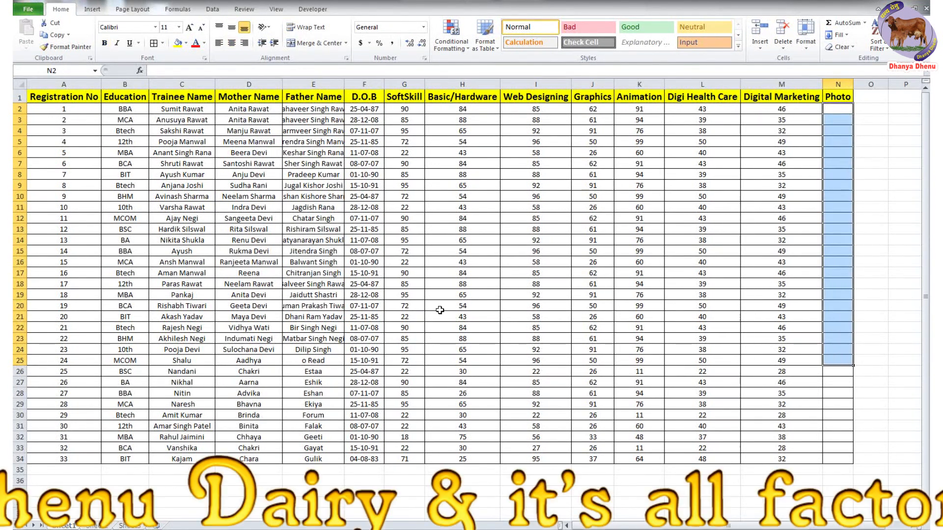
click(827, 112)
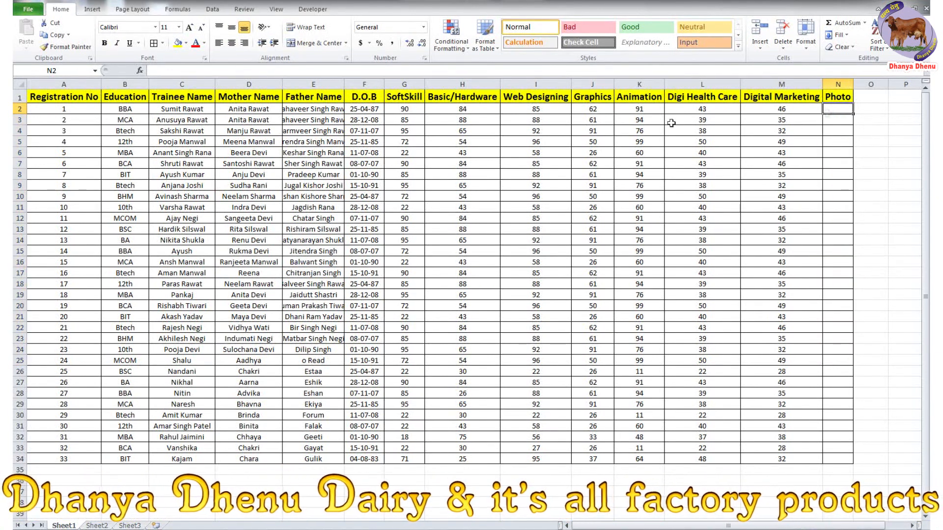
- Insert the first trainee photo from the Excel video folder and shrink it into N2
click(92, 9)
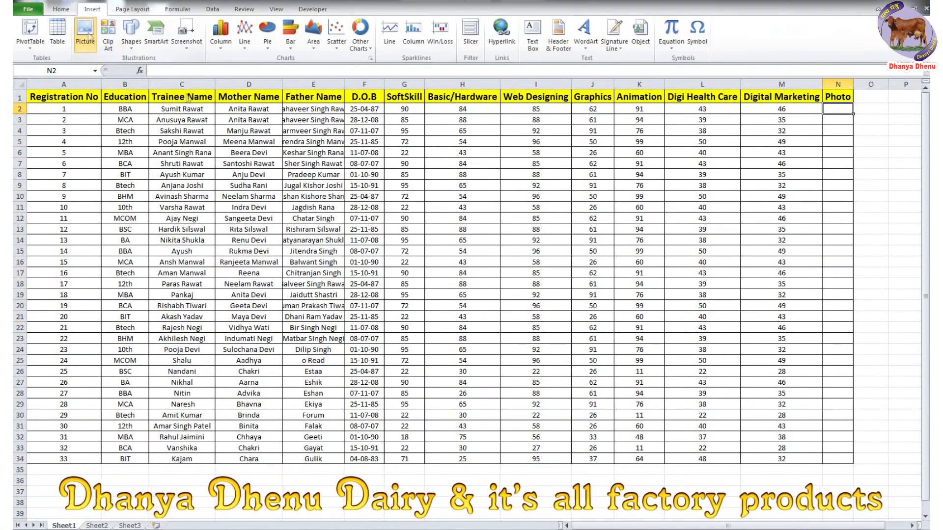
click(88, 34)
click(79, 98)
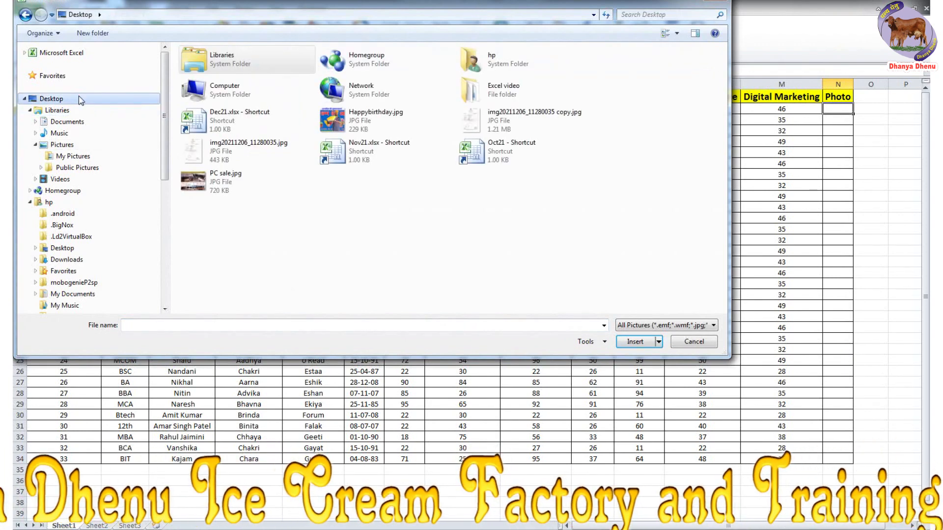
double_click(493, 93)
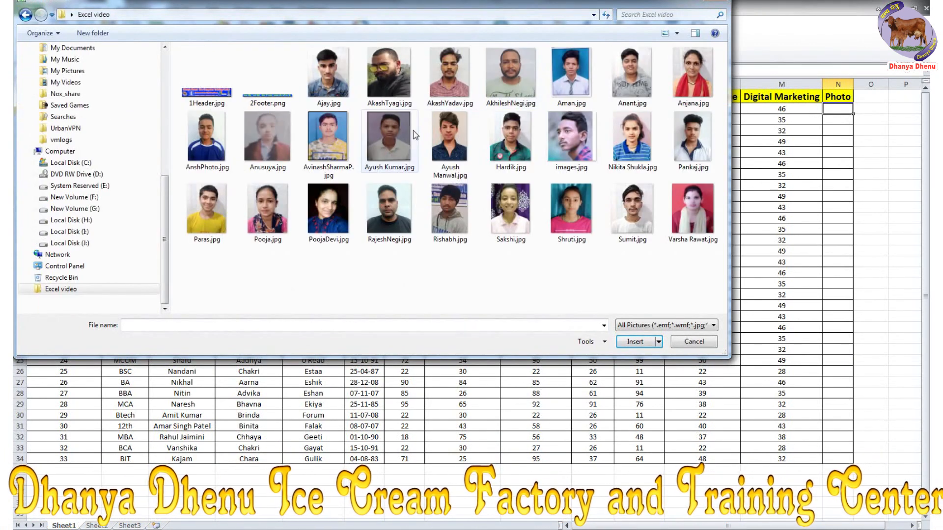
double_click(651, 238)
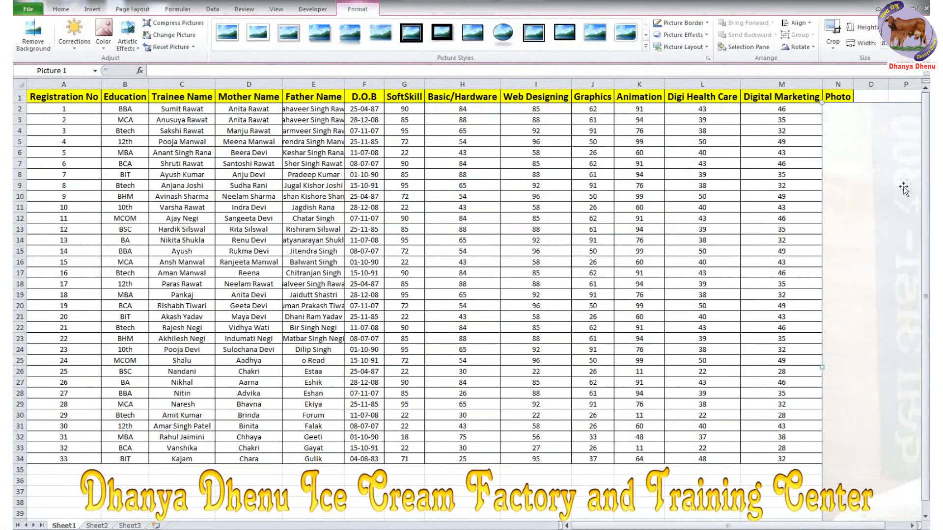
drag(604, 403, 831, 129)
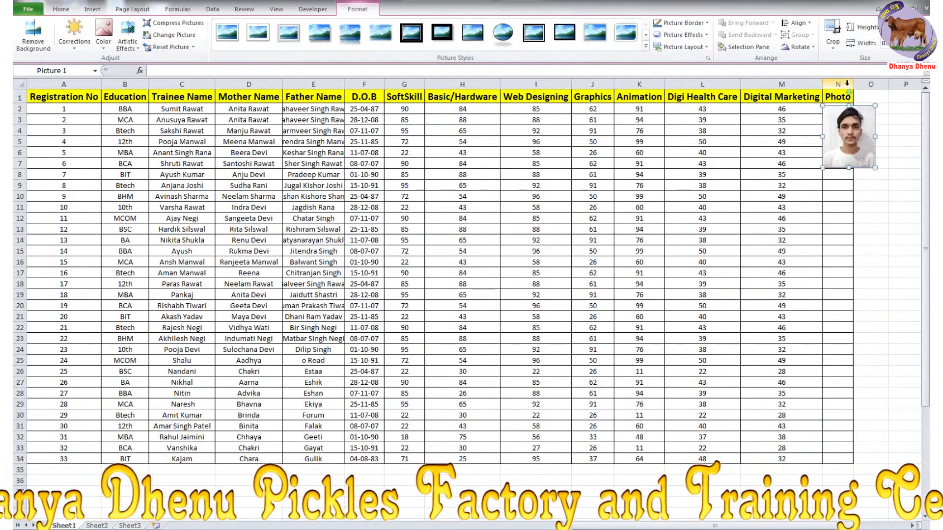
- Widen column N and nudge the photo to sit inside cell N2
drag(853, 82, 882, 82)
drag(858, 122, 855, 120)
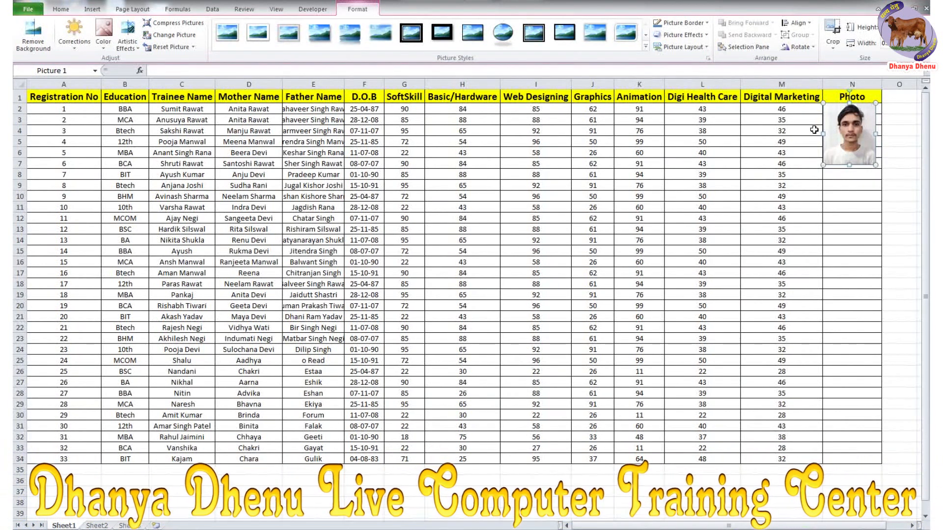
drag(847, 125, 849, 128)
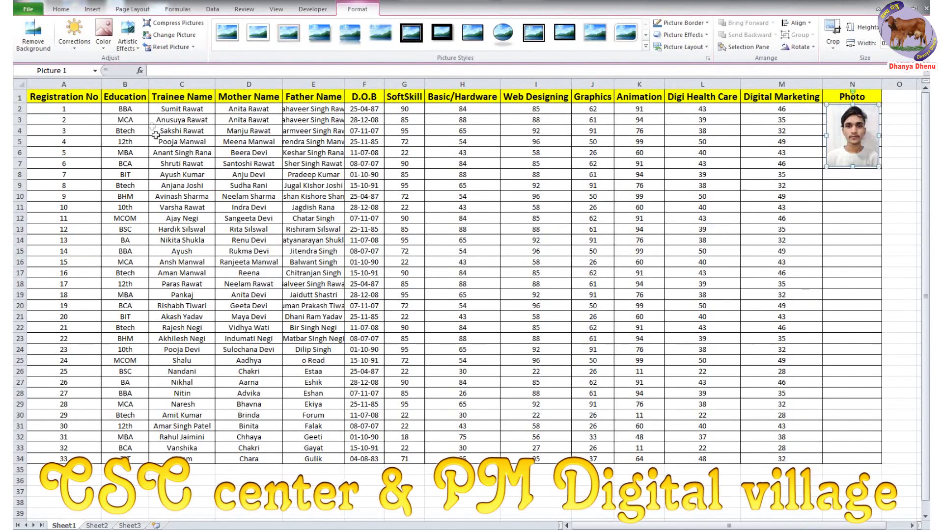
drag(33, 109, 899, 492)
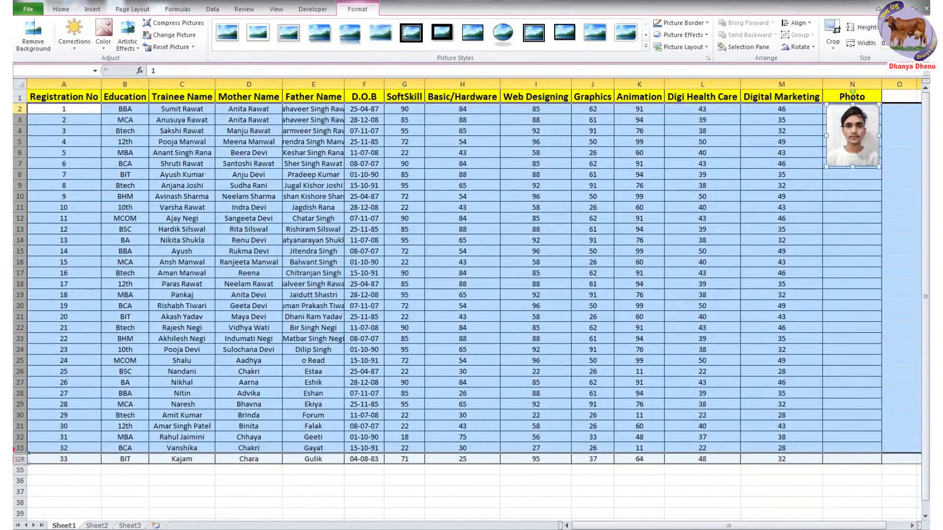
drag(15, 451, 16, 459)
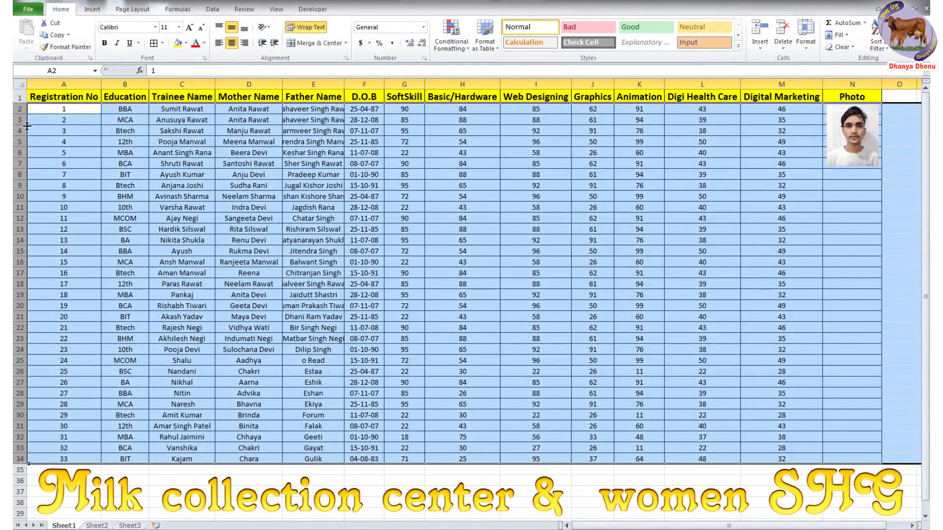
- Set rows 2–34 to 120 pixels high and shrink the stacked photos aside
drag(25, 115, 19, 170)
click(853, 274)
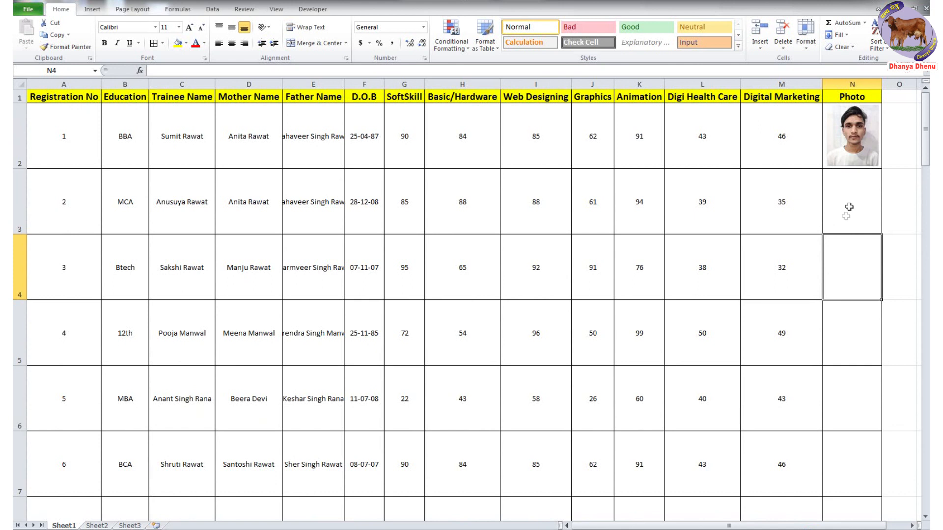
scroll(831, 341, down, 4)
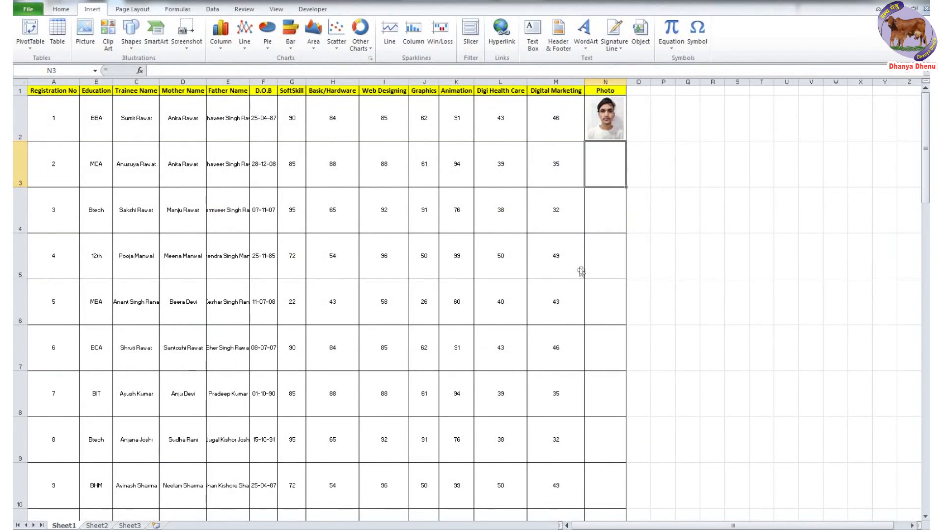
drag(695, 321, 340, 343)
drag(736, 275, 155, 208)
drag(277, 390, 145, 227)
- Shrink the large stacked trainee photos to thumbnail size and move them left
drag(687, 255, 310, 253)
drag(454, 429, 344, 284)
drag(261, 380, 239, 348)
drag(705, 262, 298, 140)
drag(259, 97, 294, 135)
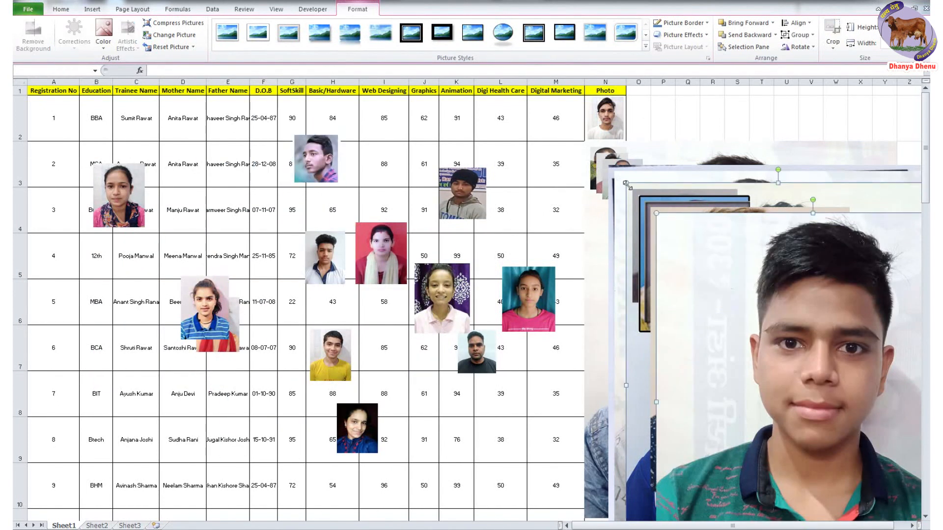
drag(820, 344, 158, 395)
drag(736, 344, 120, 388)
- Shrink the remaining stacked photos and spread them out toward the right
drag(749, 319, 724, 122)
drag(694, 264, 507, 452)
drag(662, 222, 554, 174)
drag(685, 246, 543, 239)
drag(614, 171, 879, 471)
drag(643, 142, 734, 325)
drag(623, 180, 713, 213)
drag(608, 168, 767, 184)
click(786, 257)
- Fit trainee photos into Photo cells N3, N4 and N5
drag(119, 196, 113, 231)
drag(237, 345, 272, 421)
drag(542, 239, 610, 169)
drag(633, 195, 624, 185)
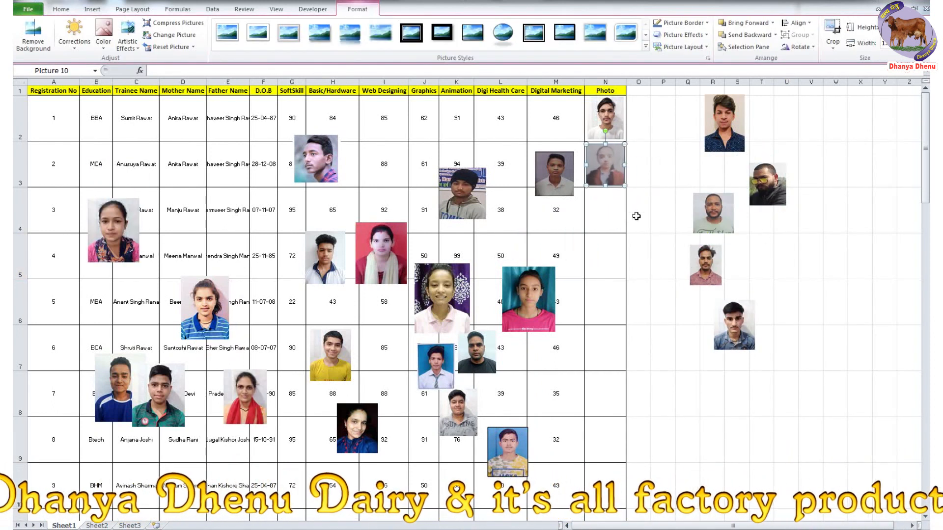
drag(114, 230, 161, 160)
drag(442, 298, 613, 224)
drag(641, 259, 627, 231)
drag(185, 191, 171, 173)
drag(153, 147, 603, 254)
click(613, 209)
drag(620, 211, 624, 211)
click(605, 302)
- Size photos into cells N6, N7 and N8, moving spare photos aside
drag(458, 412, 621, 323)
click(602, 346)
drag(501, 268, 520, 289)
drag(538, 311, 604, 348)
drag(724, 123, 708, 455)
click(812, 313)
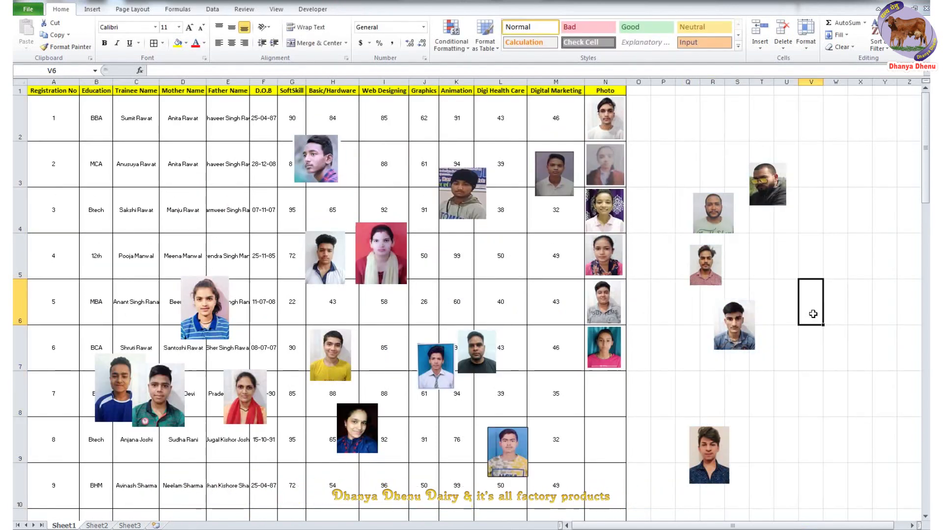
drag(158, 395, 780, 403)
drag(114, 381, 816, 320)
click(600, 386)
click(555, 175)
drag(555, 175, 606, 396)
click(640, 390)
- Place photos for rows 9 and 10, and the denim-shirt photo in N12
scroll(649, 376, down, 1)
drag(245, 296, 590, 359)
click(614, 373)
drag(527, 376, 521, 369)
drag(505, 347, 603, 384)
drag(604, 173, 604, 176)
click(605, 427)
drag(383, 150, 609, 434)
click(596, 459)
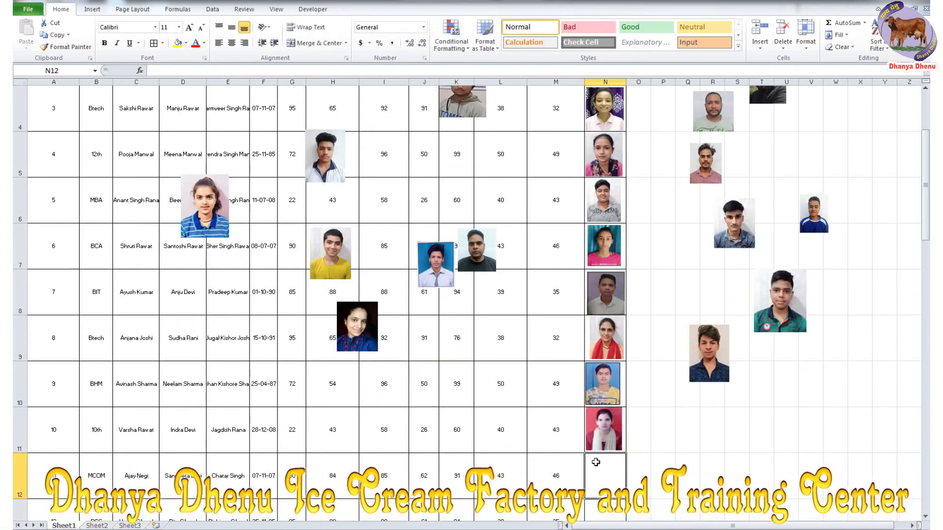
scroll(488, 304, up, 1)
drag(767, 182, 847, 425)
- Fit photos into N13, N14 and N15, and stretch the N10 and N11 photos
scroll(801, 246, down, 1)
drag(730, 220, 605, 476)
scroll(609, 442, down, 1)
drag(780, 154, 614, 386)
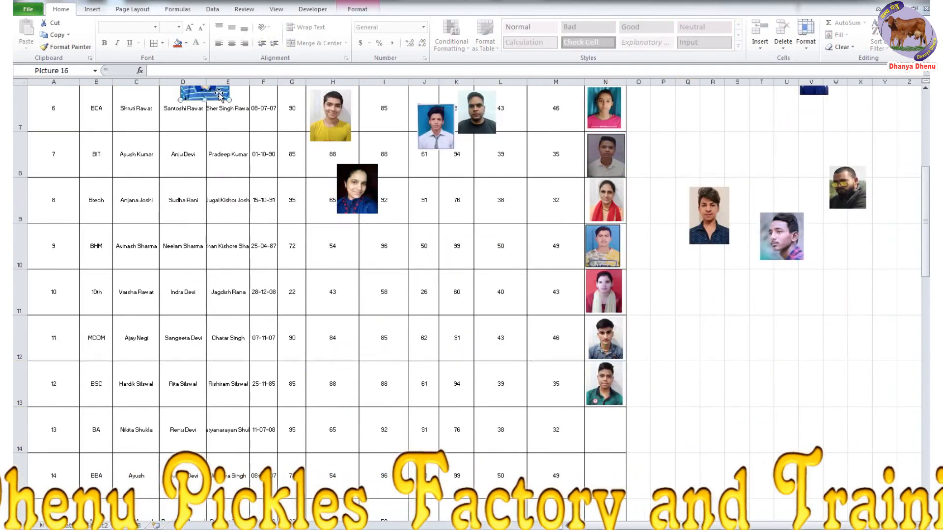
drag(219, 93, 625, 460)
drag(619, 430, 622, 428)
drag(620, 246, 624, 246)
drag(621, 291, 624, 291)
drag(709, 215, 606, 483)
drag(626, 512, 616, 498)
drag(617, 475, 621, 475)
drag(781, 246, 756, 492)
- Place and fit photos in cells N16, N17 and N18
scroll(737, 344, up, 2)
scroll(638, 294, down, 4)
click(606, 251)
scroll(528, 213, up, 1)
drag(792, 179, 603, 377)
drag(614, 402, 621, 405)
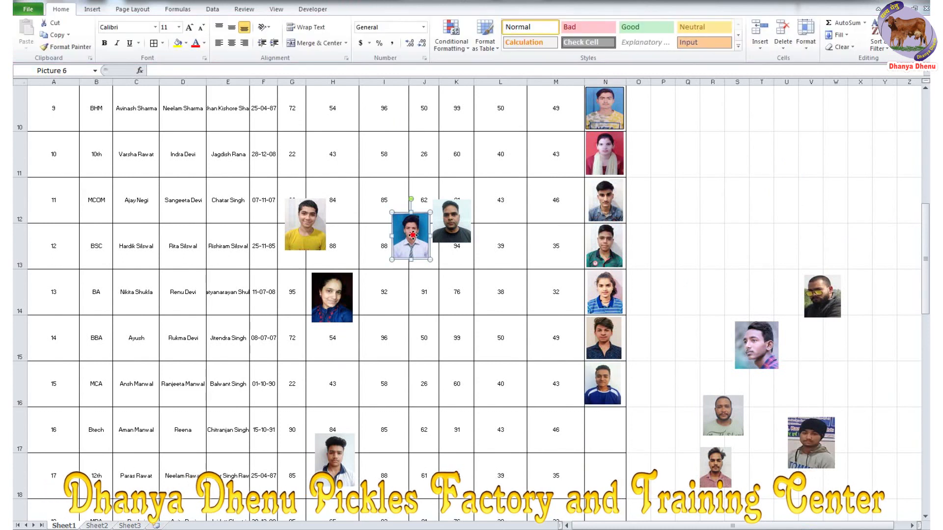
drag(412, 236, 607, 431)
drag(624, 454, 621, 450)
scroll(648, 432, down, 1)
drag(305, 98, 622, 359)
click(641, 357)
- Place photos for rows 19 and 21 and fit one into N22
drag(335, 322, 606, 385)
drag(625, 411, 619, 406)
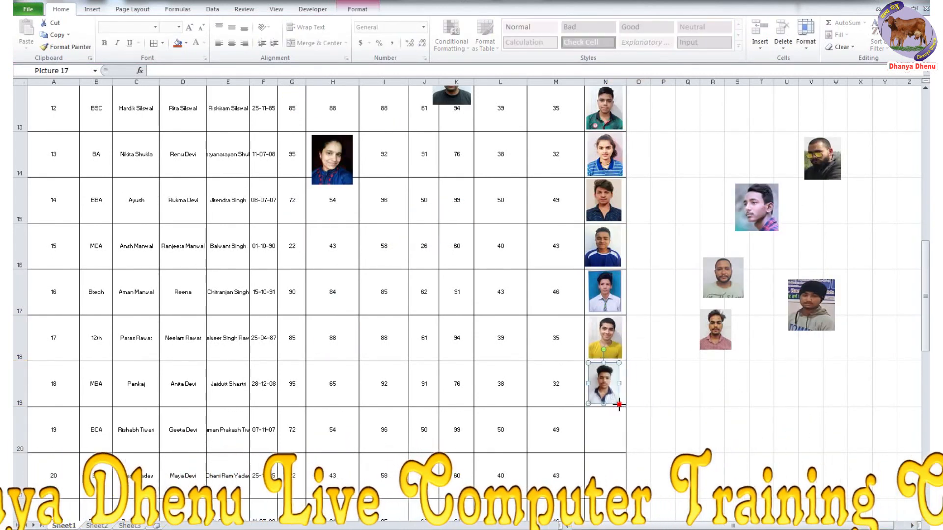
drag(811, 305, 604, 431)
click(602, 476)
drag(451, 96, 691, 442)
scroll(597, 339, down, 1)
drag(715, 191, 604, 338)
click(602, 375)
drag(691, 295, 604, 385)
click(603, 430)
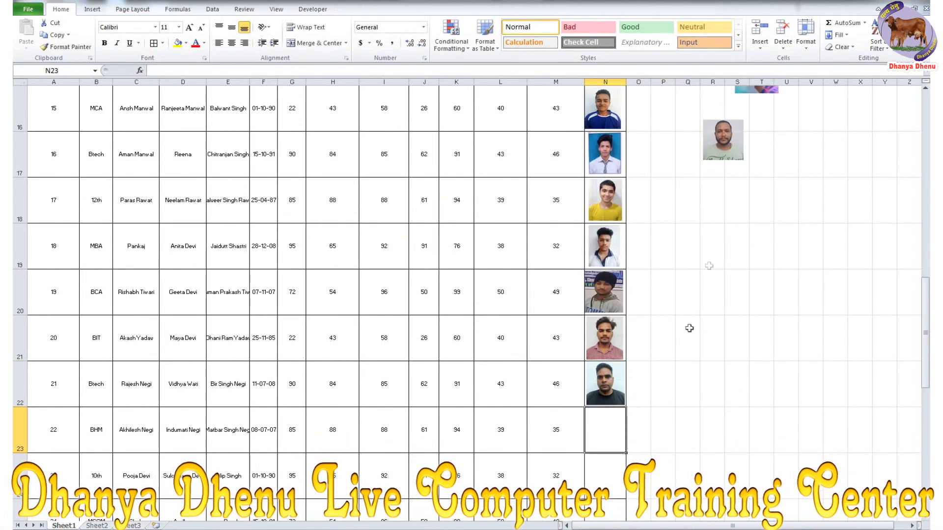
drag(723, 142, 604, 429)
drag(625, 449, 621, 446)
- Fit the last photos into cells N25 and N26
scroll(605, 393, down, 1)
click(596, 281)
click(605, 385)
scroll(771, 326, up, 4)
drag(822, 434, 772, 133)
scroll(771, 326, down, 5)
click(606, 260)
click(663, 247)
drag(707, 181, 623, 266)
click(638, 246)
drag(780, 135, 623, 306)
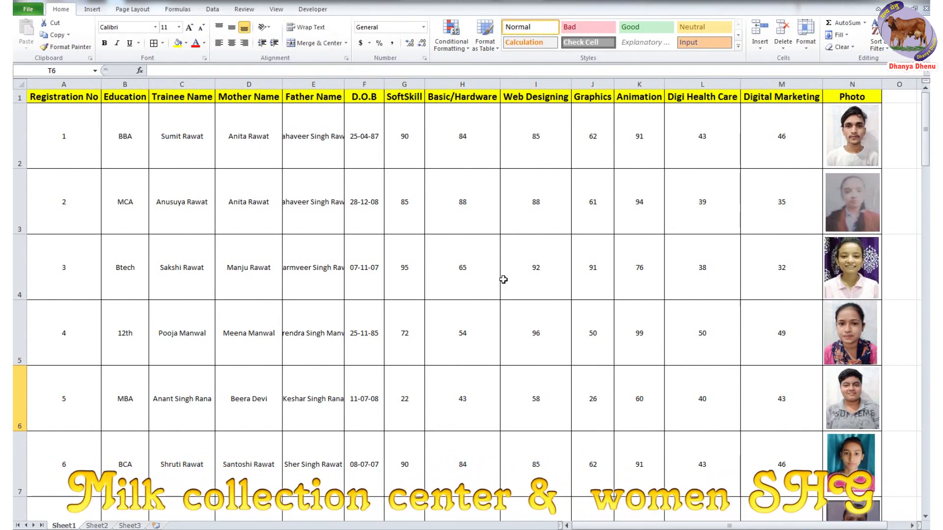
- Rename the first sheet tab to Marks
click(405, 97)
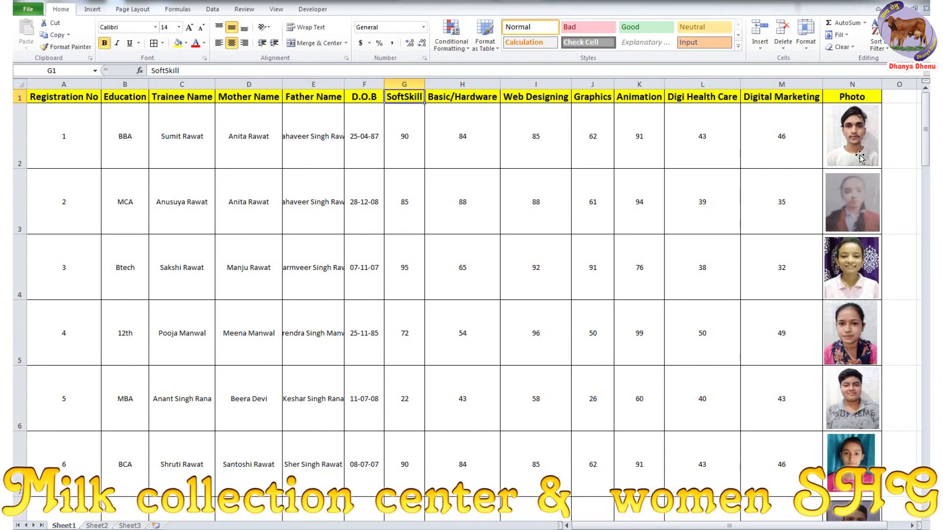
drag(71, 519, 120, 508)
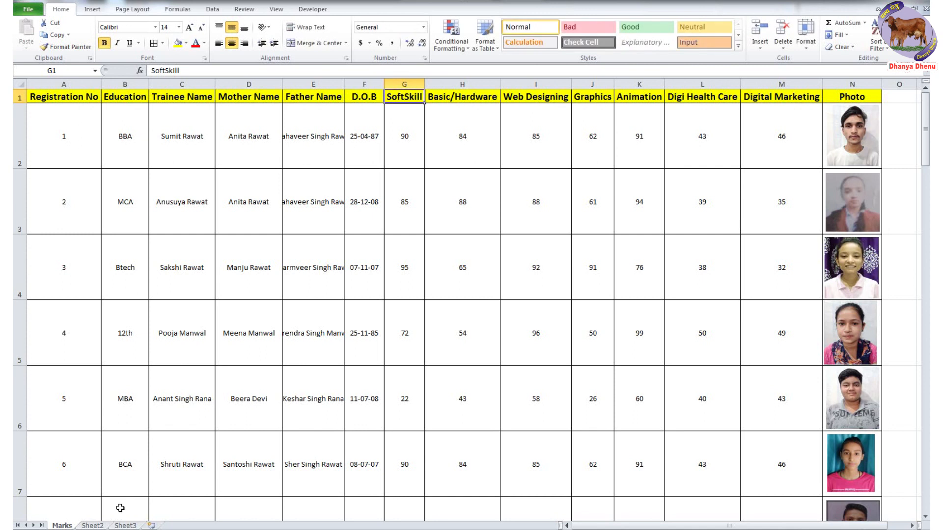
scroll(440, 412, down, 8)
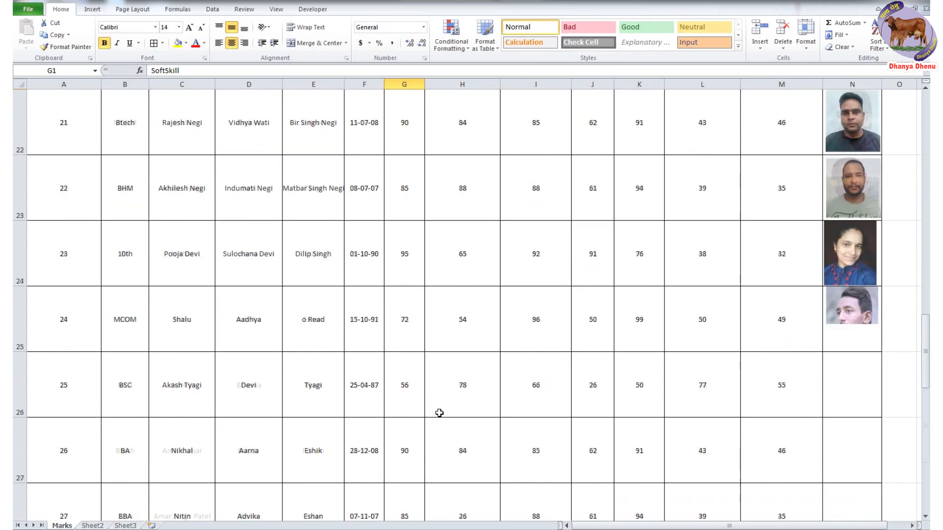
scroll(596, 328, up, 1)
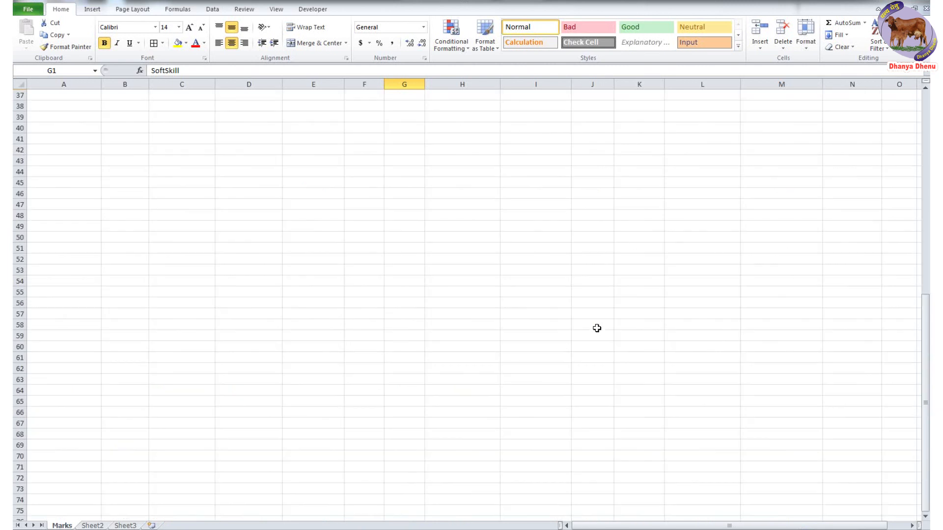
- Check the photos in N3 and N4, then switch to the empty Sheet2
drag(849, 275, 854, 510)
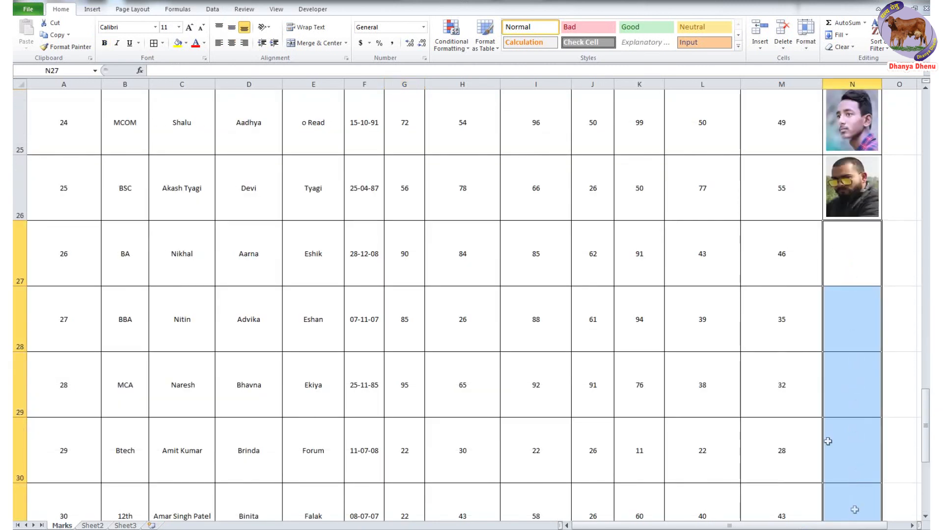
scroll(800, 400, up, 8)
click(861, 191)
click(855, 264)
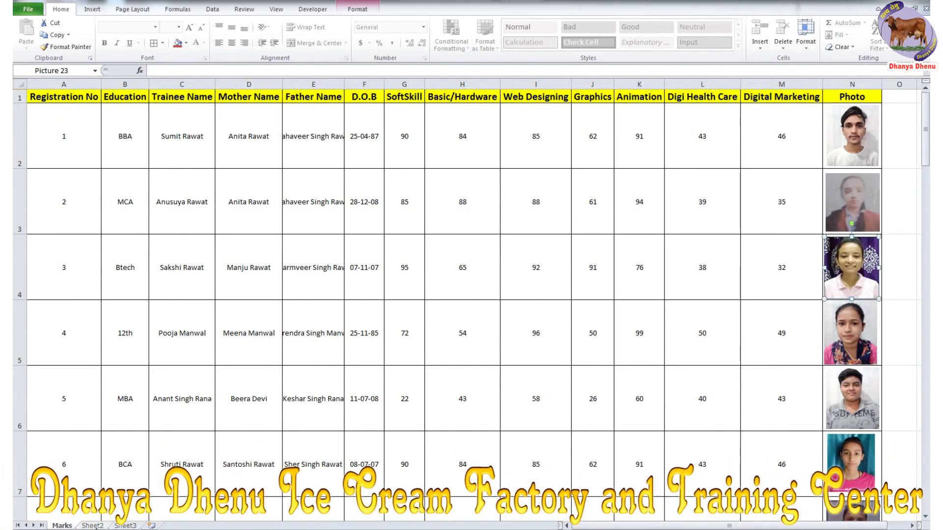
click(93, 526)
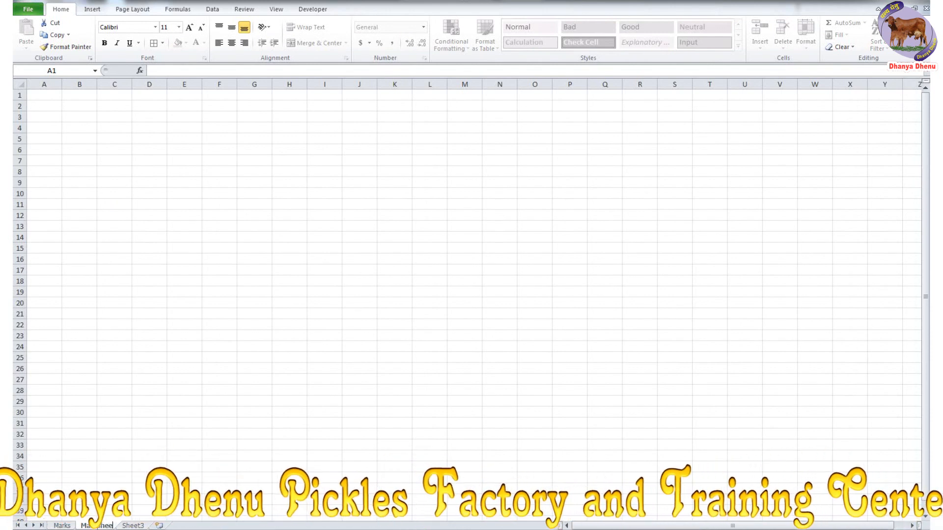
- Name the sheet Marksheet and insert the pictures 1Header.jpg and 2Footer.png
key(Return)
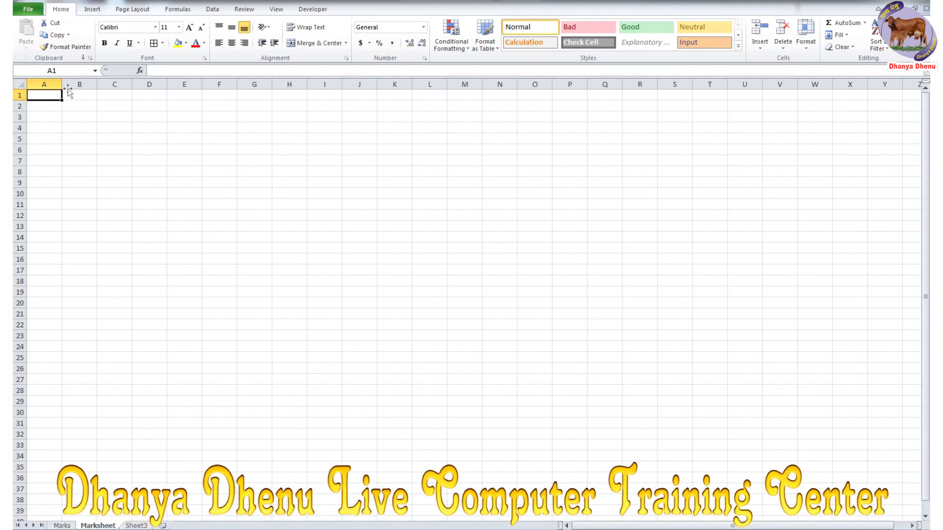
click(93, 9)
click(84, 32)
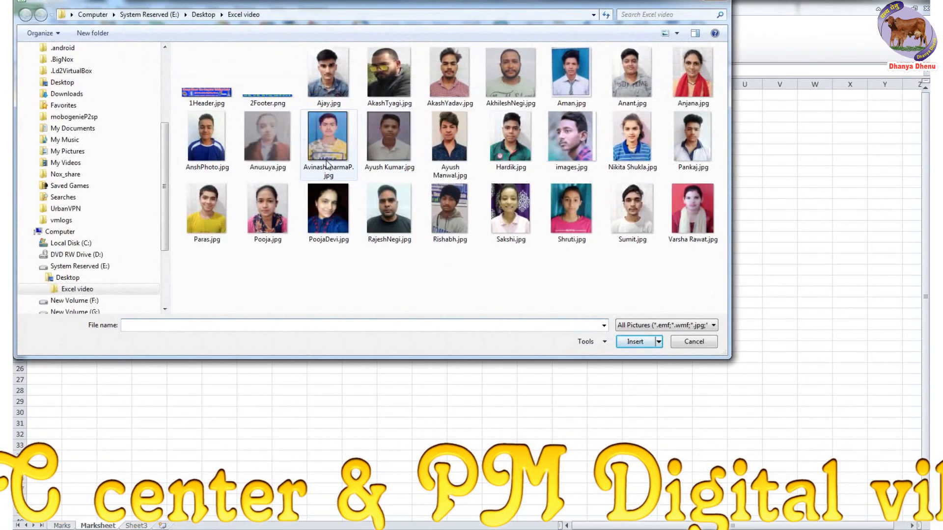
click(231, 87)
ctrl+click(241, 88)
click(635, 341)
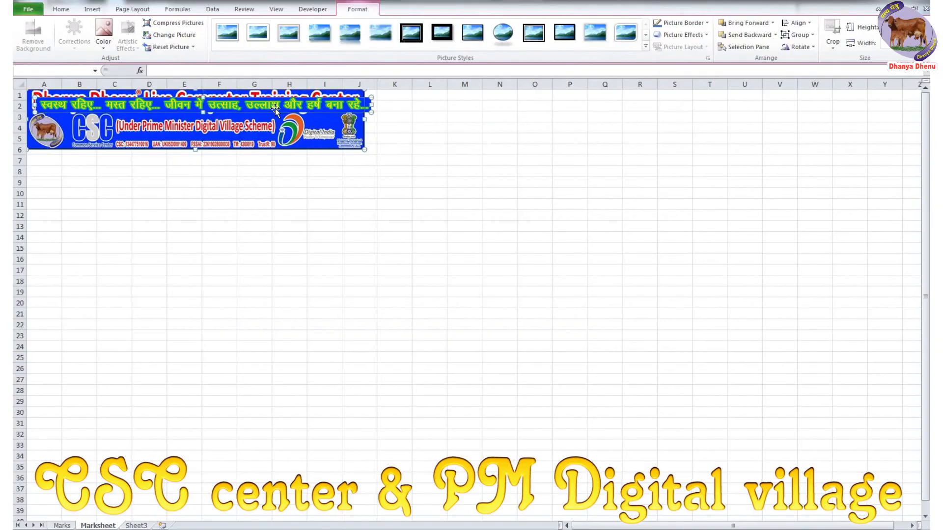
- Move the footer strip down to rows 17–18 and the header banner across the top rows
click(290, 204)
drag(294, 98, 718, 270)
drag(176, 127, 298, 137)
drag(245, 122, 157, 105)
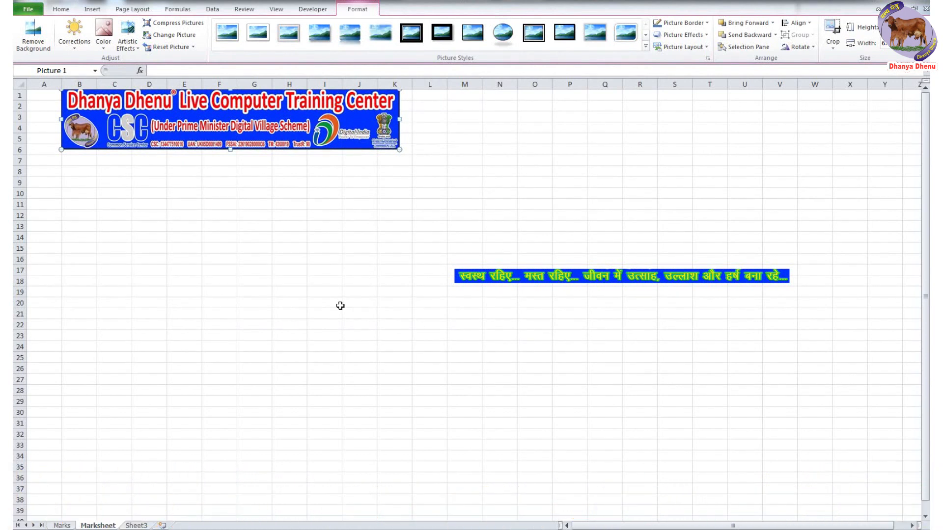
key(ctrl+p)
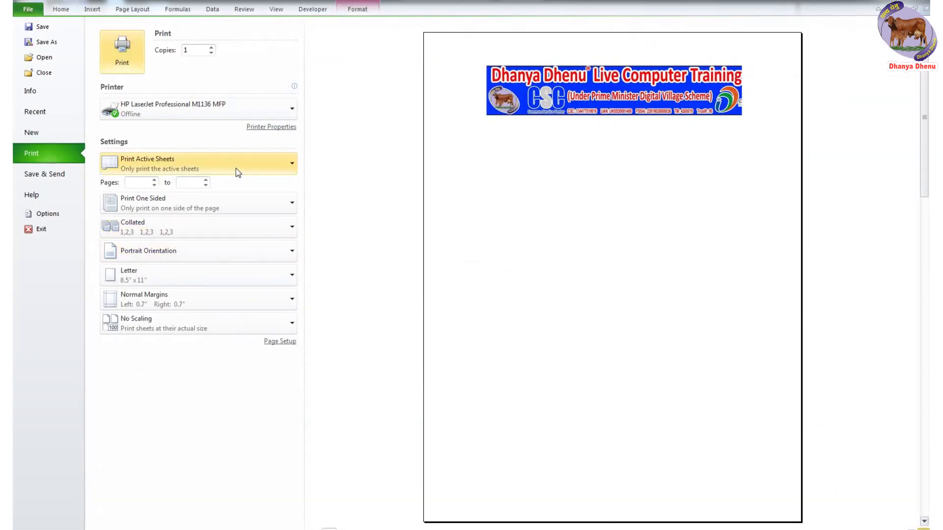
- Choose Narrow margins, A4 paper, the EPSON L380 Series printer and actual-size scaling, then return to the sheet
click(190, 298)
click(187, 398)
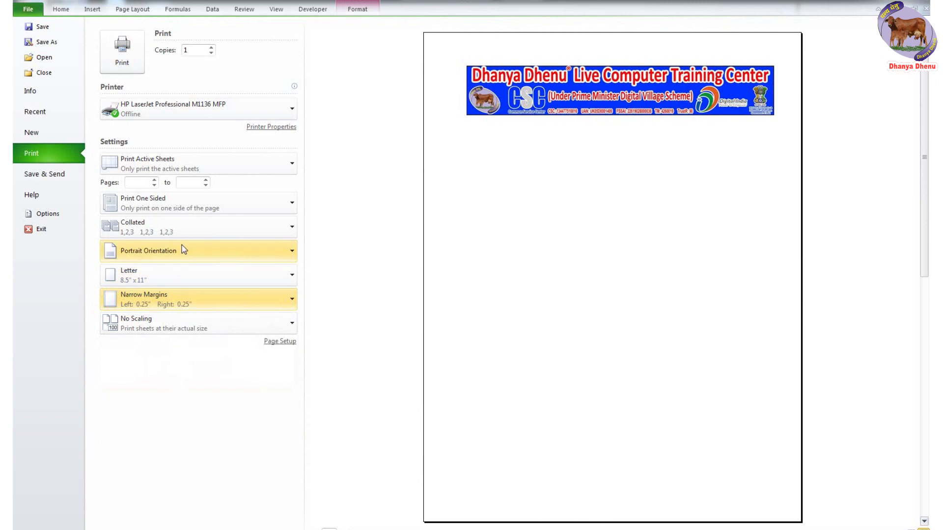
click(164, 272)
click(152, 48)
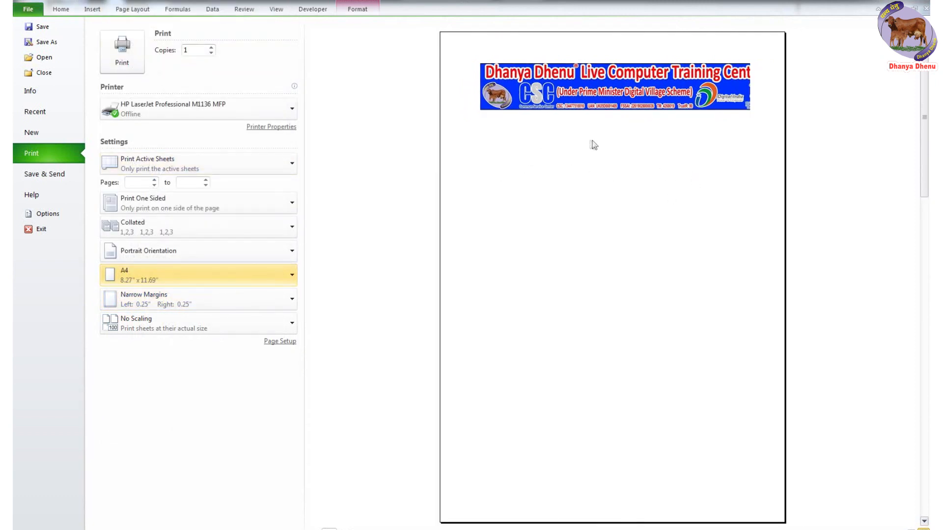
click(225, 105)
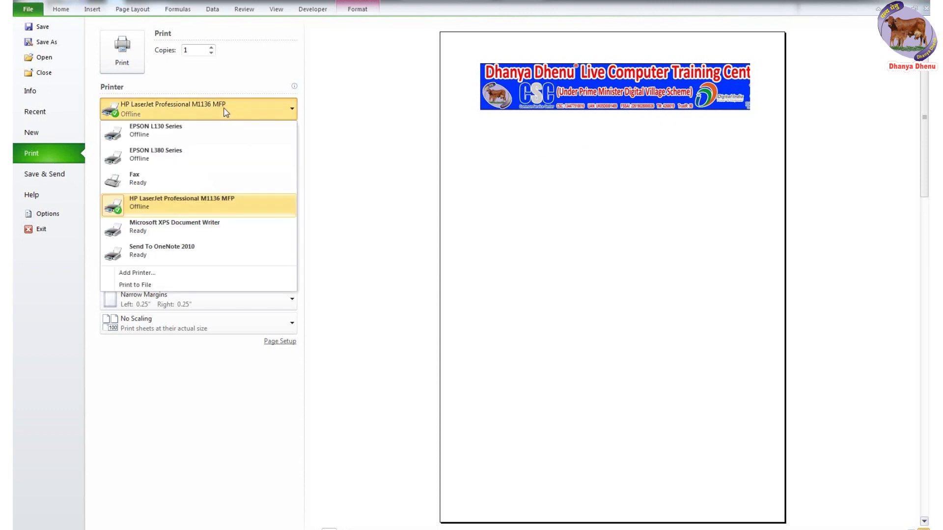
click(188, 157)
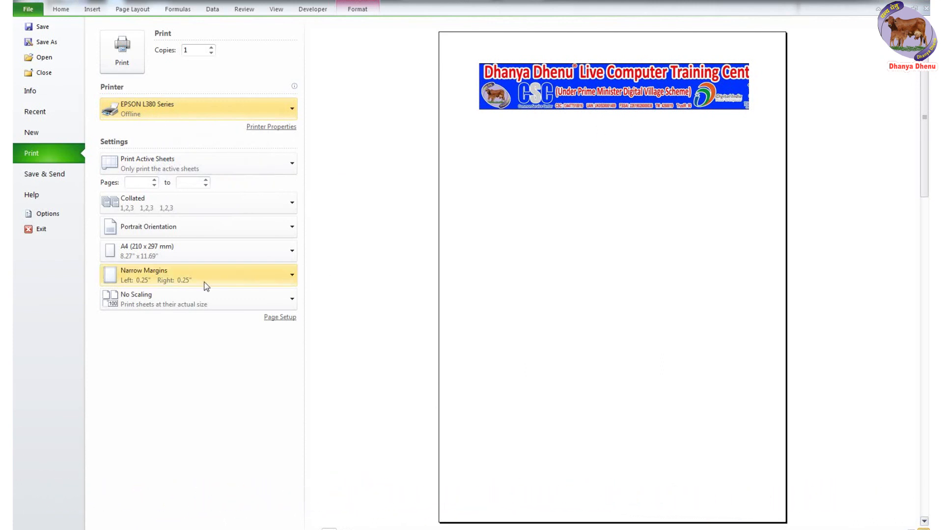
click(182, 304)
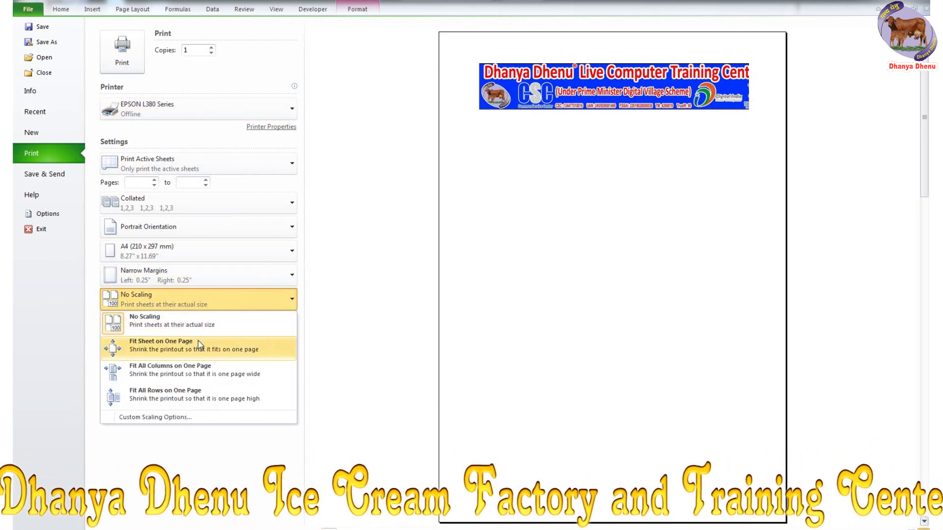
click(187, 320)
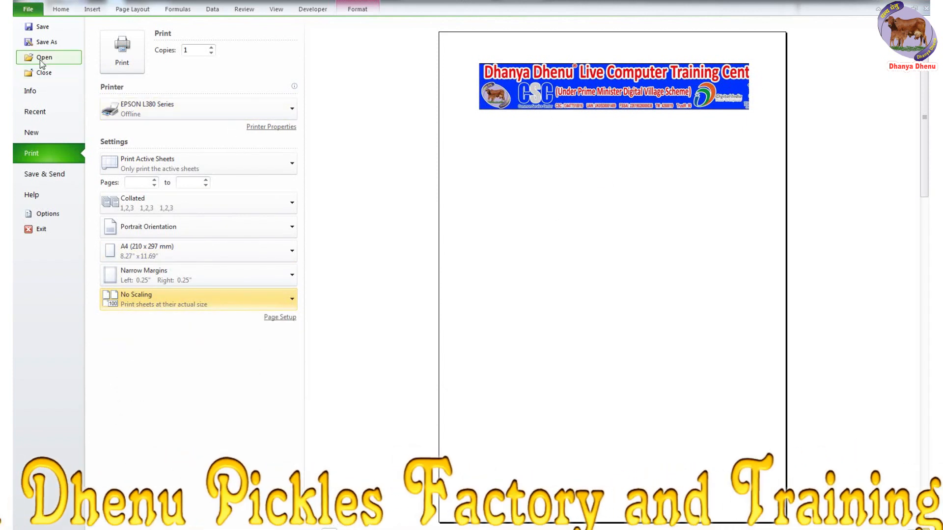
click(30, 9)
- Narrow column A and move the banner picture out of the way
drag(62, 84, 46, 82)
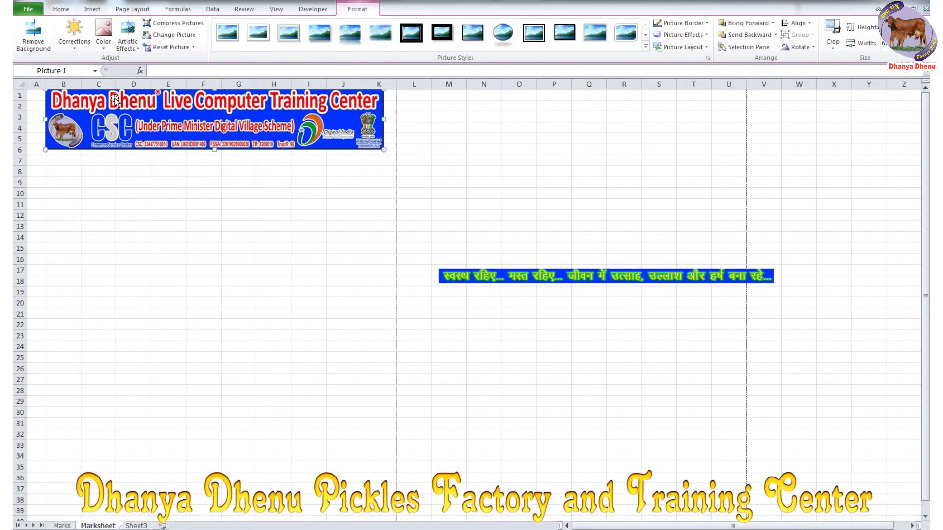
drag(382, 118, 397, 121)
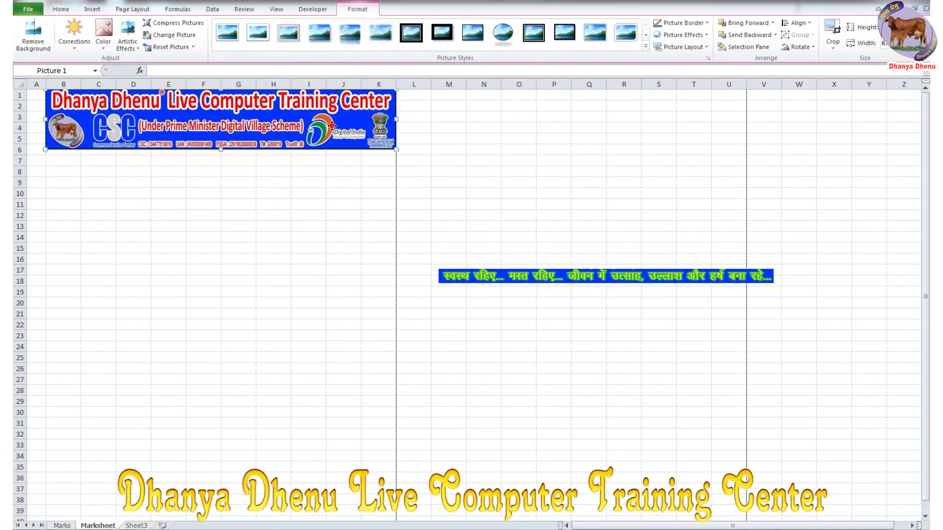
drag(332, 125, 795, 164)
- Fill B1:K36 with light aqua and add a thick box border
drag(63, 95, 375, 476)
click(186, 44)
click(251, 75)
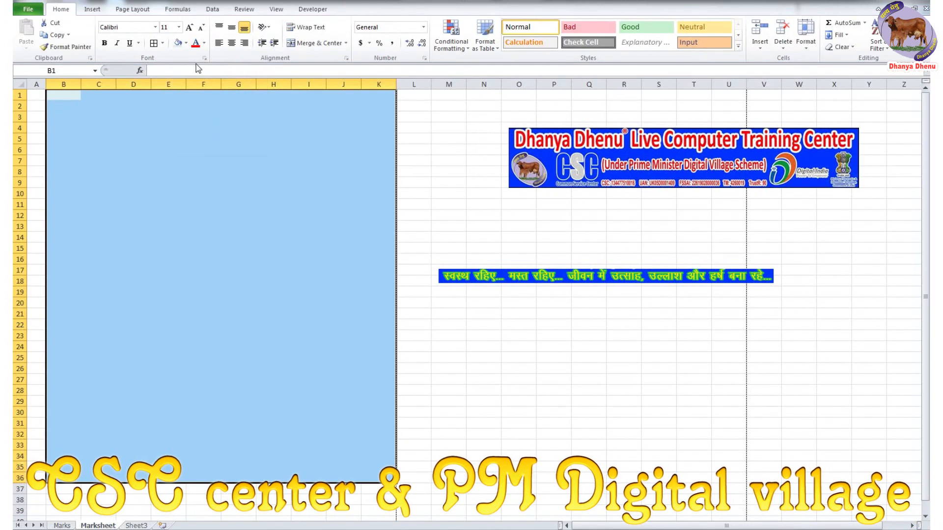
click(163, 43)
click(205, 156)
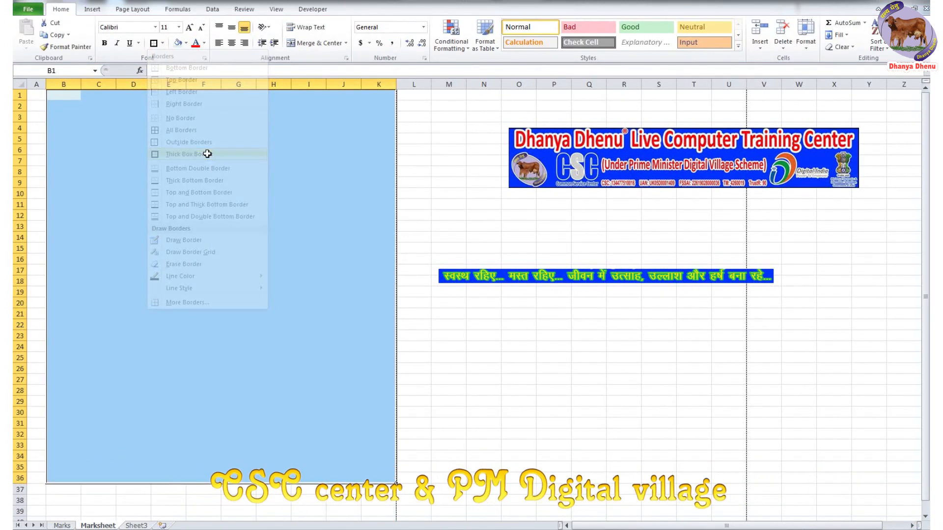
click(484, 335)
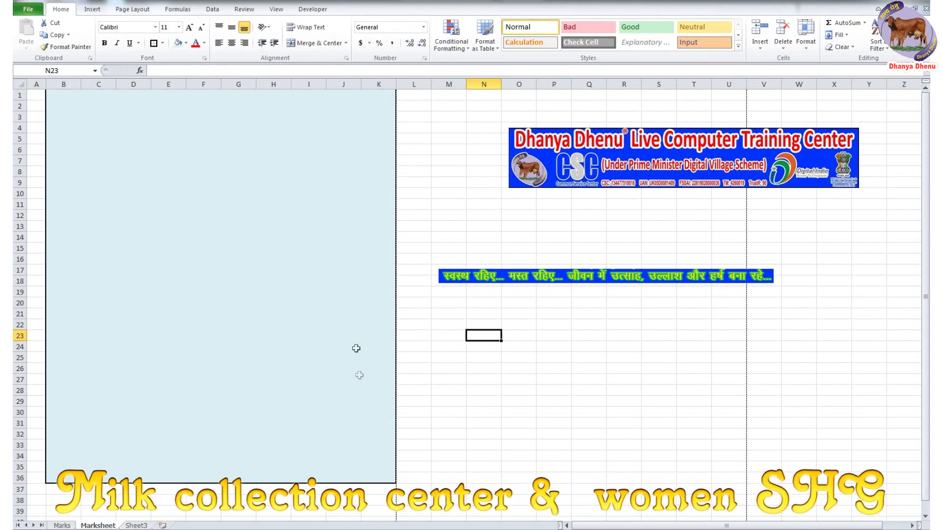
- Reapply the light aqua fill to B1:K36 and move the banner back to B1
drag(387, 476, 61, 85)
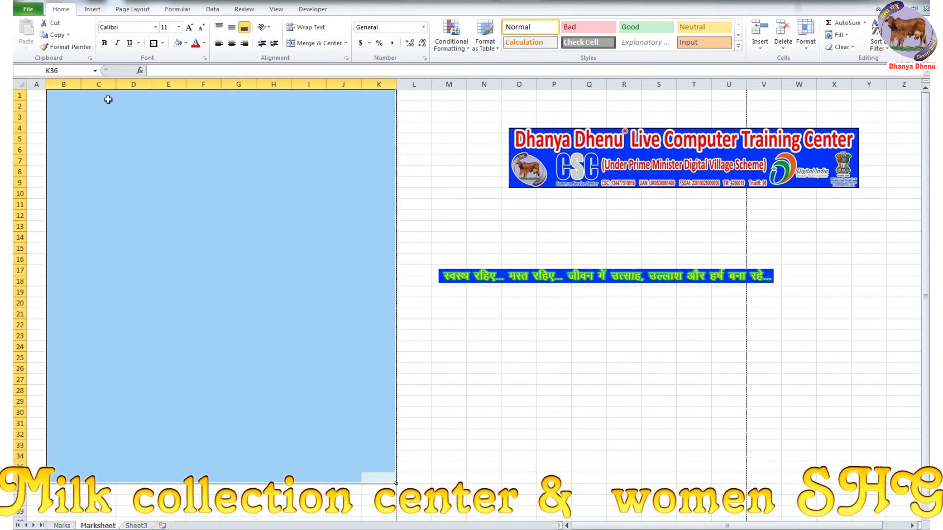
click(186, 43)
click(251, 75)
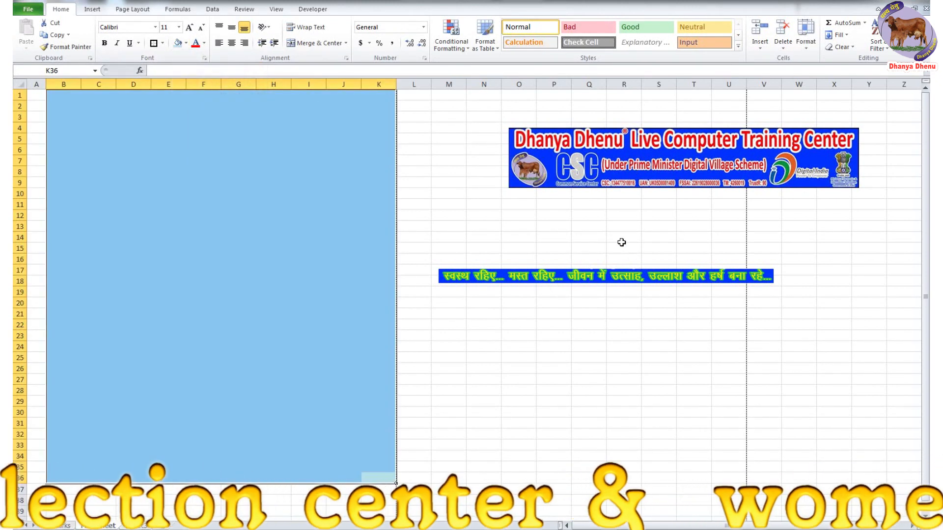
click(622, 240)
drag(657, 154, 164, 102)
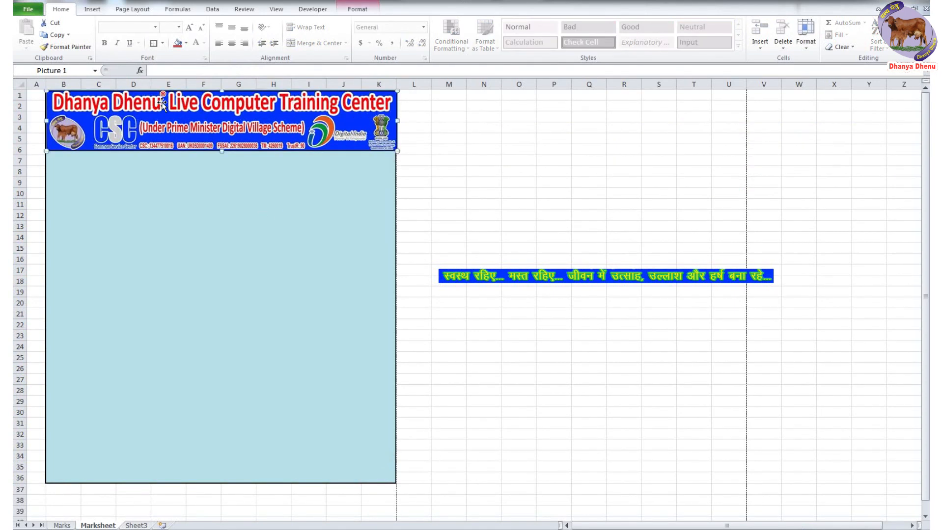
- Align the banner with column B and stretch the Hindi slogan strip along rows 35–36 to column K
key(Left)
key(Left)
key(Left)
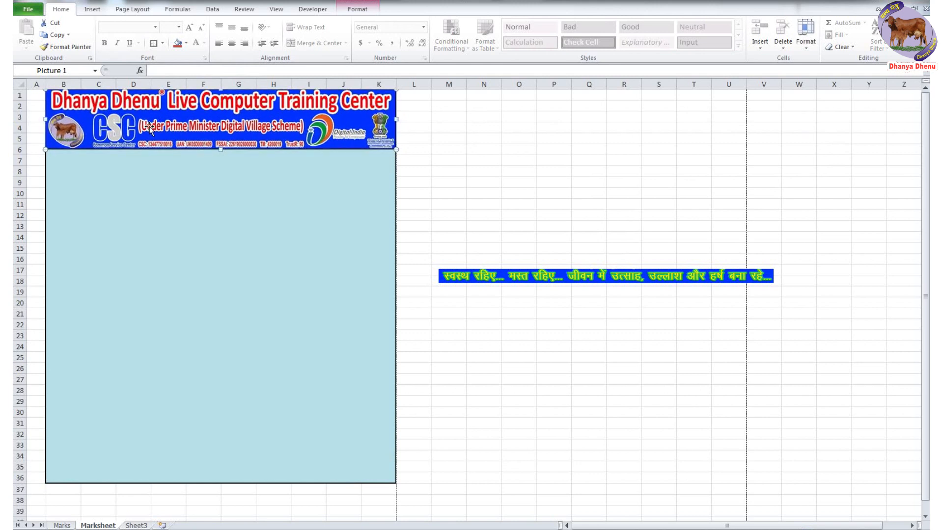
click(451, 162)
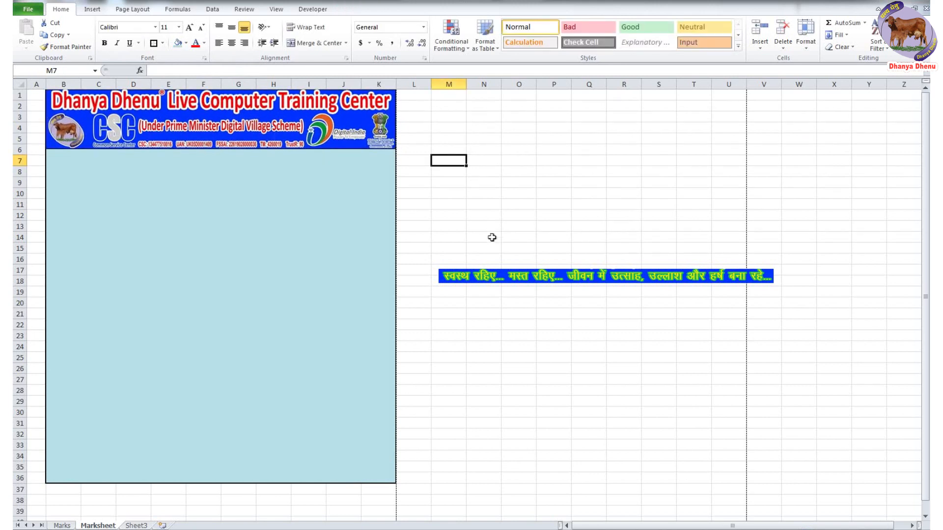
drag(620, 270, 227, 475)
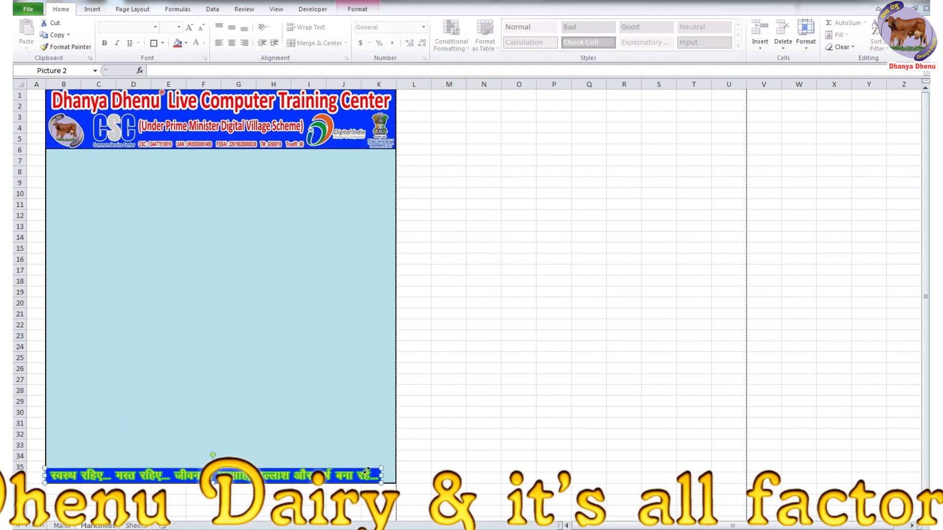
drag(382, 475, 396, 476)
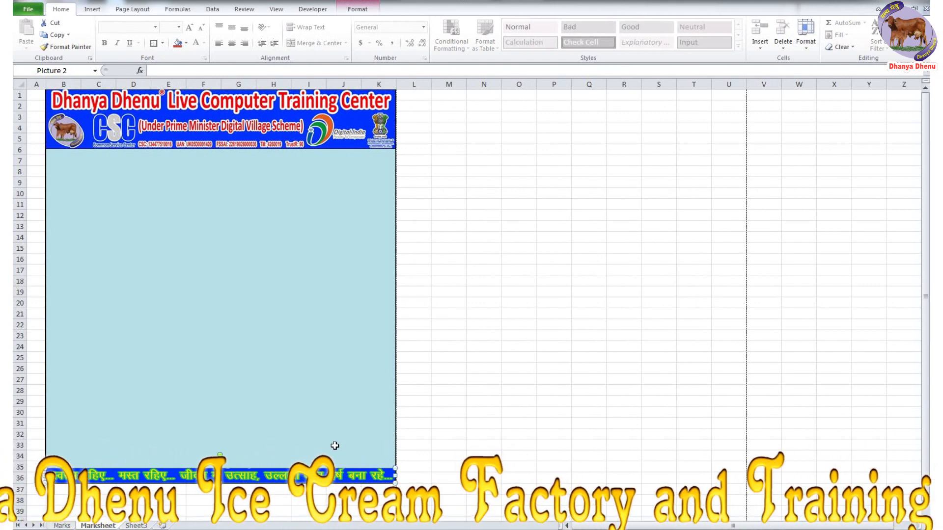
click(513, 312)
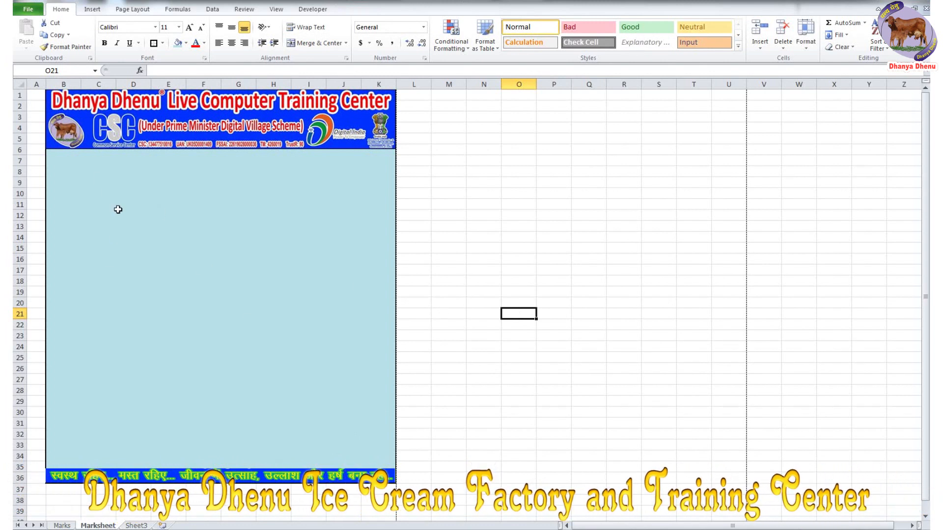
drag(69, 161, 248, 160)
key(alt+h)
- Merge B7:H7 and title it 'Trainees Marksheet' in bold, size 16
text(mcTrainees Marksheet)
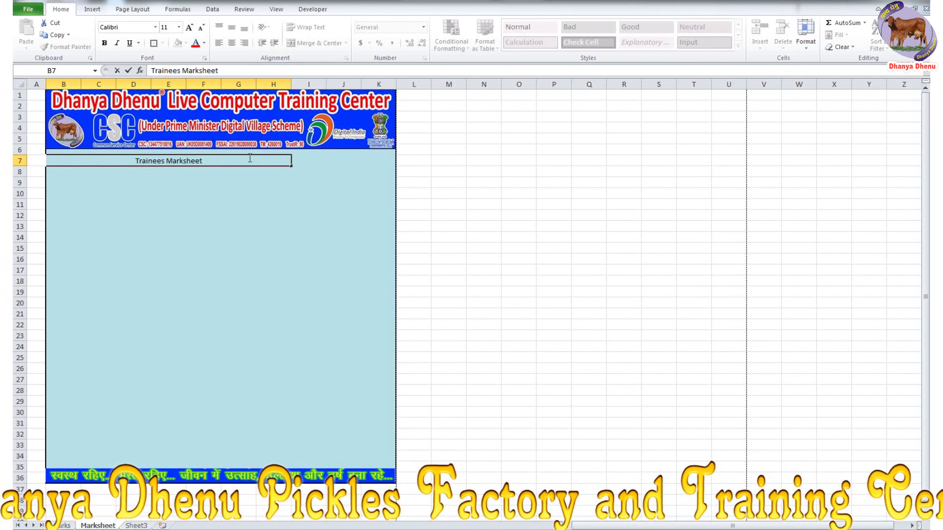
key(ctrl+Return)
click(179, 27)
click(166, 96)
click(155, 27)
click(187, 165)
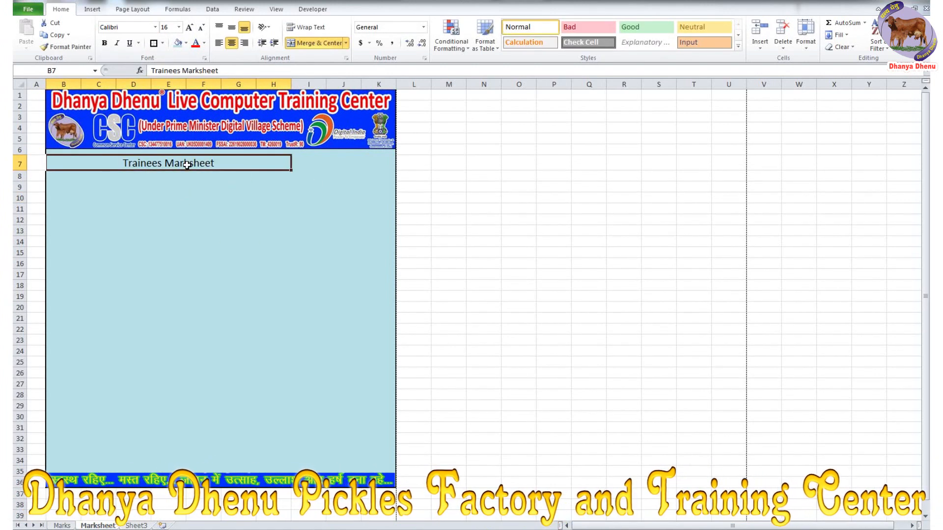
key(ctrl+b)
click(203, 214)
- Enter the labels Registration No, DOB and Education in B8:B10
click(69, 176)
text(Registration No)
key(Return)
text(DOB)
key(Return)
text(Education)
- Apply All Borders to B8:D10 and widen columns B and C to fit
drag(63, 176, 138, 198)
click(162, 43)
click(179, 128)
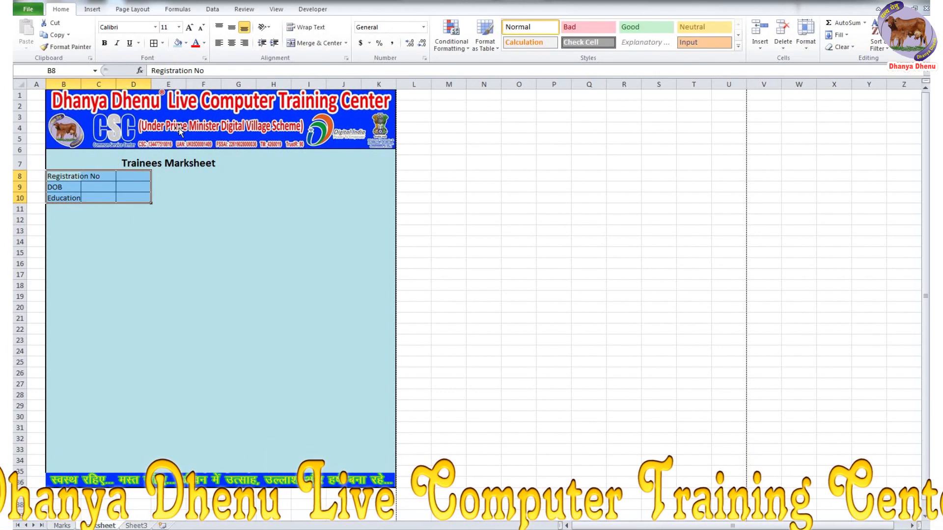
click(203, 209)
double_click(81, 84)
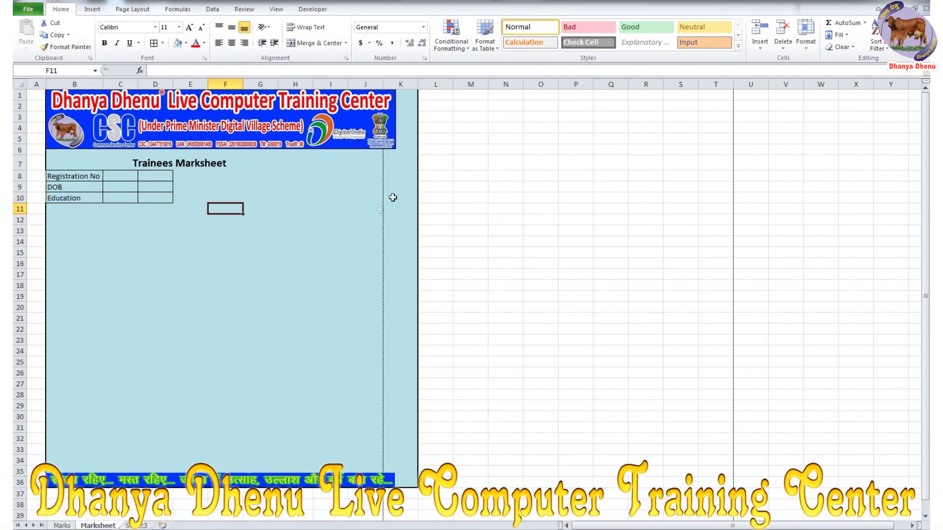
drag(138, 85, 159, 84)
click(186, 178)
key(shift+space)
- Add bordered labels Trainee Name, Father Name and Mother Name in D8:D10, autofitting column D
click(188, 177)
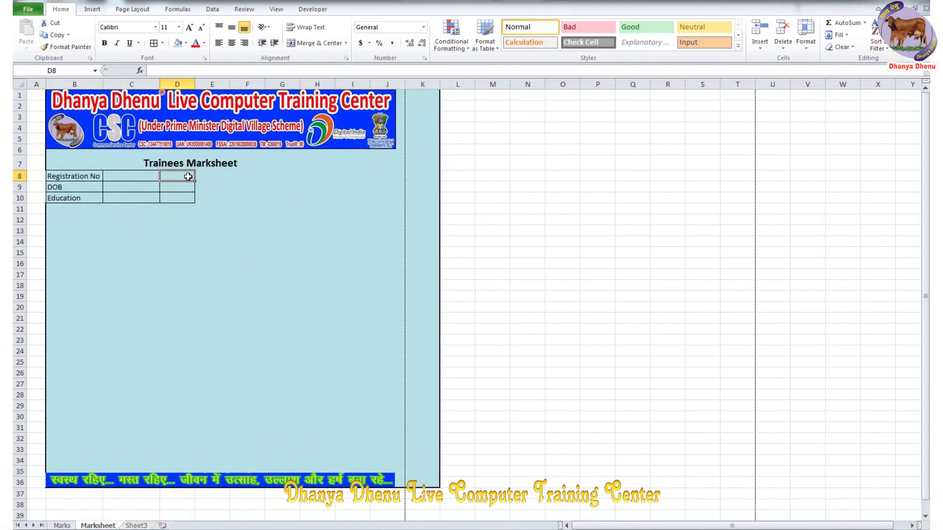
text(Trainee Name)
key(Return)
text(Father Name)
key(Return)
text(Mother Name)
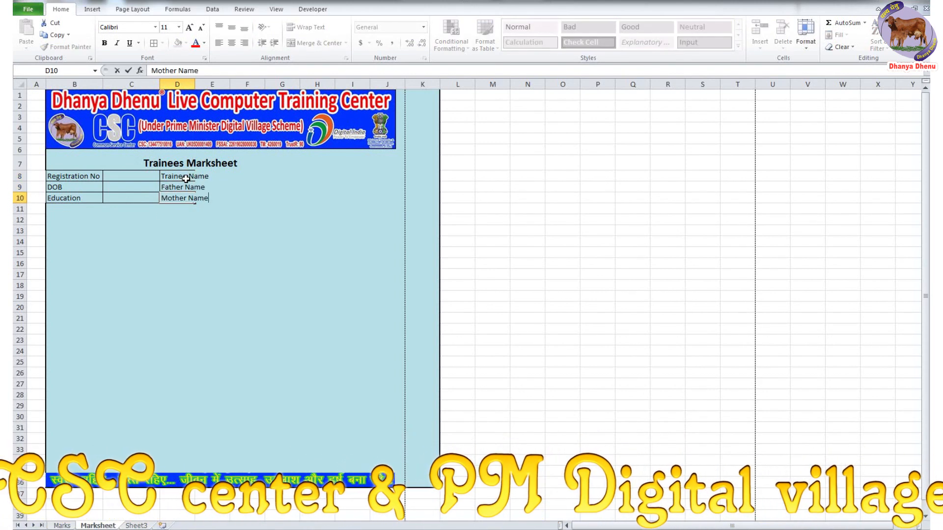
key(Return)
double_click(195, 84)
click(153, 43)
- Merge E8:F8, E9:F9 and E10:F10 into bordered value cells
drag(229, 177, 263, 198)
click(317, 43)
click(317, 43)
click(316, 43)
drag(230, 176, 246, 198)
click(154, 43)
click(289, 289)
- Enter row 14 headings: Subject, Total Marks, Pass-Marks, Obtained Marks, Pass/Fail
click(79, 239)
text(Subject)
key(Tab)
text(Total Marks)
key(Tab)
text(Pass-Marks)
key(Tab)
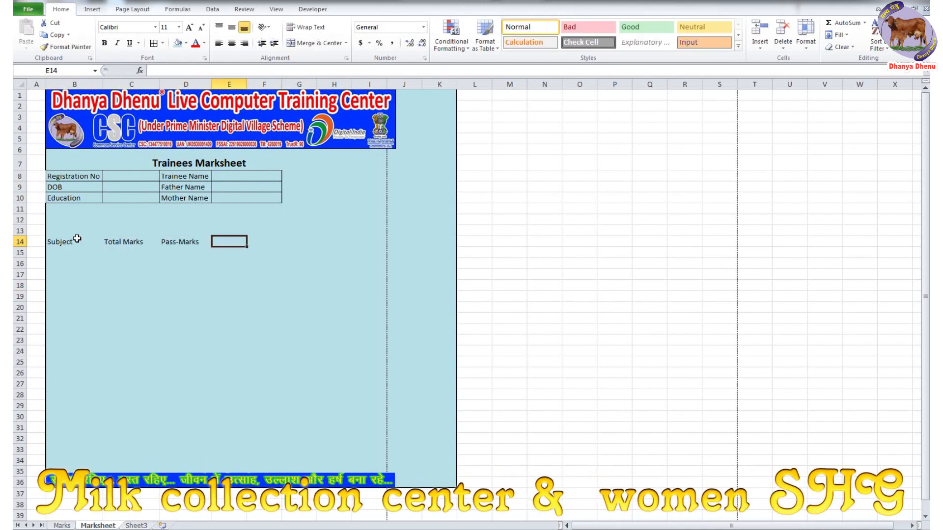
text(Obtained Marks)
key(Tab)
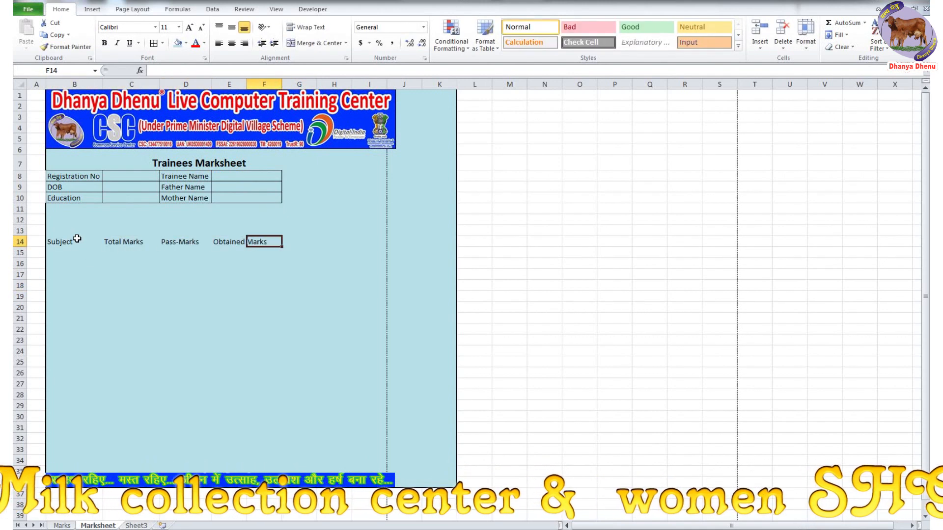
text(Pass/Fail)
drag(77, 239, 265, 242)
click(154, 43)
- Border and fill the row 14 headings and autofit column F
click(186, 43)
click(206, 90)
double_click(282, 84)
- Copy subject names G1:M1 from the Marks sheet and paste them transposed into B15:B21
click(62, 525)
drag(404, 98, 777, 102)
key(ctrl+c)
click(98, 526)
right_click(77, 252)
click(141, 297)
click(186, 43)
- Shrink, white-fill and left-align the subject names, widening column B to fit
click(177, 63)
click(219, 43)
click(185, 299)
double_click(103, 83)
- Fill the subject table B15:F21 light blue, add borders, and centre the headings
drag(78, 253, 273, 241)
click(186, 43)
click(252, 82)
click(154, 43)
click(231, 43)
- Enter Total Marks 100 in C15, fill it down to C21, and centre it
text(100)
key(Return)
text(100)
click(232, 308)
drag(141, 253, 141, 265)
drag(170, 270, 169, 323)
click(231, 43)
click(202, 254)
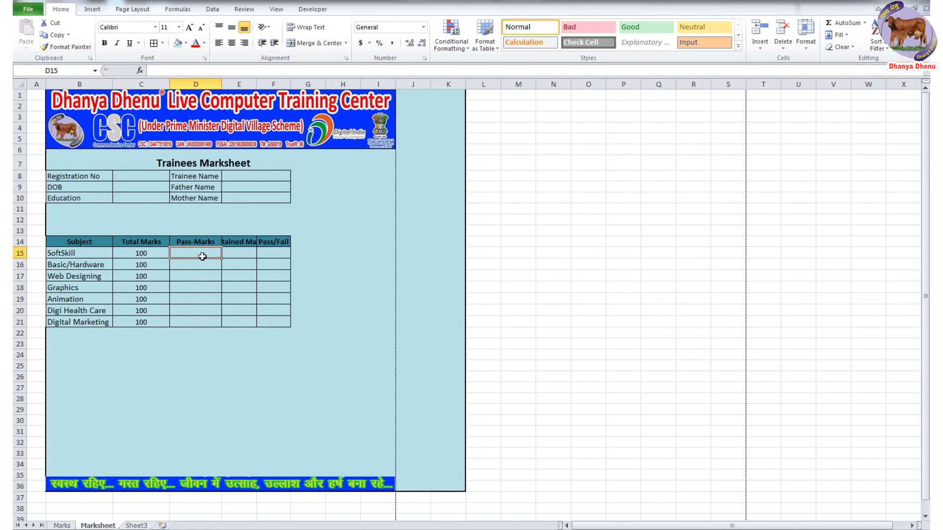
- Enter Pass-Marks 40, fill it down to D21, and centre it
text(40)
key(Return)
drag(221, 258, 279, 311)
click(231, 43)
click(346, 278)
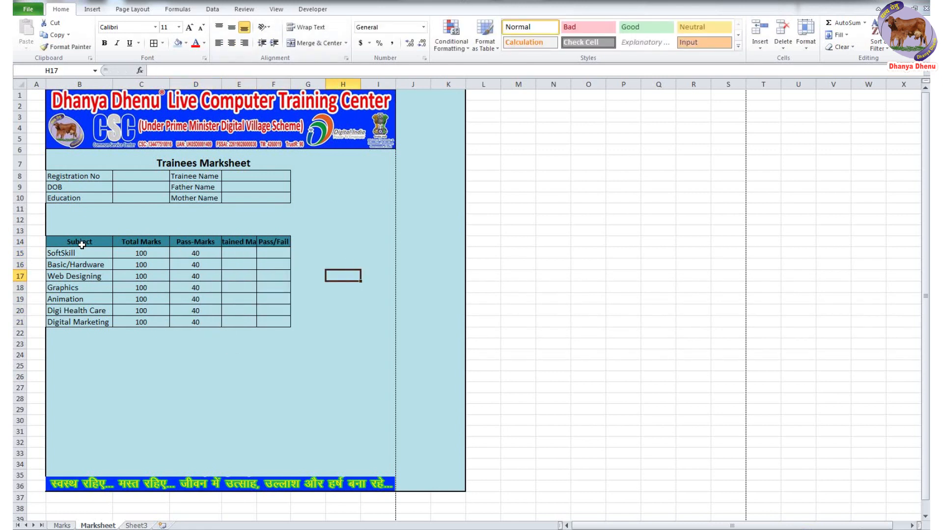
- Adjust the row 14 headings and autofit columns C and E so Obtained Marks shows fully
drag(80, 243, 274, 242)
click(191, 29)
double_click(170, 84)
double_click(248, 84)
click(273, 177)
- Enlarge the text in B8:H35 to font size 12
drag(363, 475, 81, 177)
click(190, 28)
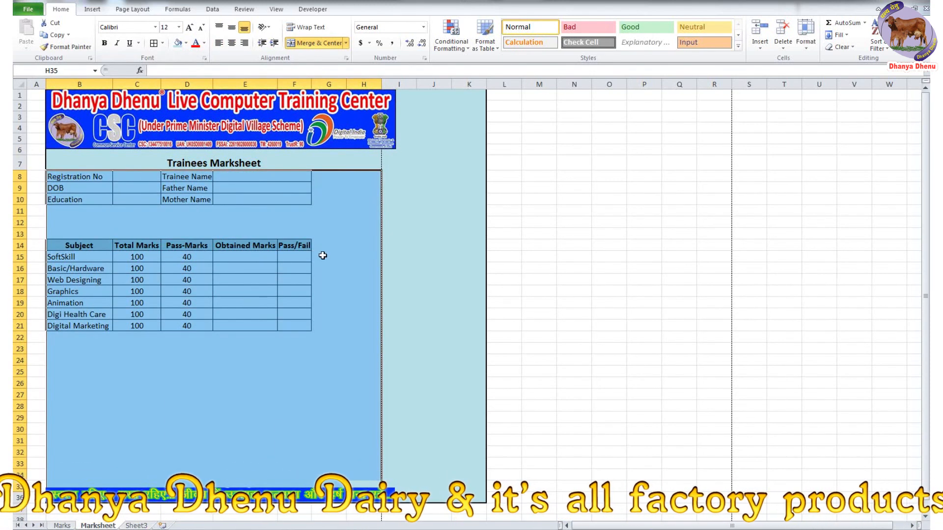
click(165, 359)
- Type Total Marks and Obtained Mark in E23:E24, and Pass Sub and Fail Sub in C23:C24
click(259, 352)
text(Total Marks)
key(Return)
text(Obtained Marks)
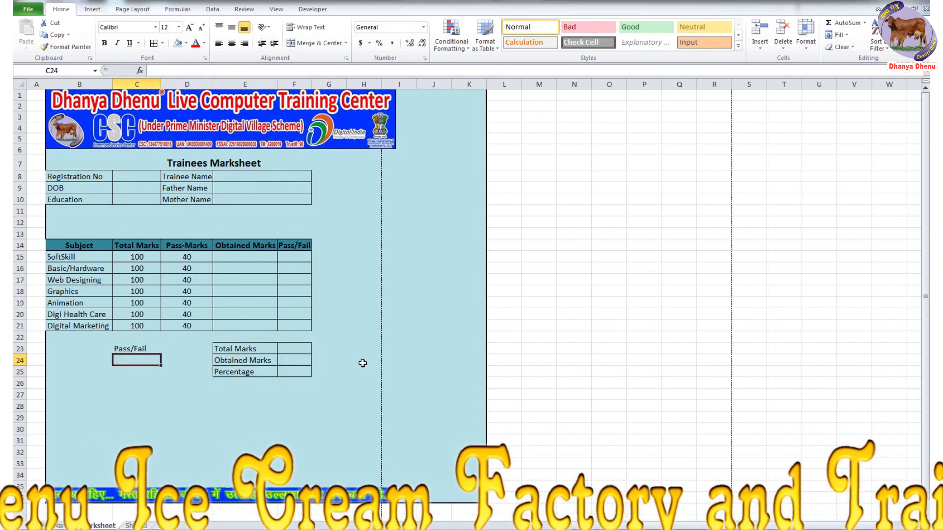
click(142, 350)
text(Pass)
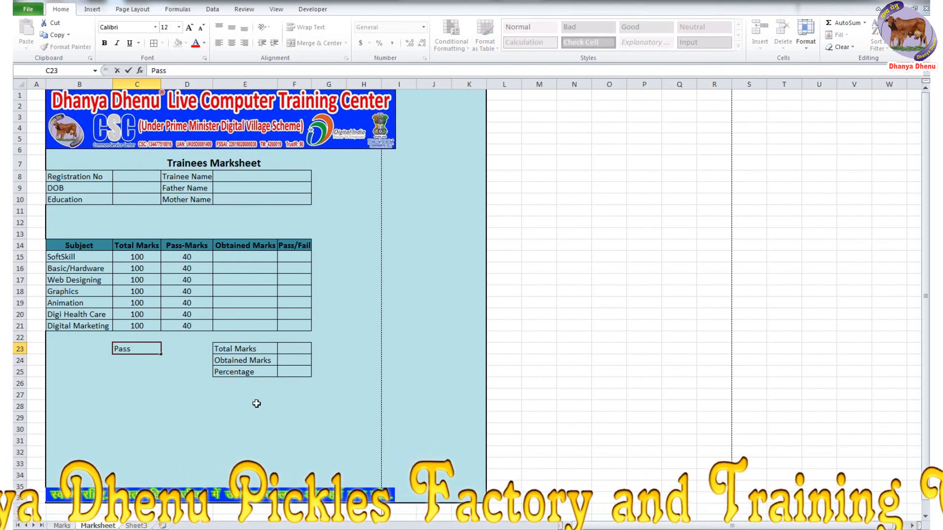
text( Sub)
key(Return)
text(Fail Sub)
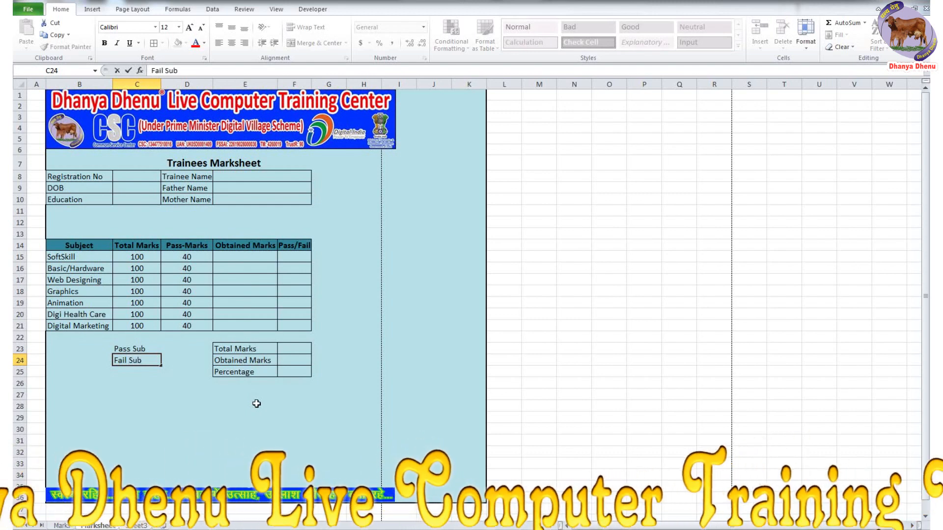
key(Return)
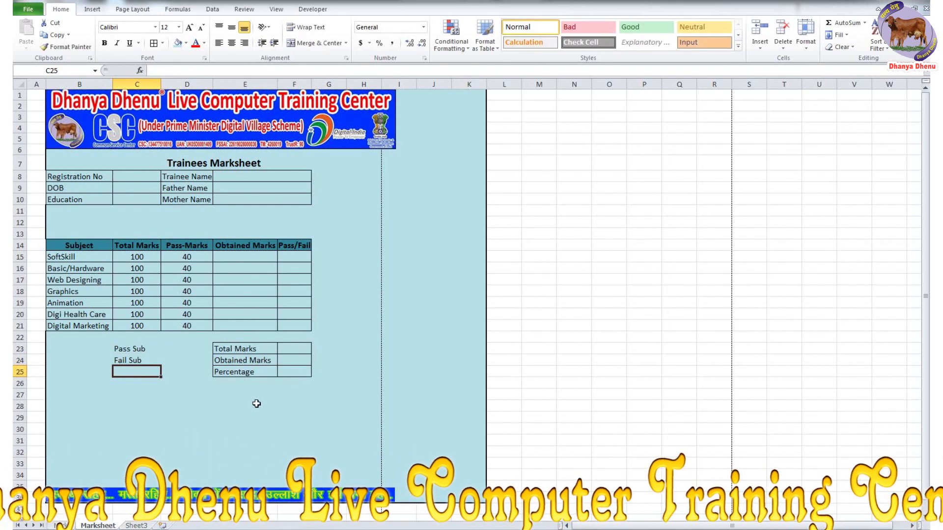
- Border the Pass Sub block, move it to B23, and copy D22's blue fill down to D25
drag(137, 350, 186, 368)
click(154, 42)
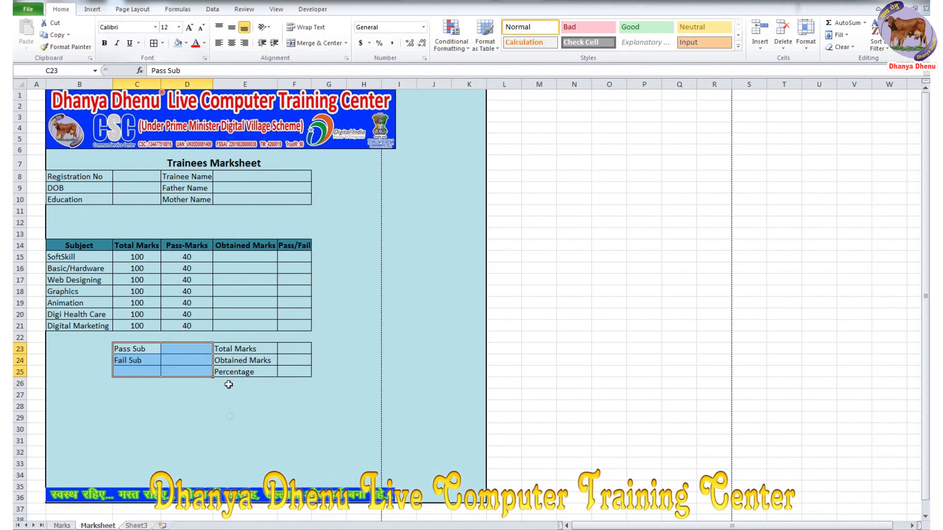
click(230, 417)
drag(142, 350, 195, 371)
drag(113, 361, 99, 350)
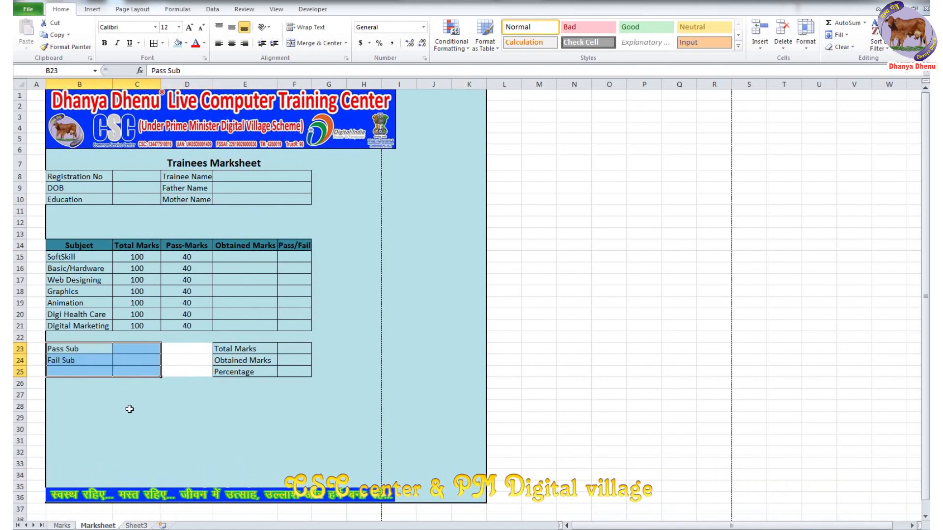
click(129, 409)
click(185, 338)
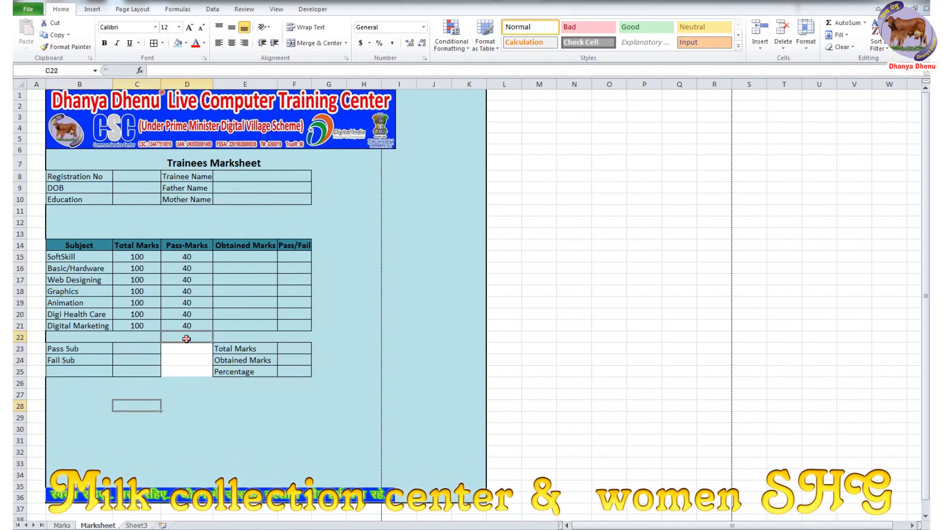
drag(213, 342, 213, 376)
- Add the Session label in B28 and the Date label in E28
click(185, 407)
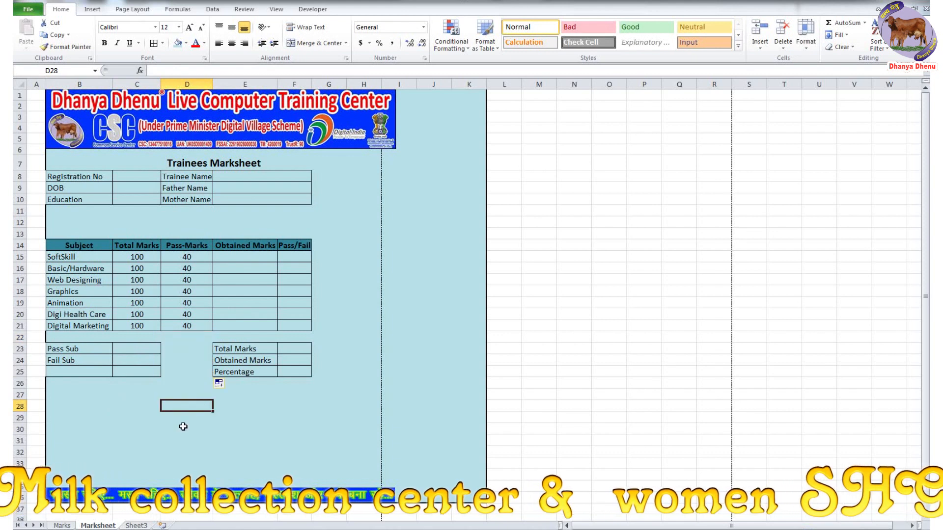
key(Left)
key(Left)
text(Se)
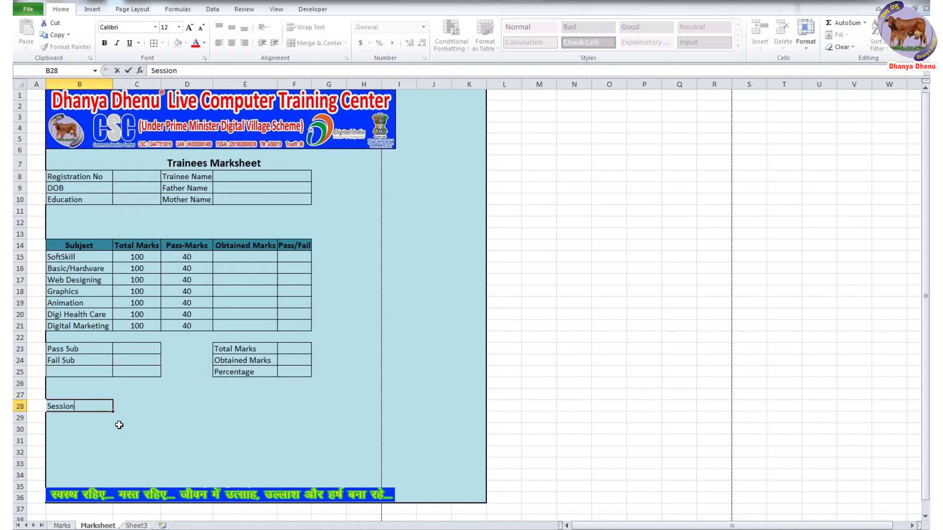
text(ssion)
click(129, 407)
click(112, 408)
click(137, 407)
click(197, 409)
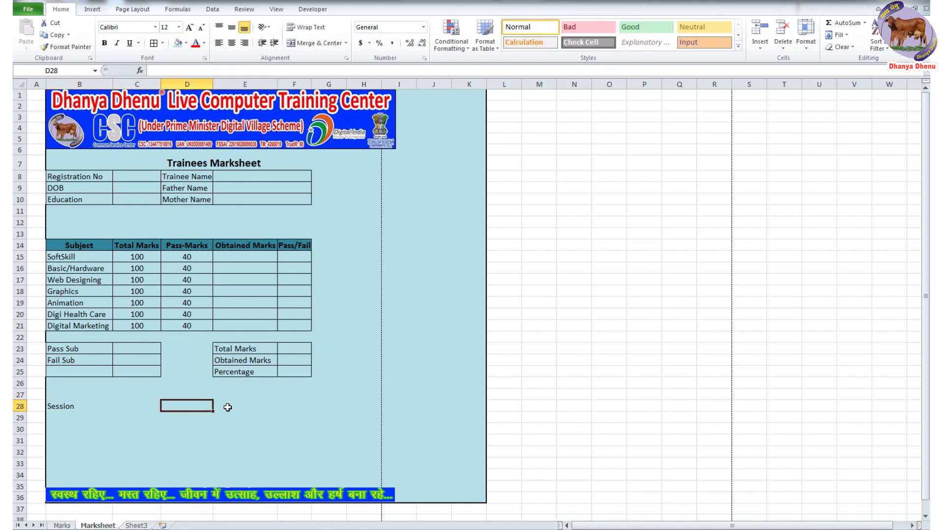
click(228, 407)
text(D)
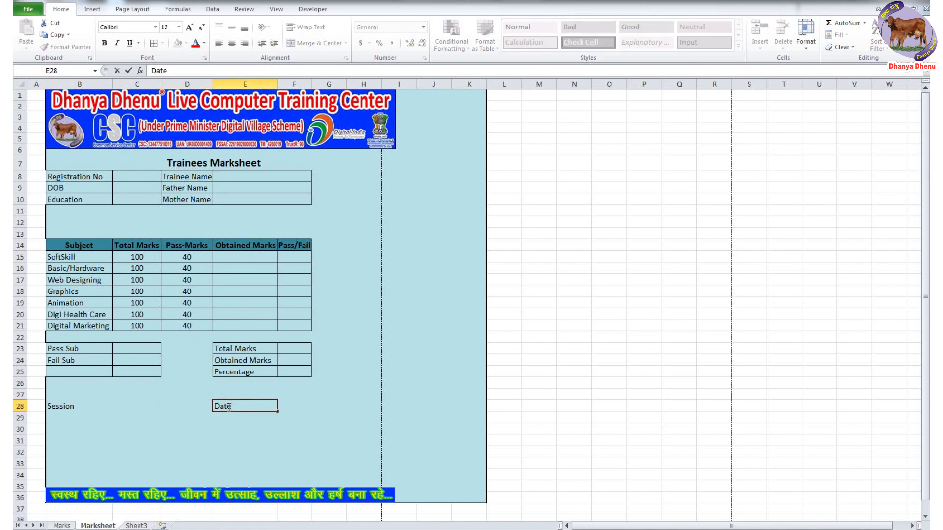
text(ate)
click(259, 448)
- Add the Director & CEO label in E30 and move the slogan banner up beneath it
click(254, 427)
text(Director &)
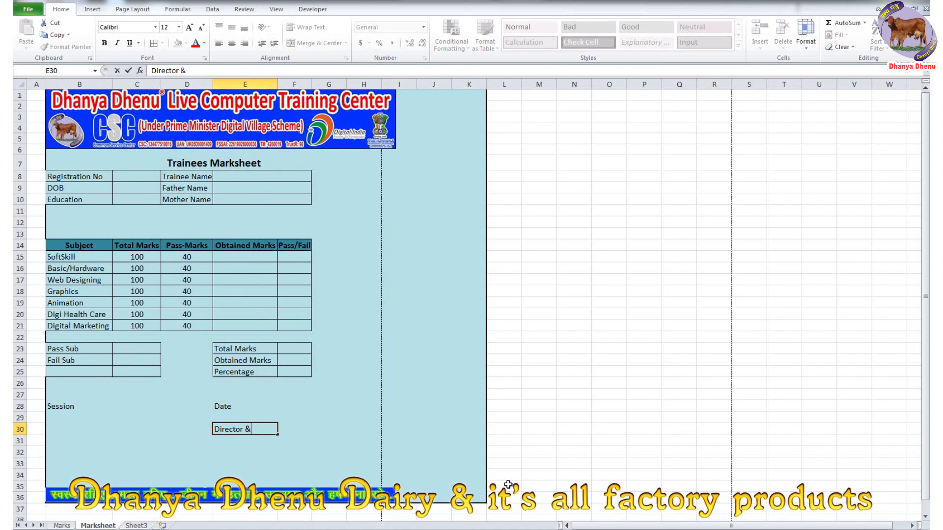
text(CEO)
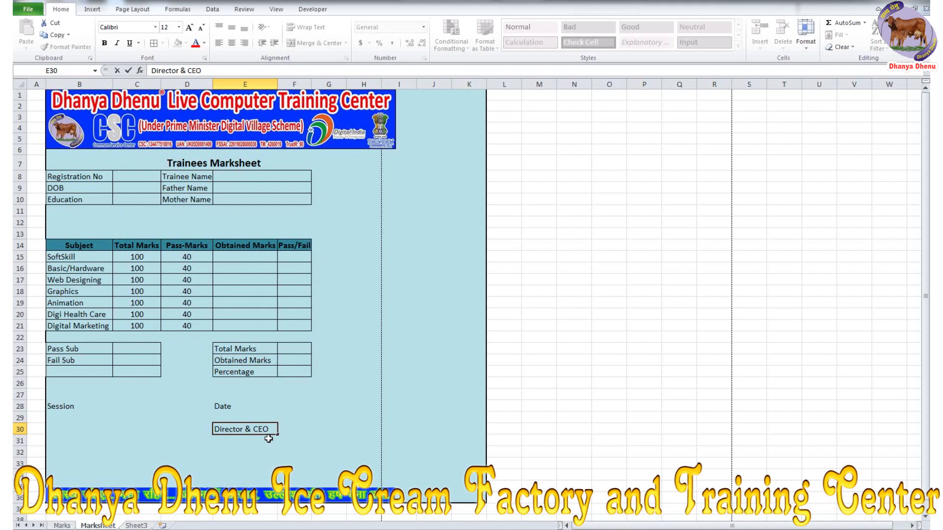
key(ctrl+Return)
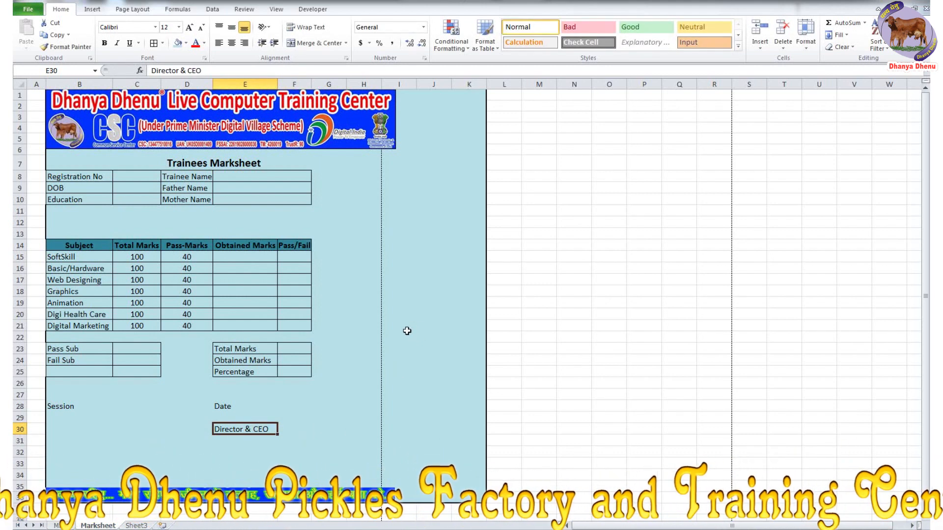
drag(199, 501, 182, 469)
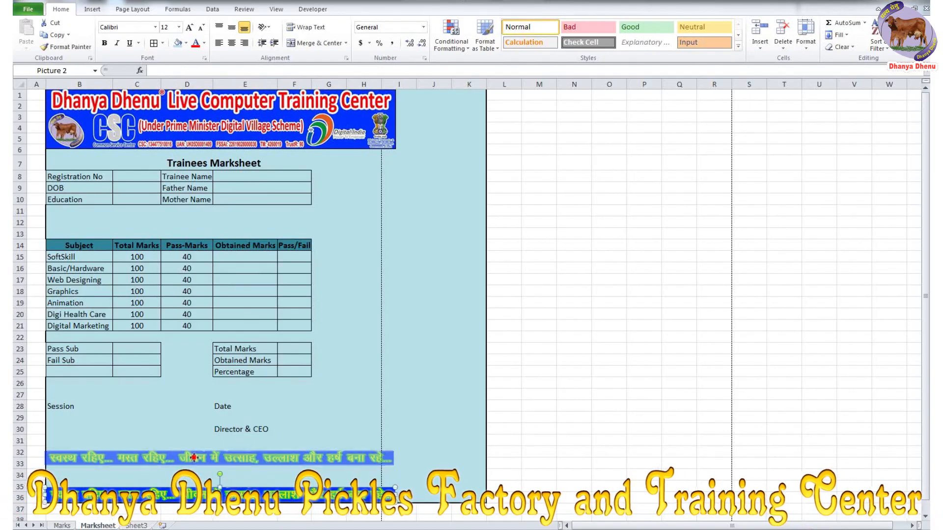
- Widen column F and merge G7:H12 into a Photo box labelled 'Photo'
drag(193, 458, 194, 452)
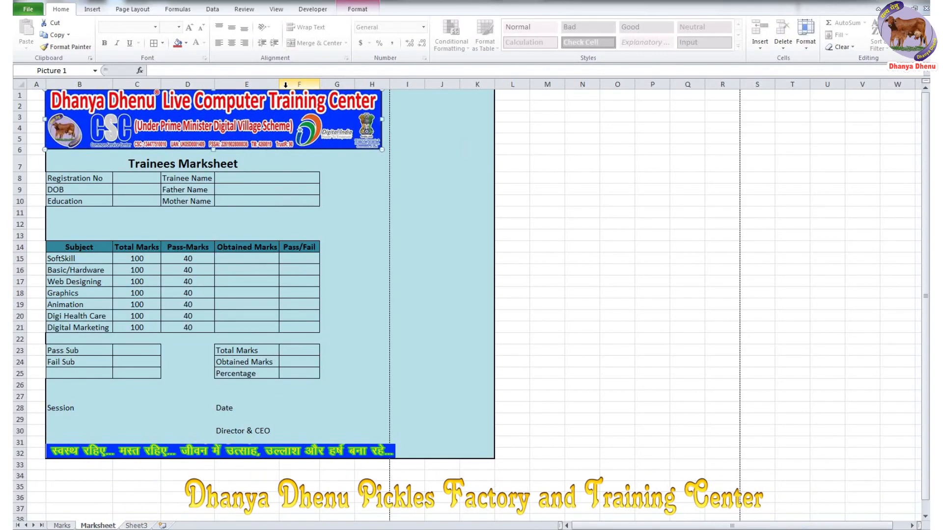
drag(343, 162, 363, 220)
click(317, 43)
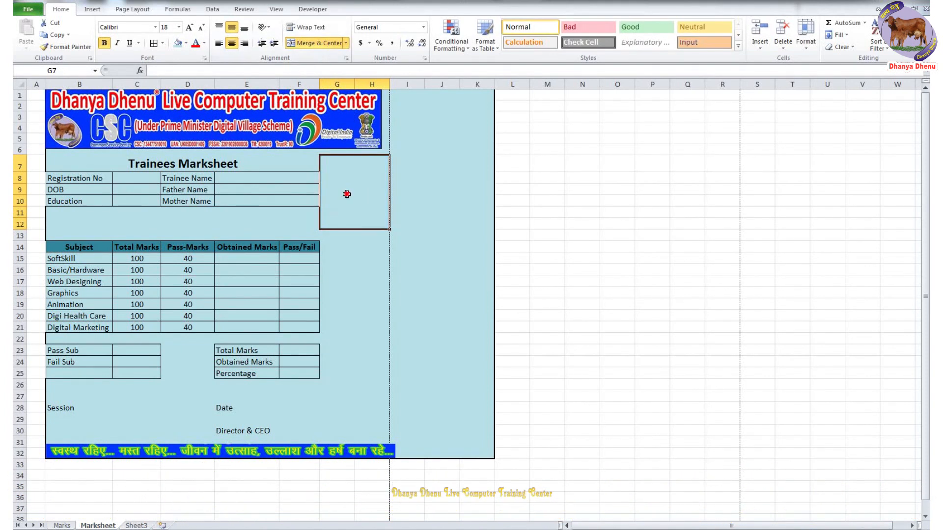
text(Phto)
key(BackSpace)
key(BackSpace)
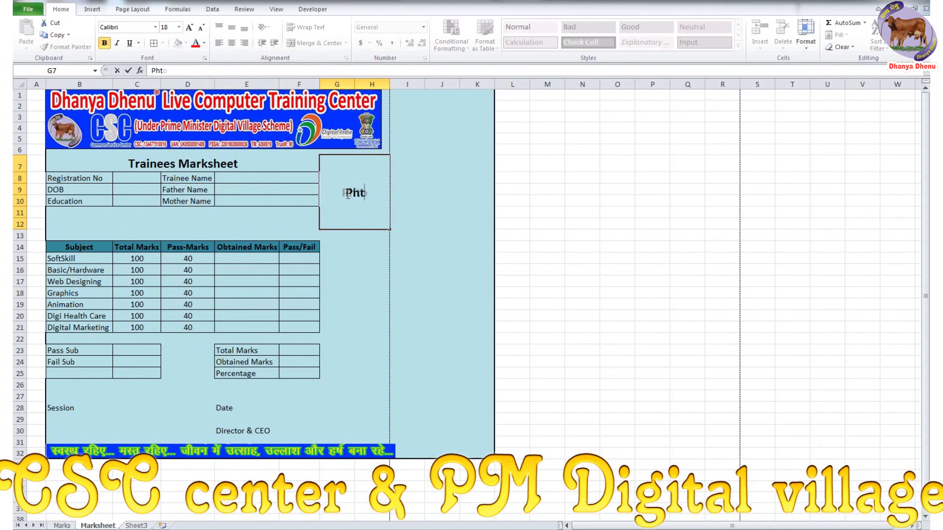
text(oto)
key(Return)
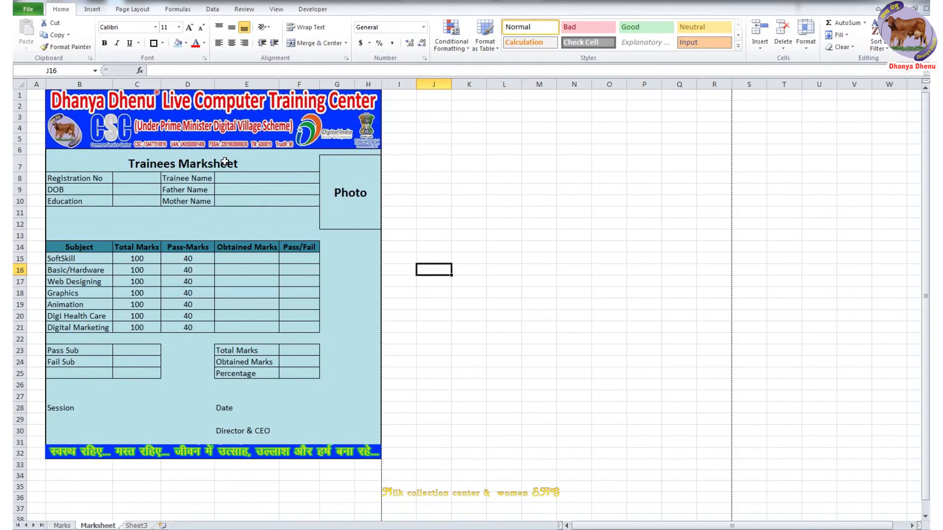
- Enter the session date 01-July-2021 in C28 and left-align it
click(364, 247)
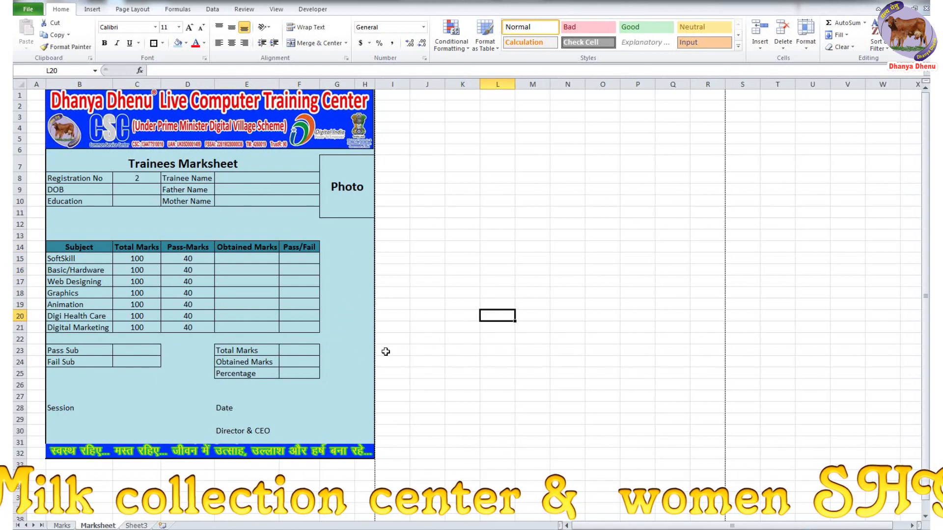
click(80, 407)
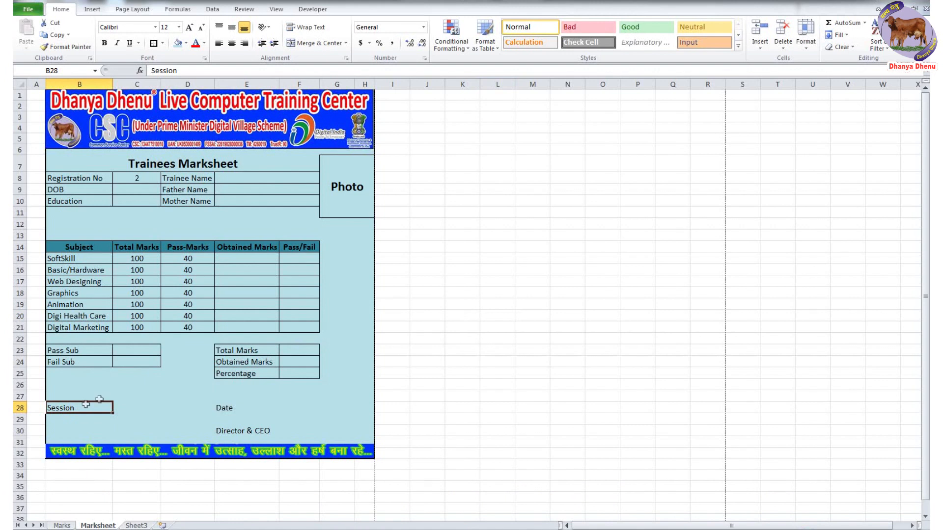
click(137, 407)
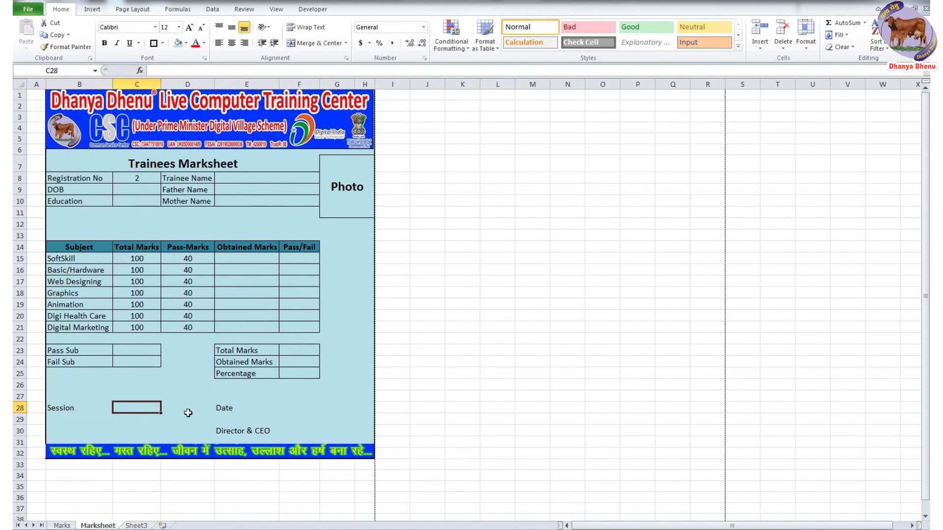
text(01-July)
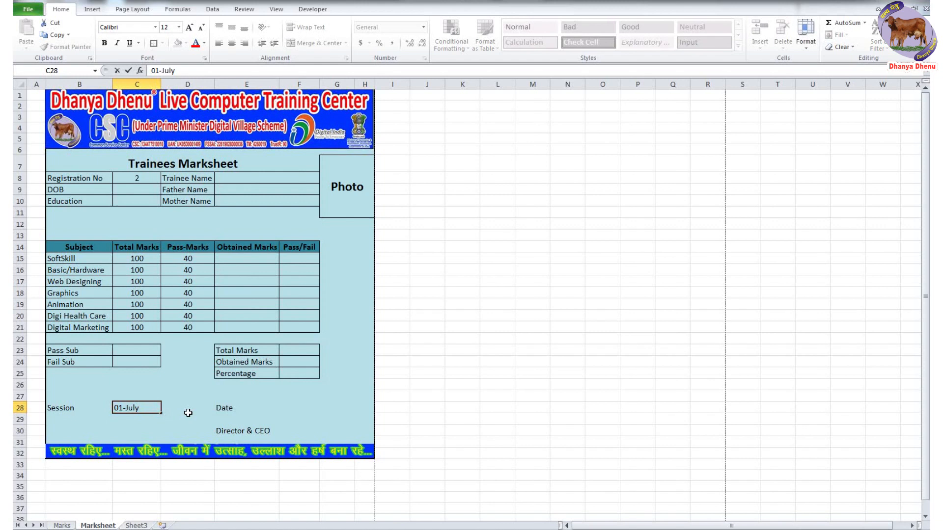
text(-2021)
key(Return)
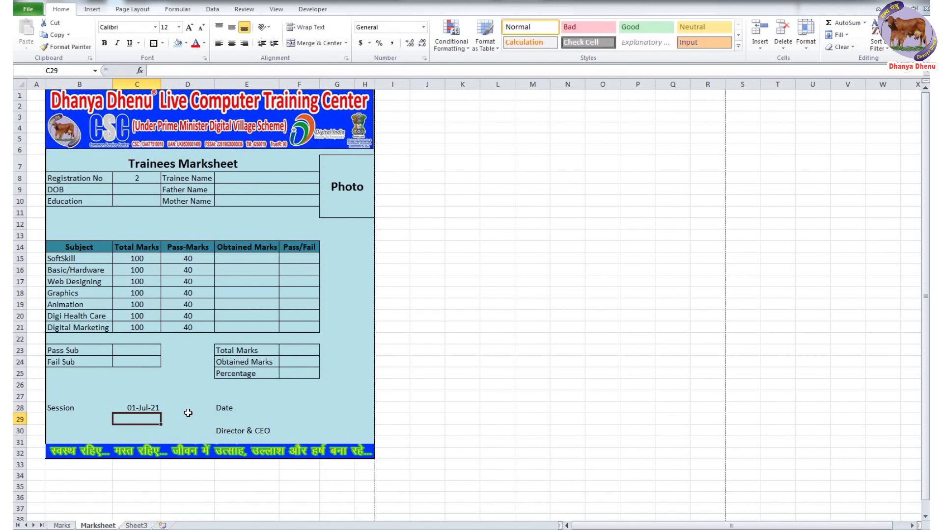
click(149, 407)
click(219, 42)
click(497, 373)
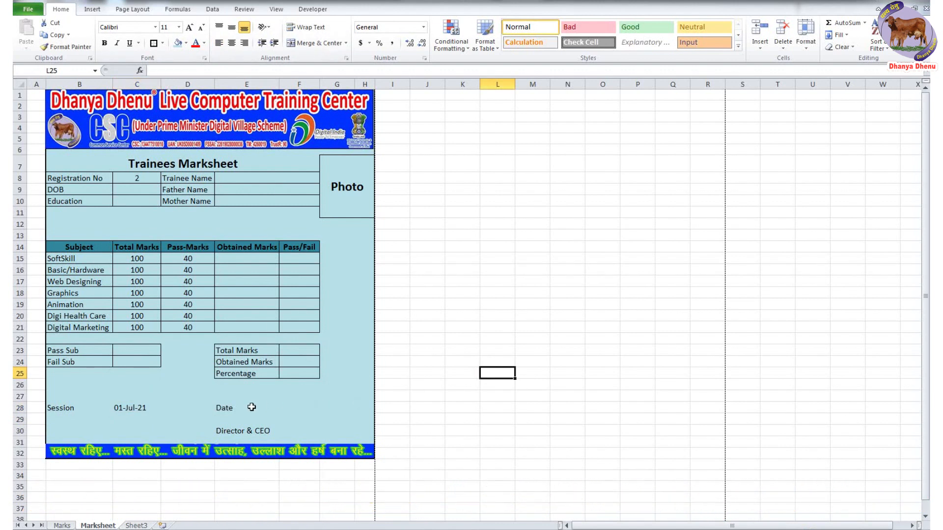
- Fill the Date cell F28 with =TODAY()
click(250, 408)
click(443, 370)
click(258, 407)
click(292, 407)
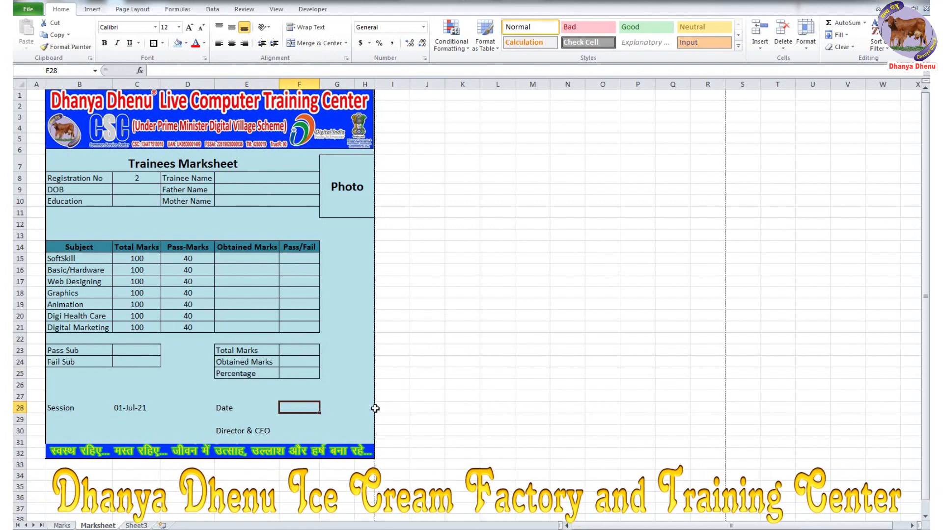
text(=)
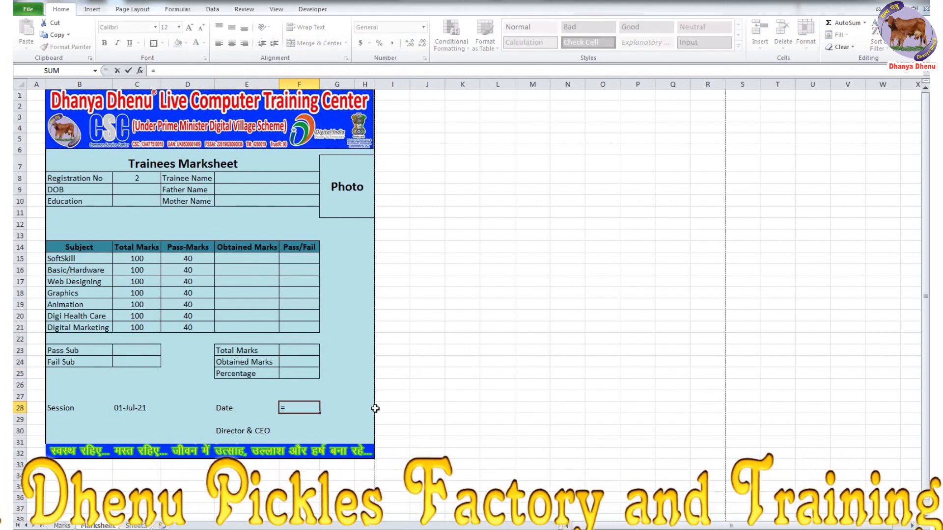
text(today)
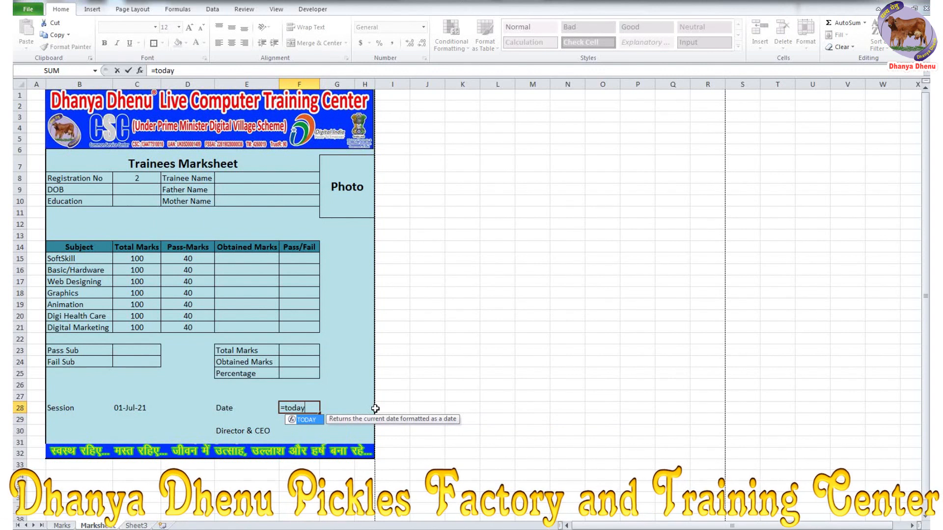
text(()
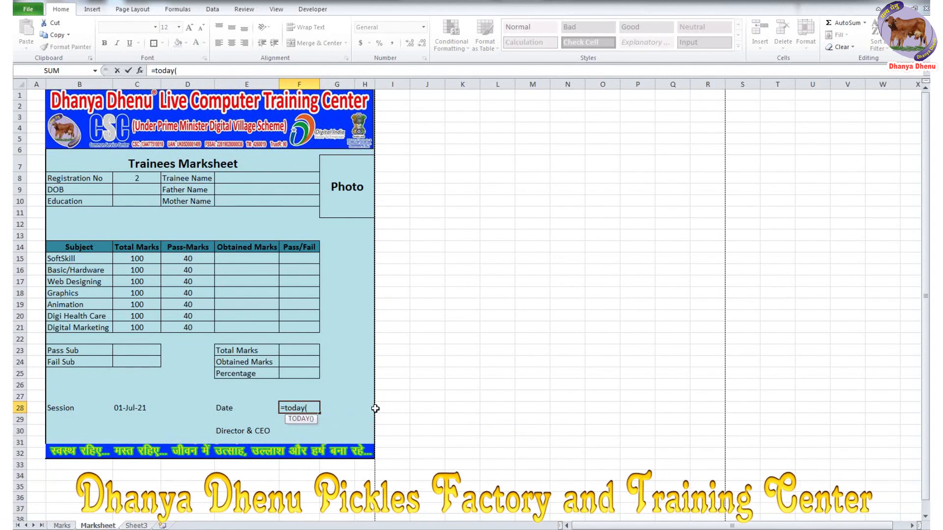
text())
key(Return)
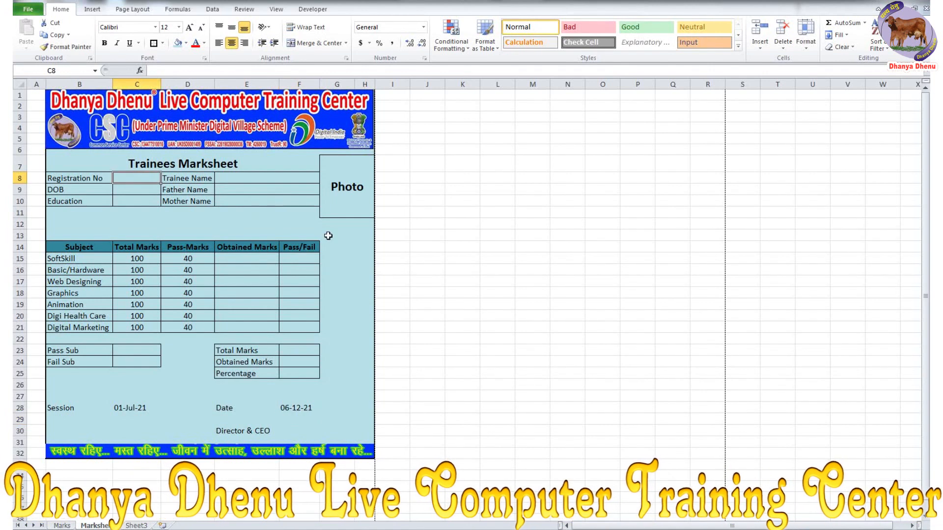
- Set Registration No to 1, review the Marks sheet records, then bring up the Notepad notes
text(1)
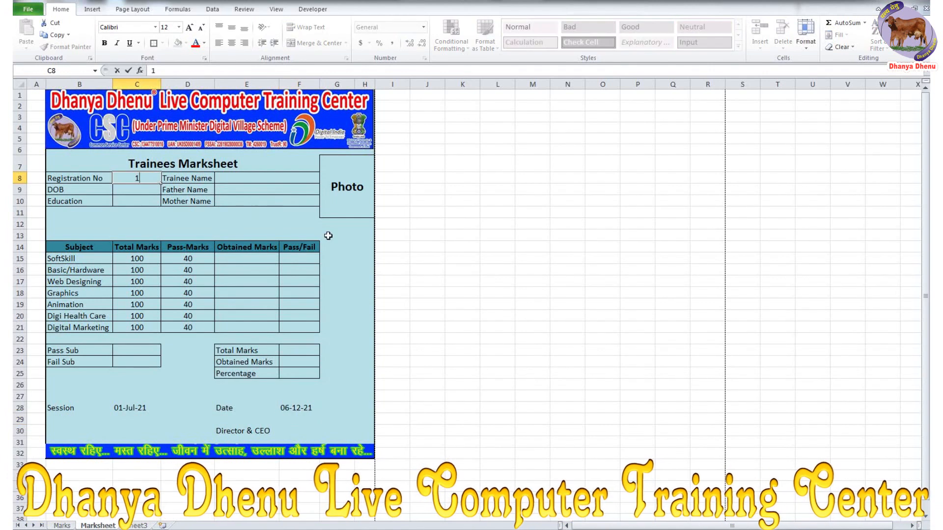
click(63, 525)
scroll(103, 256, up, 9)
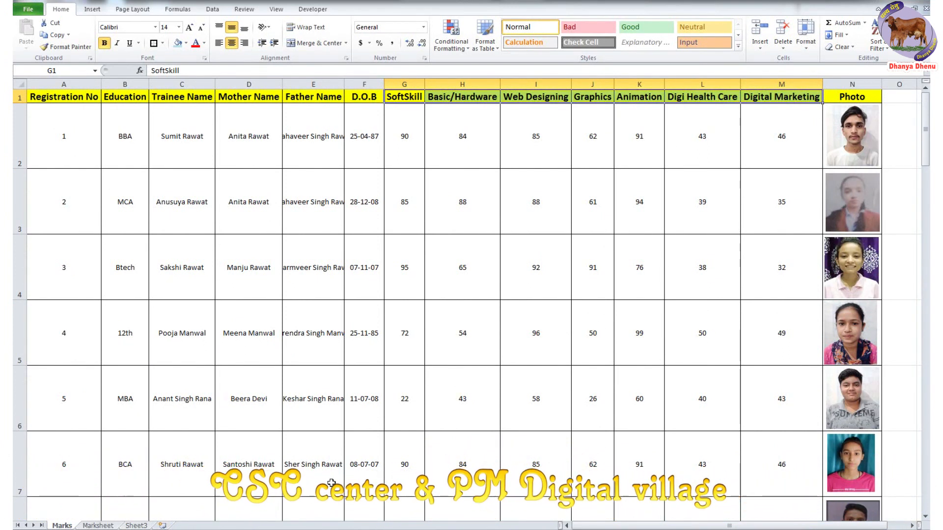
click(95, 526)
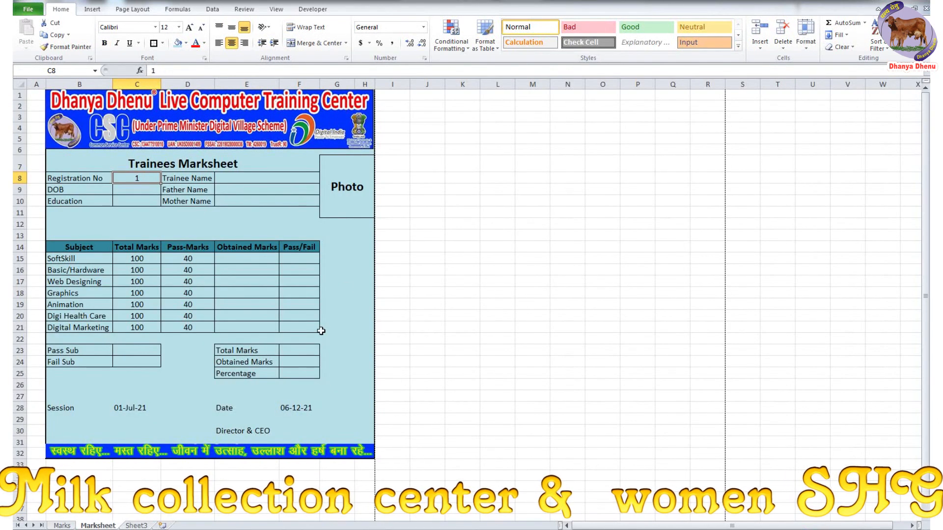
key(alt+Tab)
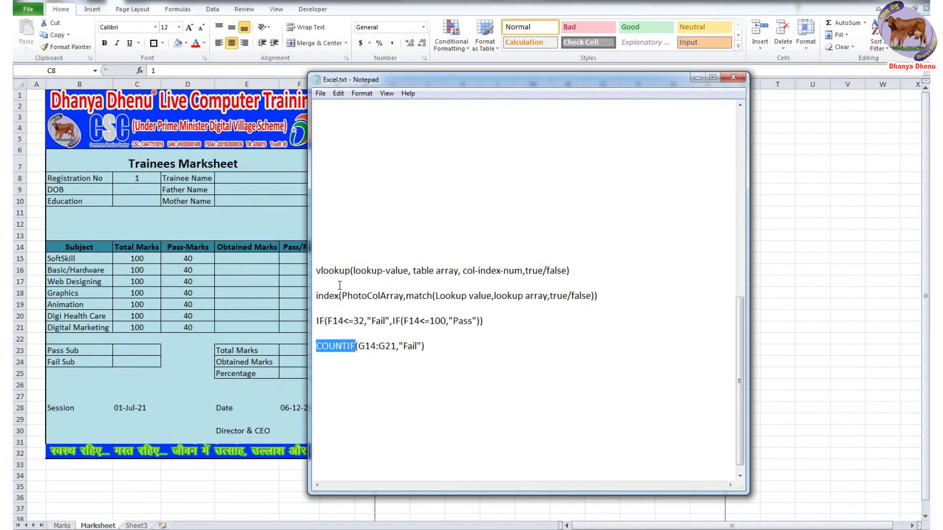
- Review the vlookup and index formula notes, then return to Excel's cell C9
click(333, 272)
click(332, 297)
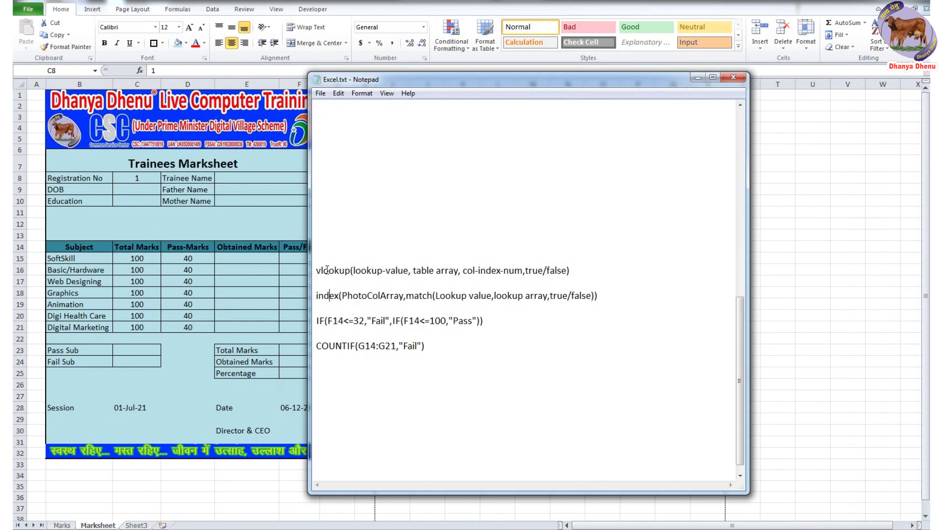
double_click(324, 271)
click(125, 190)
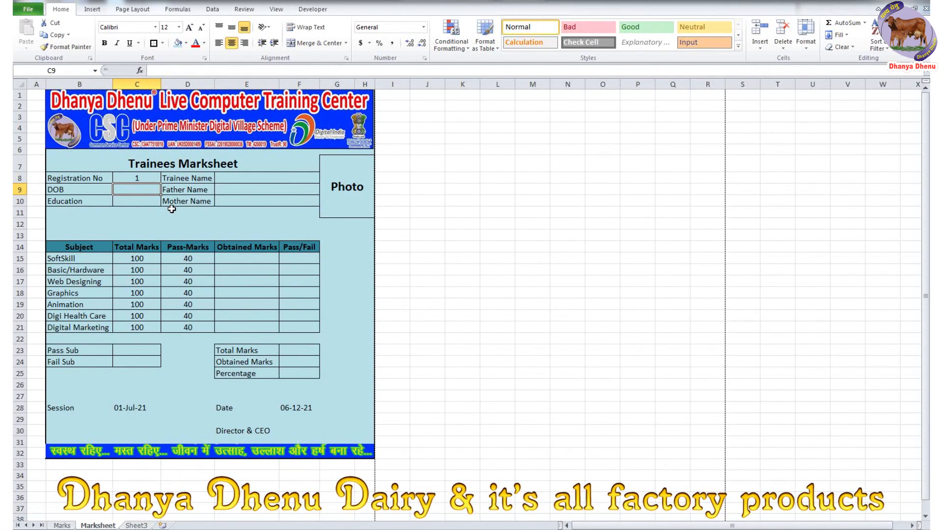
- Start a VLOOKUP in C9 with C8 as the lookup value
text(=)
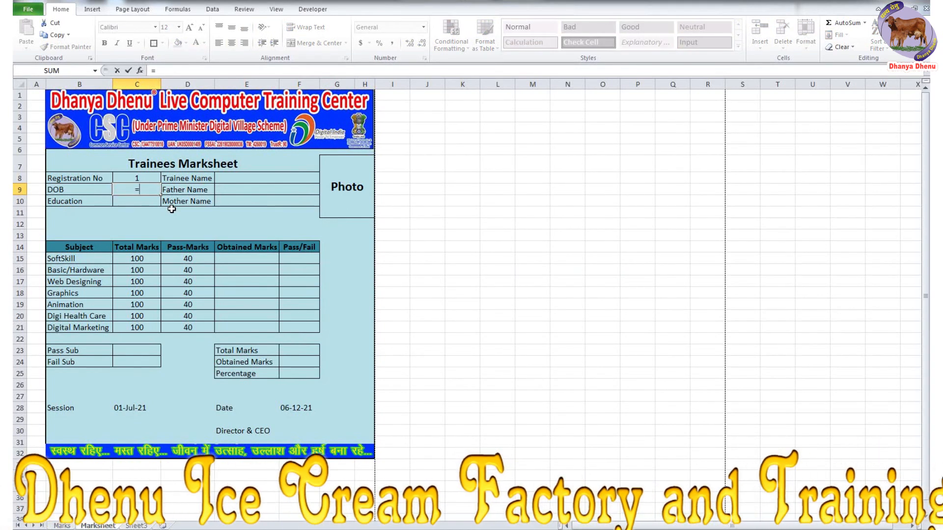
text(v)
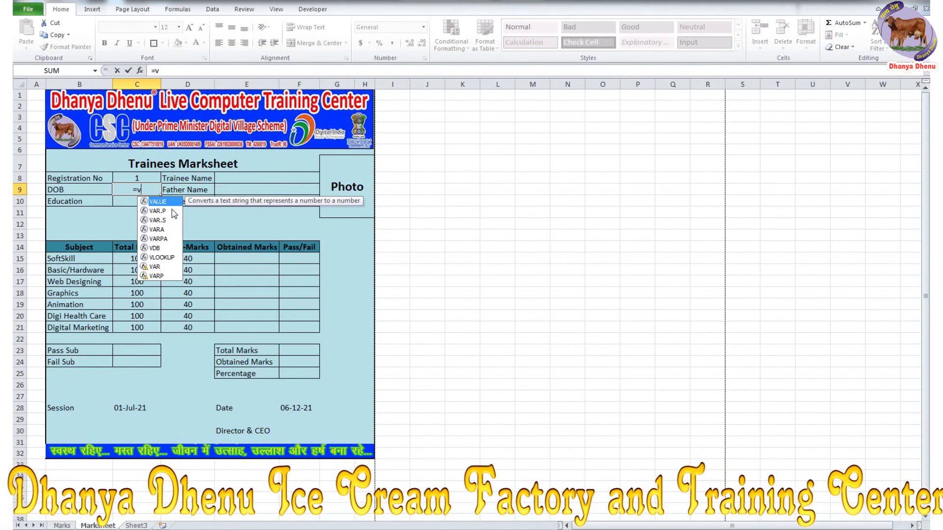
text(l)
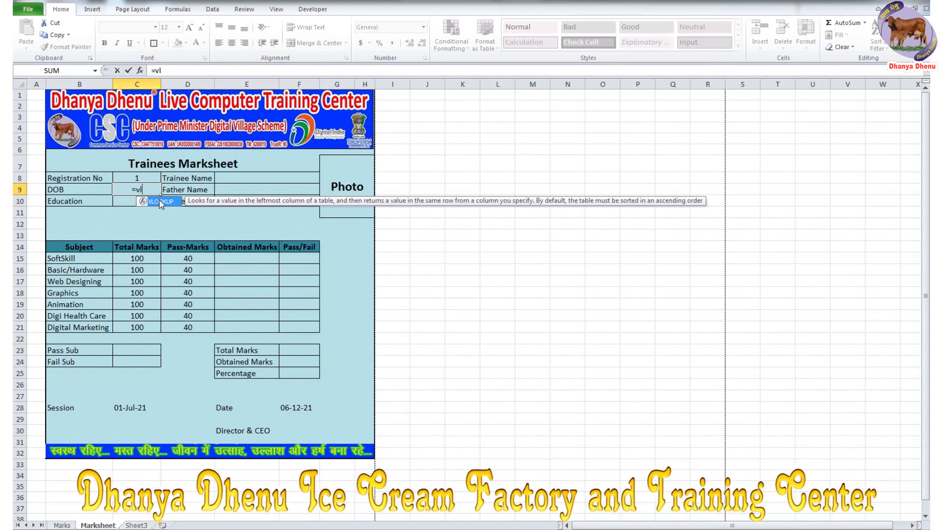
double_click(160, 202)
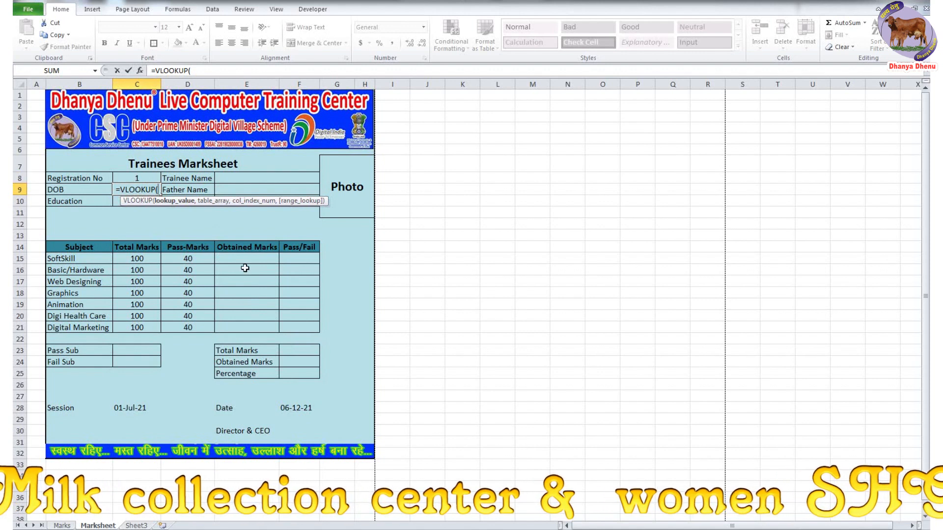
text(c8)
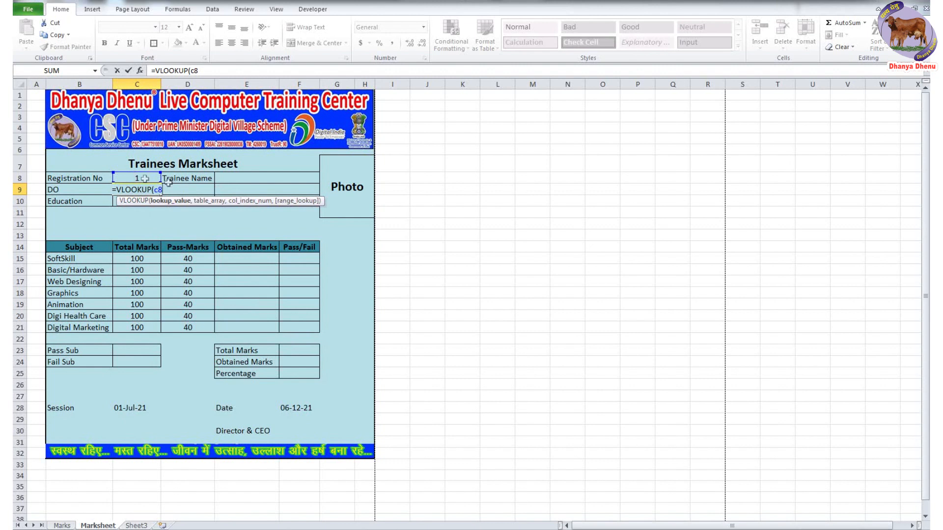
key(Return)
click(472, 300)
text(,)
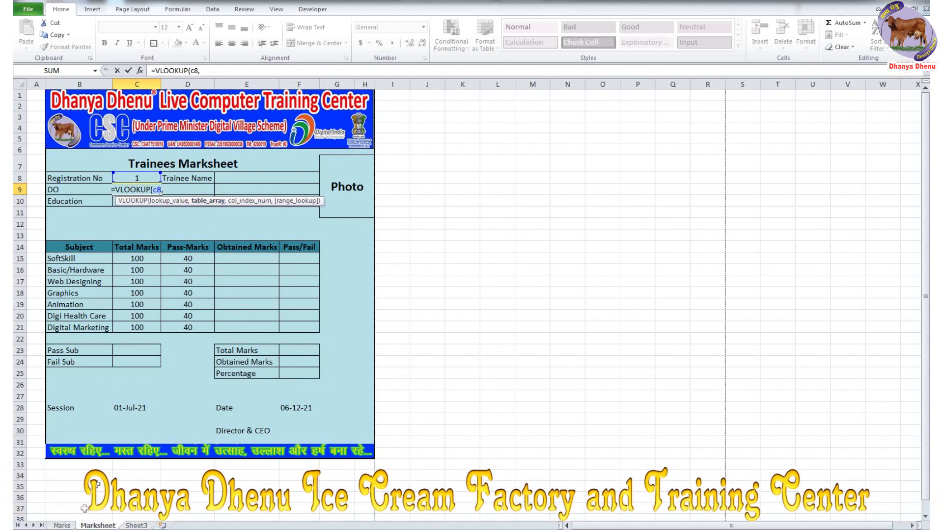
- Complete the lookup with range Marks!A2:N34, column 2 and exact match, showing MBA
click(65, 526)
drag(57, 132, 781, 387)
drag(835, 418, 840, 440)
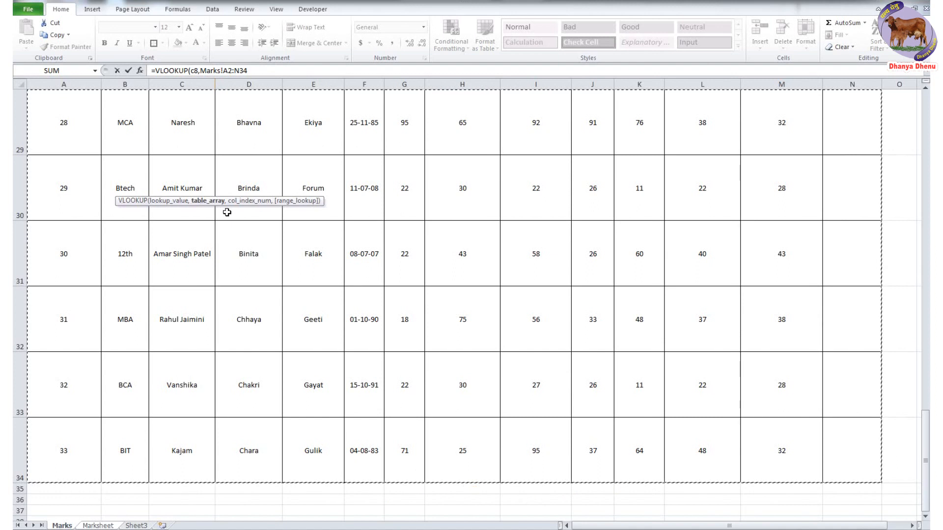
click(262, 71)
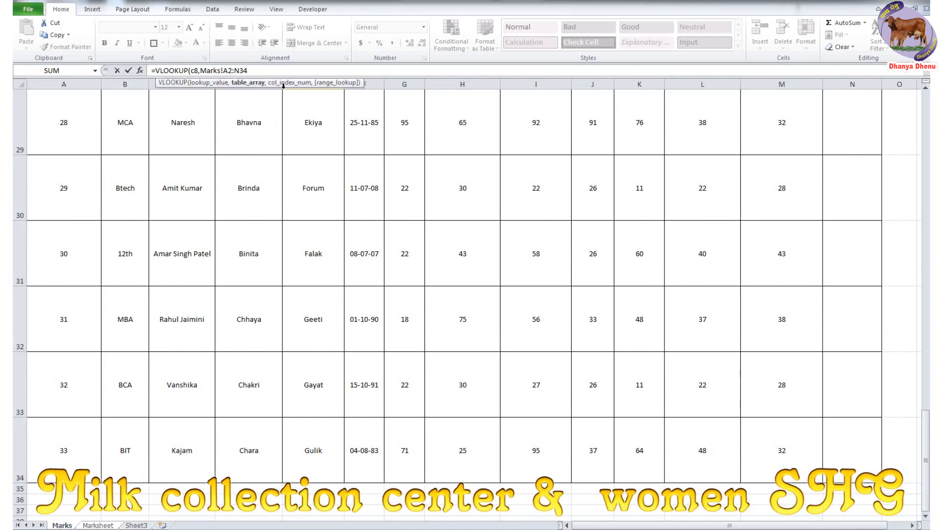
text(,)
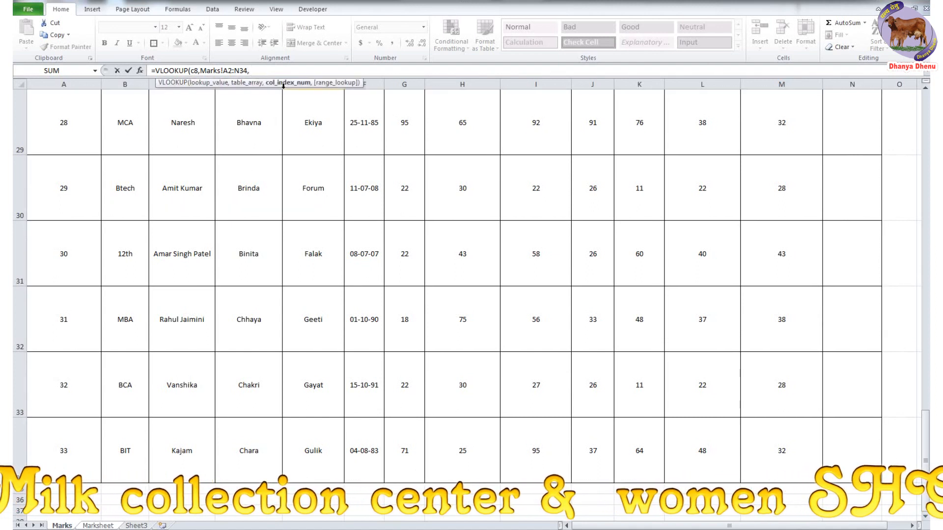
scroll(283, 85, up, 9)
text(2)
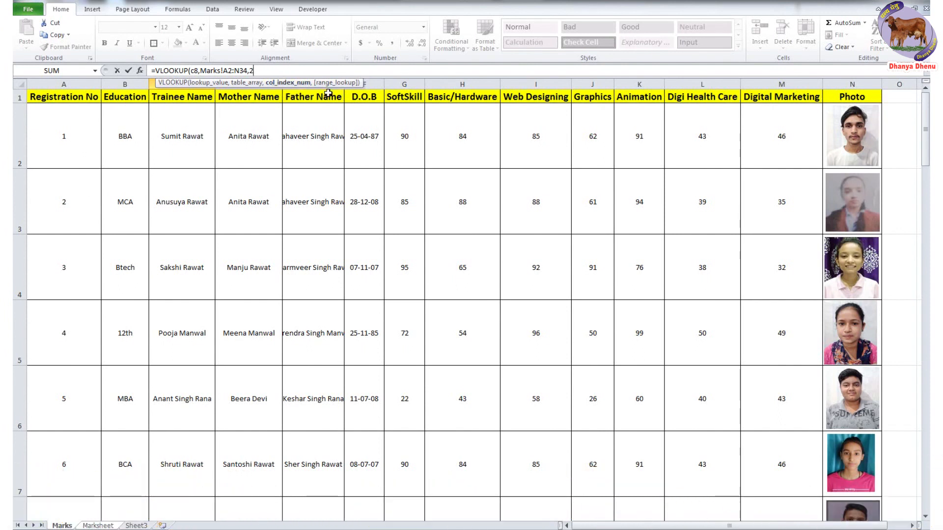
text(,0)
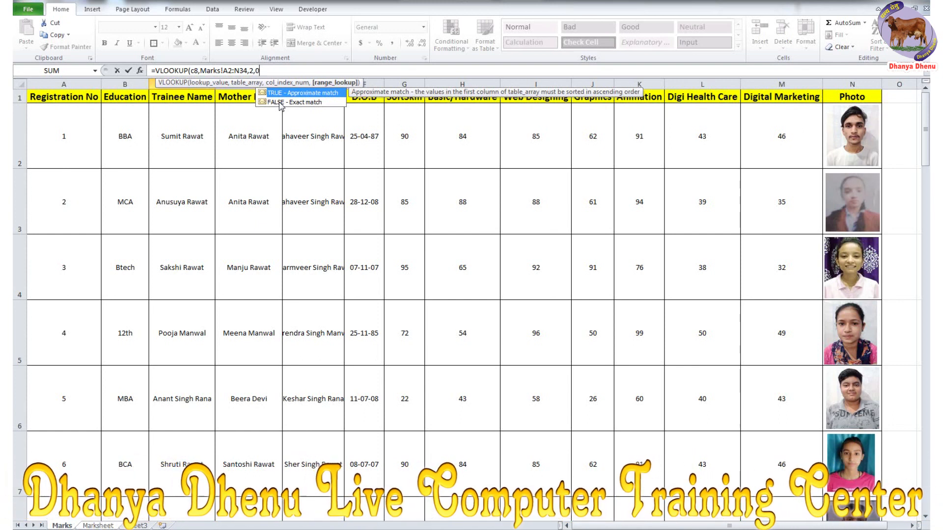
text())
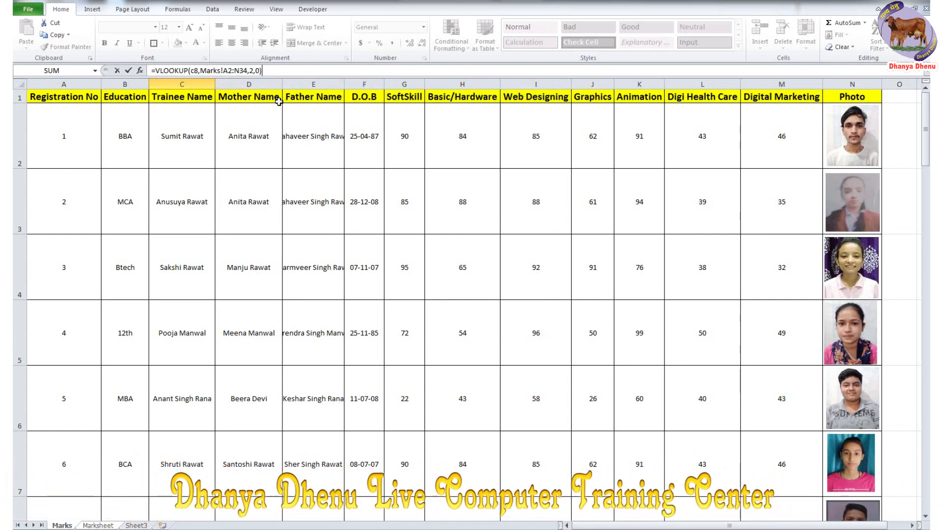
key(Return)
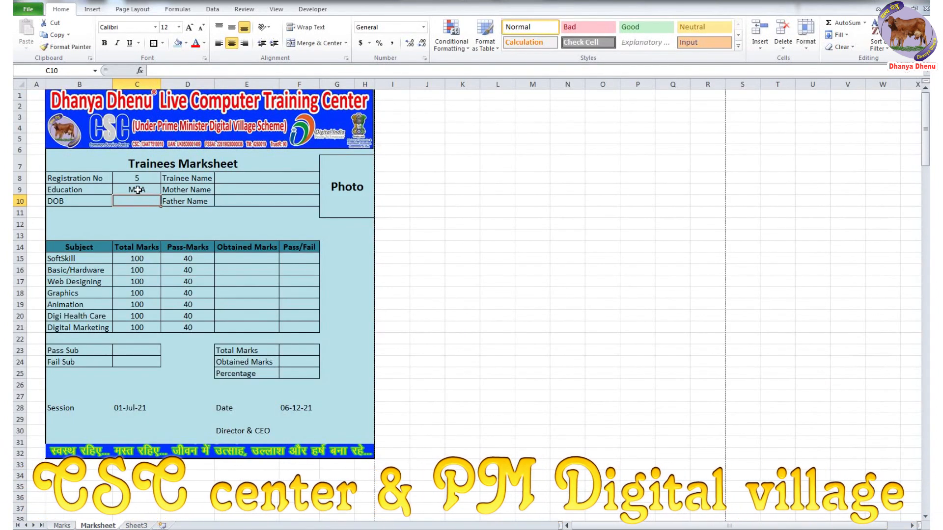
- Verify the lookup against the Marks sheet: registration 5 gives MBA, registration 1 gives BBA
click(138, 189)
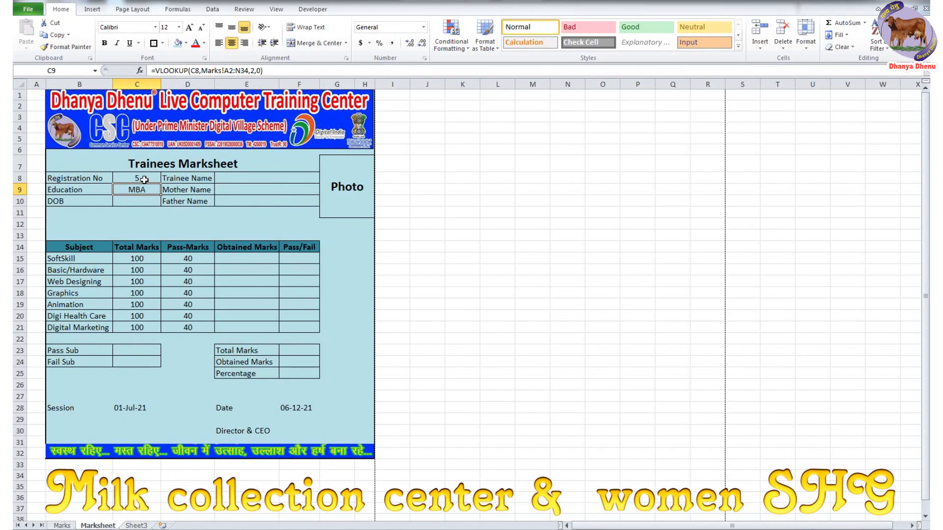
click(145, 177)
key(Down)
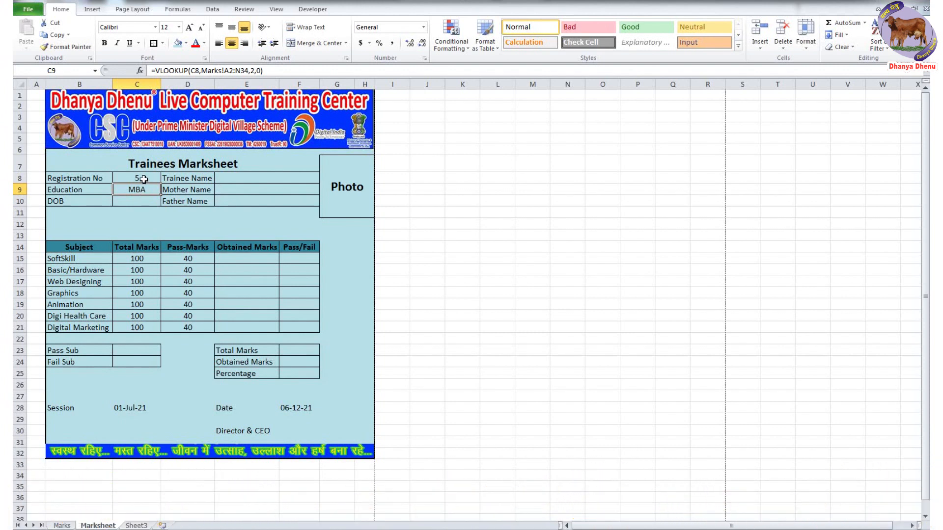
click(144, 177)
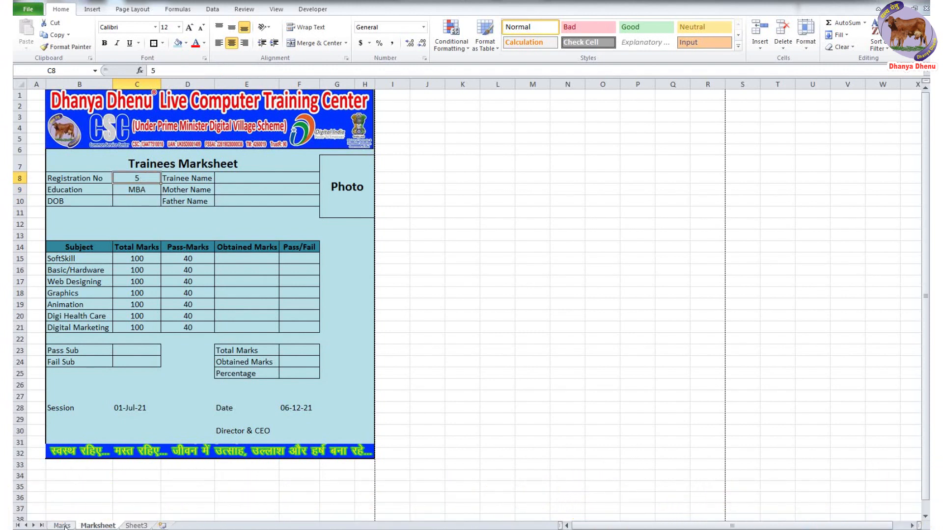
click(62, 525)
click(125, 392)
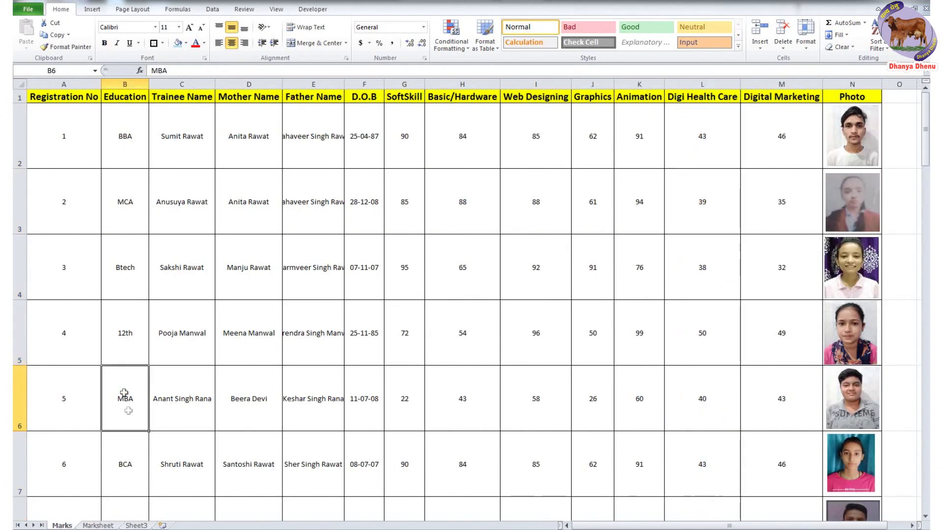
click(97, 526)
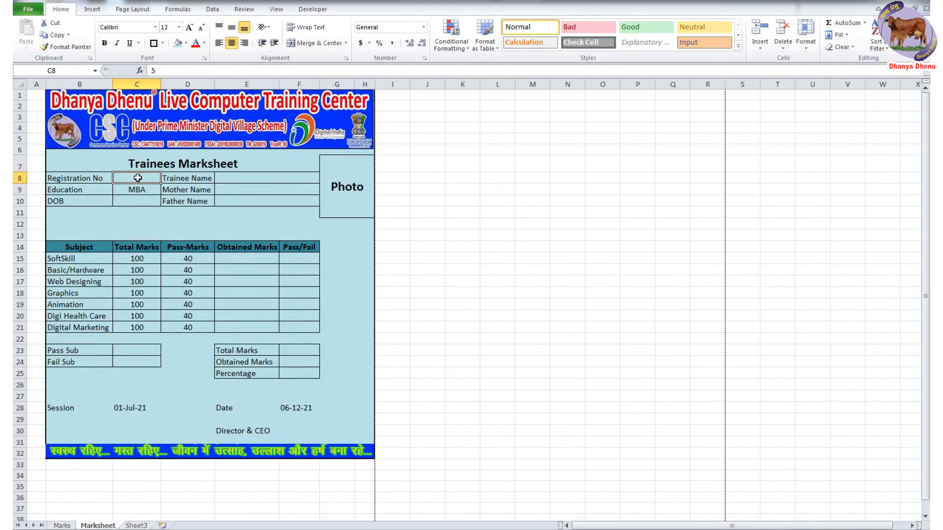
text(1)
key(Return)
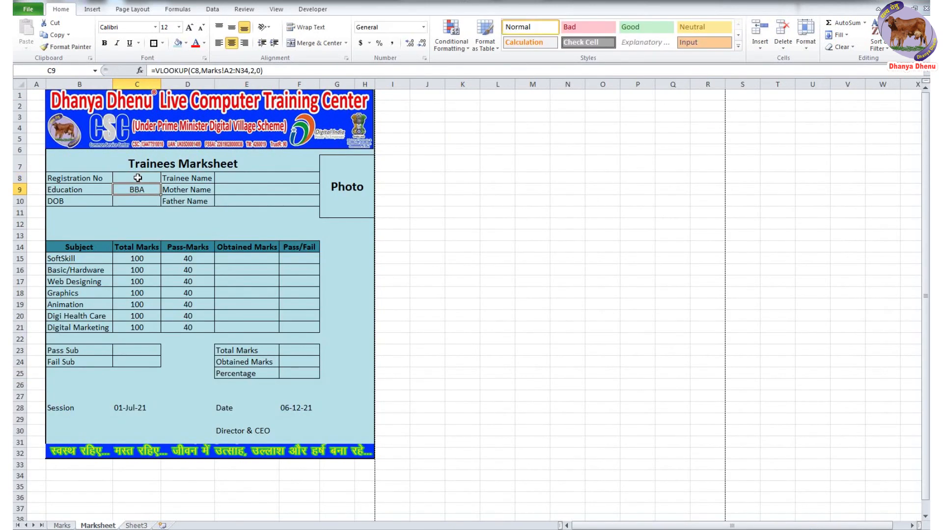
click(62, 525)
click(126, 130)
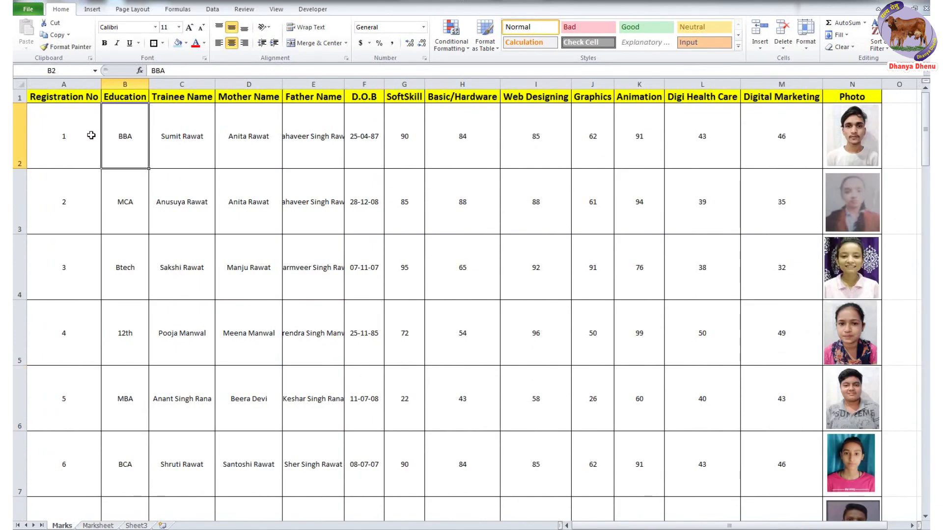
key(ctrl+Page_Down)
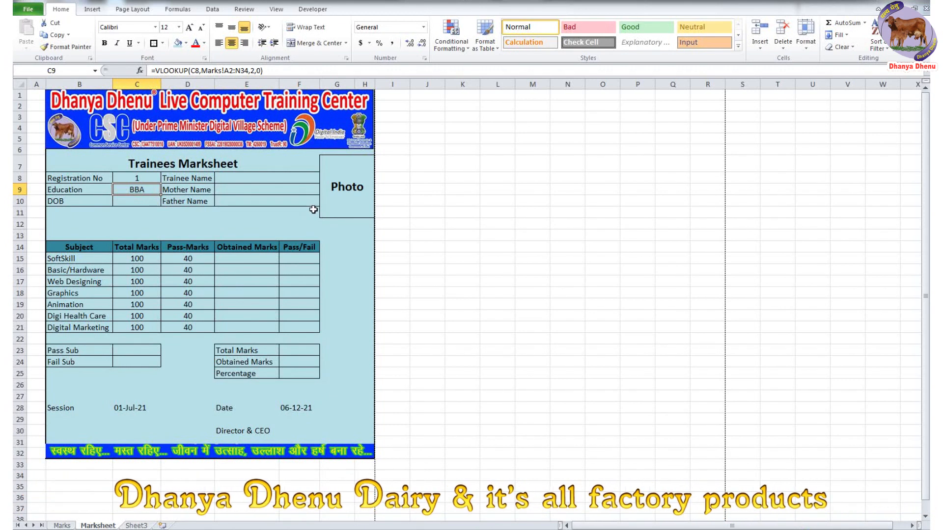
- Try Registration No 100 and the text 'asdfas', then clear C9's formula
click(143, 179)
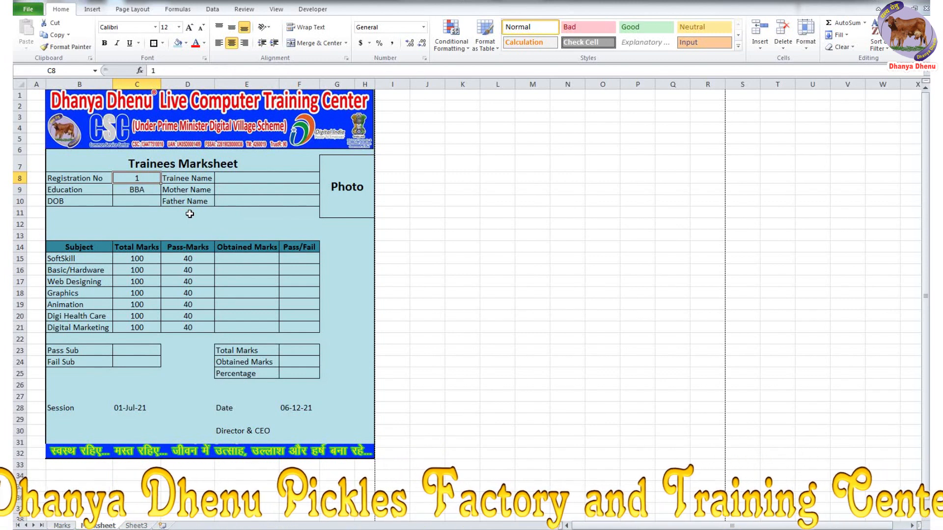
text(100)
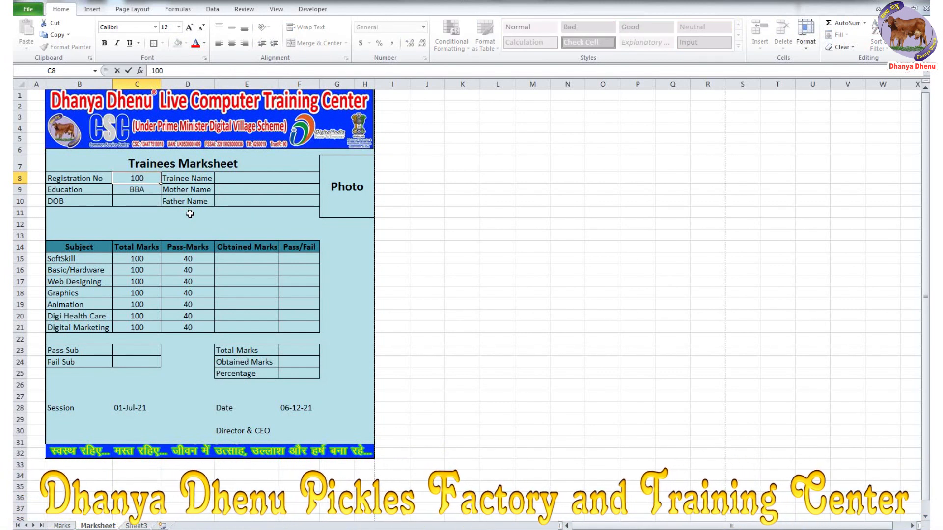
key(Return)
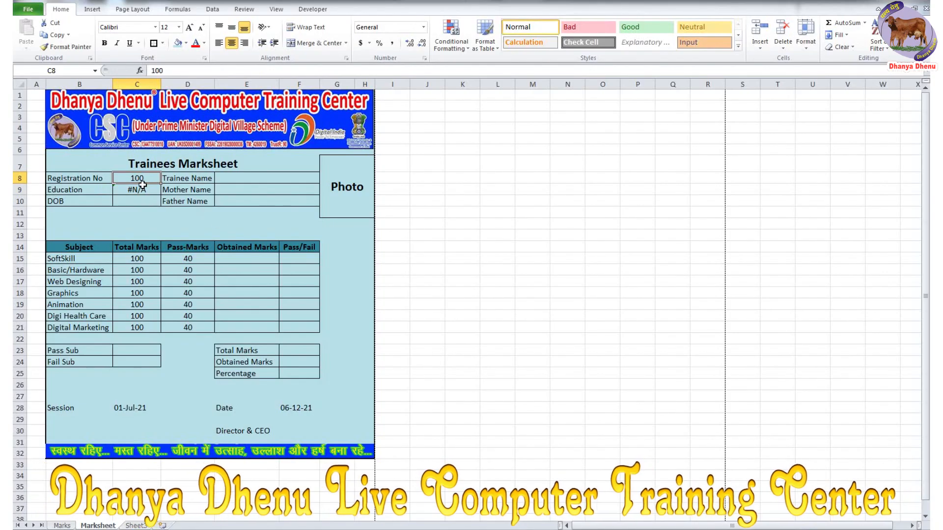
click(129, 179)
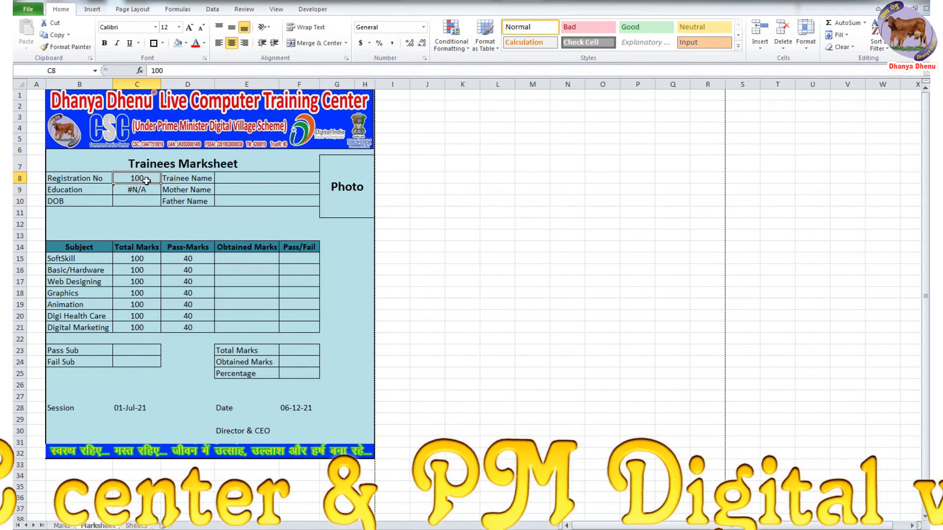
text(asdfas)
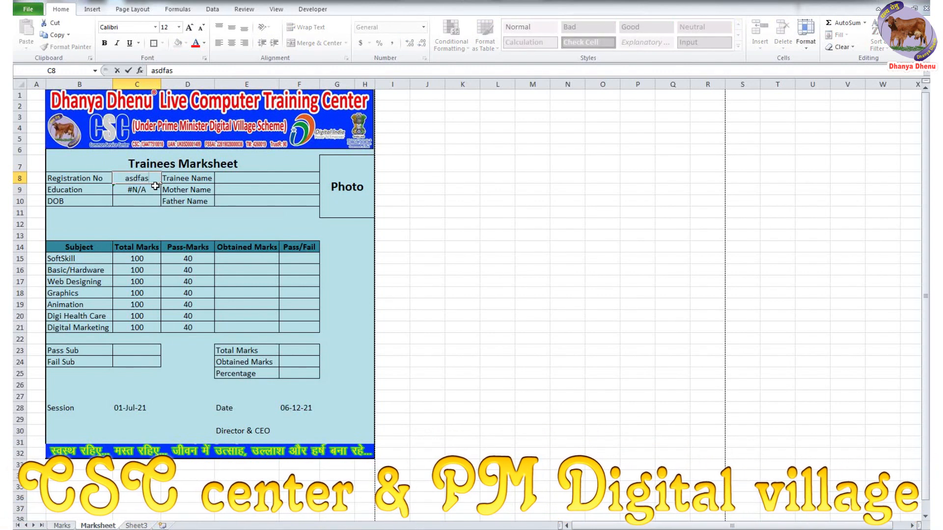
click(156, 196)
click(146, 191)
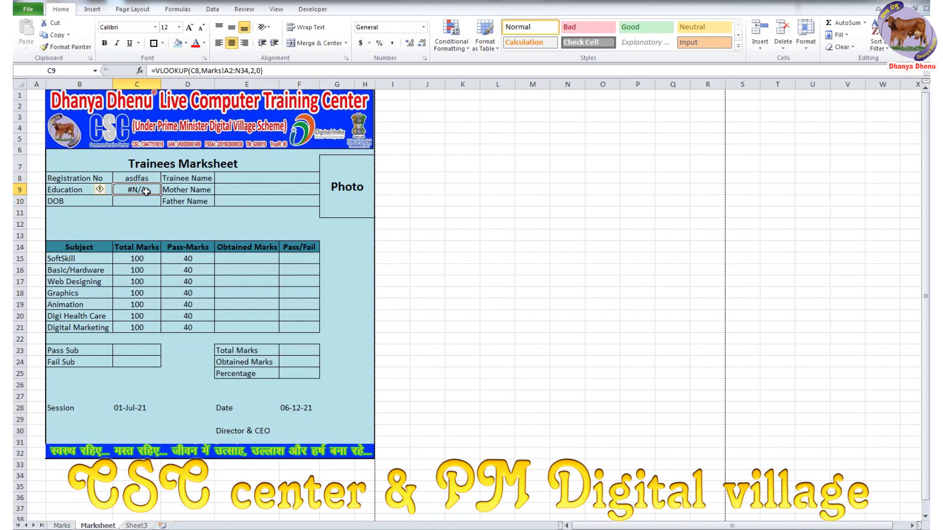
key(Delete)
- Undo the test edits so C9's lookup returns #N/A for Registration No 100
click(147, 178)
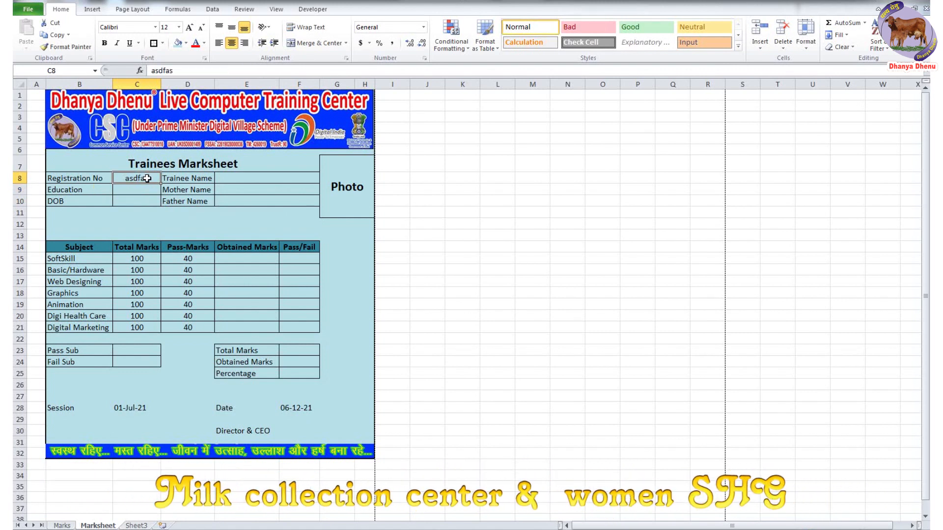
text(1)
key(Return)
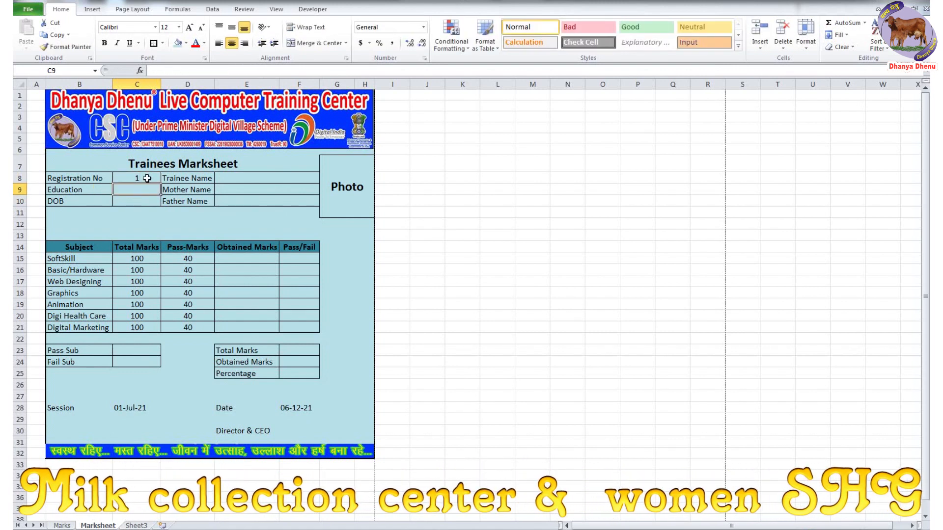
click(147, 179)
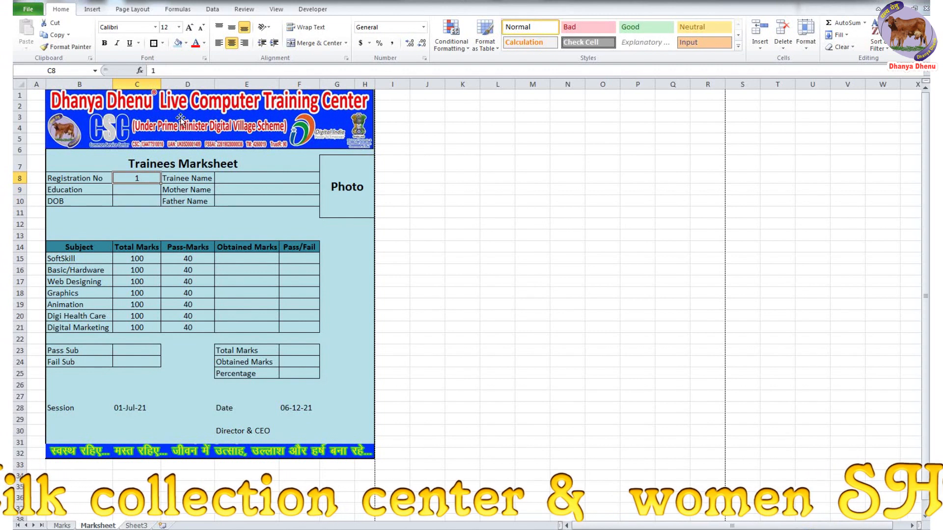
key(ctrl+z)
key(ctrl+z)
key(ctrl+z)
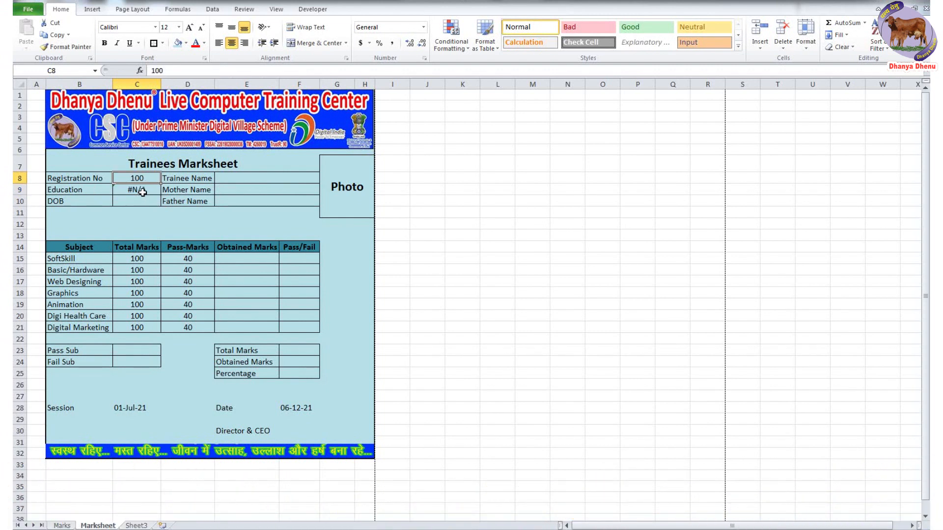
click(143, 191)
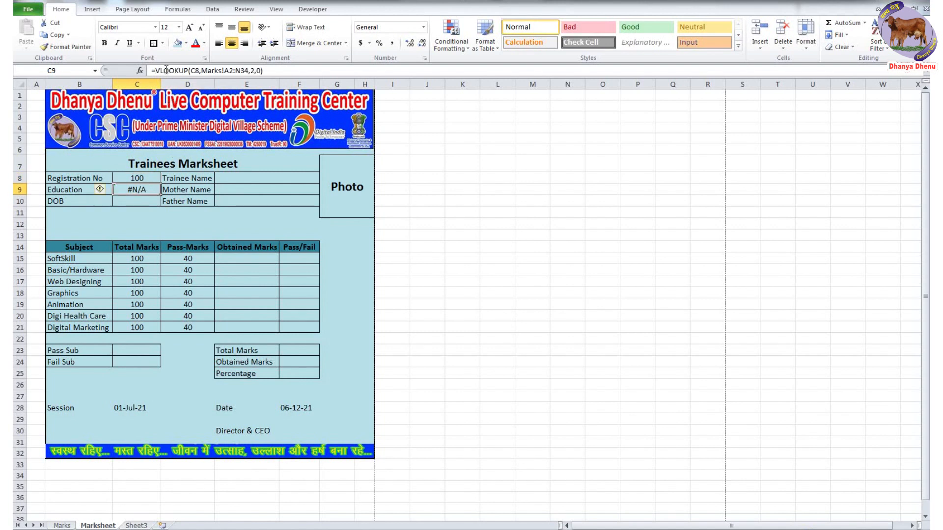
click(155, 72)
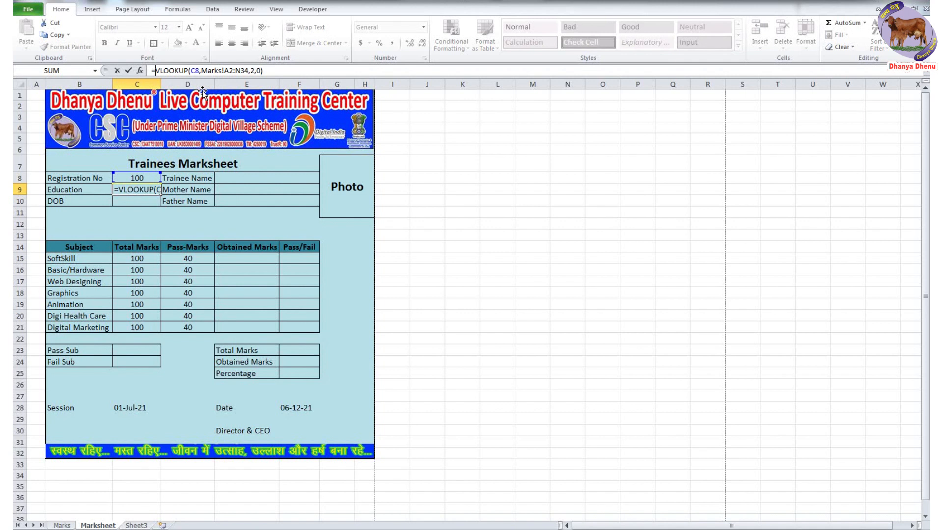
- Wrap C9's VLOOKUP in IFERROR with the fallback message 'Plz input numeric value only'
text(I)
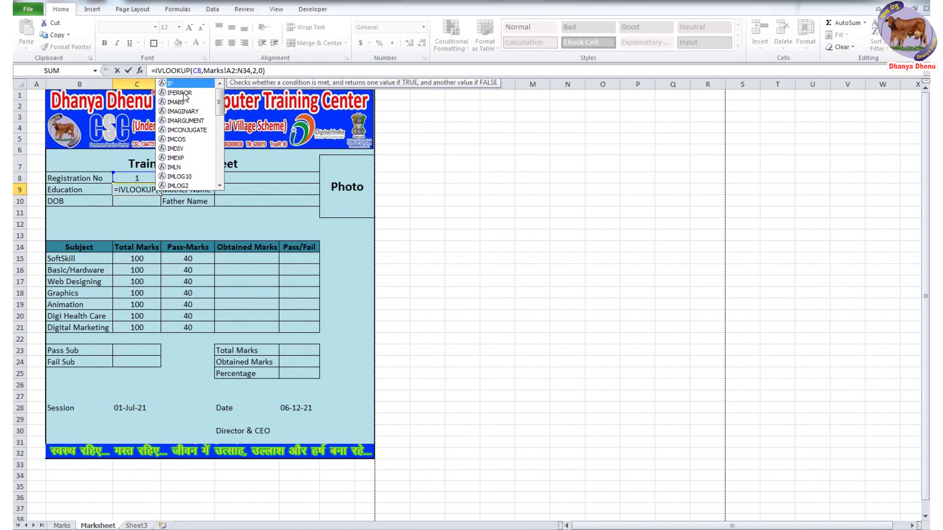
double_click(184, 93)
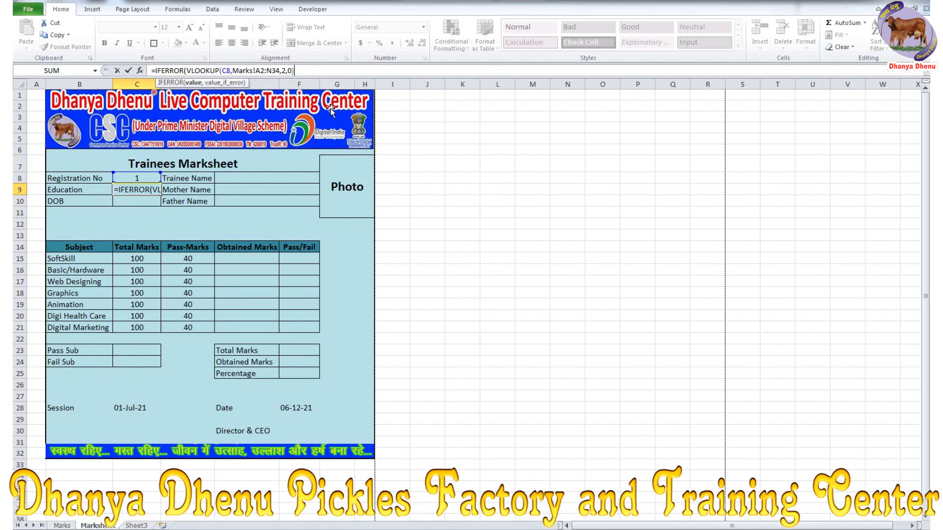
text(,)
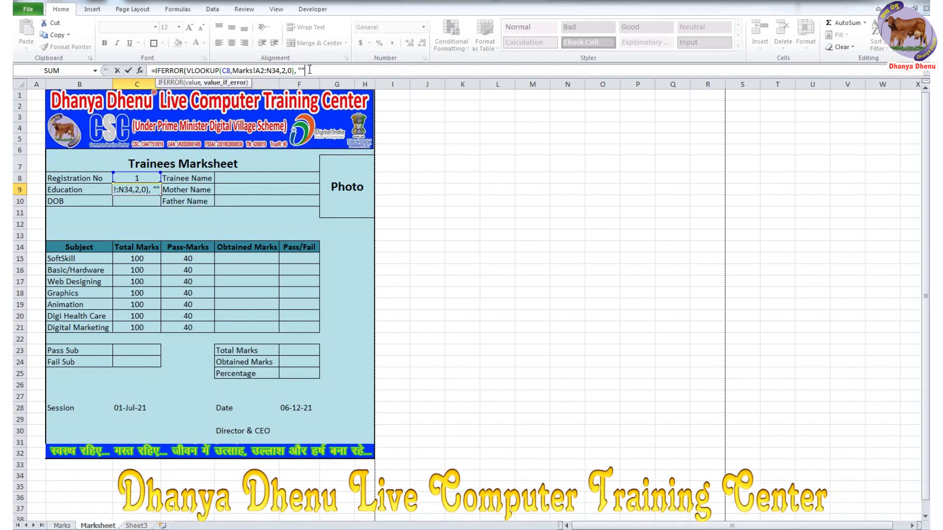
key(BackSpace)
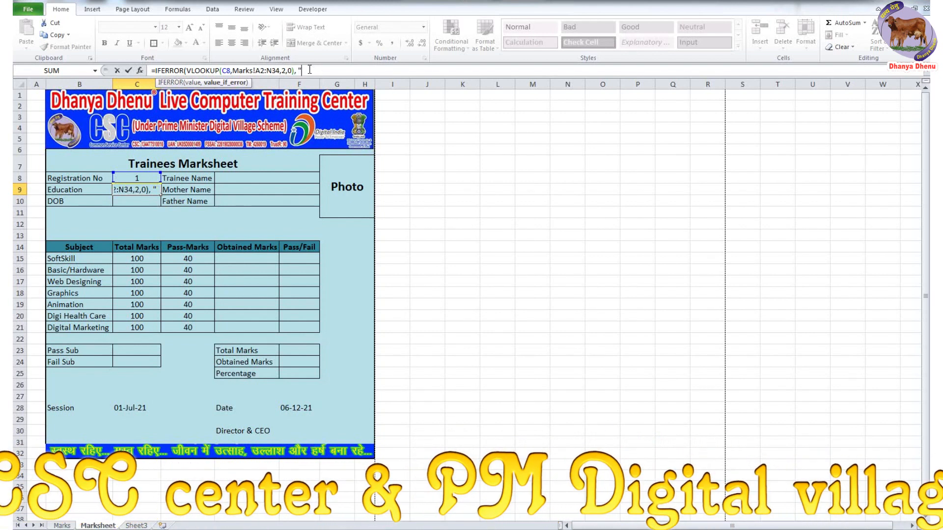
text(P)
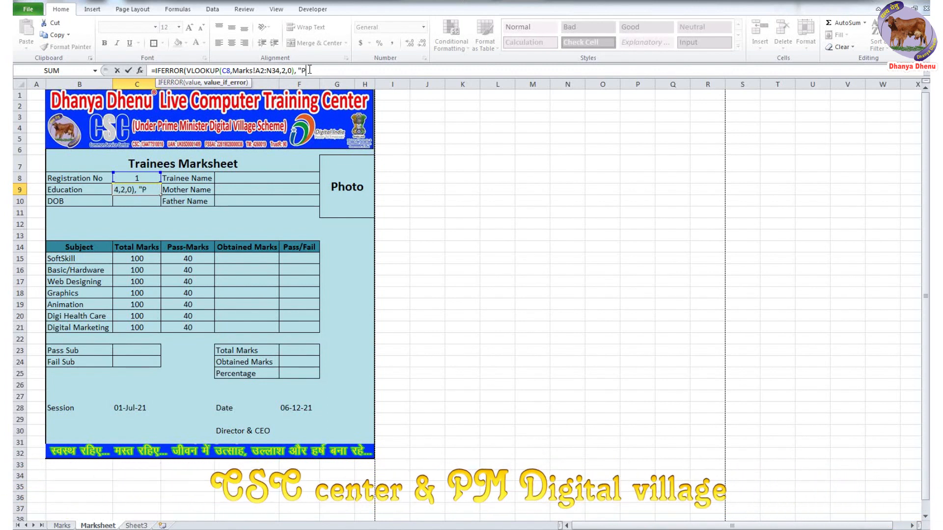
text(le input)
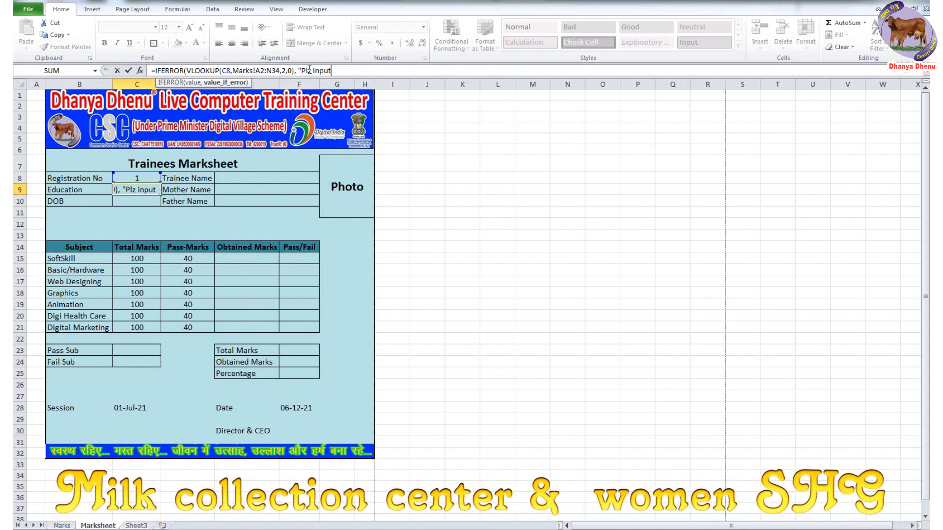
text( nu)
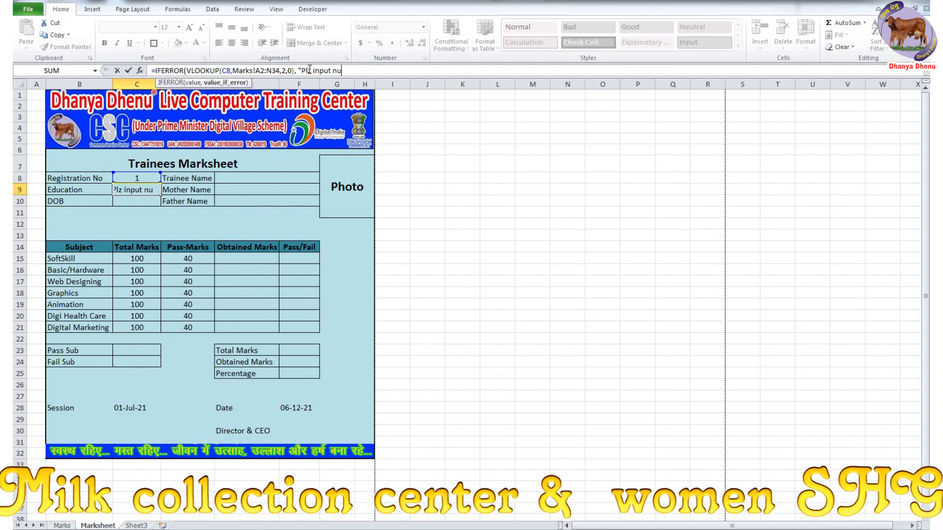
text(meric v)
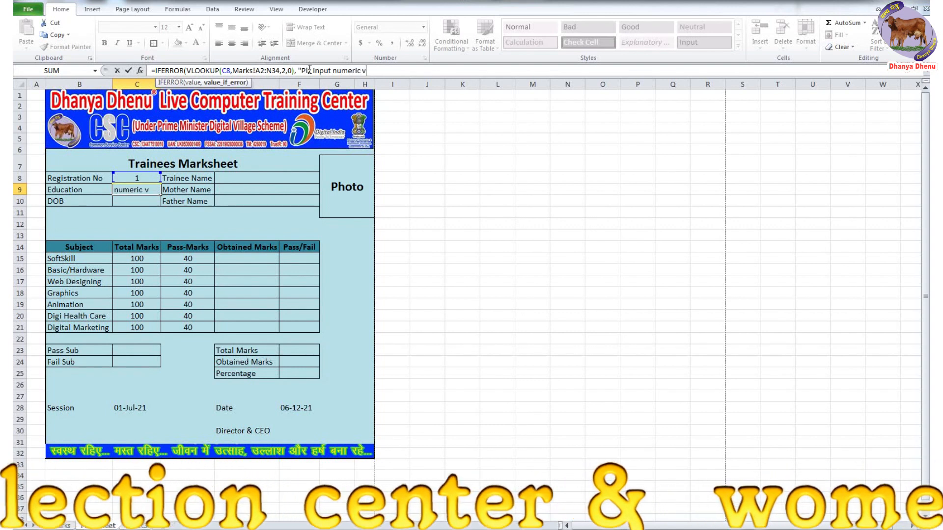
text(aliue only)
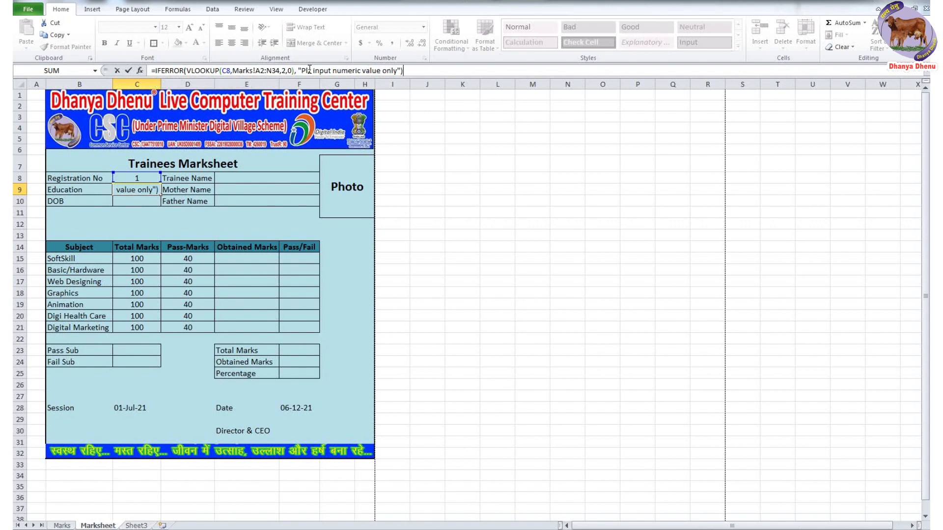
key(Return)
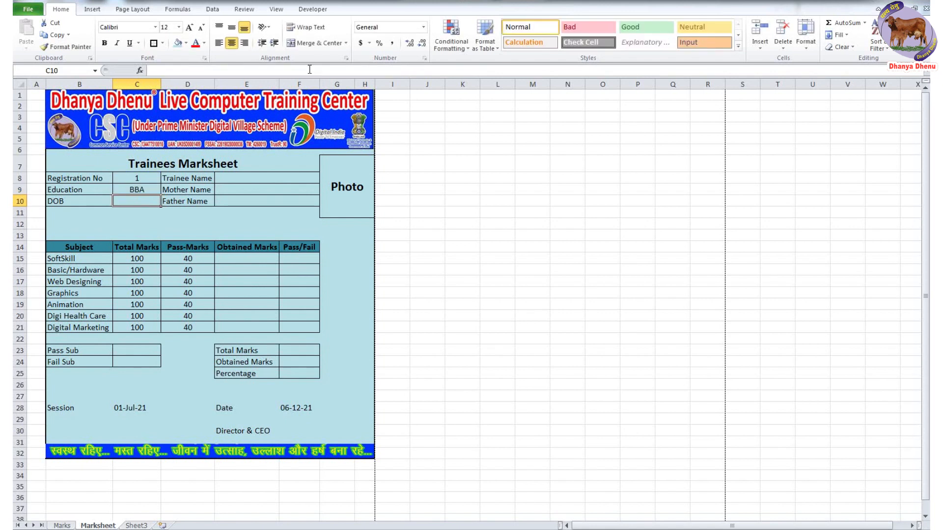
- Enter 40 as Registration No and auto-fit column C to show the whole message
click(132, 180)
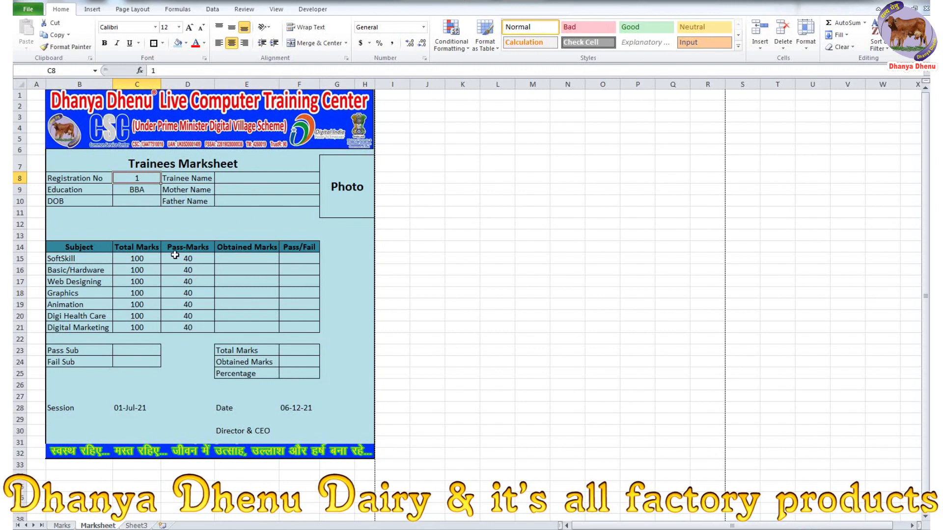
click(138, 193)
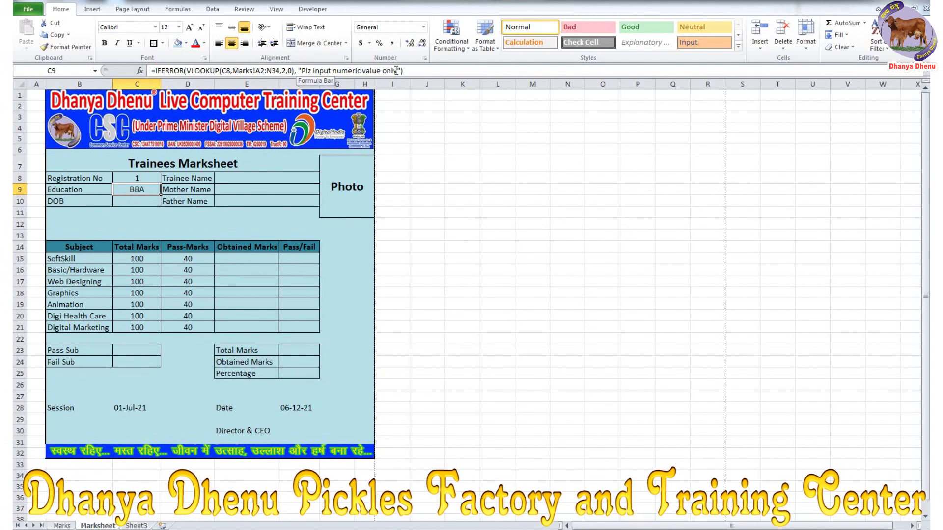
click(146, 177)
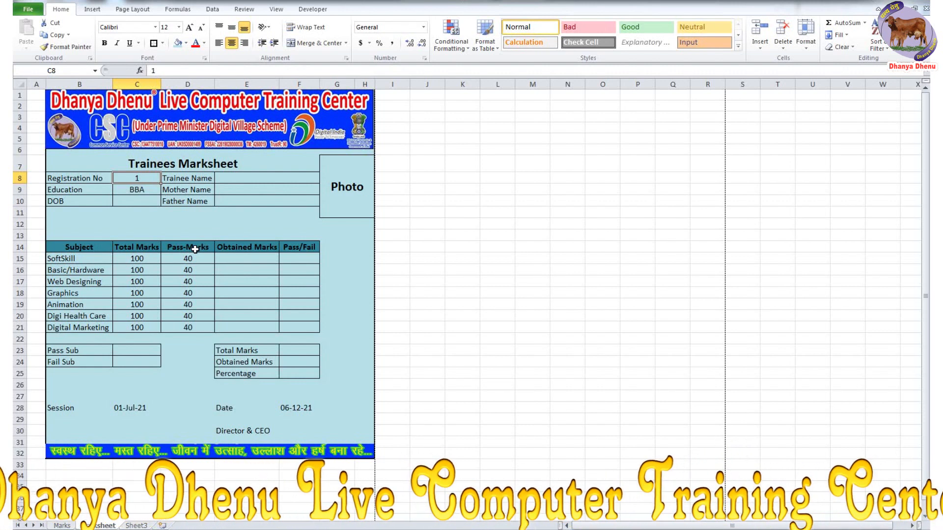
text(40)
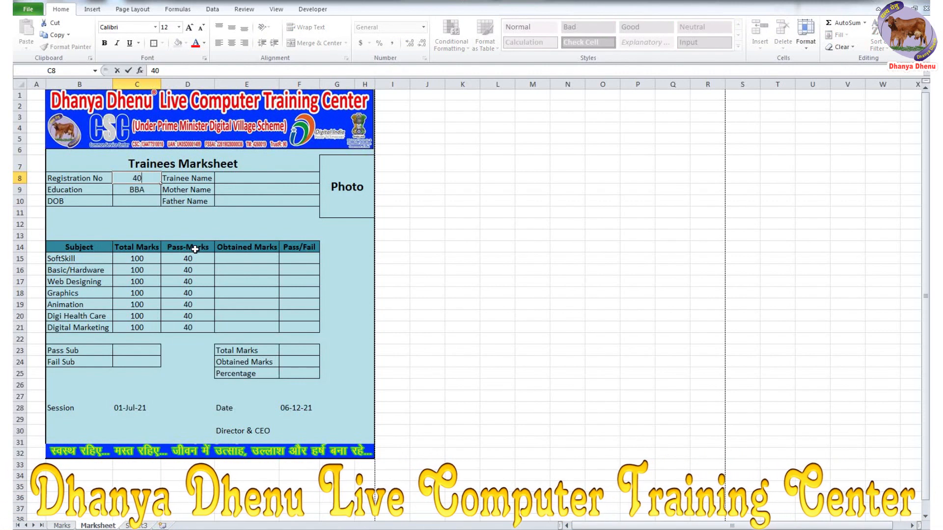
key(Return)
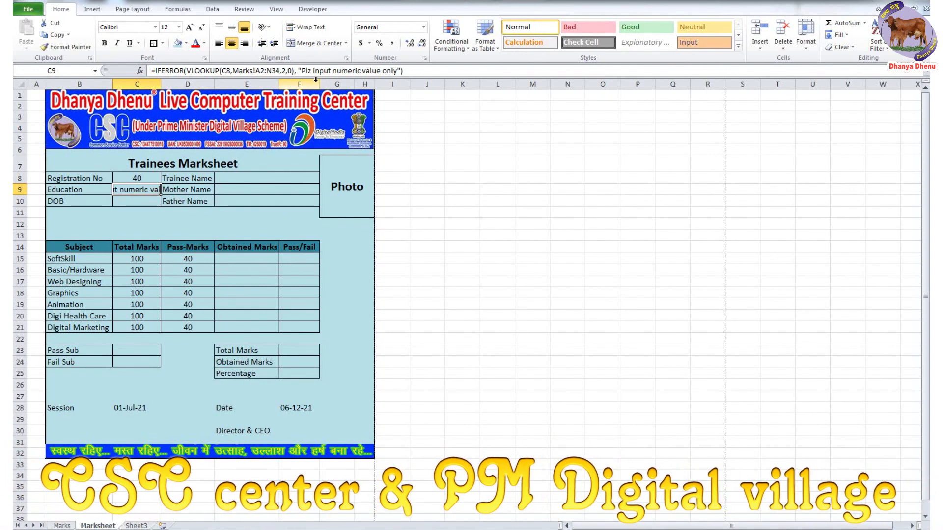
double_click(145, 192)
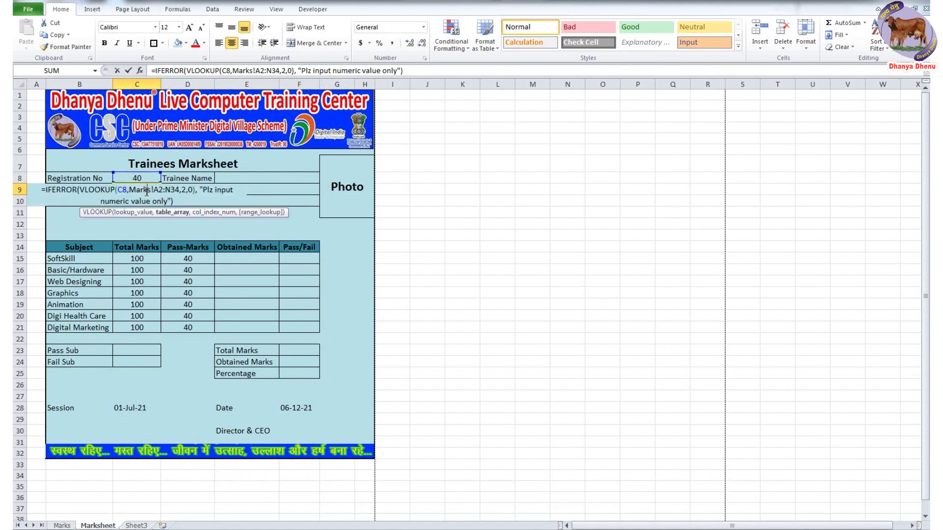
click(161, 82)
double_click(161, 82)
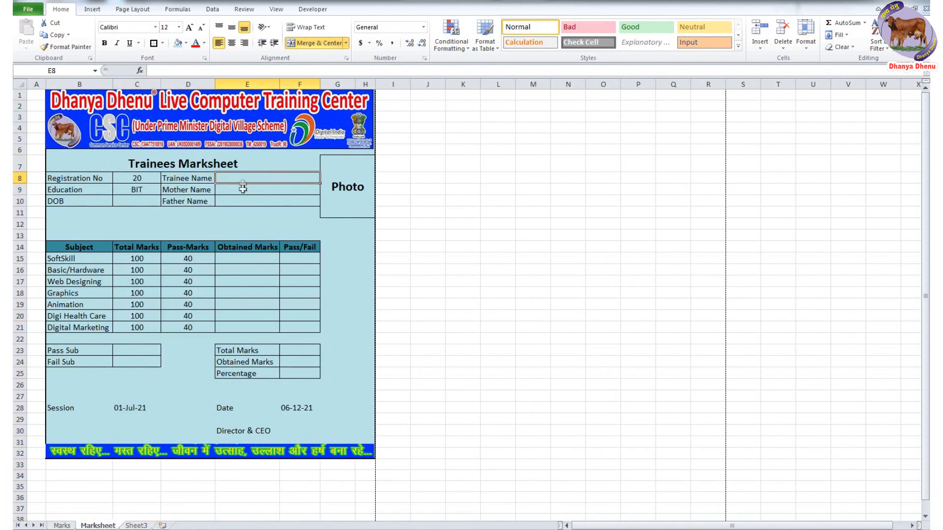
- Check cells E8–E10, then inspect the Marks sheet's Trainee, Mother and Father Name columns
click(241, 191)
click(242, 204)
click(242, 179)
click(242, 190)
click(242, 202)
click(62, 526)
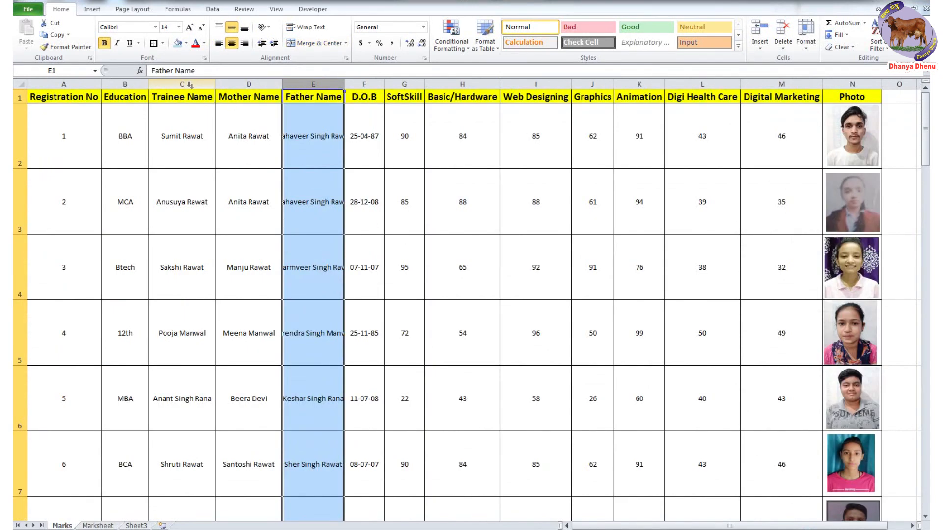
click(189, 84)
click(237, 91)
click(313, 84)
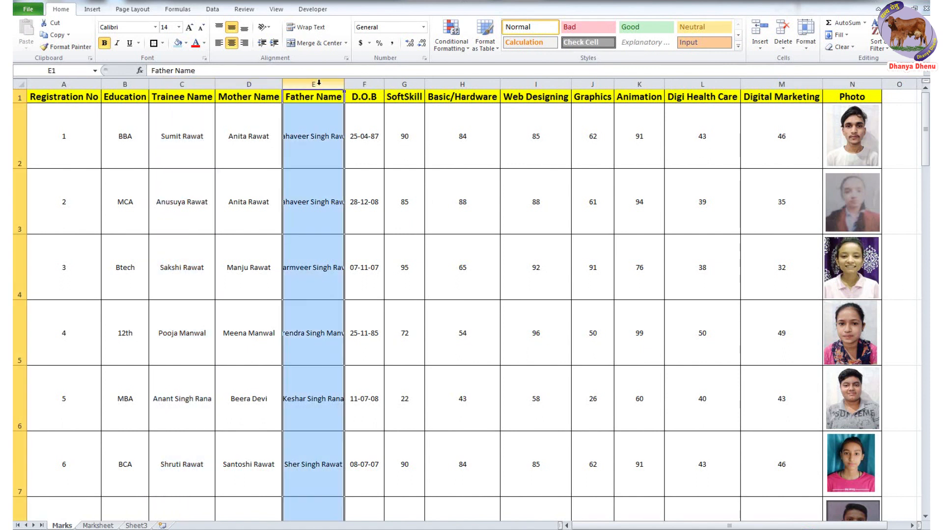
- Copy C9's IFERROR lookup formula into the Trainee Name cell E8
click(98, 525)
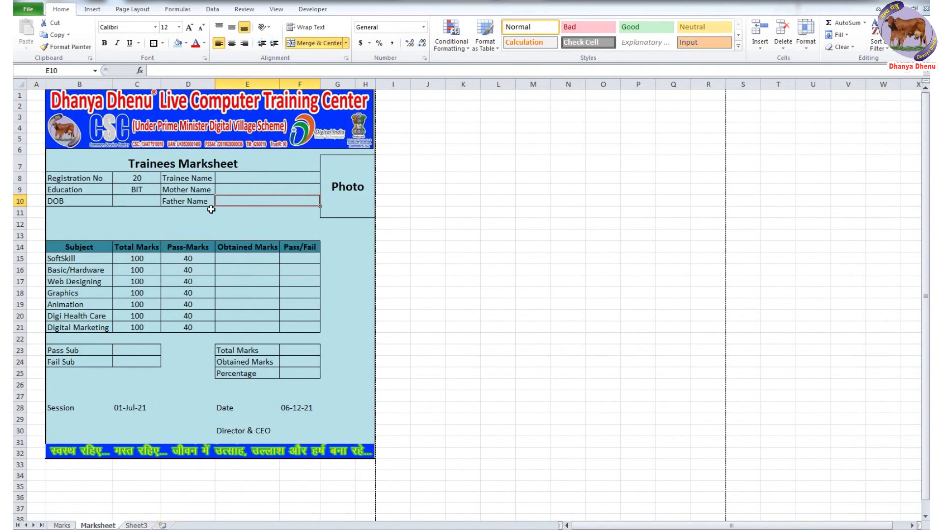
click(140, 190)
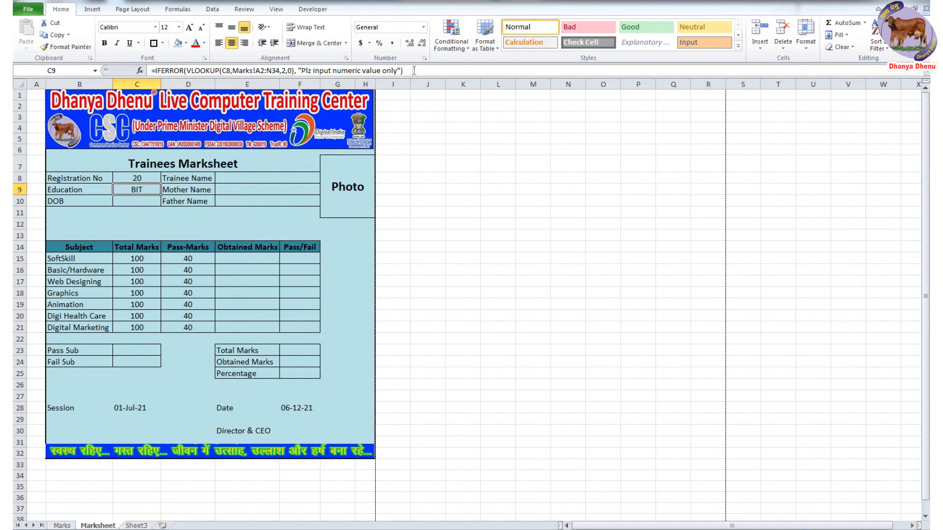
click(414, 70)
drag(404, 71, 148, 72)
key(ctrl+c)
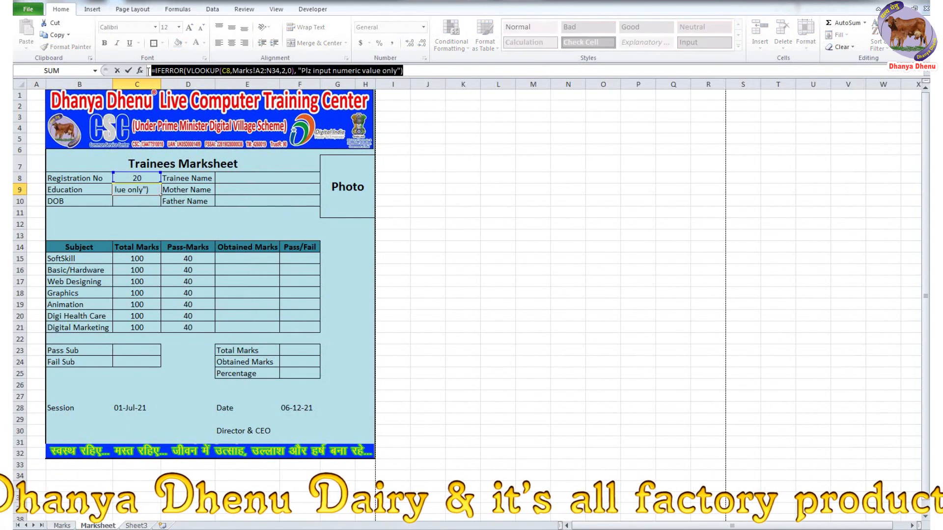
click(236, 178)
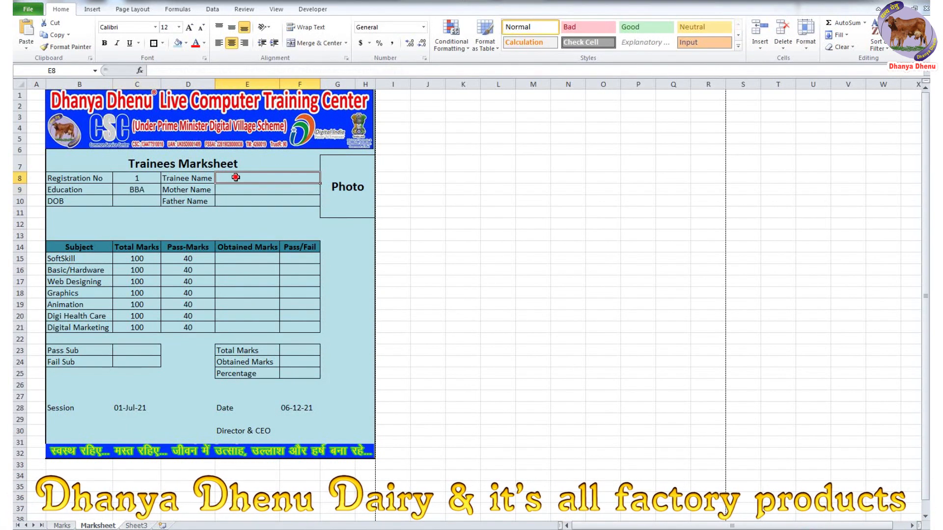
click(153, 71)
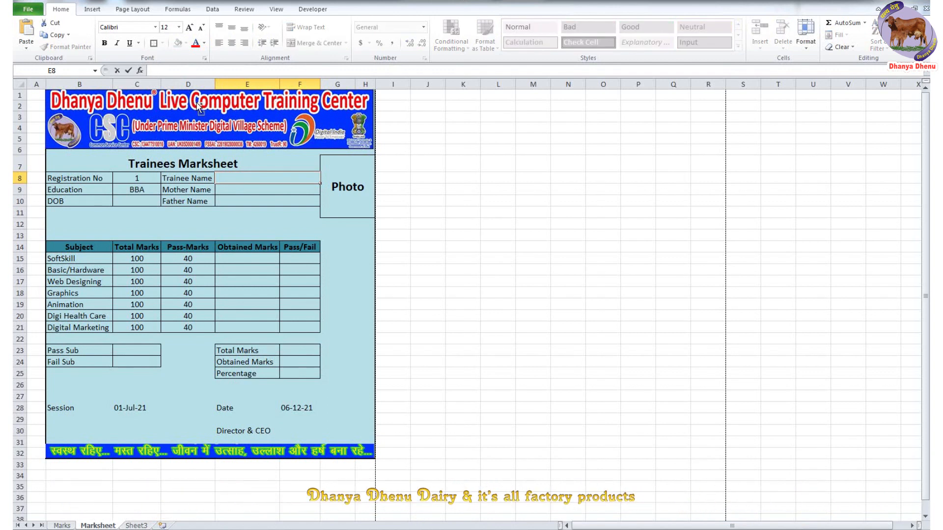
key(ctrl+v)
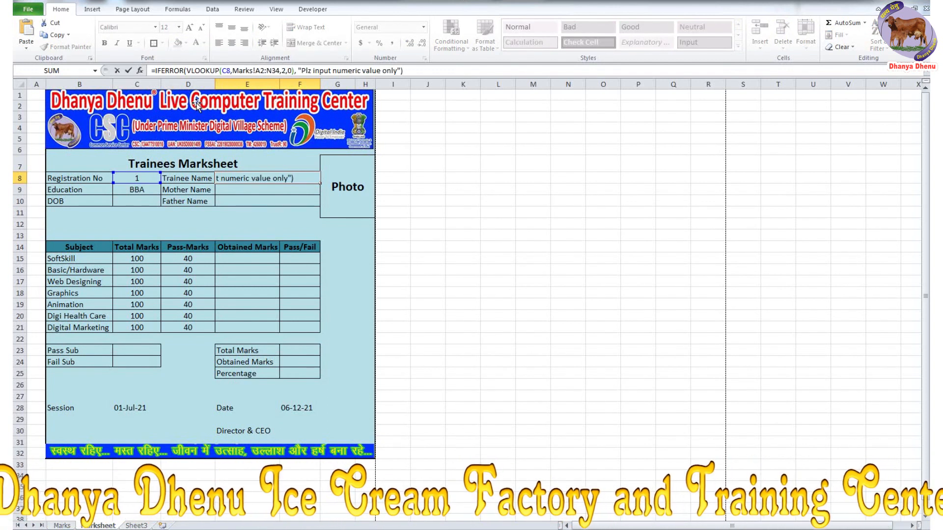
key(Return)
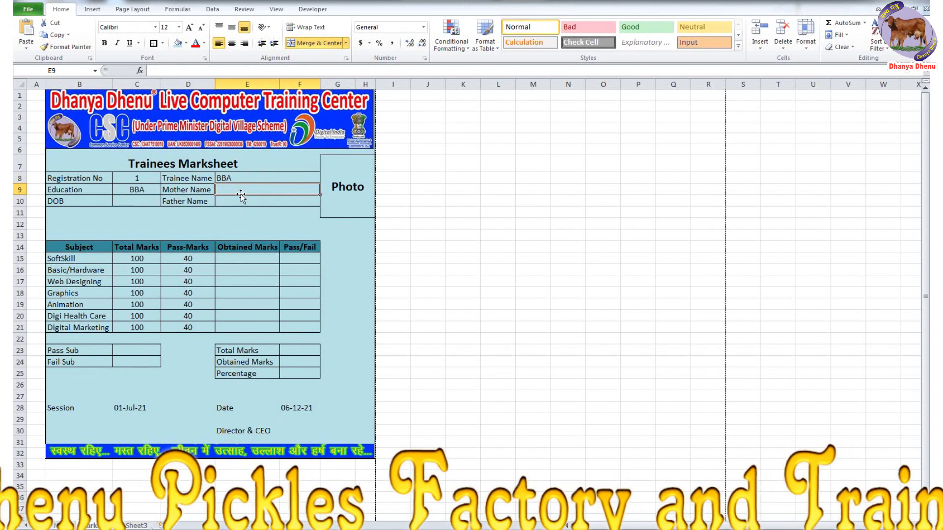
- Paste the same formula into E9 and E10, then set Registration No to 5
click(244, 71)
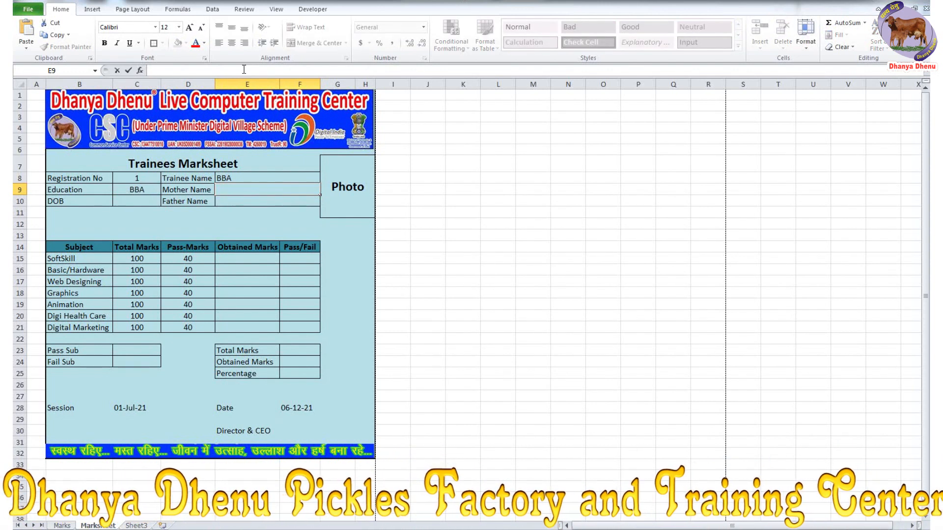
key(ctrl+v)
key(Return)
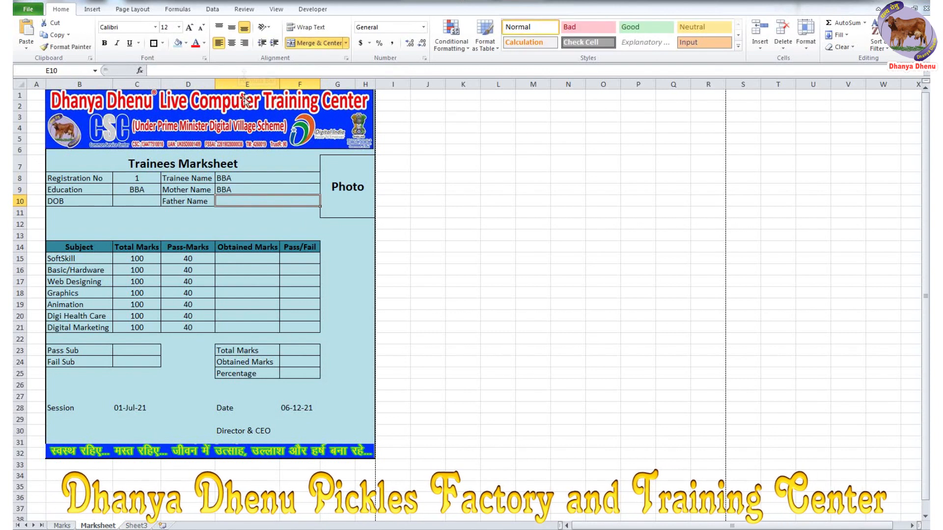
click(232, 73)
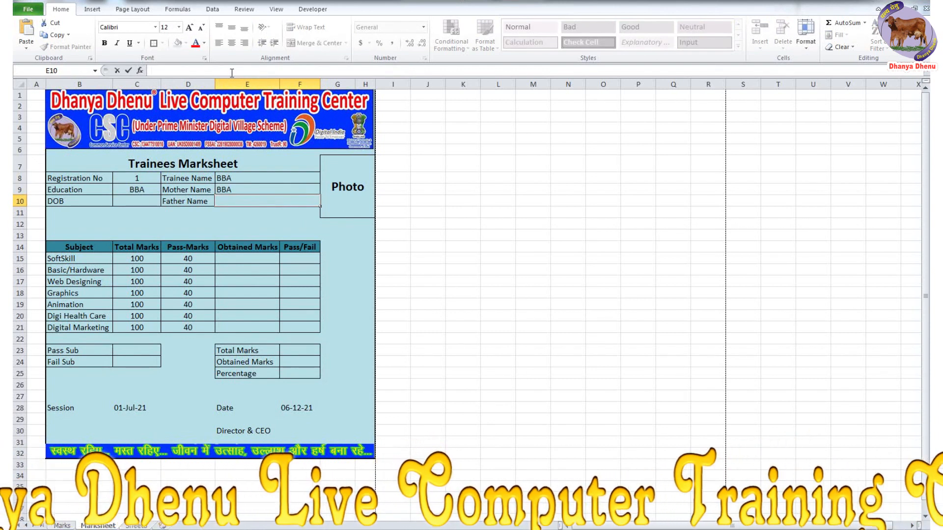
key(ctrl+v)
key(Return)
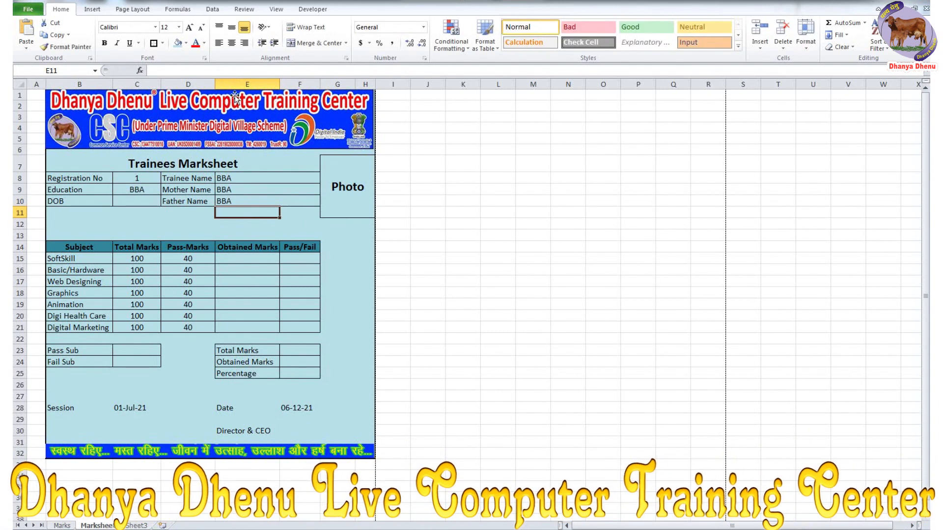
click(138, 182)
text(5)
key(Return)
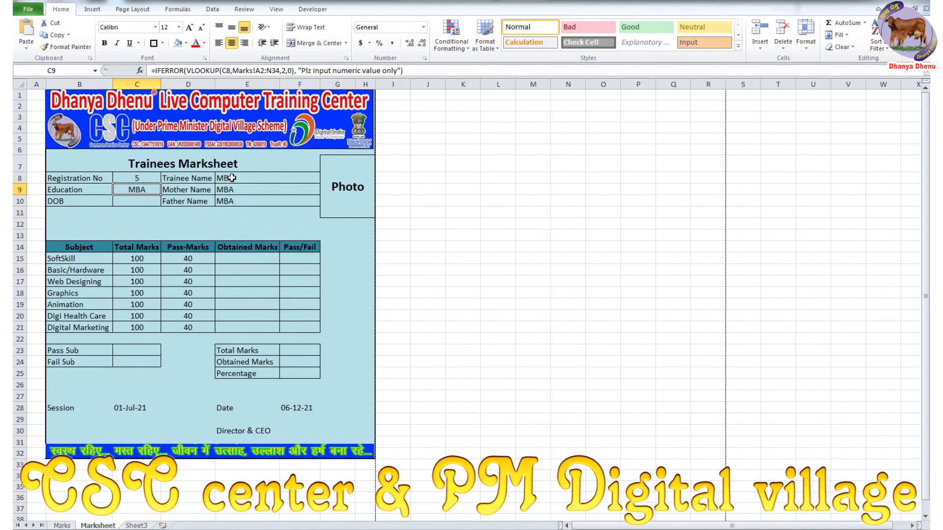
- Change E8's lookup column index to 3 for the trainee name
click(232, 178)
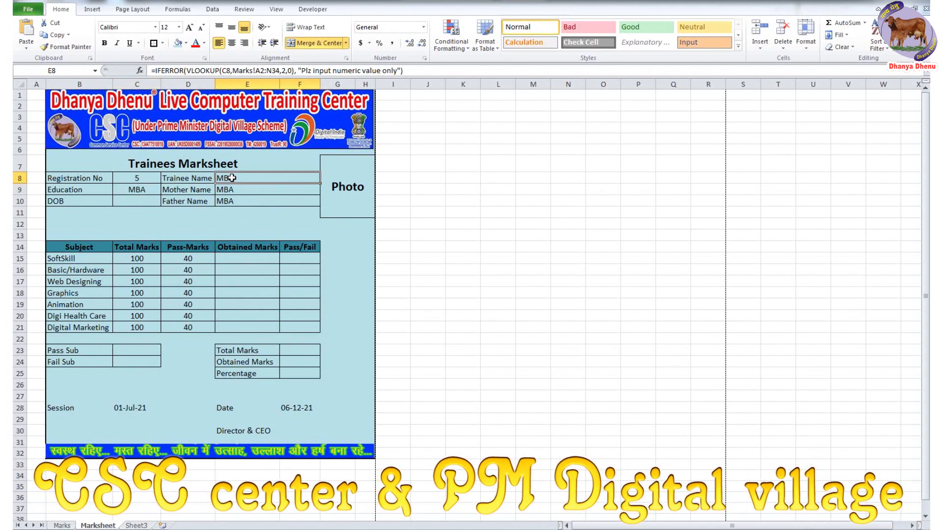
click(285, 71)
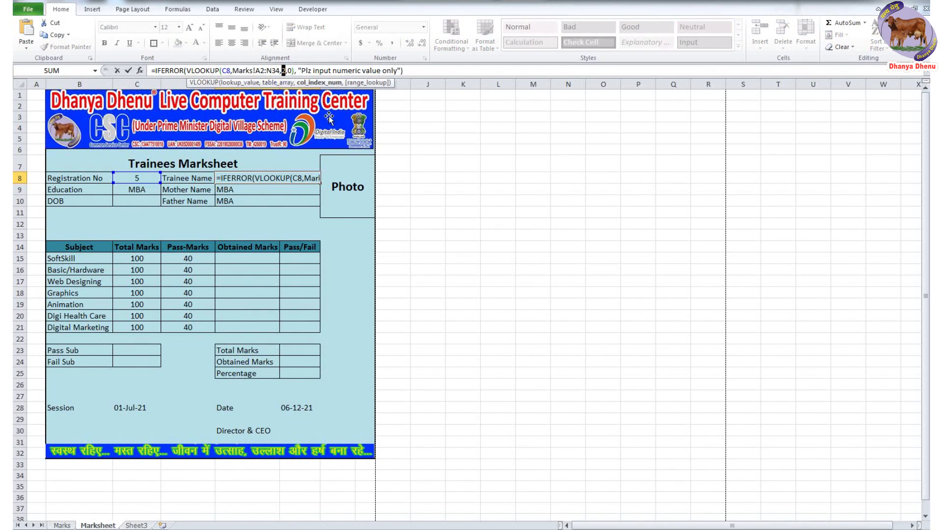
text(3)
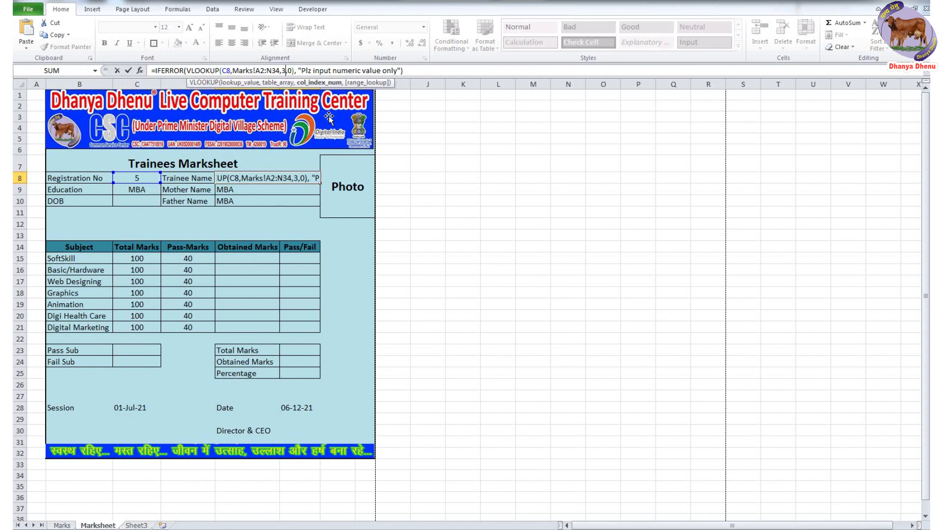
key(Return)
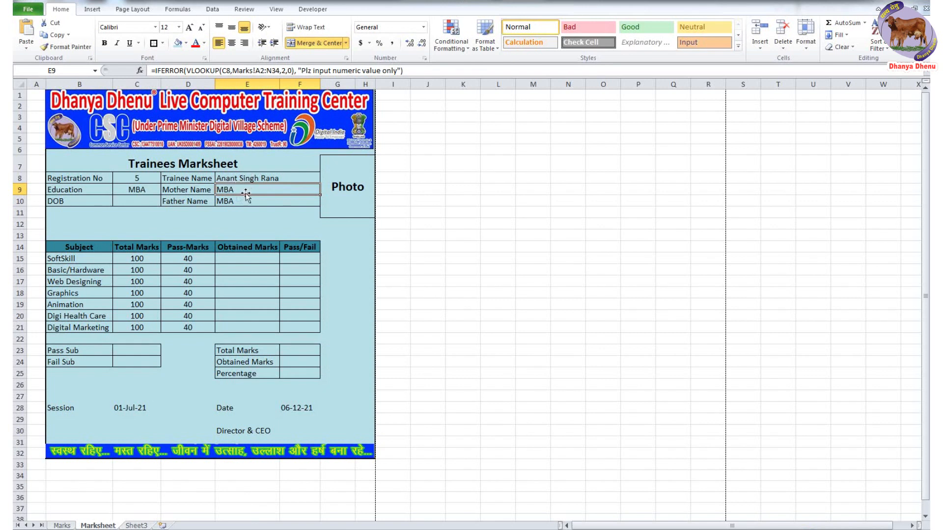
- Confirm the Marks name columns, then set E9's column index to 4 and E10's to 5
click(62, 525)
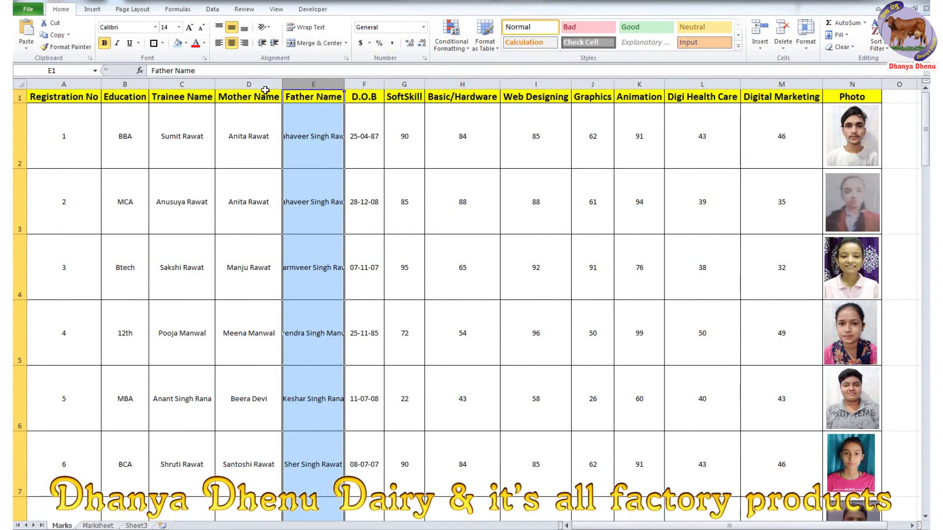
click(249, 84)
click(312, 85)
click(102, 526)
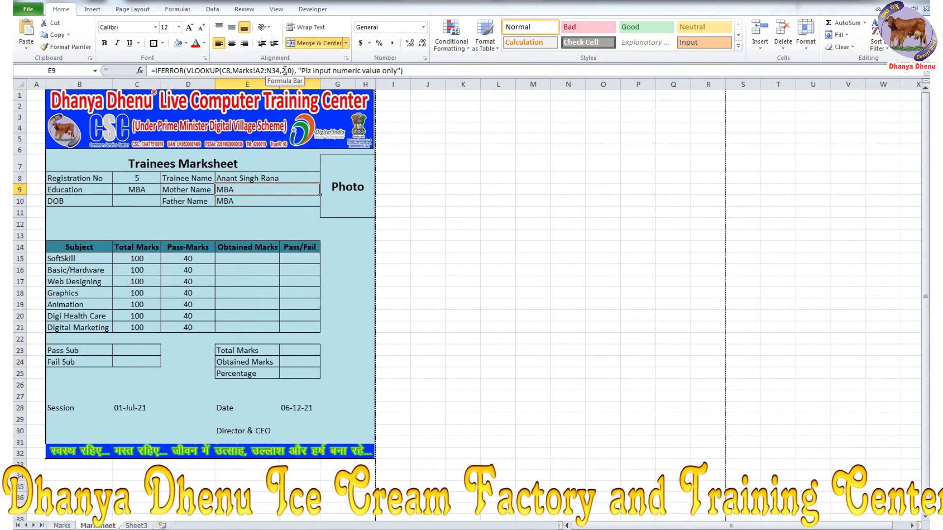
double_click(285, 70)
text(4)
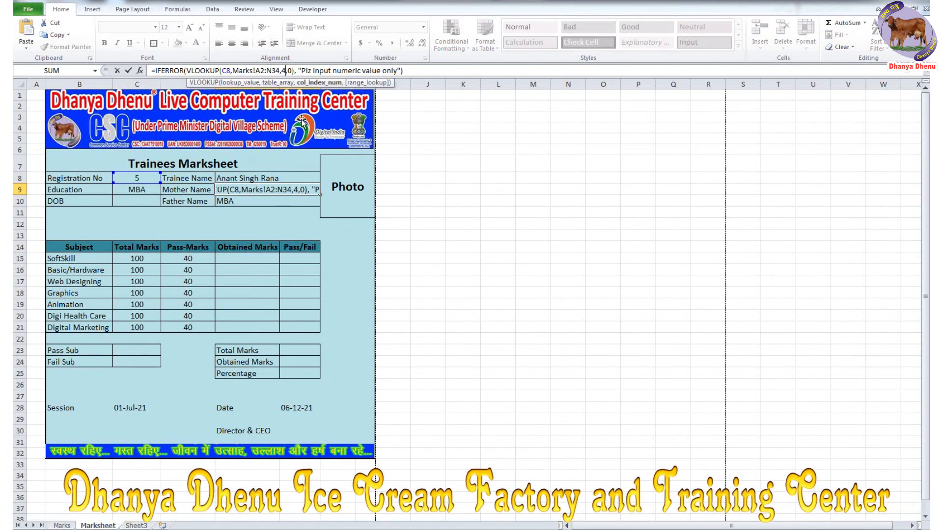
key(Return)
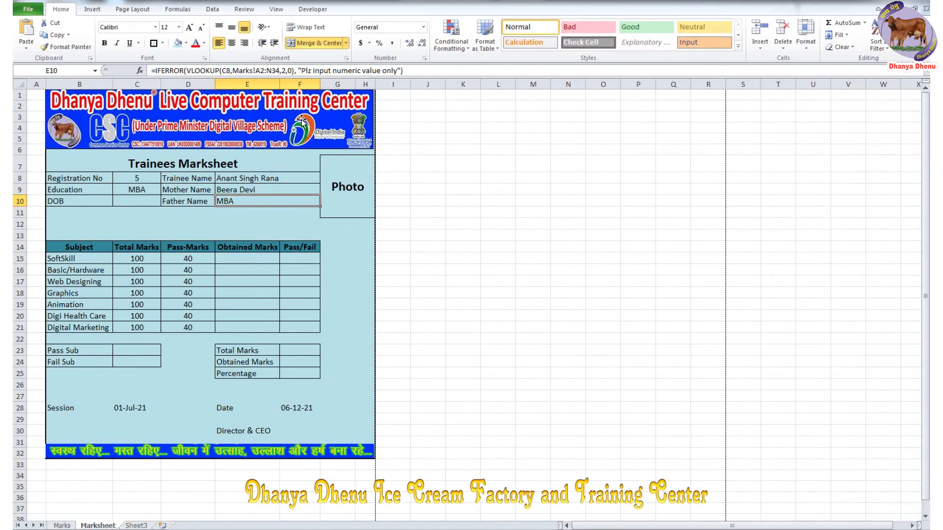
double_click(284, 70)
text(5)
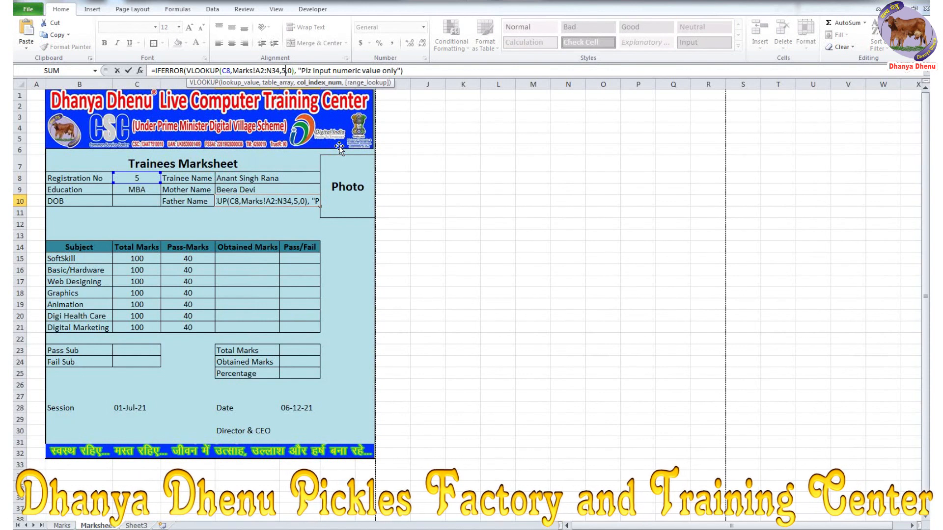
key(Return)
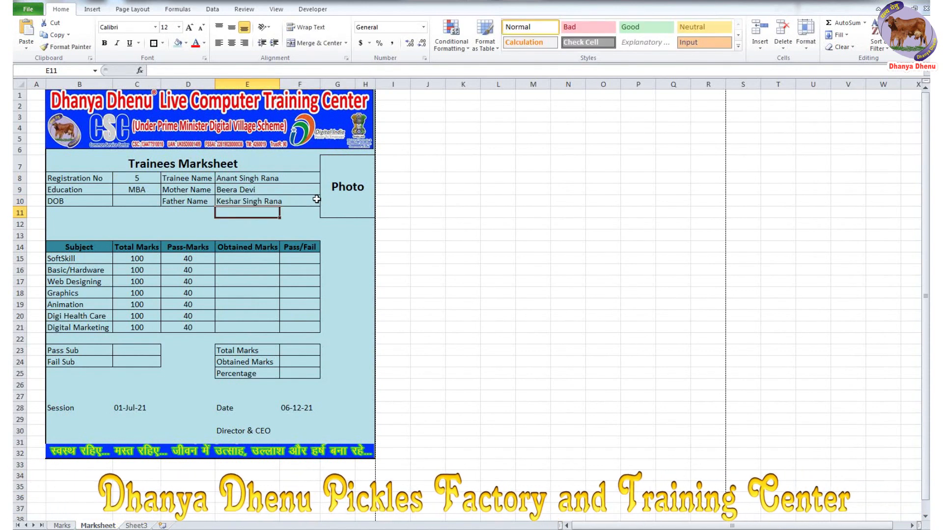
- Set Registration No to 10
click(139, 178)
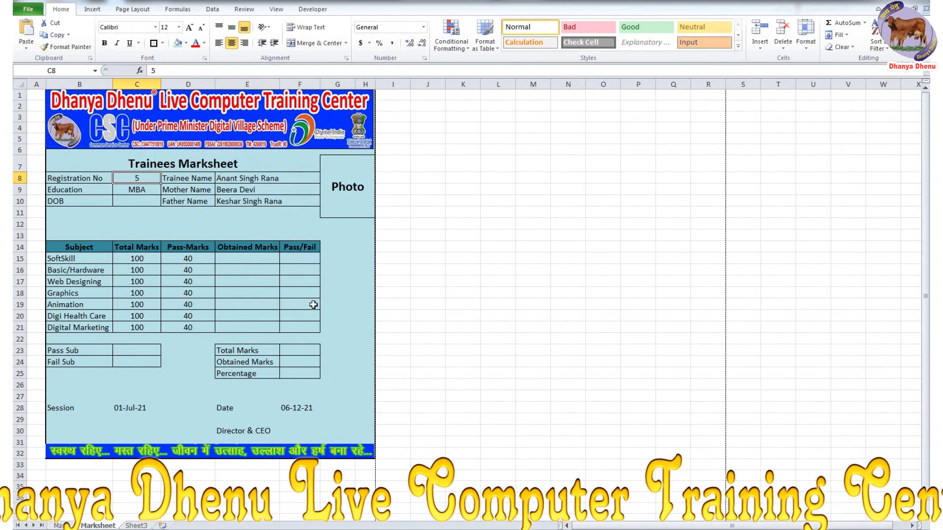
text(10)
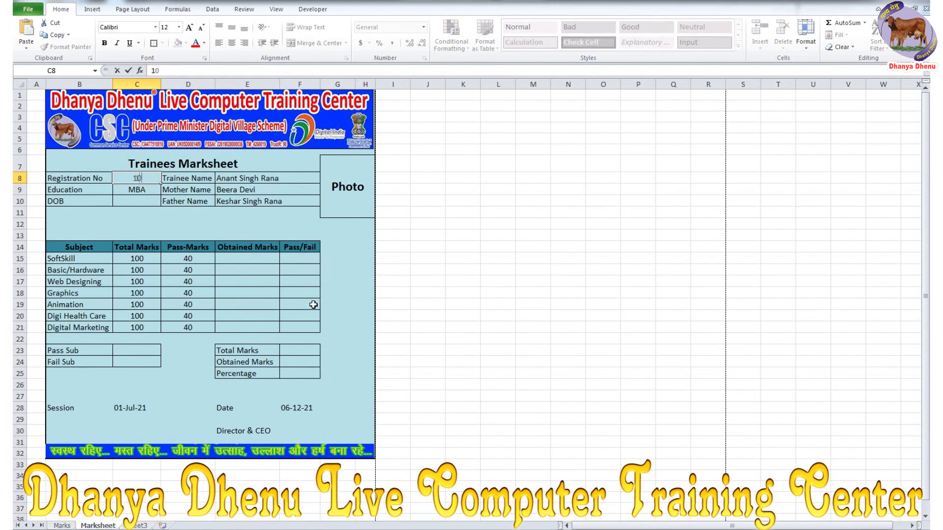
key(Return)
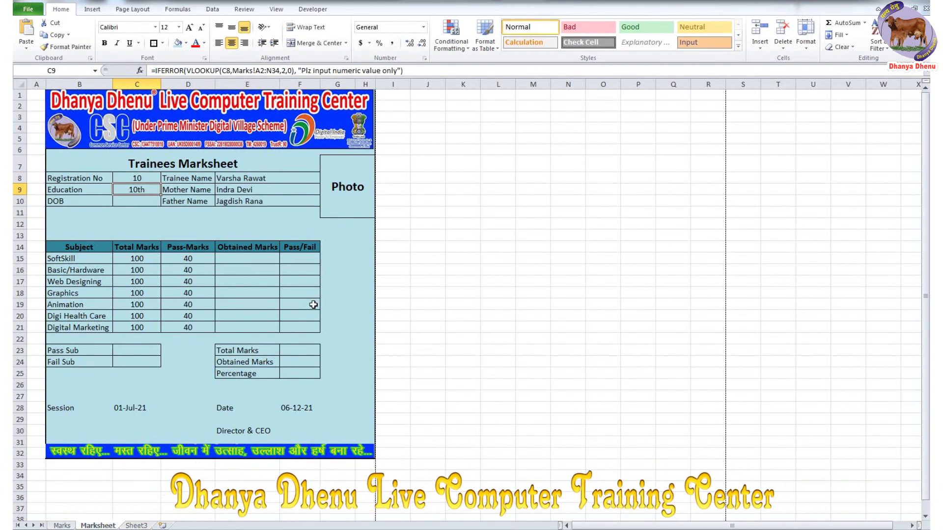
- Copy E10's lookup into DOB cell C10 with column index 6, showing 39810
click(265, 201)
drag(403, 70, 149, 75)
key(ctrl+c)
key(Escape)
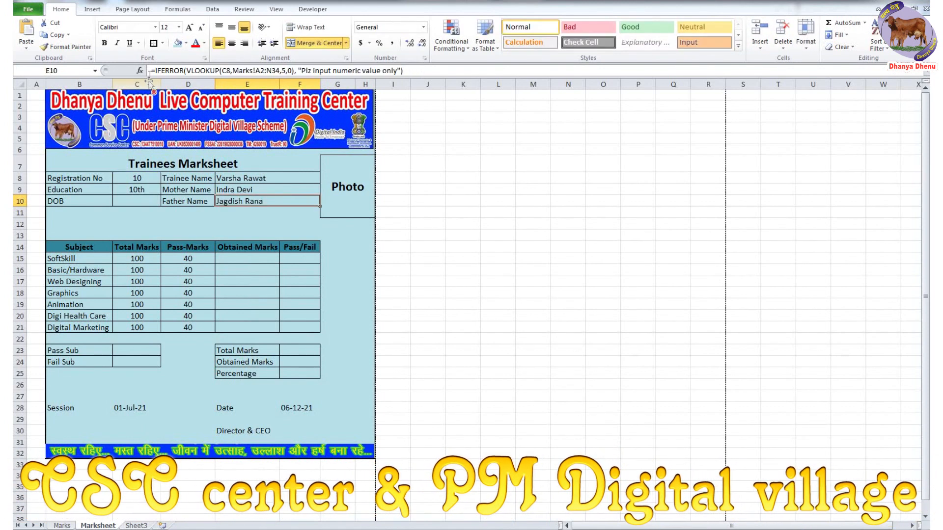
click(124, 197)
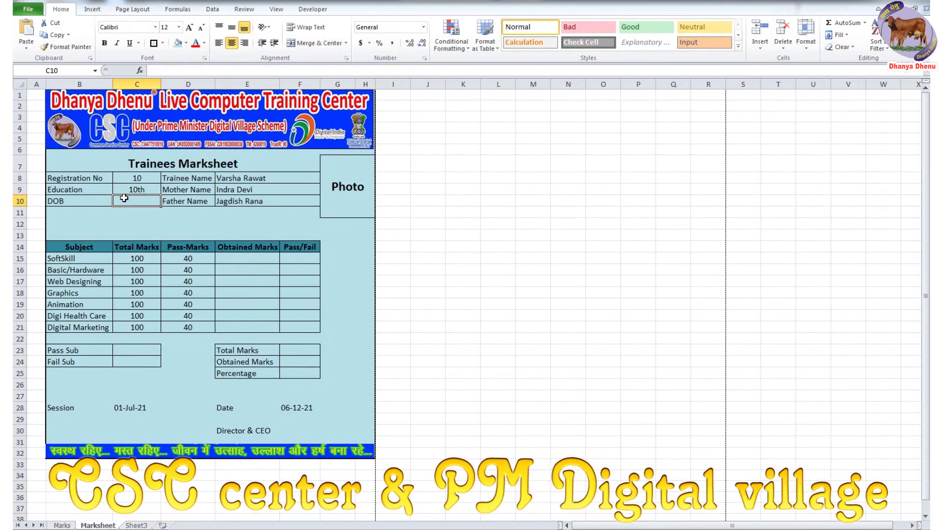
click(233, 70)
key(ctrl+v)
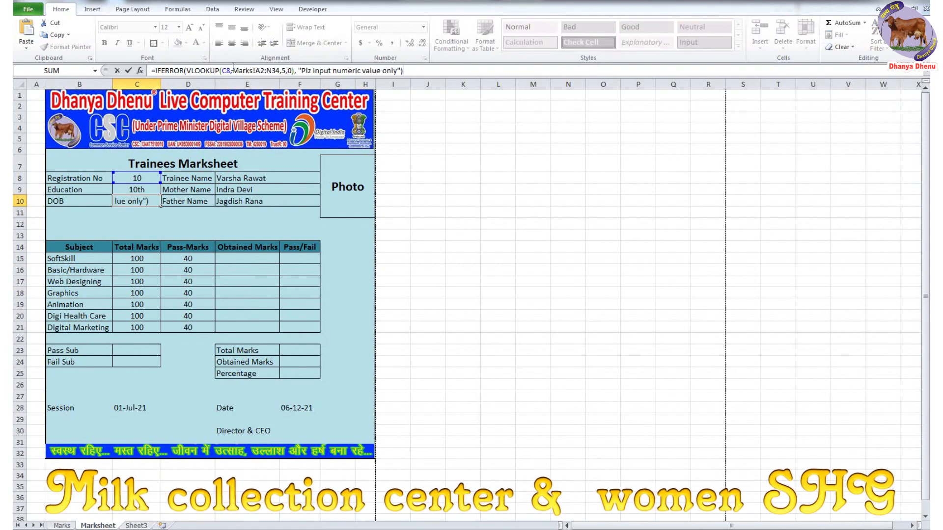
click(286, 70)
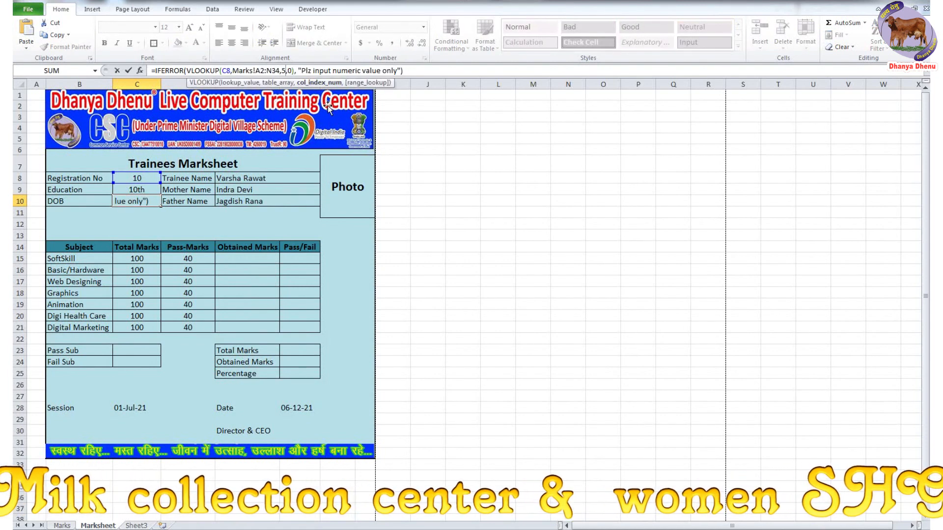
key(Return)
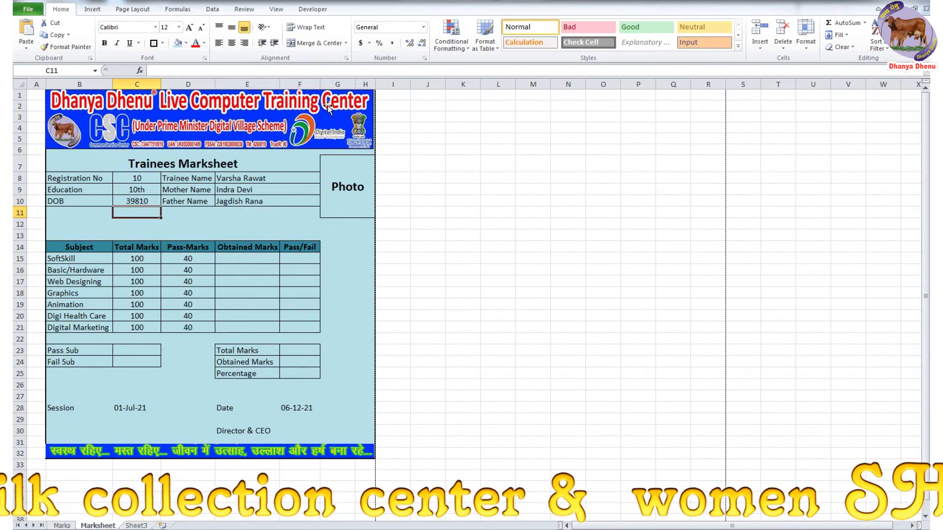
click(155, 200)
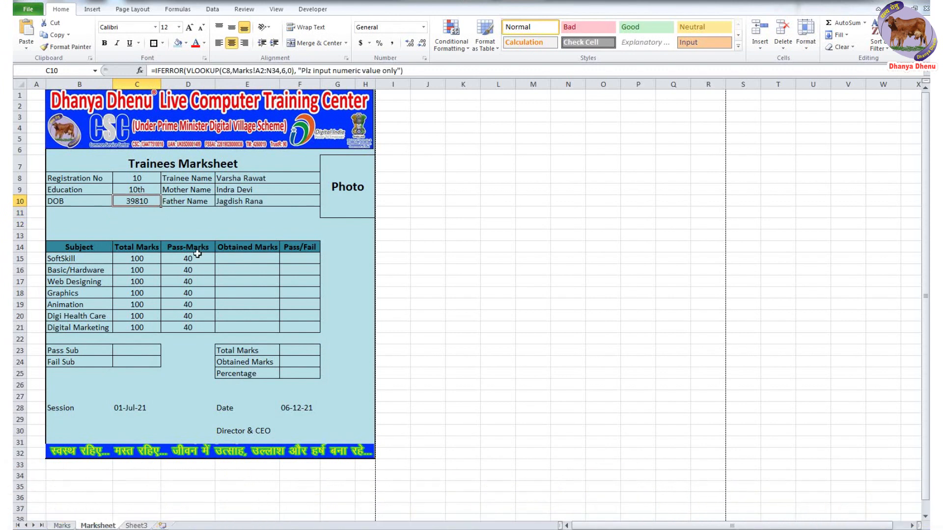
- Format C10's DOB with the 14-Mar-2001 date type so 39810 shows as 28-Dec-2008
right_click(128, 201)
click(182, 353)
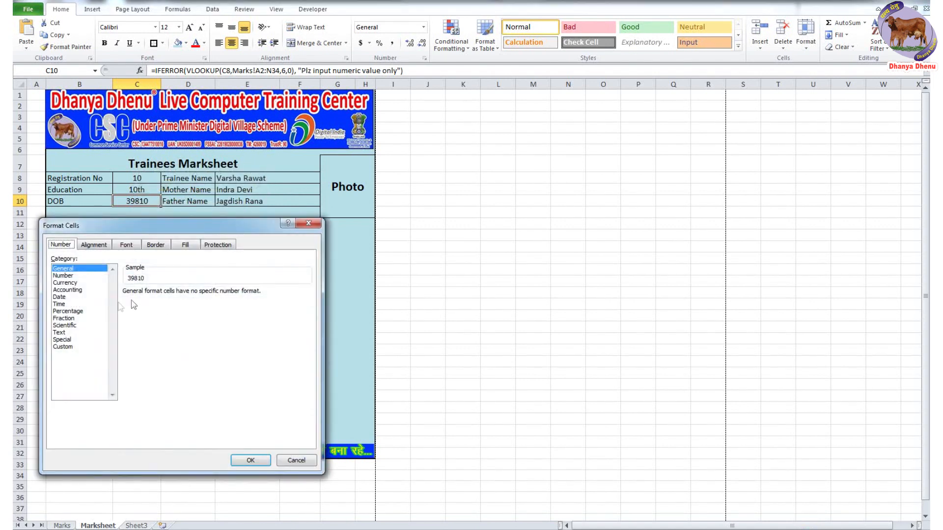
click(62, 297)
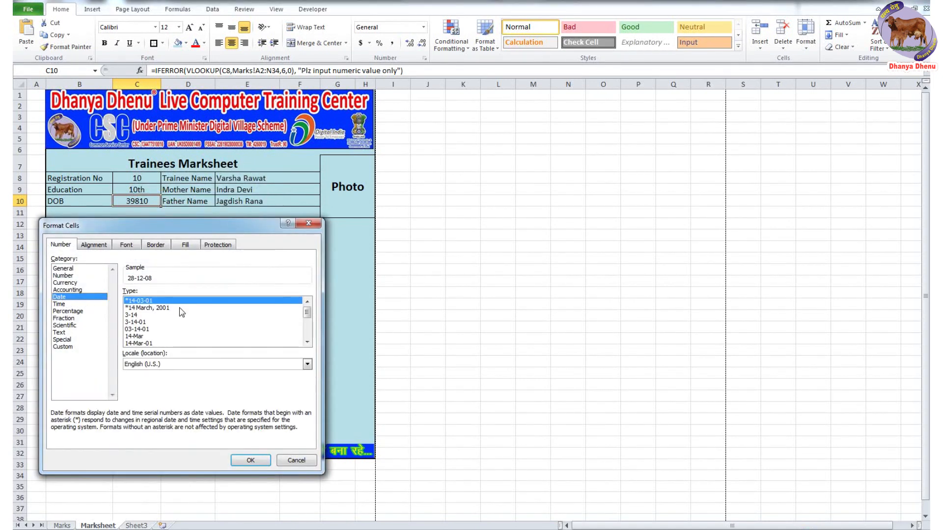
click(144, 308)
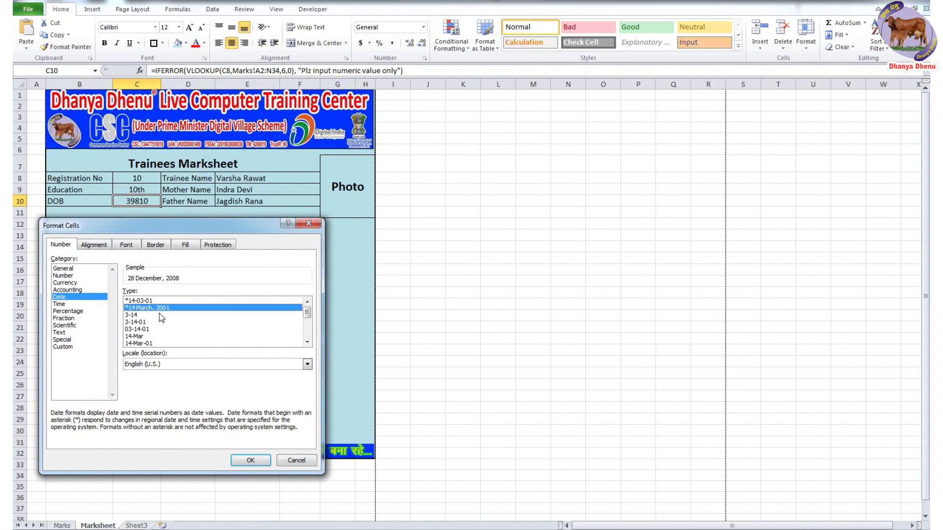
click(250, 461)
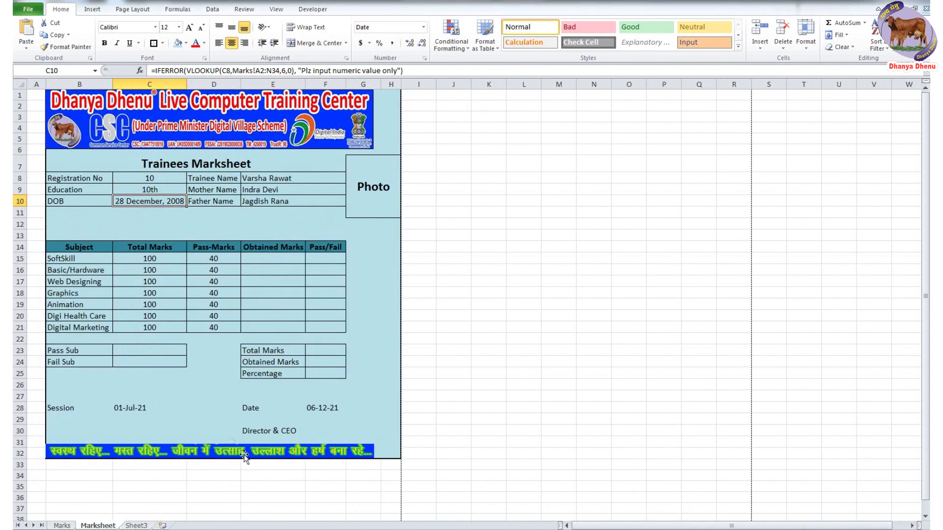
right_click(152, 208)
click(202, 351)
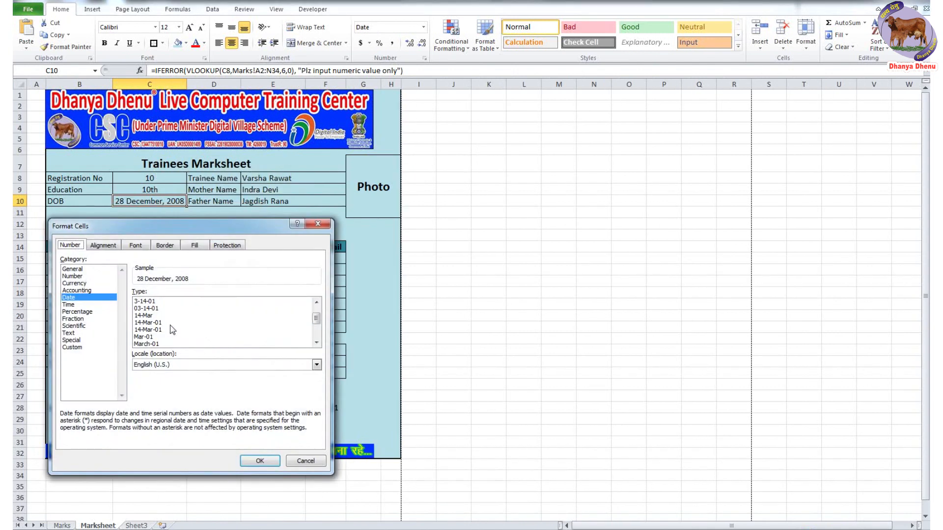
scroll(188, 326, down, 3)
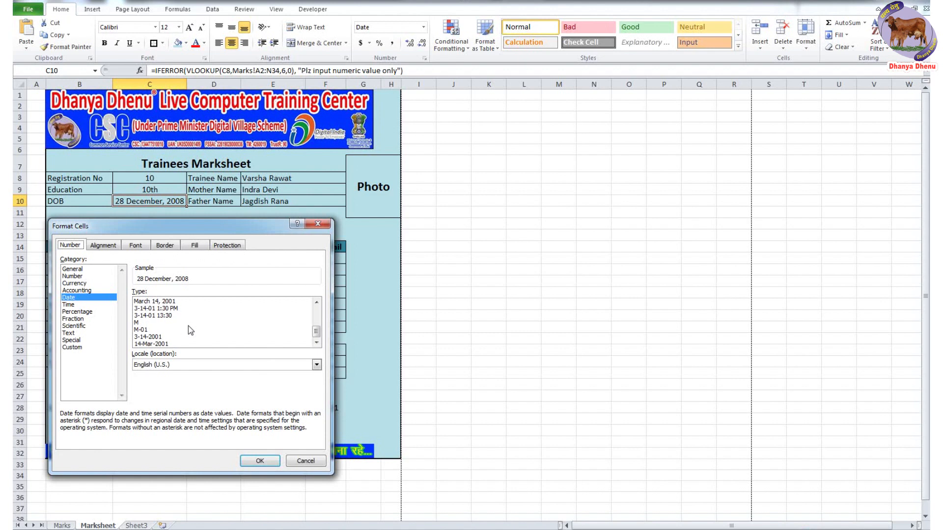
click(185, 337)
click(244, 345)
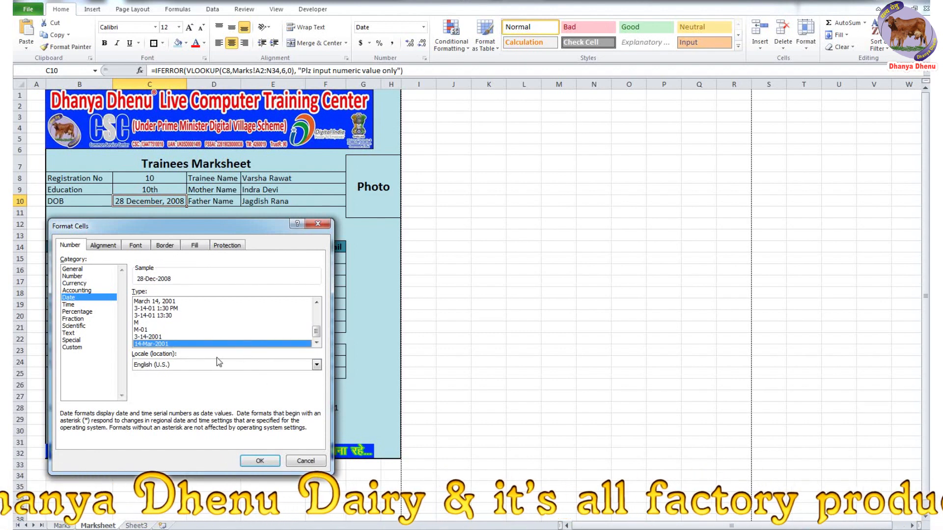
click(259, 461)
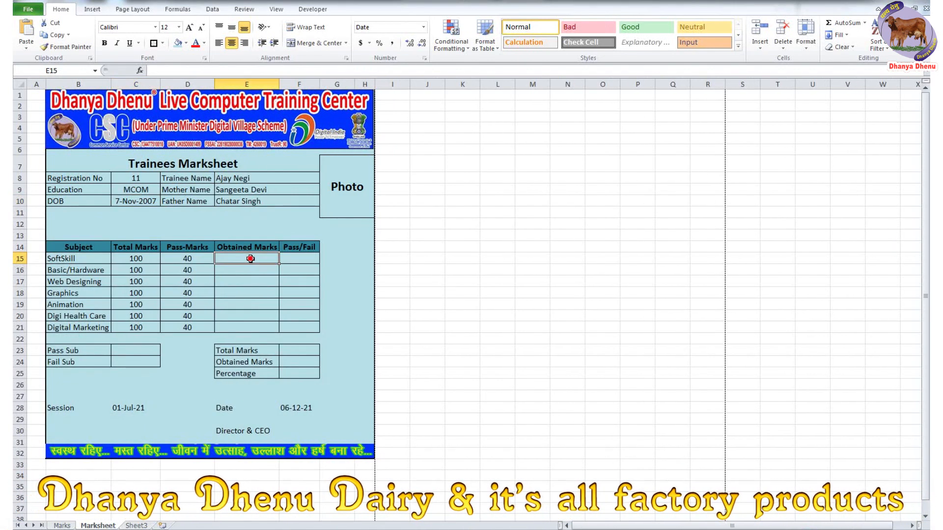
drag(246, 259, 249, 327)
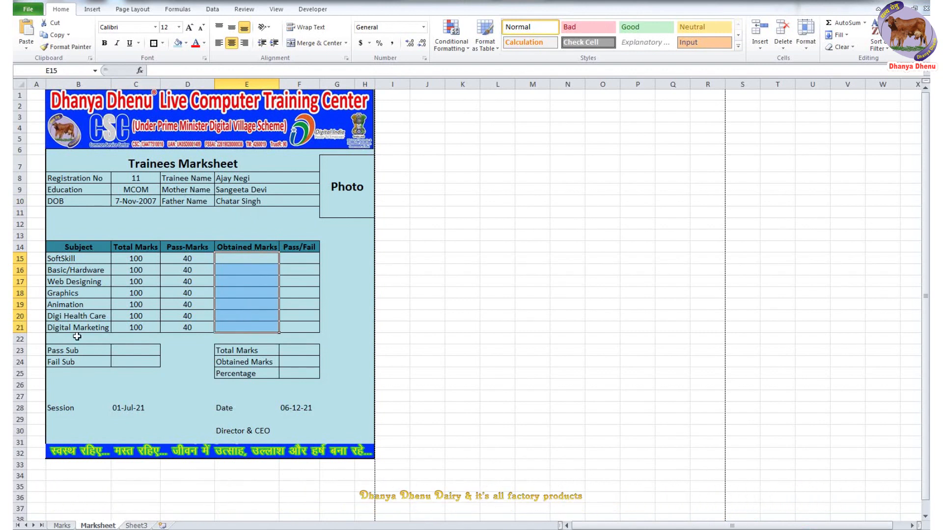
- On the Marks sheet, count columns A to G to confirm SoftSkill is column 7
key(ctrl+Page_Up)
click(403, 132)
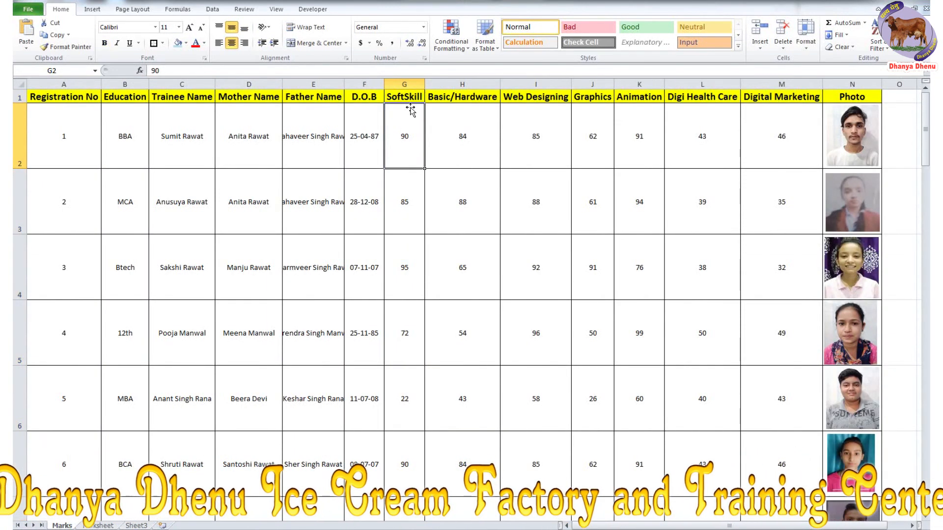
click(82, 85)
click(127, 84)
click(184, 84)
click(251, 84)
click(322, 84)
click(365, 84)
click(404, 84)
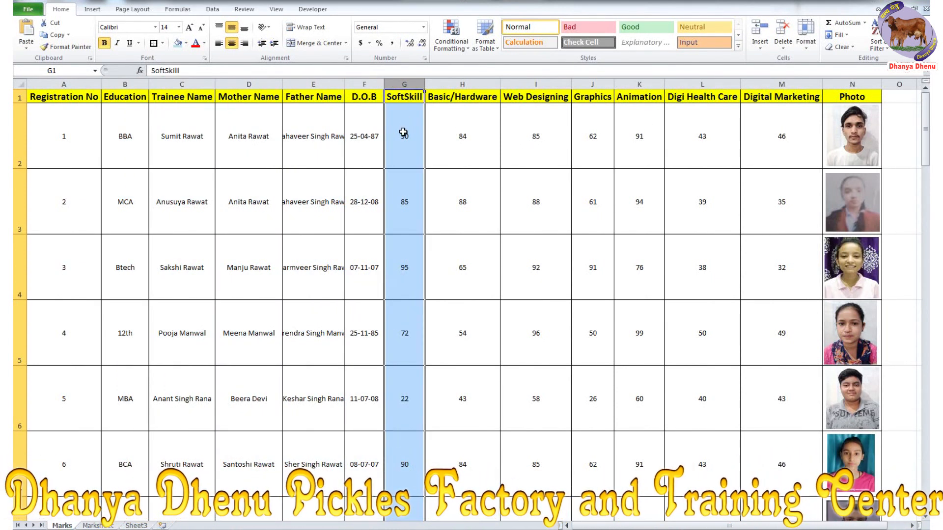
- Back on Marksheet, copy the full IFERROR VLOOKUP formula from E10's formula bar
click(117, 526)
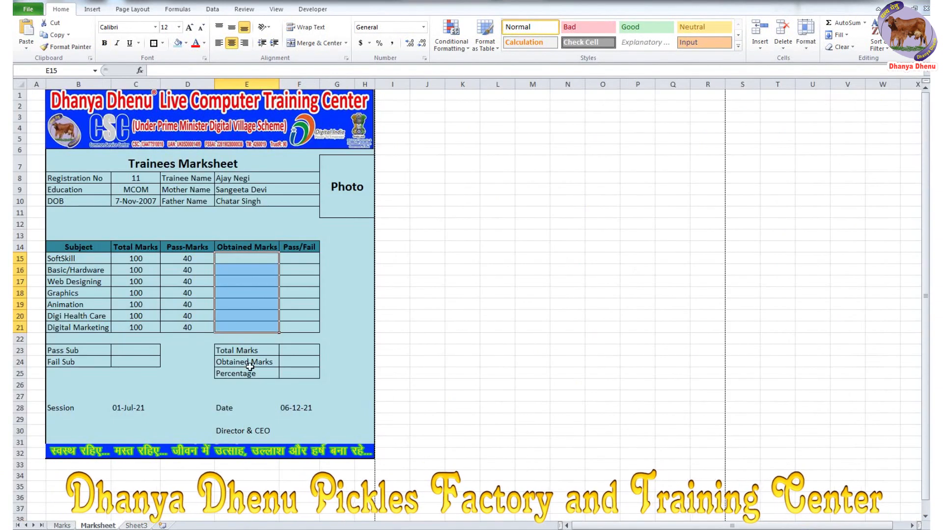
click(244, 262)
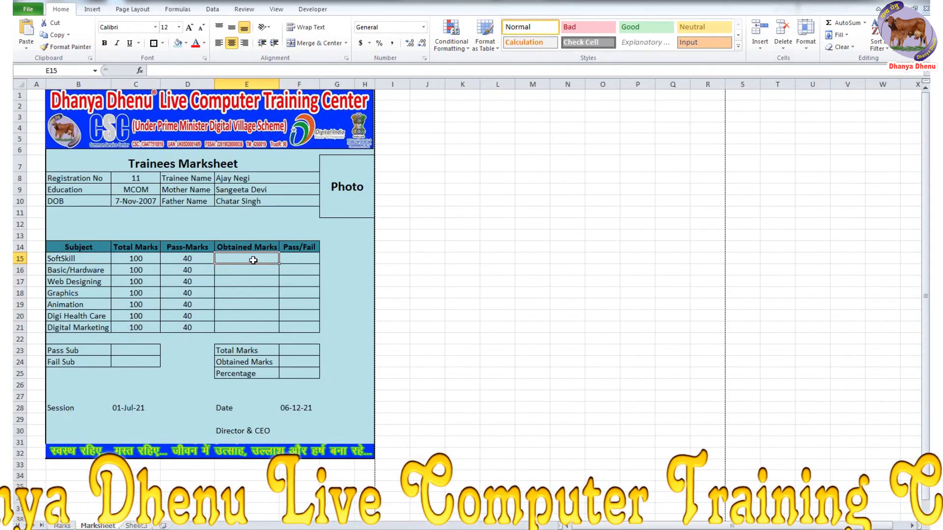
click(252, 199)
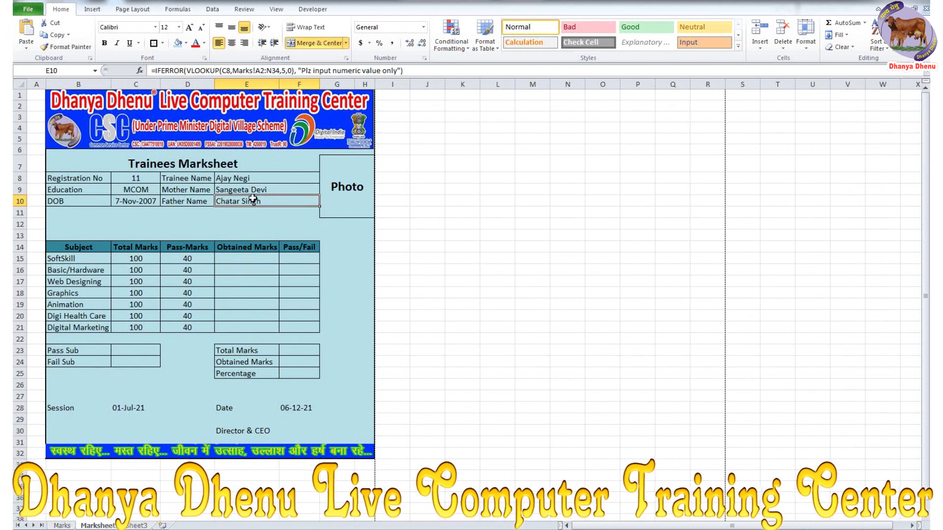
drag(418, 71, 126, 72)
key(ctrl+c)
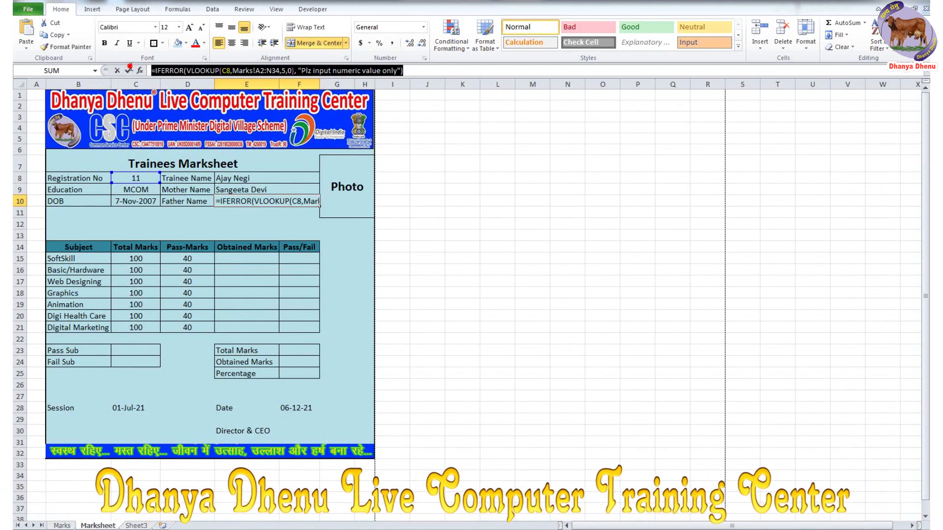
- Paste the copied IFERROR VLOOKUP formula into each cell from E15 to E21
click(128, 71)
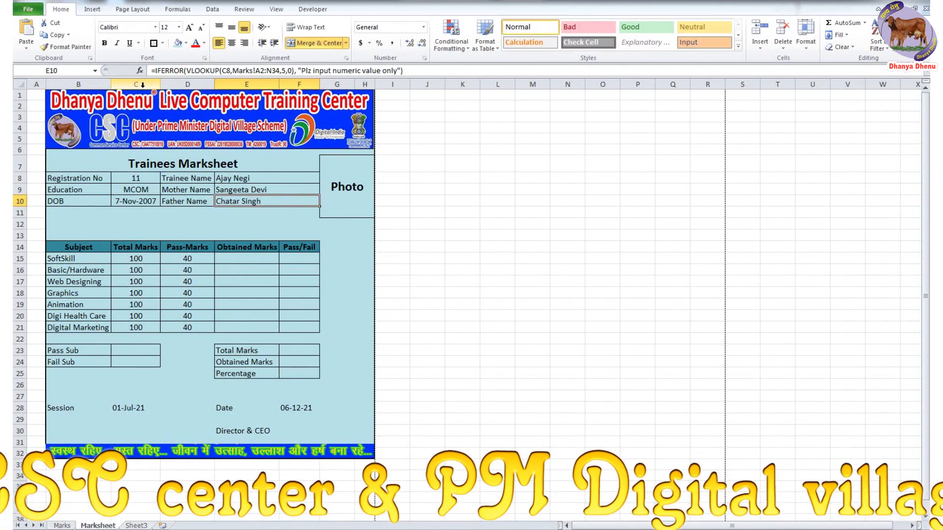
click(246, 258)
click(223, 72)
key(ctrl+v)
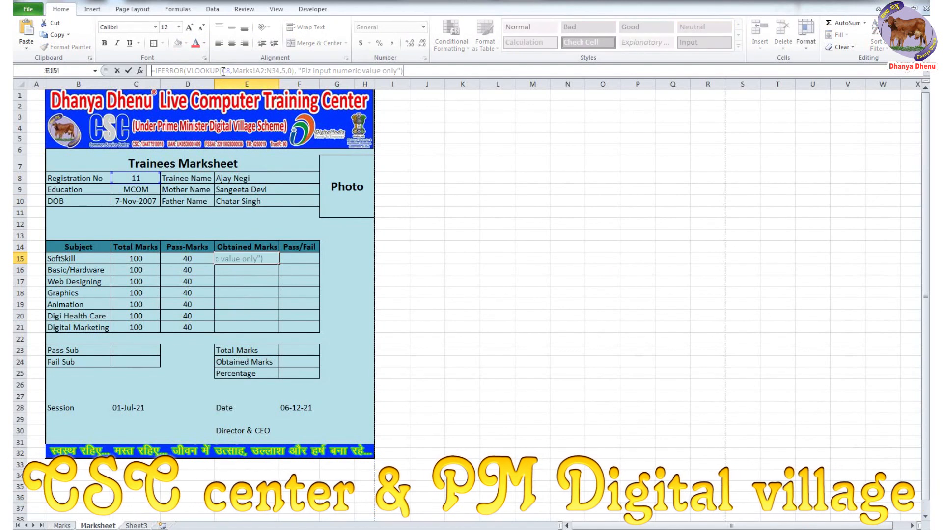
key(Return)
click(223, 71)
key(ctrl+v)
key(Return)
click(222, 71)
key(ctrl+v)
key(Return)
click(223, 72)
key(ctrl+v)
key(Return)
click(223, 72)
key(ctrl+v)
key(Return)
click(223, 71)
key(ctrl+v)
key(Return)
click(223, 71)
key(ctrl+v)
key(Return)
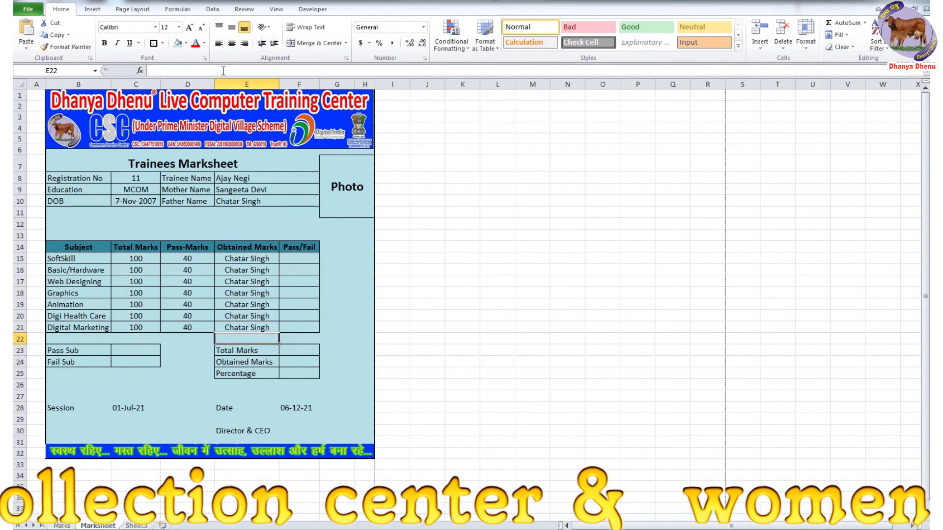
- Change the column index in E15, E16, E17 to 7, 8, 9, giving 90, 84, 84
click(258, 260)
click(289, 71)
key(BackSpace)
text(7,0),)
key(Return)
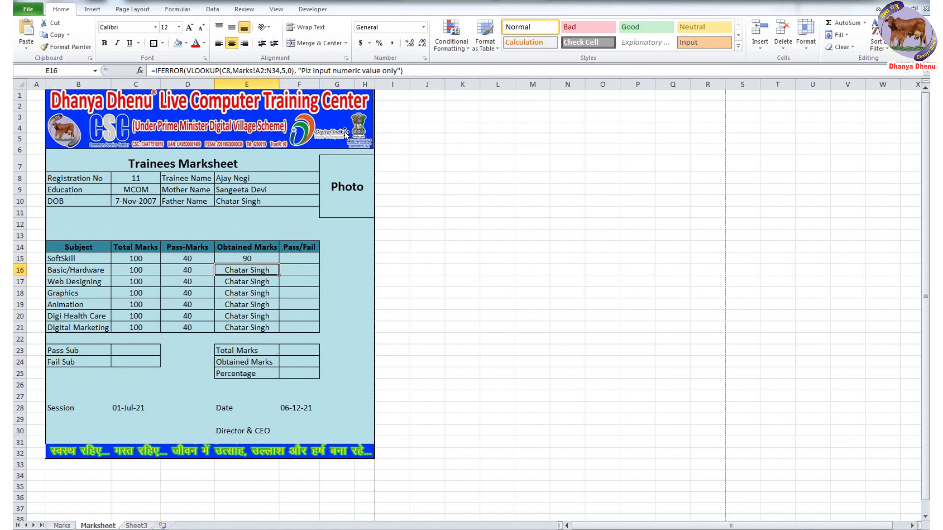
click(286, 71)
key(BackSpace)
text(8)
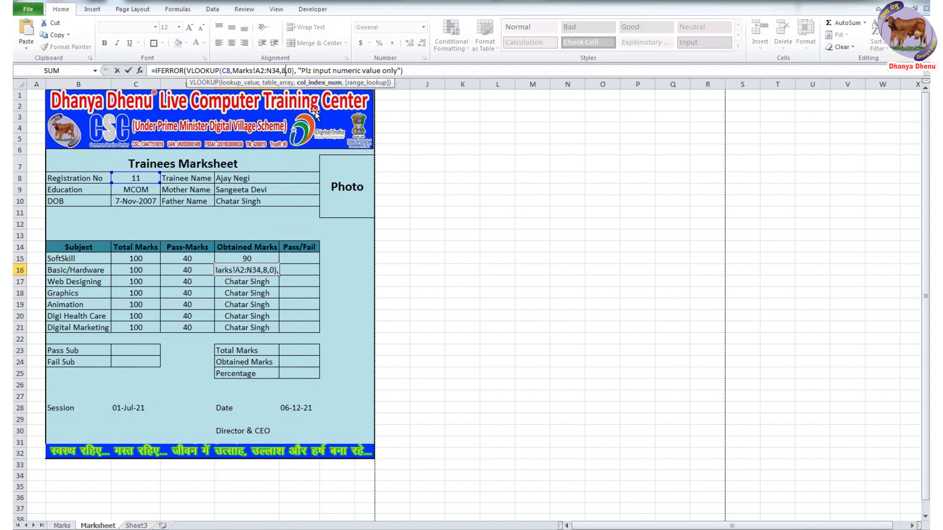
key(Return)
click(285, 70)
key(BackSpace)
text(9)
key(Return)
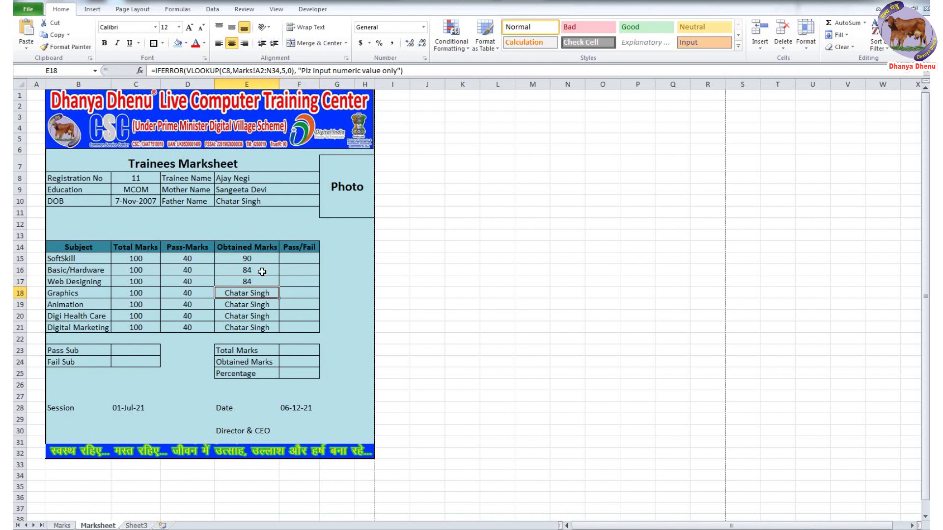
- Change the column index in E18 to E21 to 10 through 13, giving 62, 91, 43, 46
click(288, 71)
key(BackSpace)
text(10)
key(Return)
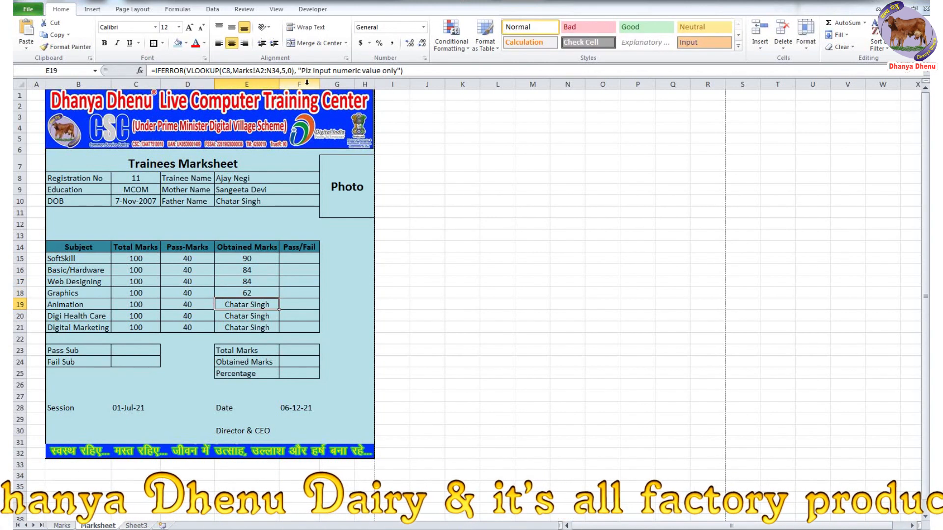
click(283, 71)
key(Delete)
text(11)
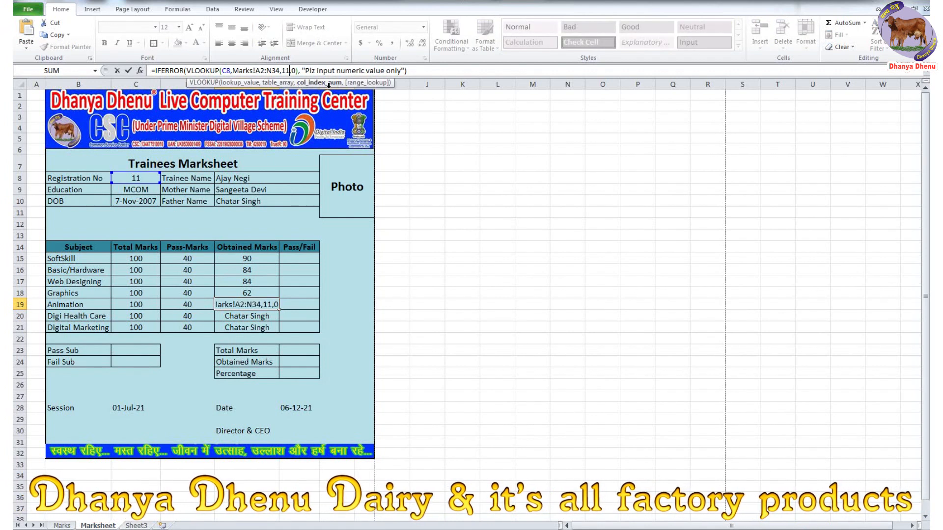
key(Return)
click(283, 71)
key(Delete)
text(12)
key(Return)
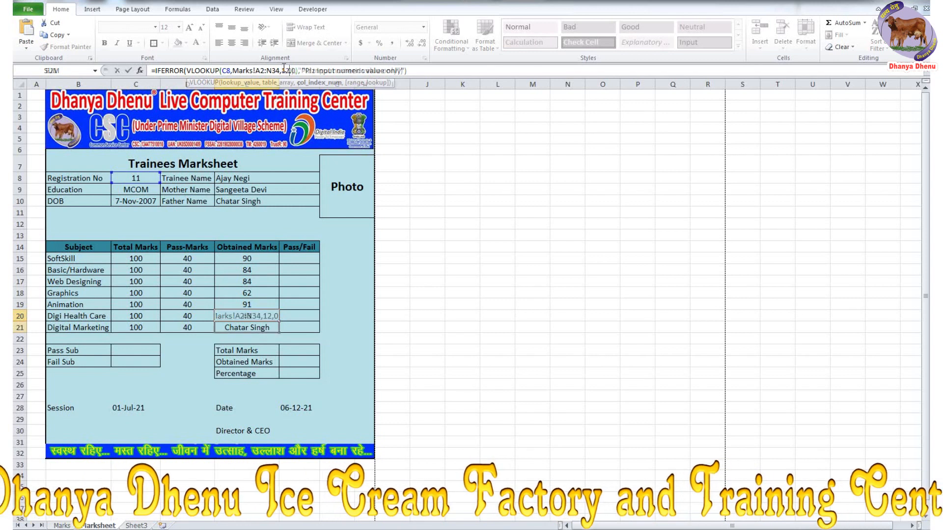
click(283, 71)
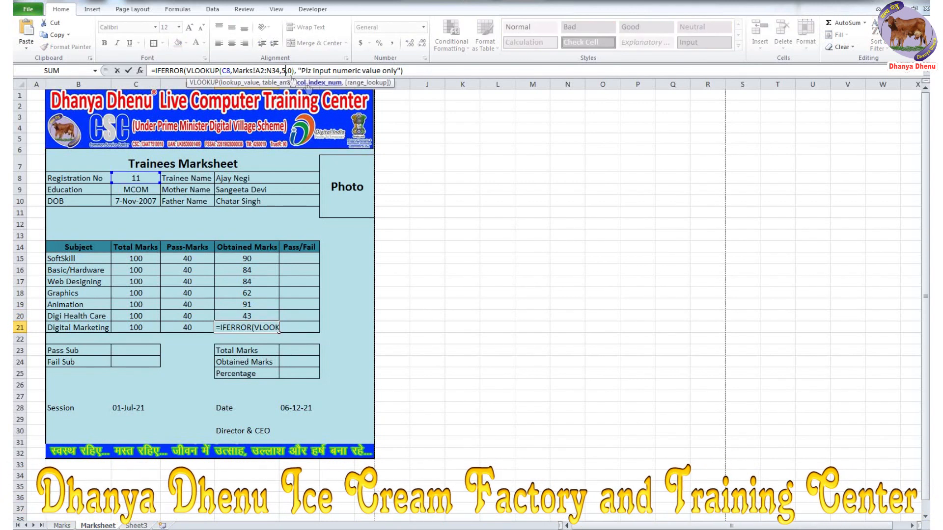
key(Delete)
text(1)
key(Return)
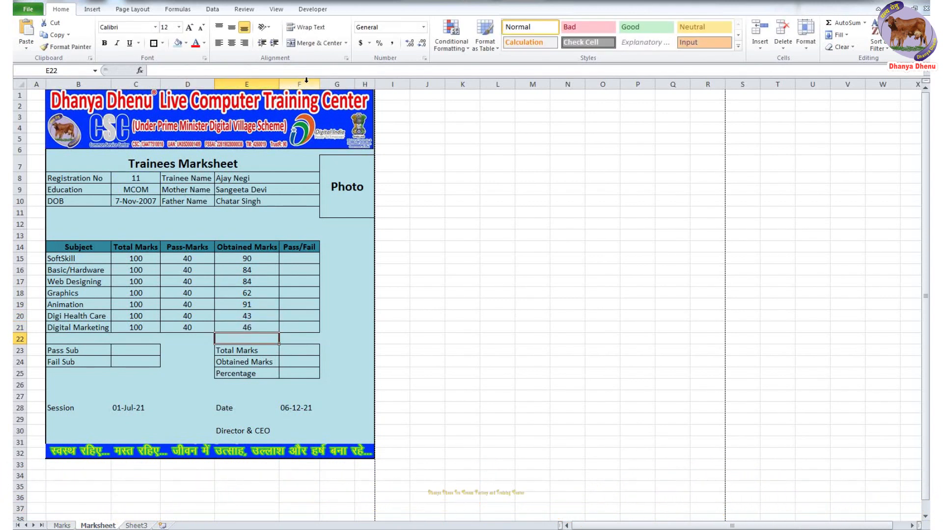
- Test the lookups by entering several Registration Nos in C8, including 1, 5 and 15
click(142, 179)
text(1)
key(Return)
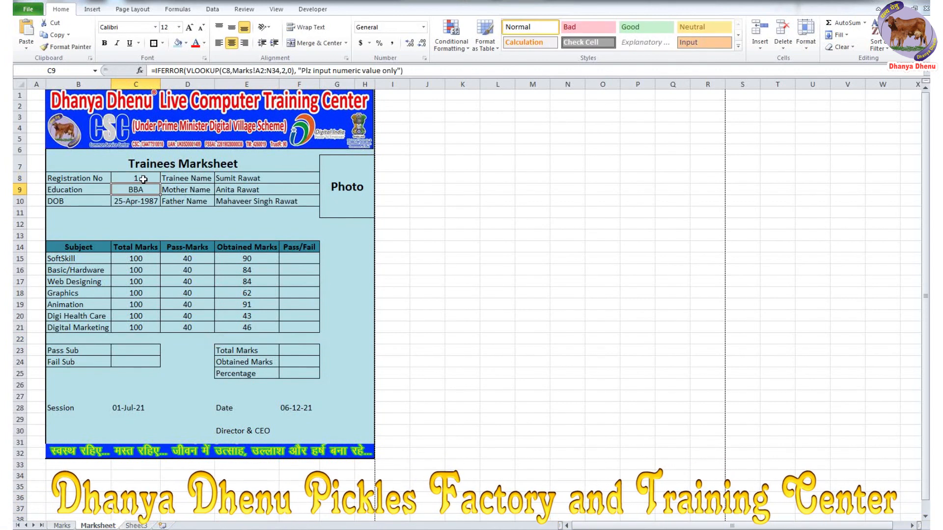
click(141, 179)
text(5)
key(Return)
click(145, 175)
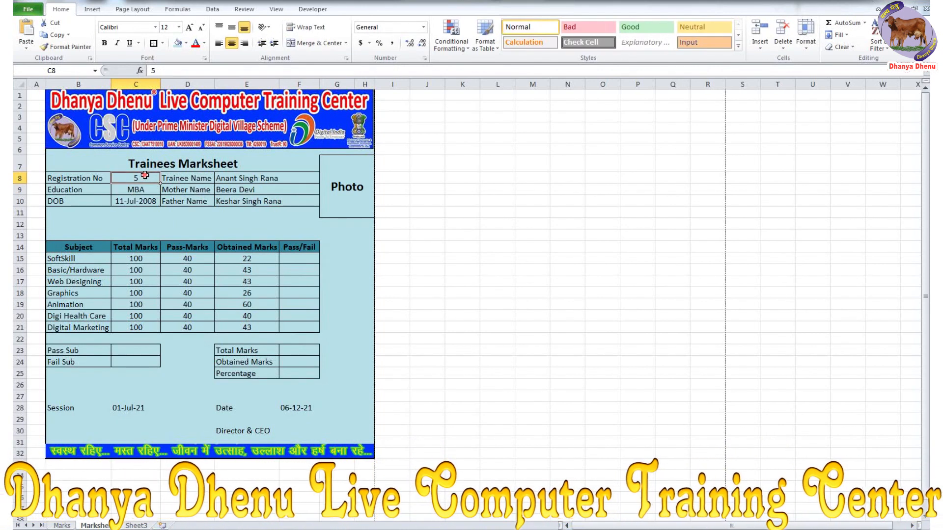
text(20)
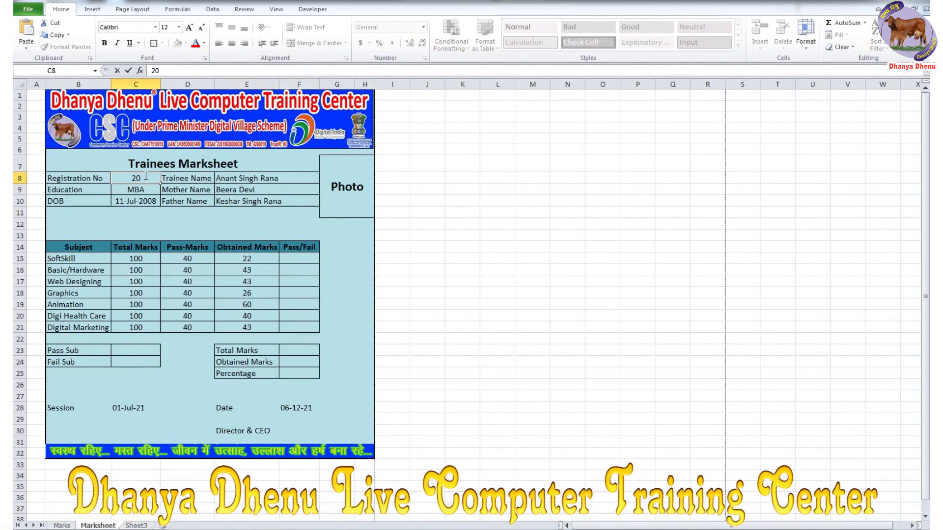
key(Return)
click(142, 175)
text(15)
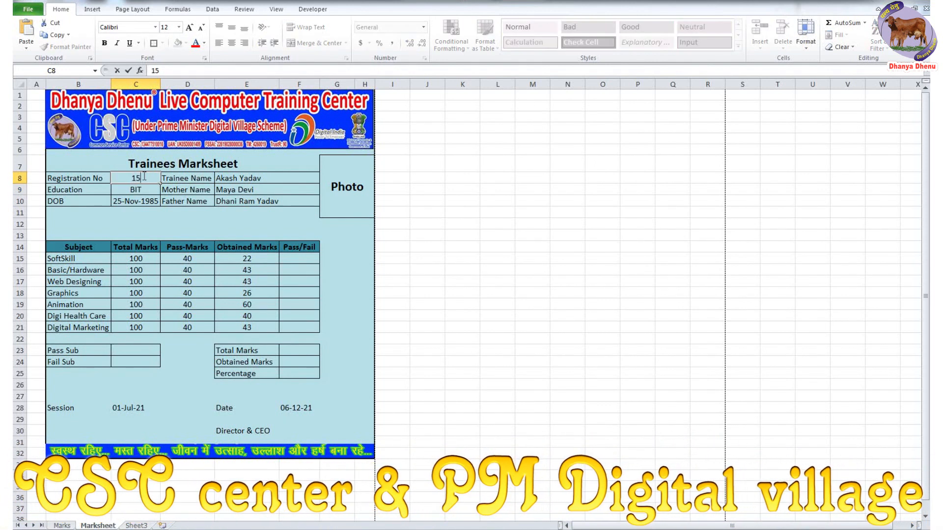
key(Return)
- Check E15's lookup against registration 15's SoftSkill and Basic/Hardware marks on the Marks sheet
click(143, 175)
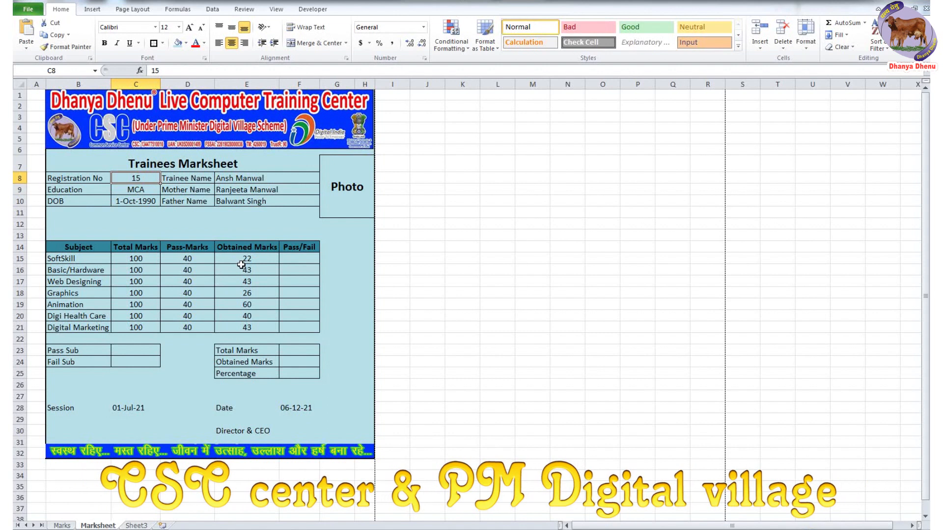
click(260, 262)
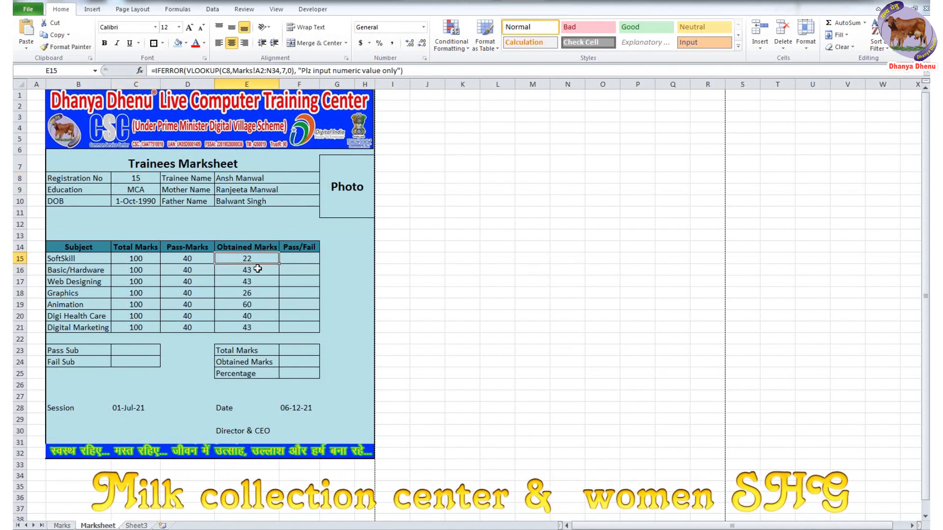
click(57, 526)
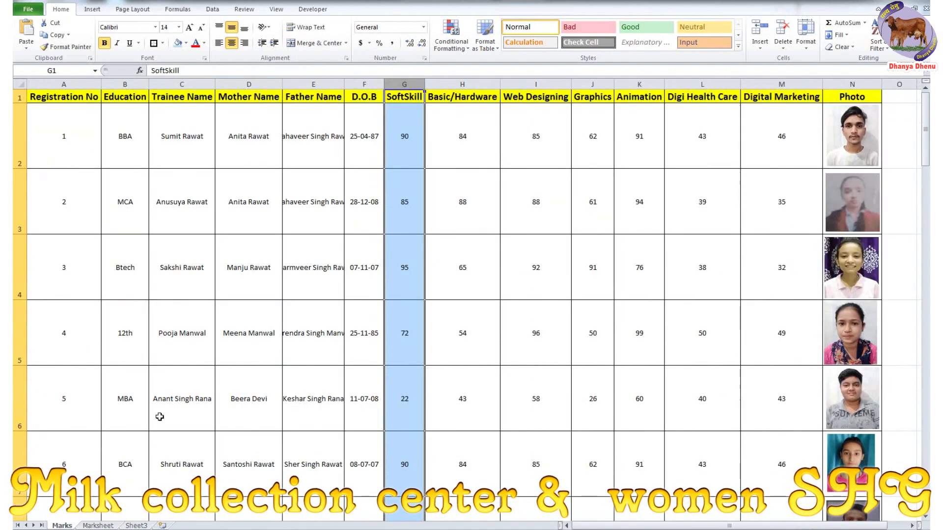
scroll(46, 335, down, 4)
click(20, 319)
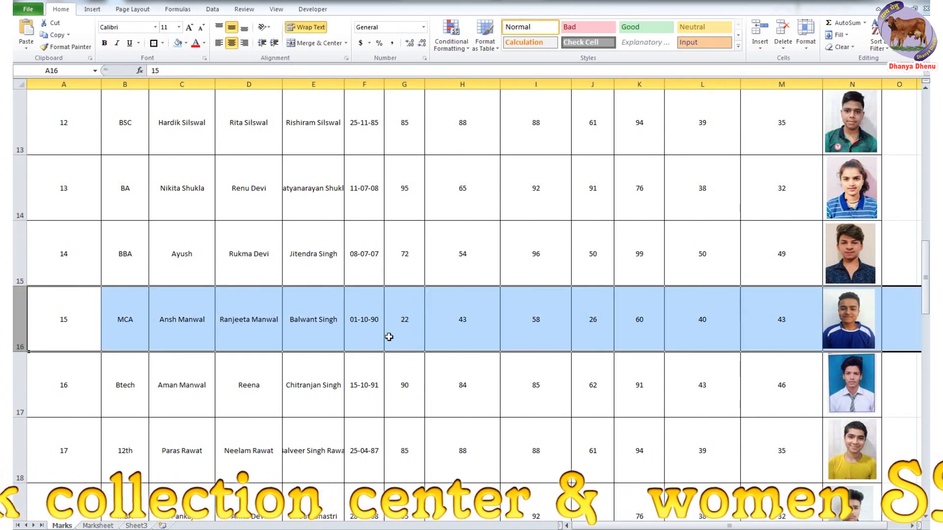
click(414, 322)
click(462, 325)
- Back on Marksheet, enter the new Registration No in C8
click(101, 526)
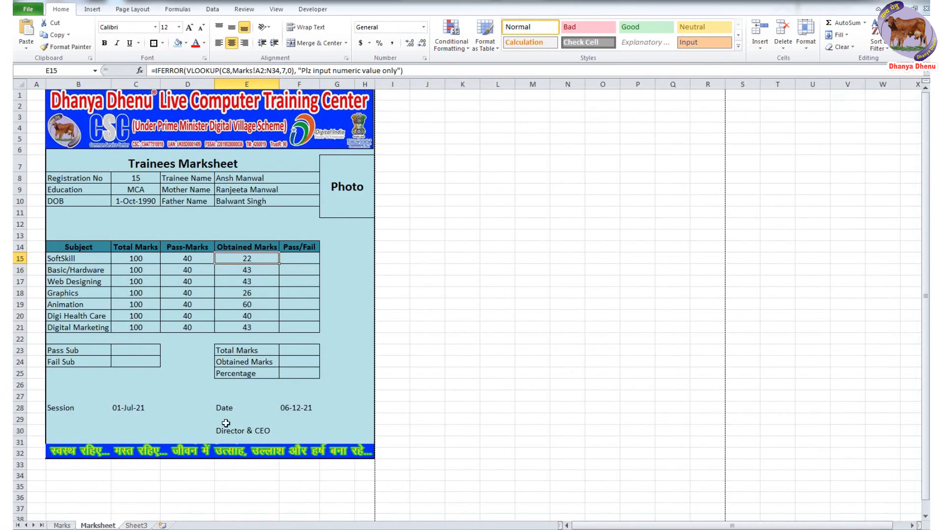
click(138, 179)
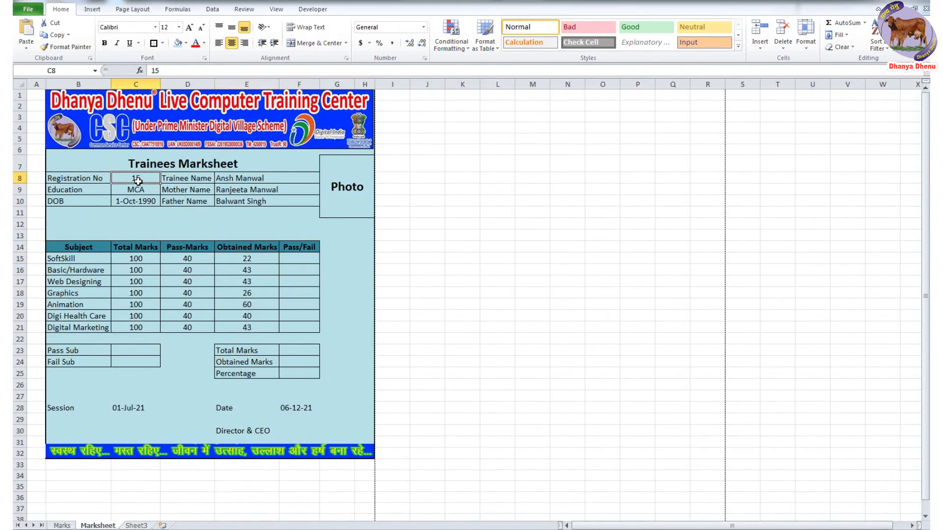
text(30)
key(Return)
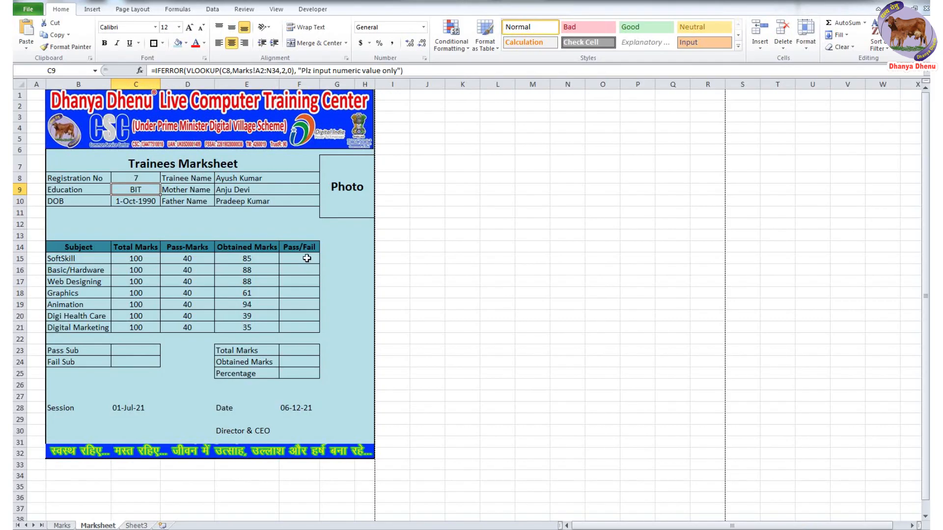
click(307, 258)
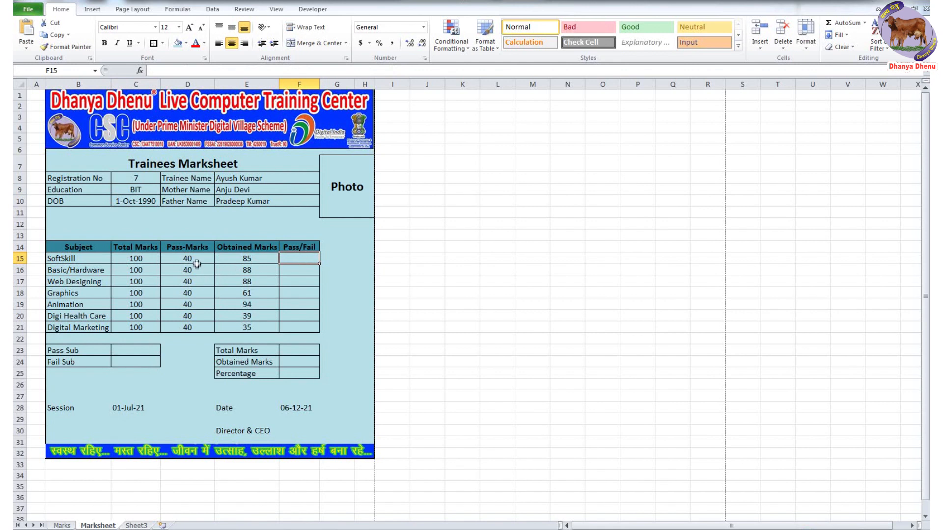
- After checking E21's marks formula, start F15's formula as =IF(e15<= using autocomplete
click(251, 328)
click(294, 327)
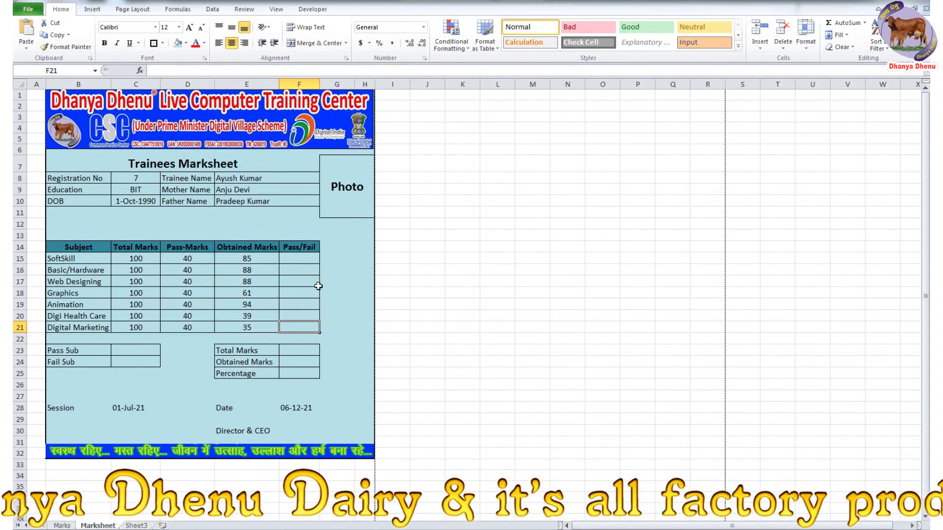
click(304, 255)
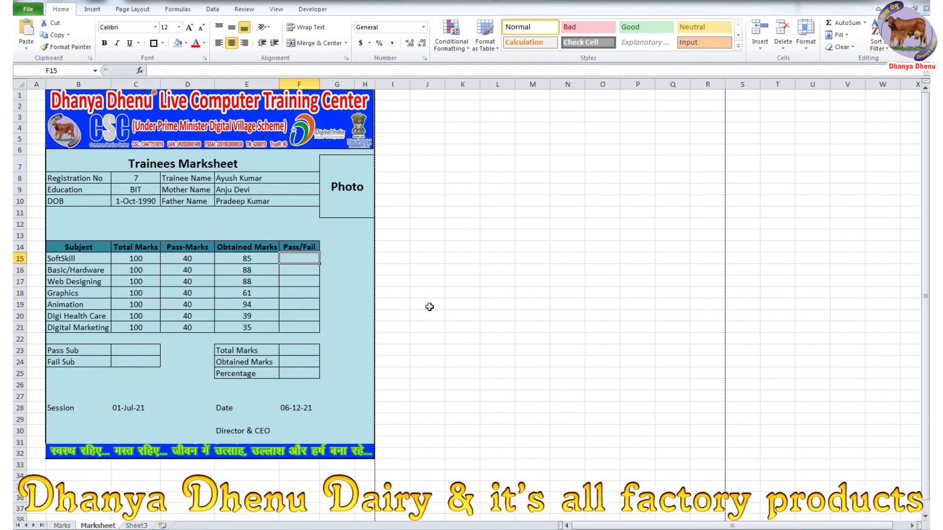
text(=)
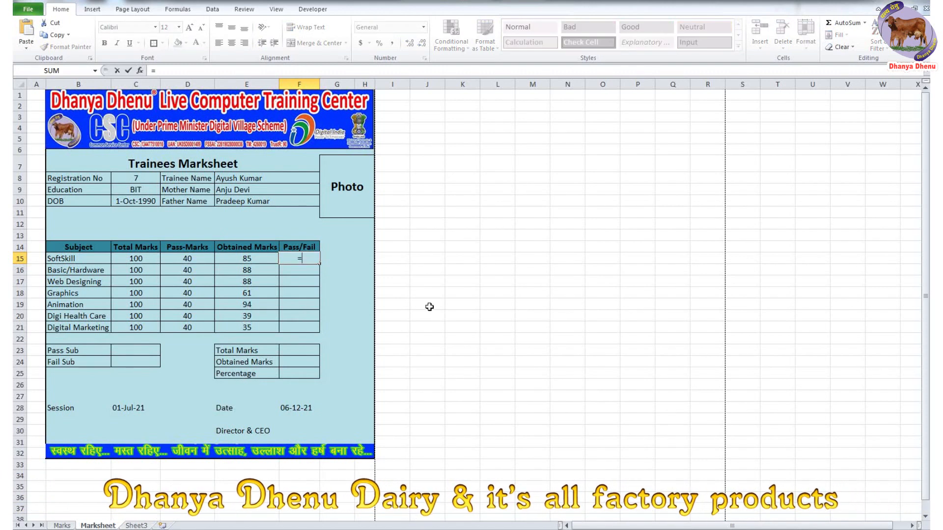
text(if)
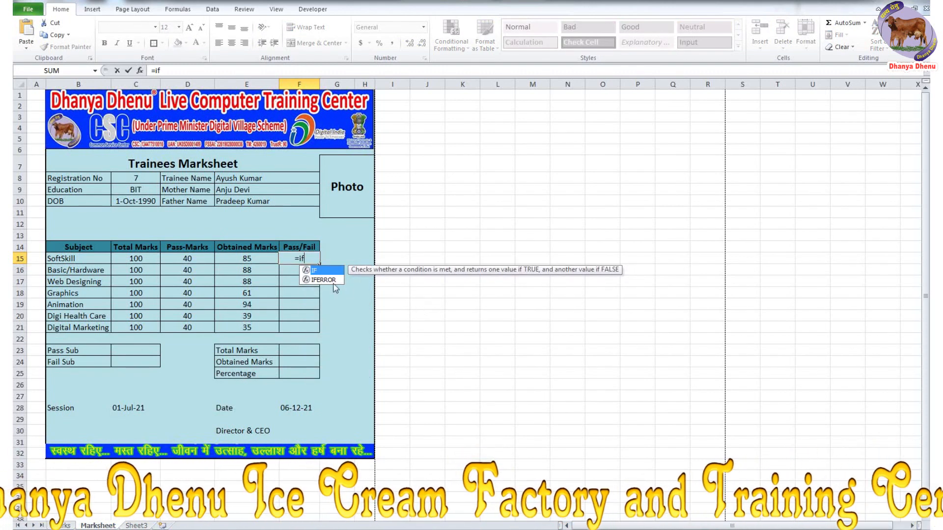
double_click(317, 271)
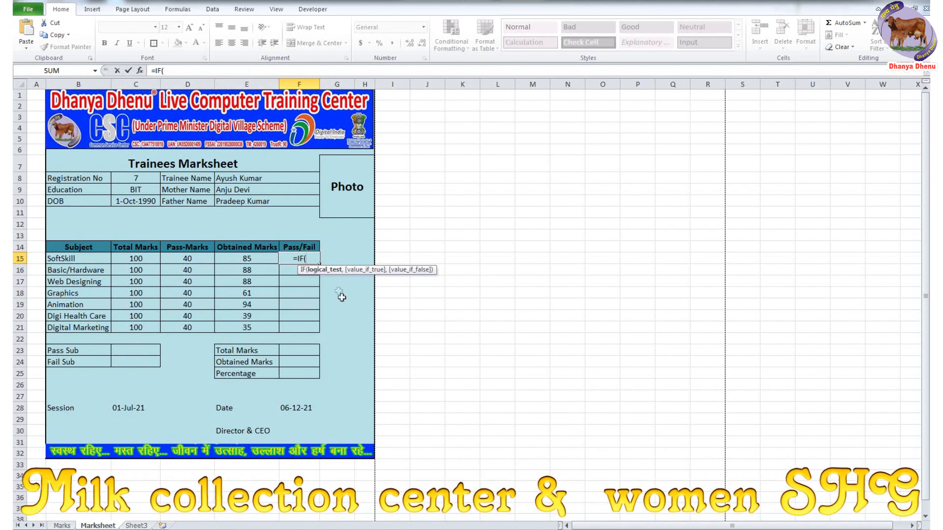
text(e15)
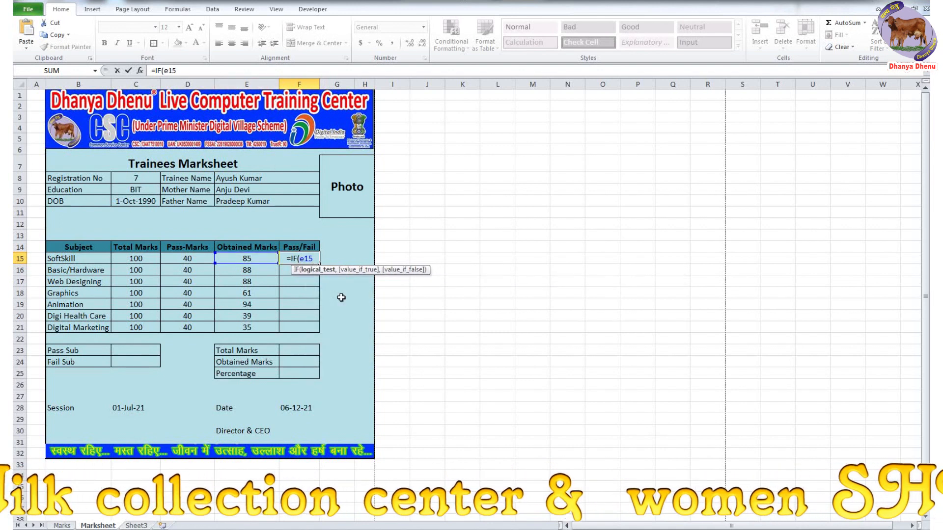
text(<=)
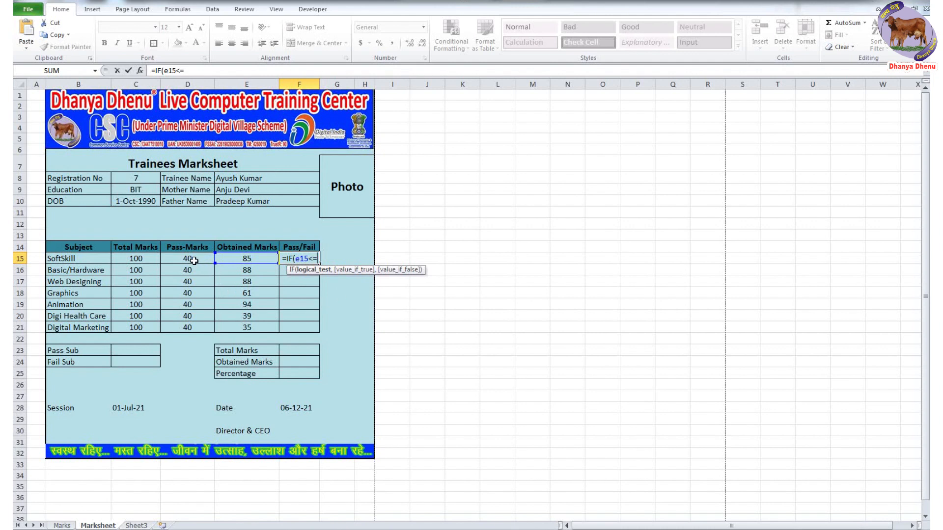
- Complete the first test as e15<=39, "Fail", then paste a copy of that IF condition after it
text(39)
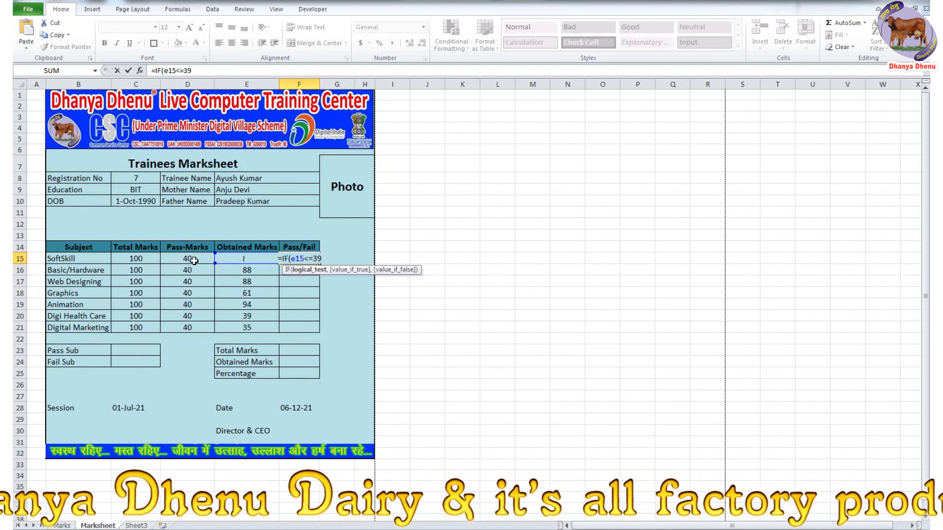
text(,)
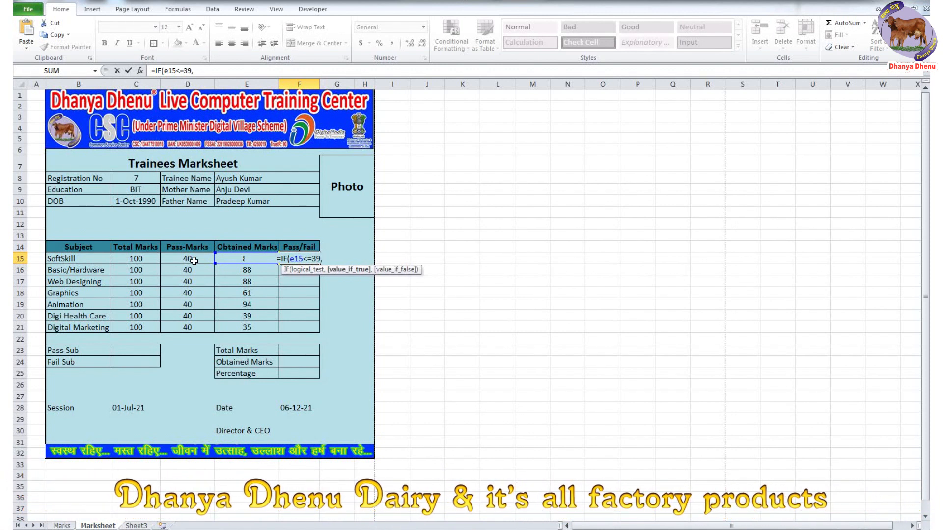
text( ")
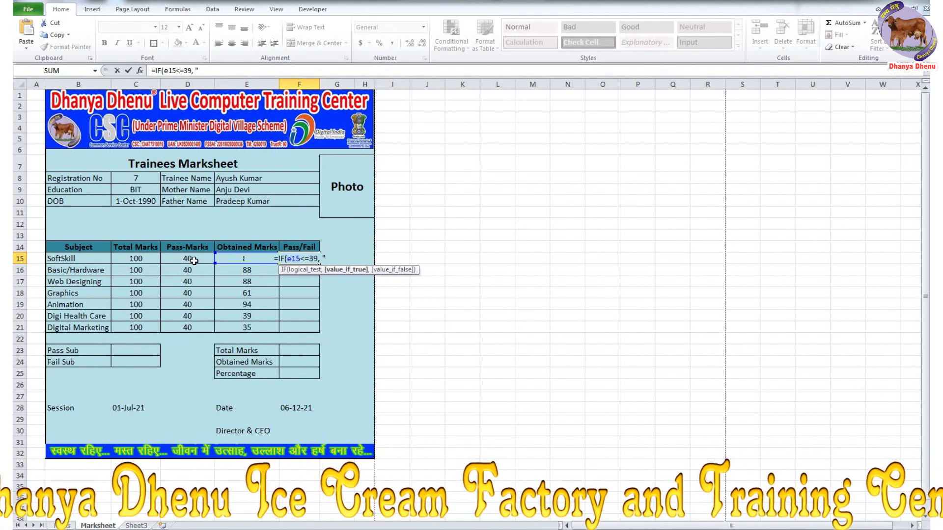
text(Fai)
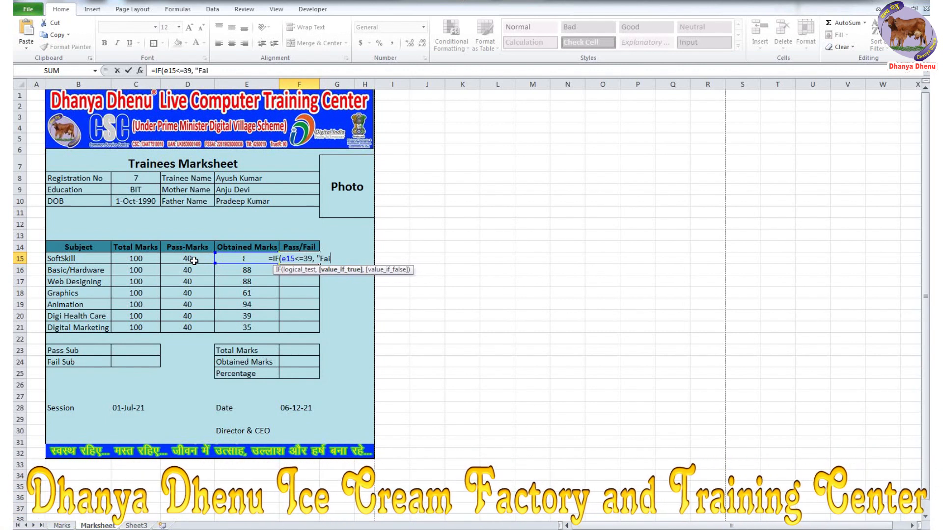
text(l",)
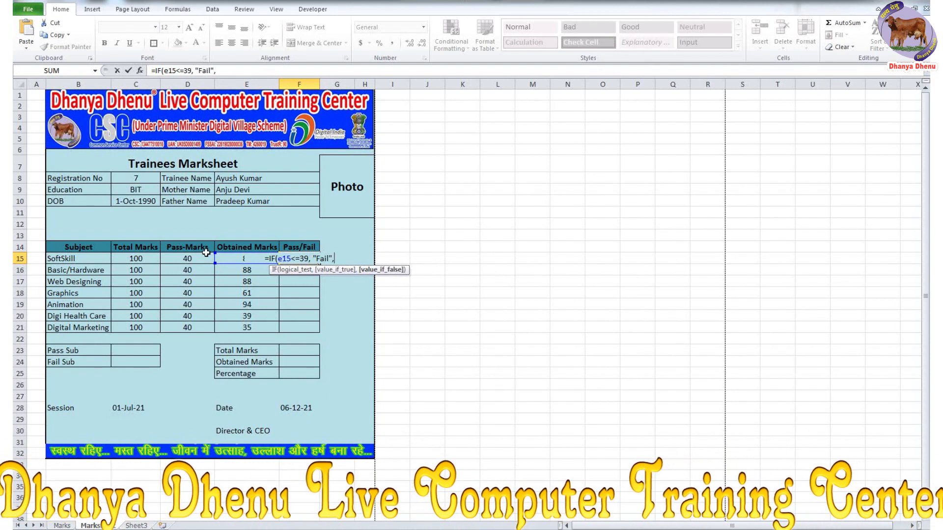
drag(334, 259, 270, 260)
key(ctrl+c)
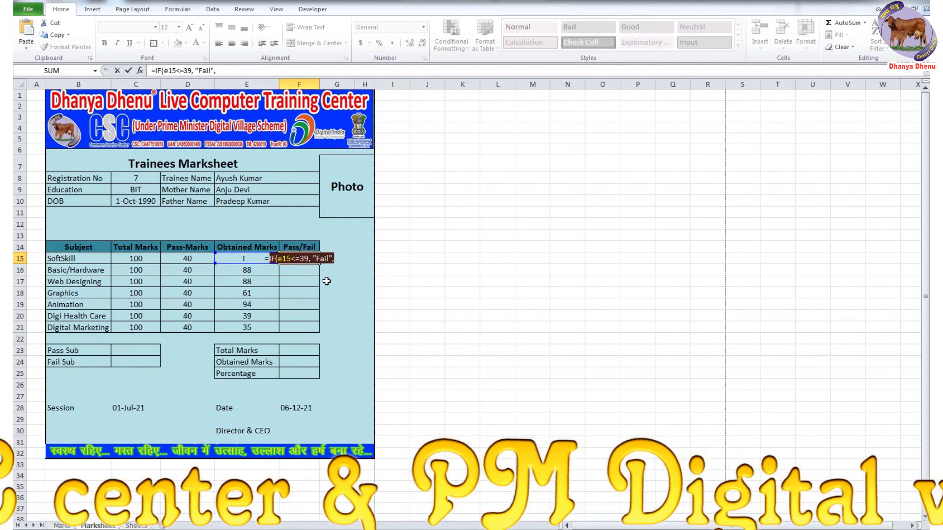
click(338, 265)
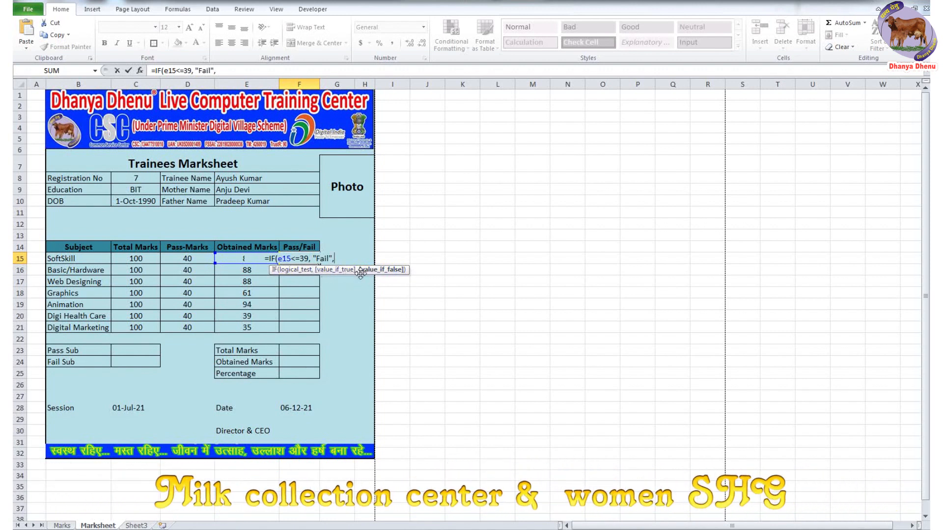
key(ctrl+v)
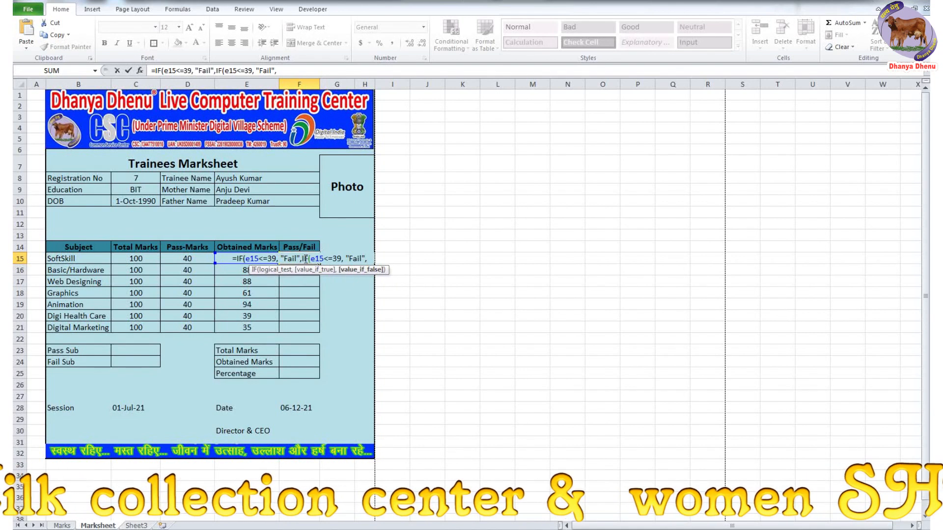
- Edit the second IF to e15<=100 with the result "Pass"
click(301, 258)
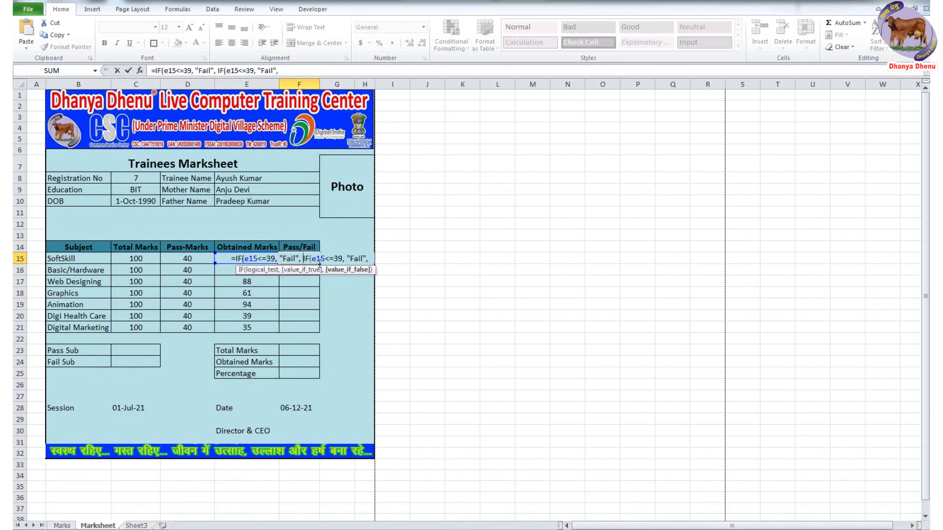
click(335, 259)
key(Delete)
key(Delete)
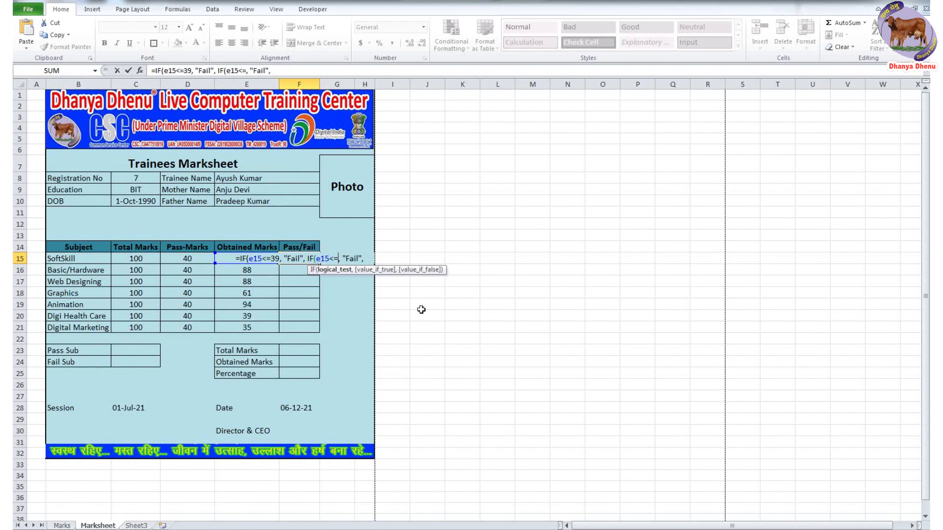
text(100)
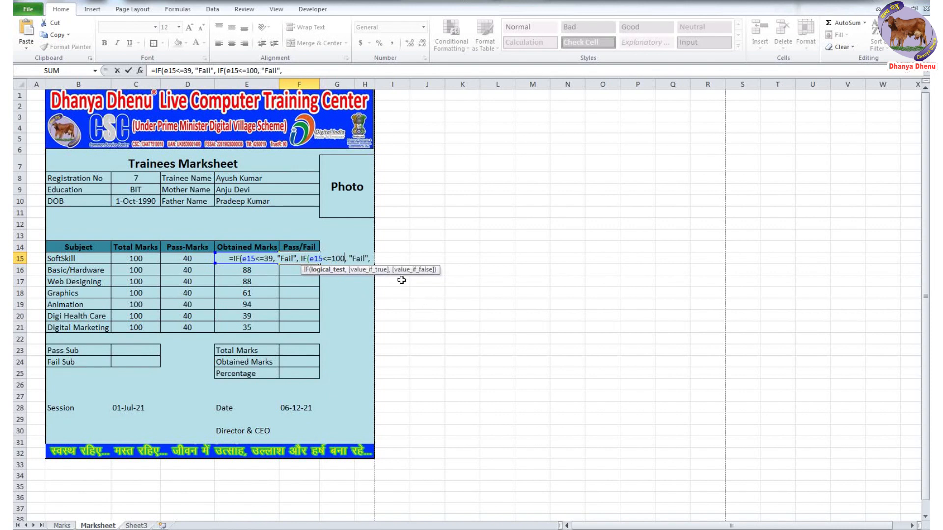
click(355, 256)
key(Delete)
key(Delete)
key(Delete)
key(Delete)
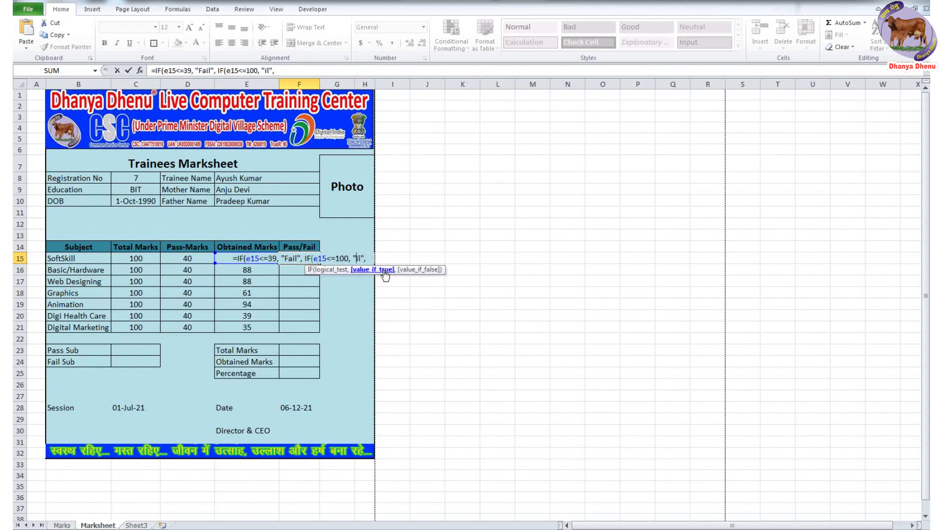
text(Pass)
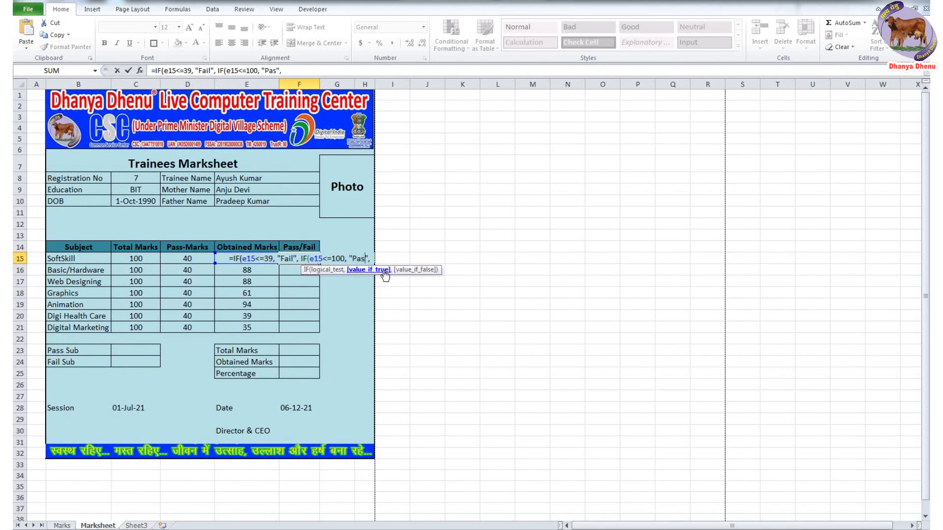
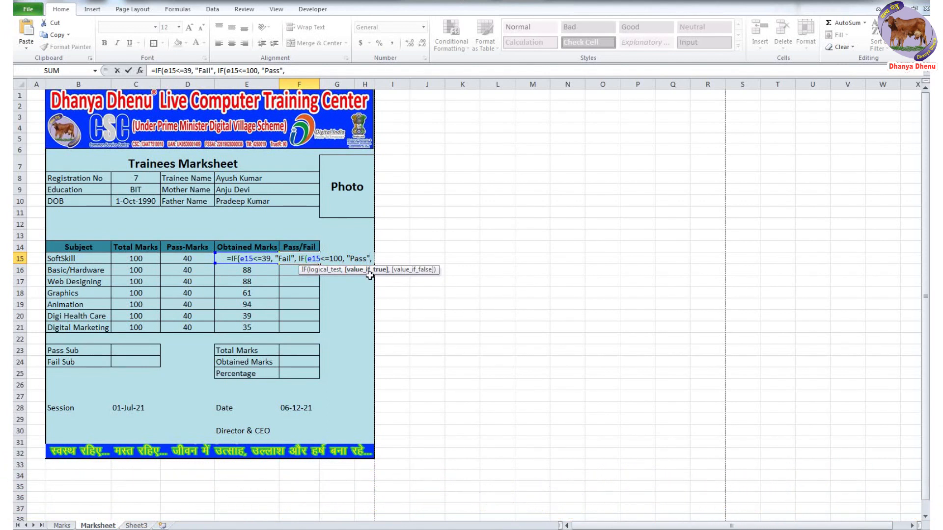
- Close F15's formula as =IF(E15<=39,"Fail",IF(E15<=100,"Pass")) and enter it
key(BackSpace)
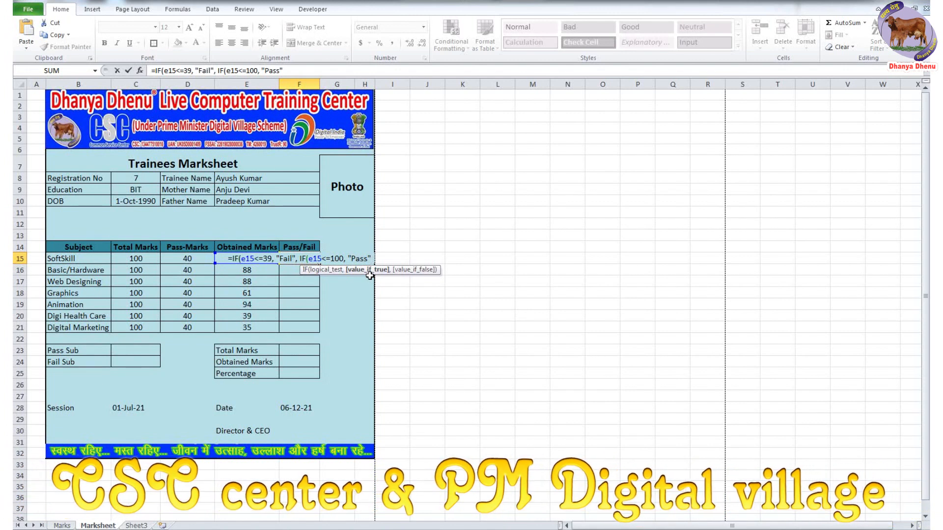
text())
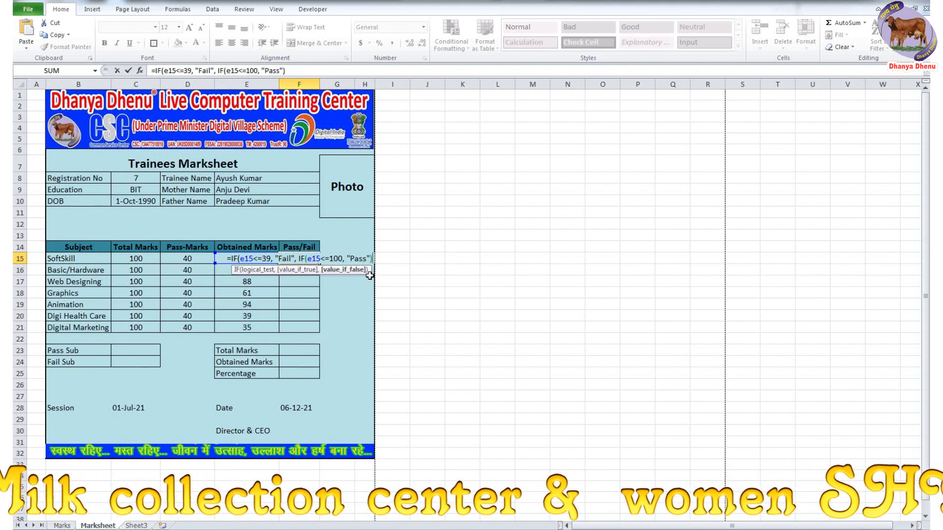
text())
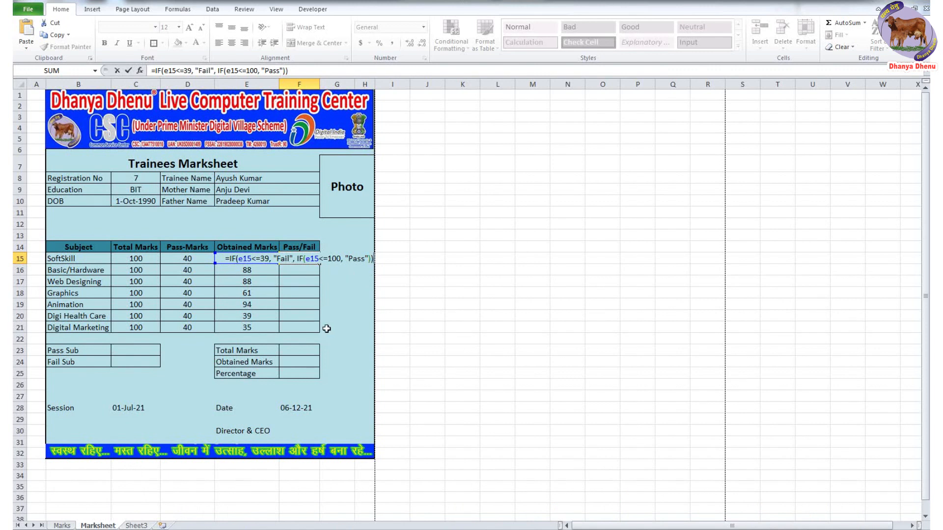
key(Return)
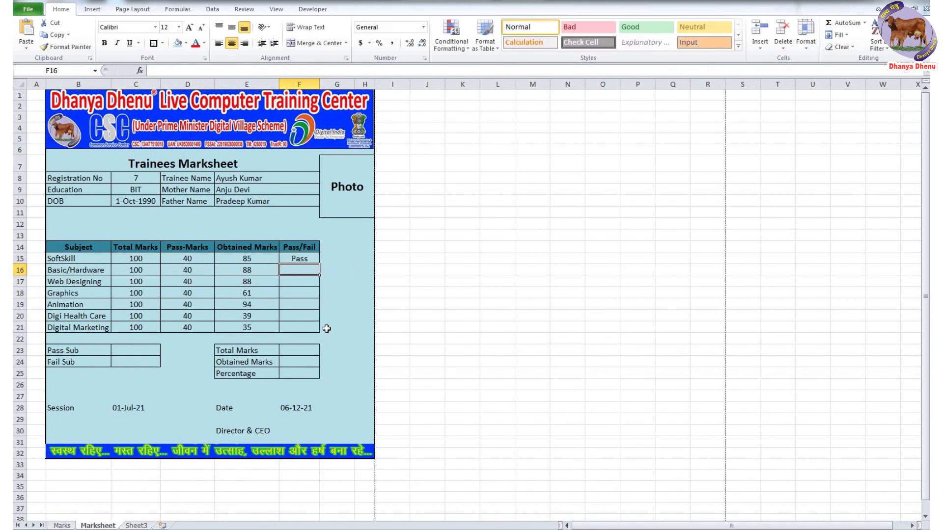
- Fill the Pass/Fail formula down from F15 through F21
click(306, 260)
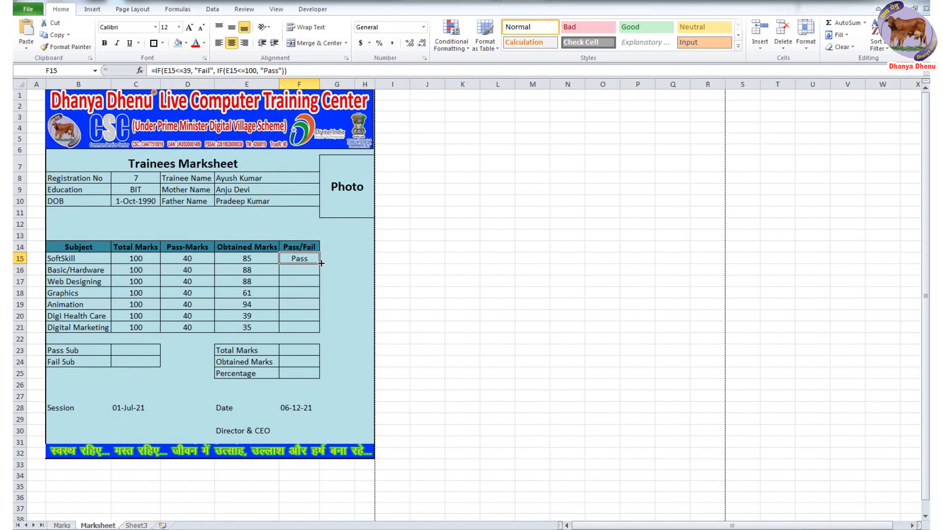
drag(319, 263, 315, 335)
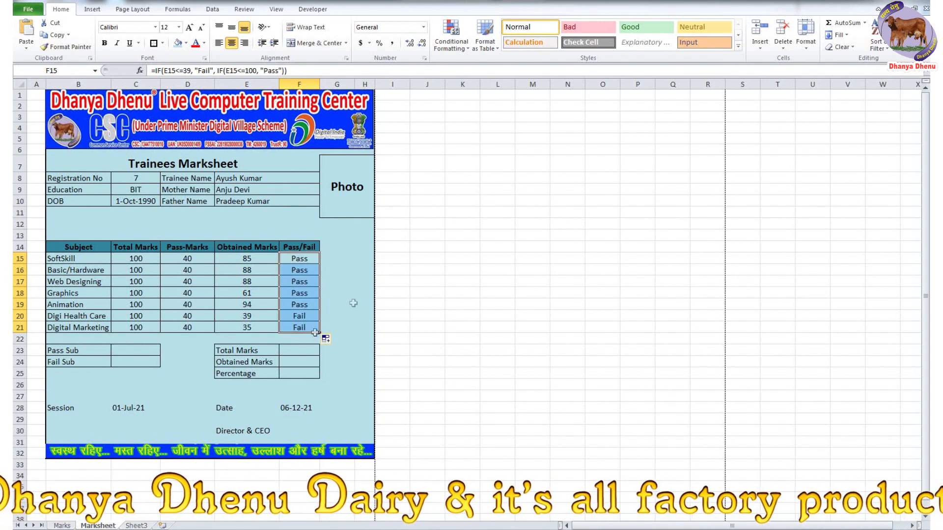
click(364, 292)
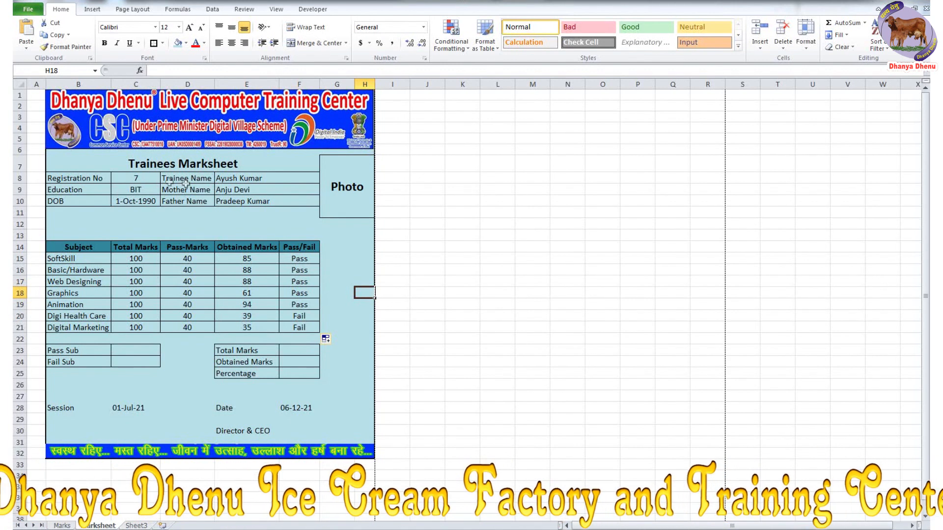
click(140, 179)
- Enter Registration No 1, then 15, in C8 to refresh the trainee's details
text(1)
key(Return)
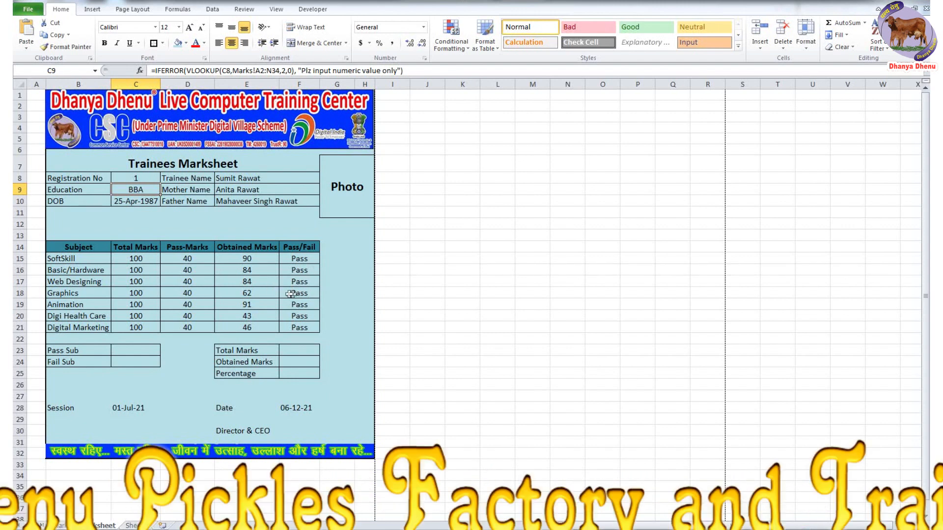
click(132, 177)
text(15)
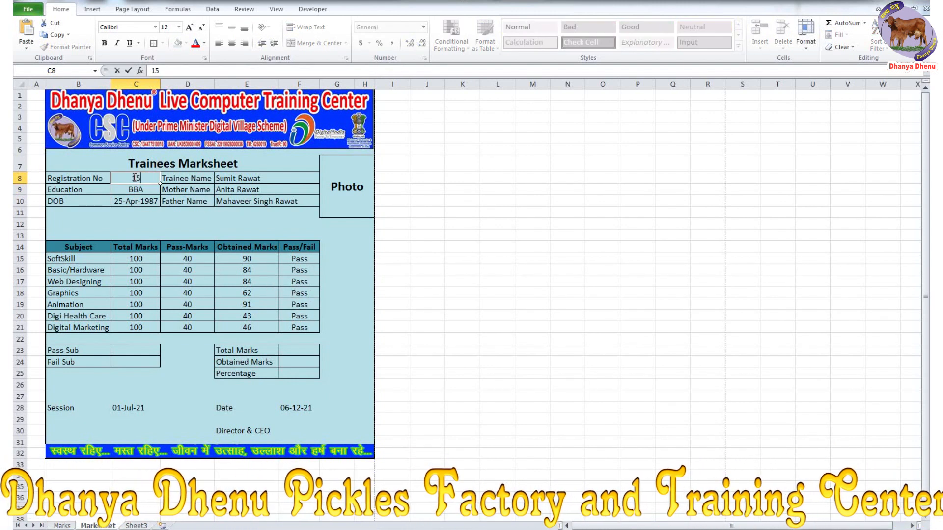
key(Return)
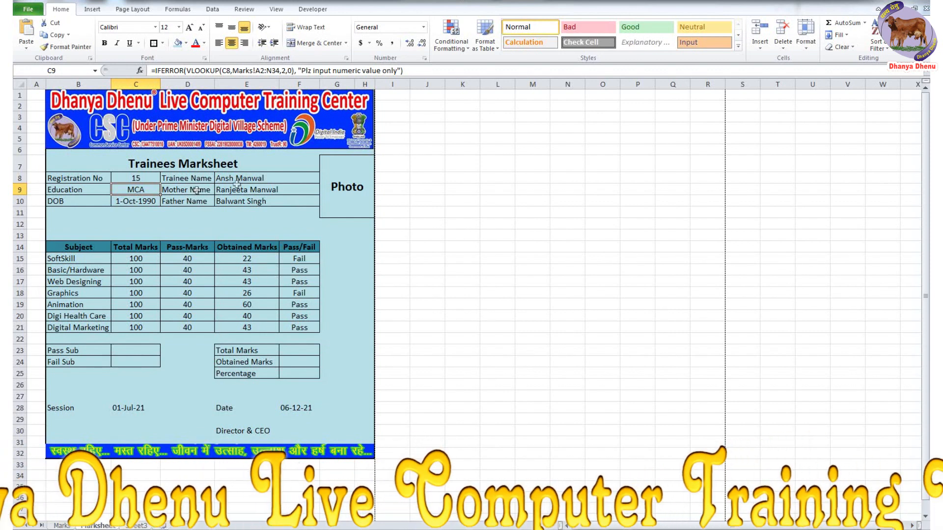
- Check the SoftSkill Pass/Fail formula in F15 and the Total Marks cell F23
click(255, 327)
click(312, 255)
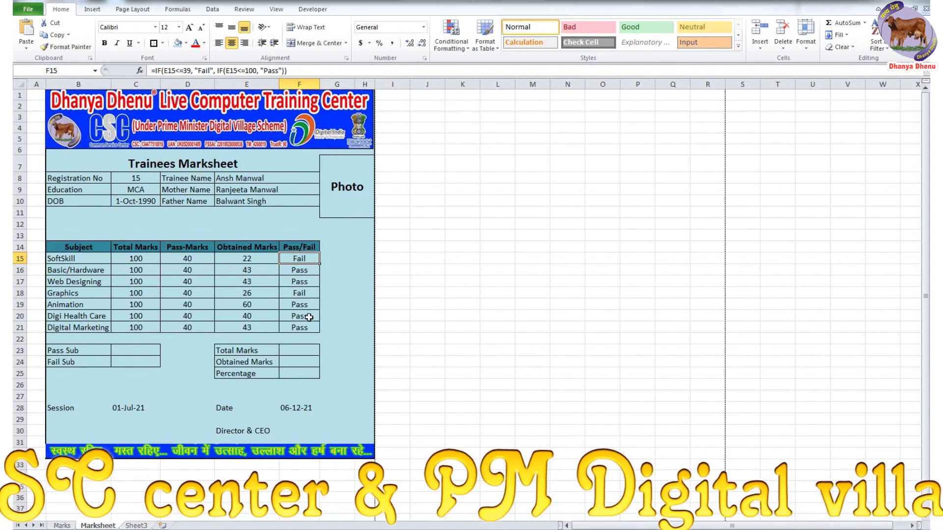
click(311, 352)
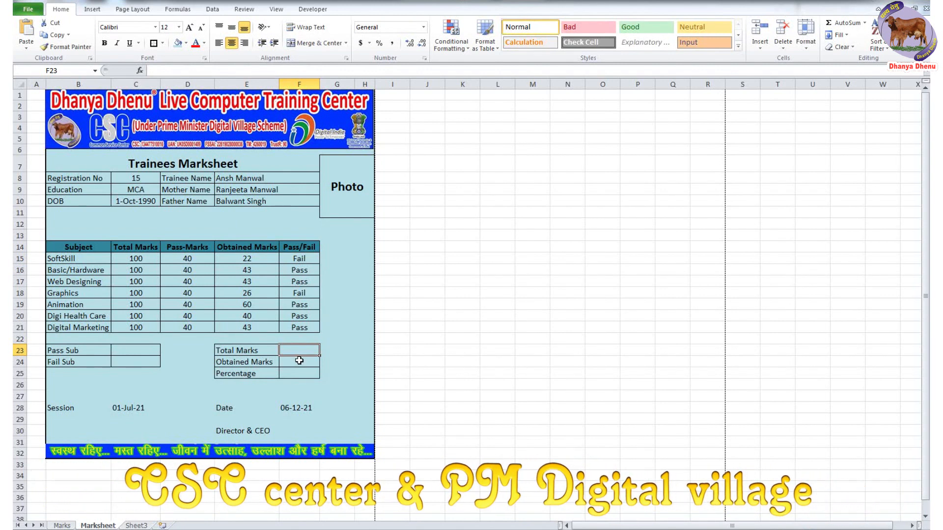
- Enter =SUM(C15:C21) in F23 so Total Marks totals the seven subjects' marks
drag(146, 260, 148, 328)
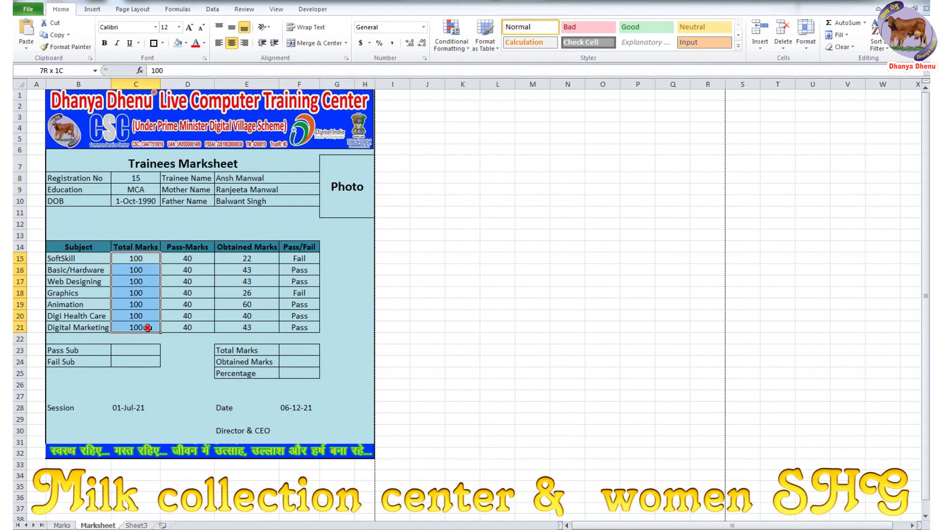
click(300, 352)
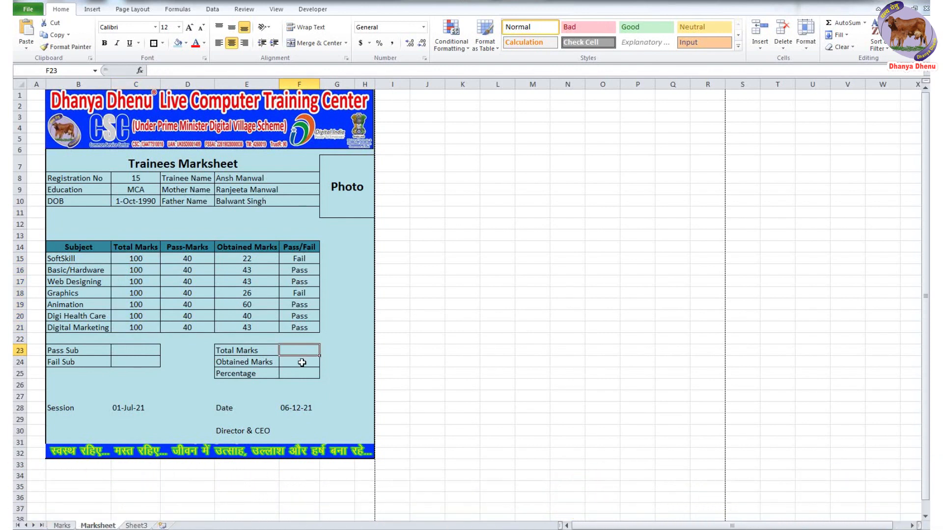
text(=)
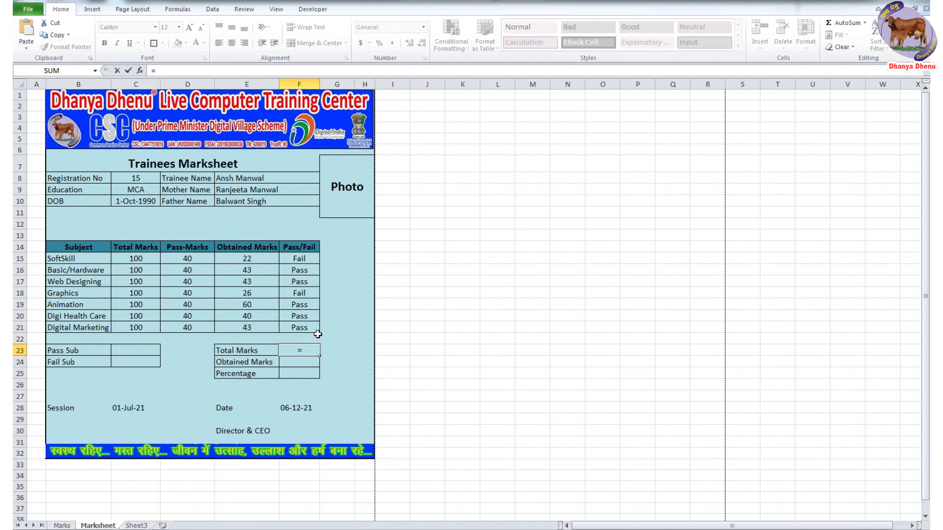
text(sum)
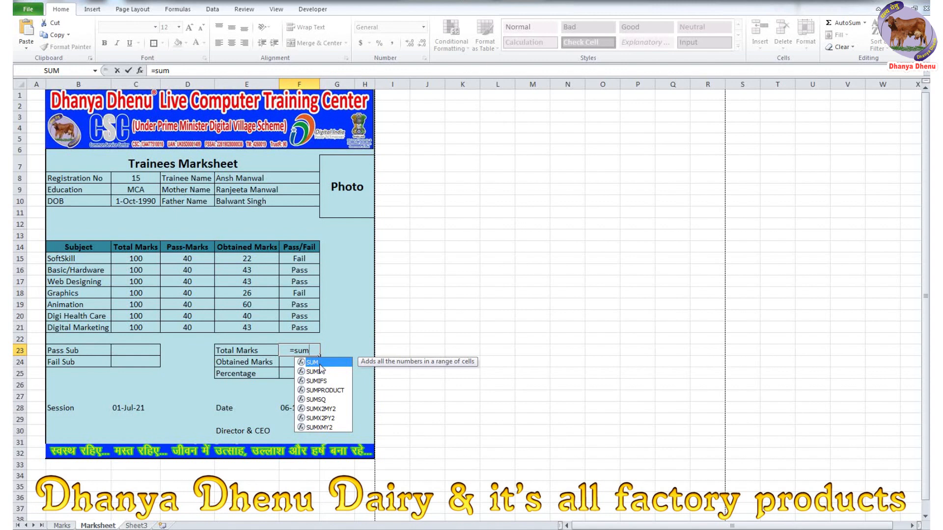
double_click(320, 363)
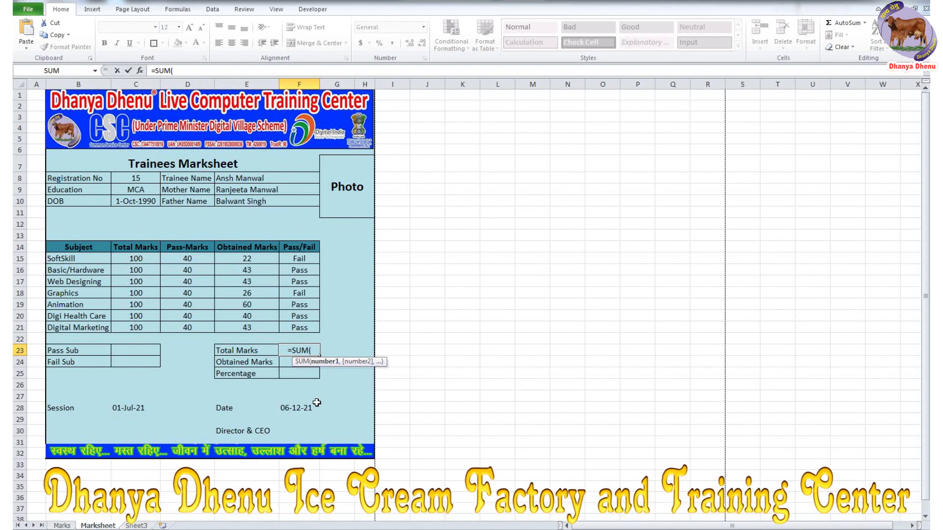
text(c15)
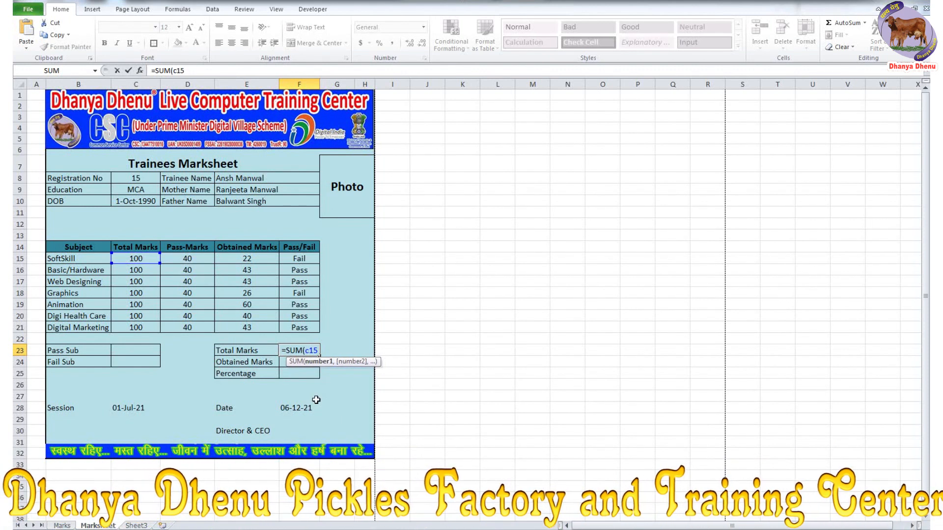
text(:)
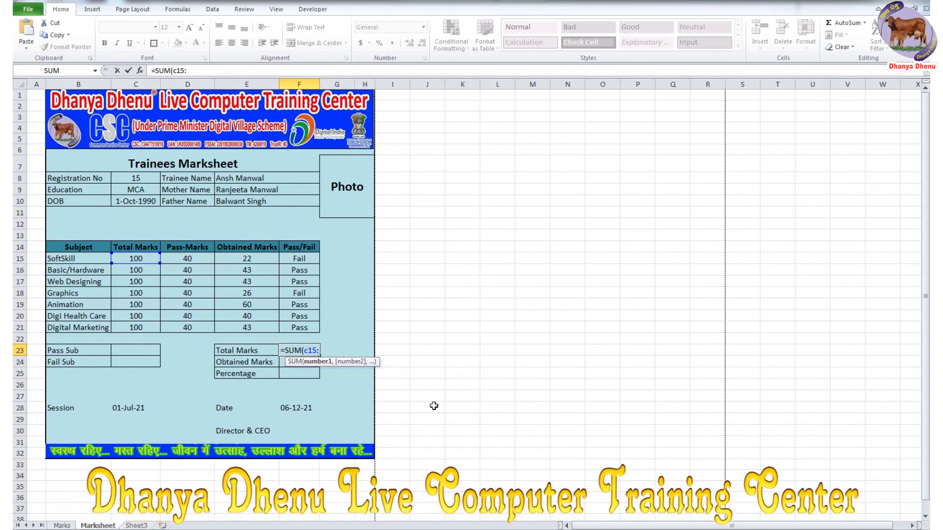
text(c21)
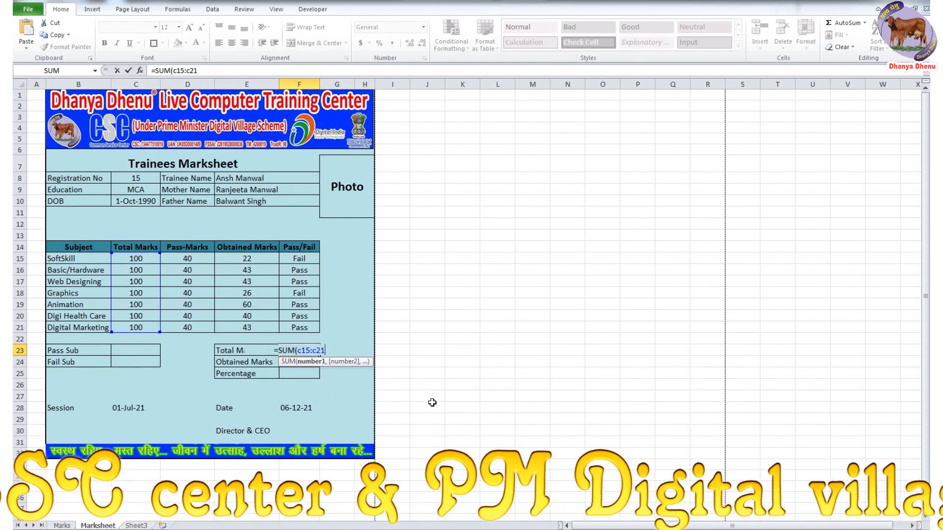
key(Return)
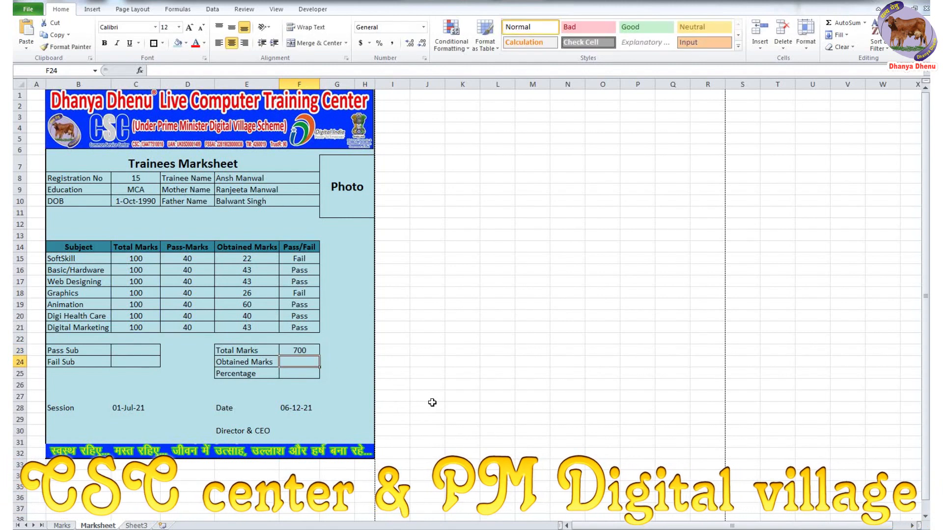
click(310, 351)
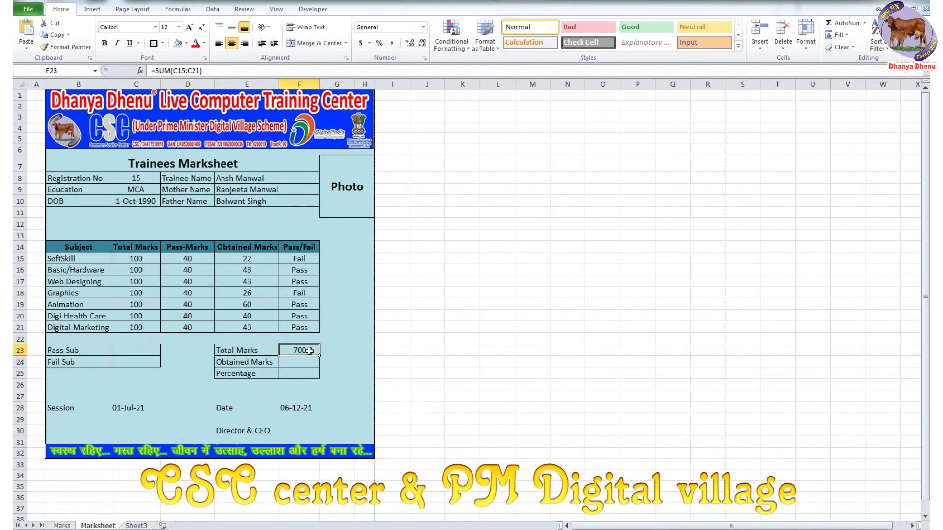
- Clear F23 and paste the Obtained Marks cell into it as a first attempt
key(Delete)
click(154, 338)
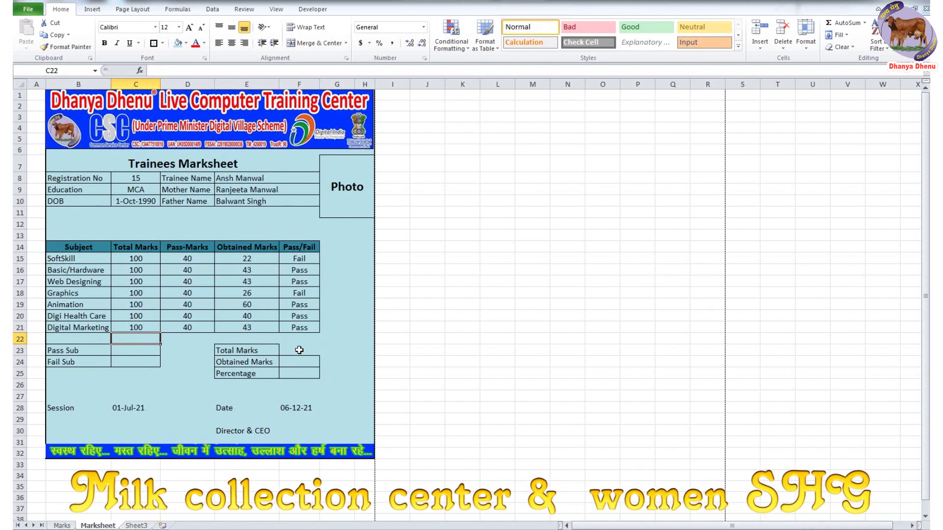
click(299, 350)
click(297, 360)
key(ctrl+c)
click(303, 350)
key(ctrl+v)
click(353, 366)
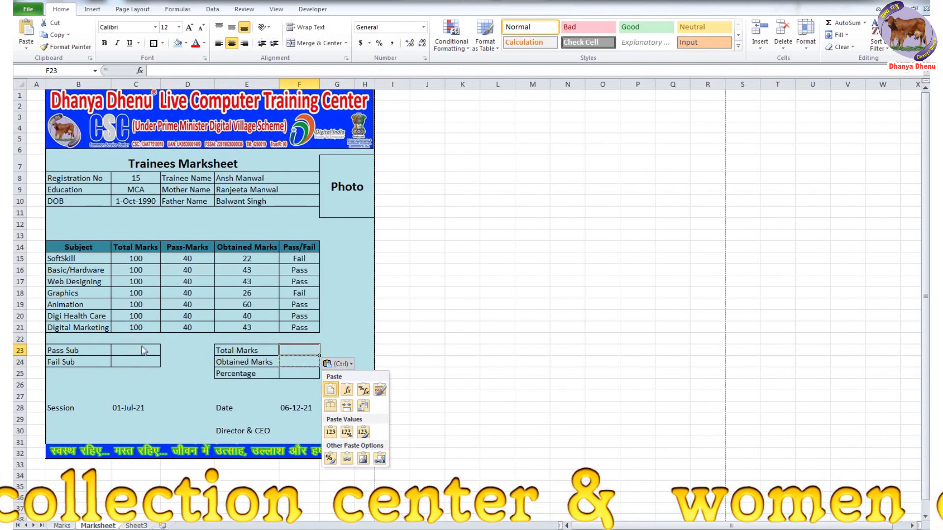
click(144, 339)
click(144, 339)
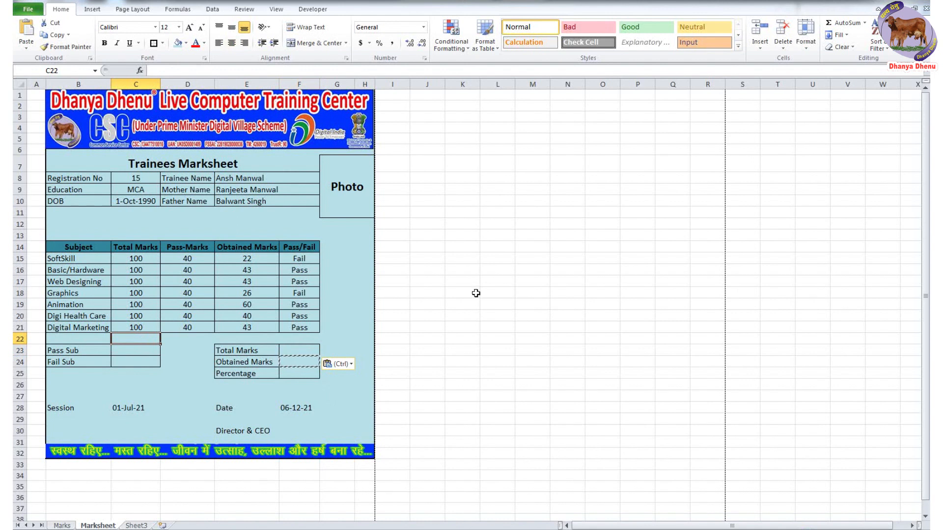
- AutoSum column C in C22 and copy the =SUM(C15:C21) formula text
click(842, 23)
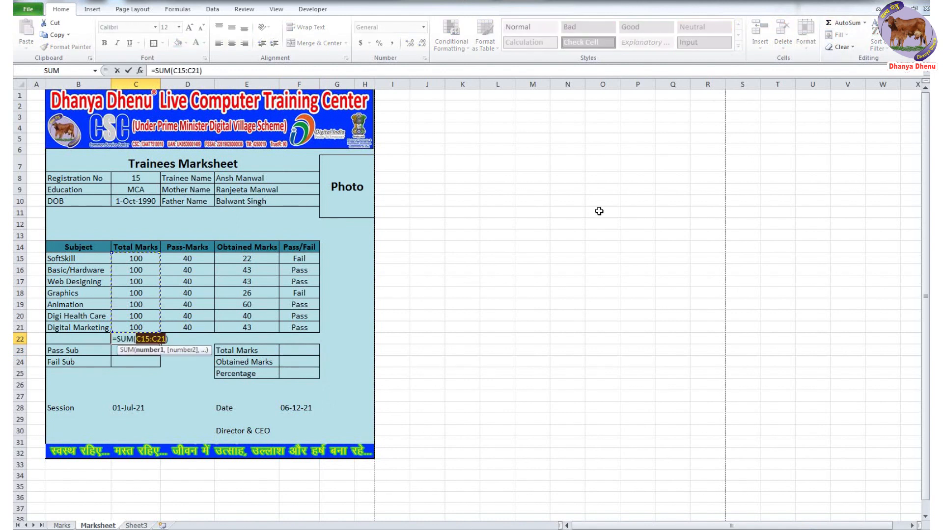
key(Return)
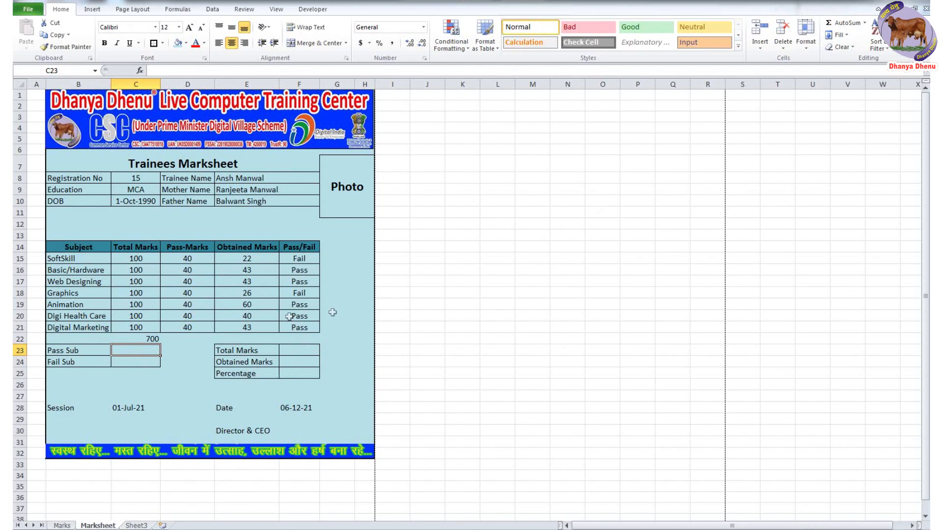
click(150, 338)
drag(207, 70, 147, 73)
key(ctrl+c)
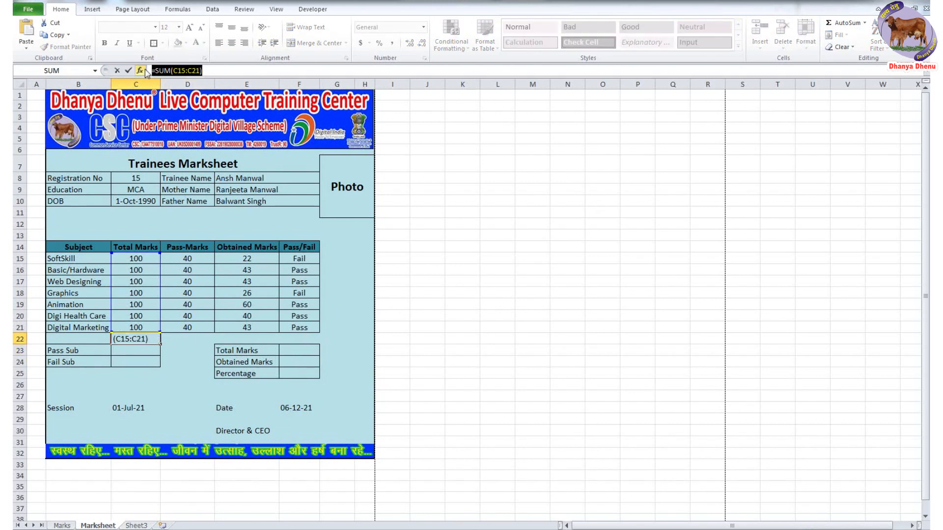
key(Escape)
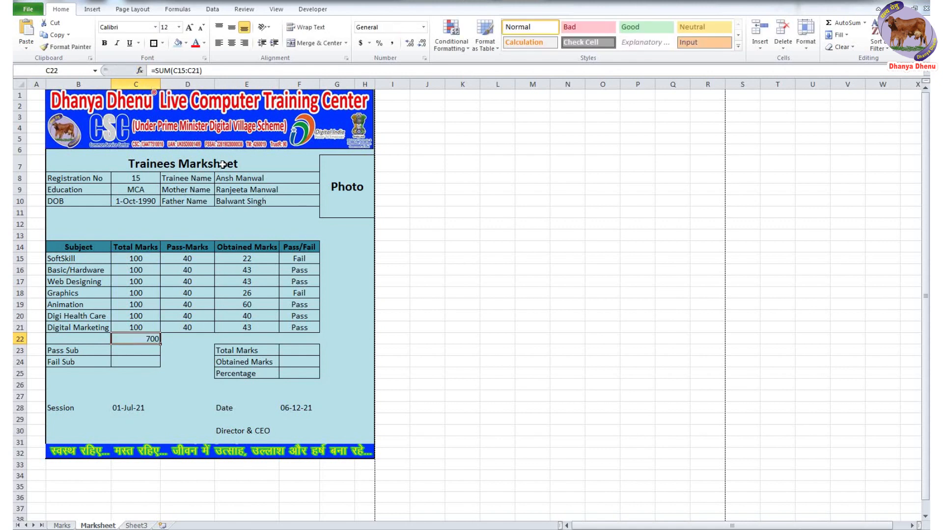
- Paste =SUM(C15:C21) into Total Marks F23 and delete the temporary total in C22
click(298, 353)
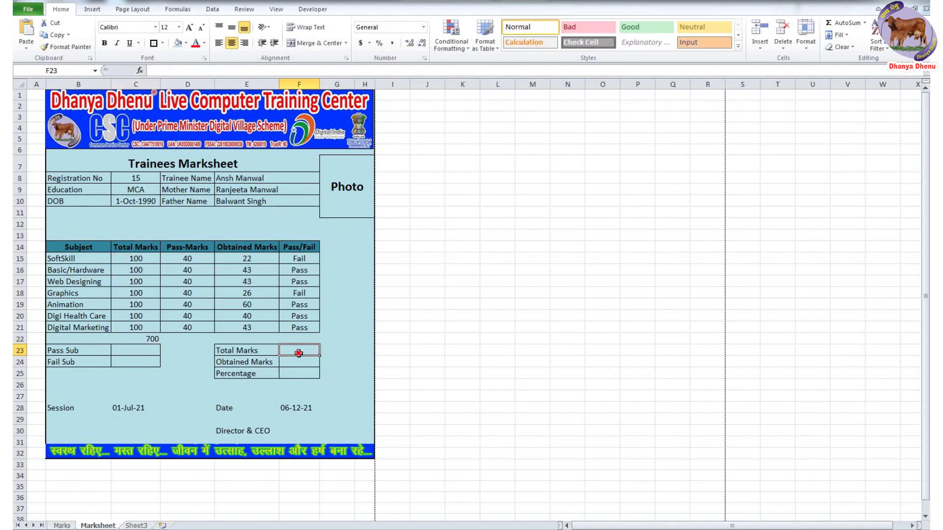
click(197, 68)
key(ctrl+v)
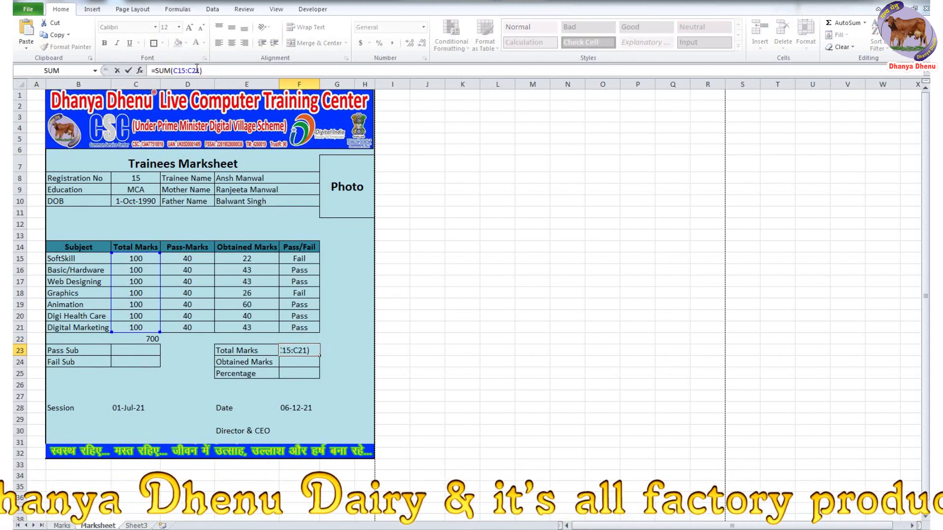
key(Return)
click(152, 337)
key(Delete)
click(633, 309)
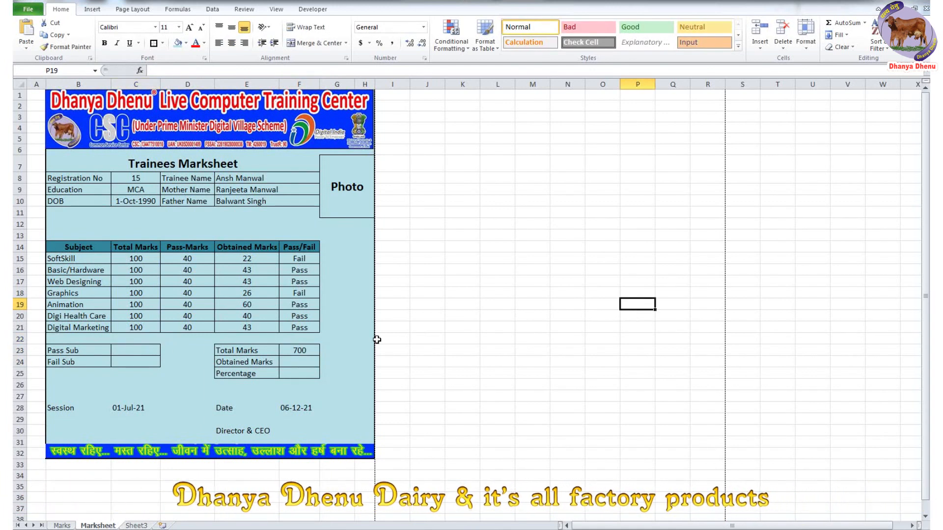
- AutoSum the obtained marks E15:E21 in E22 and cut that formula
click(246, 338)
click(838, 23)
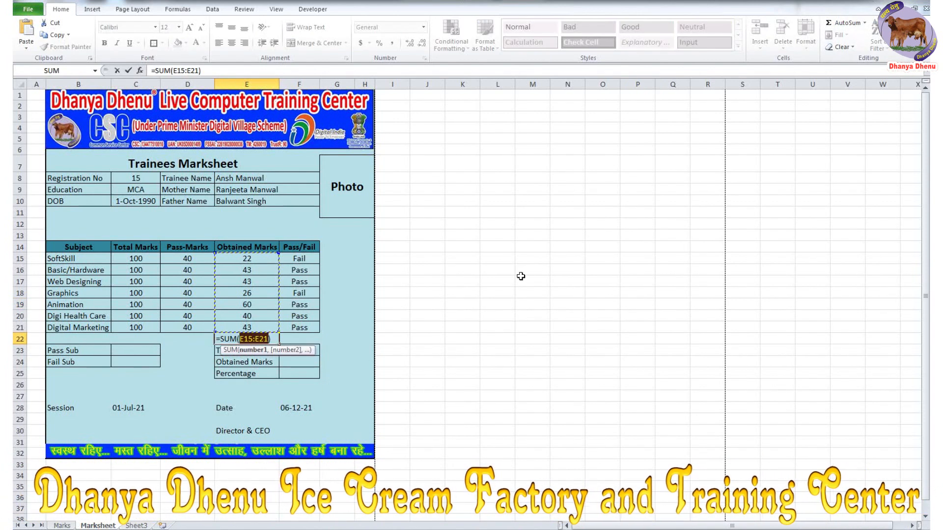
key(Return)
click(267, 340)
drag(200, 71, 129, 74)
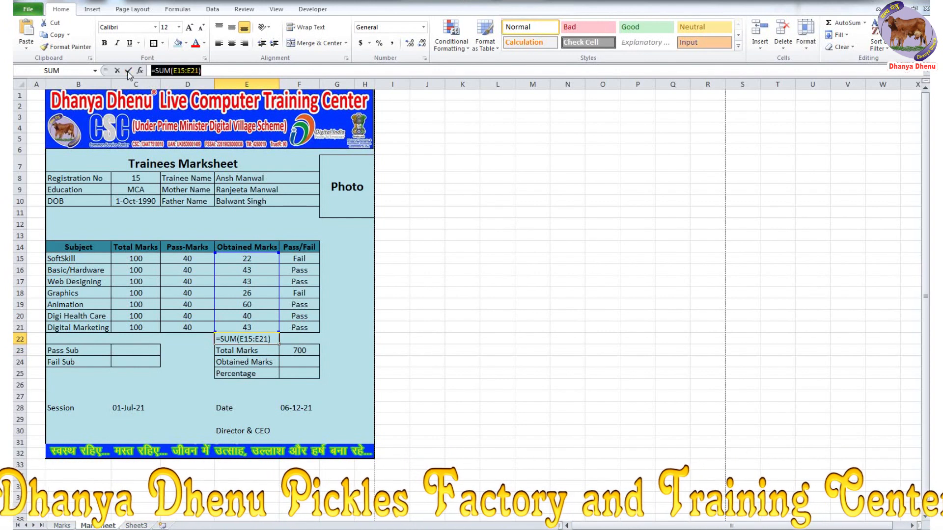
key(ctrl+x)
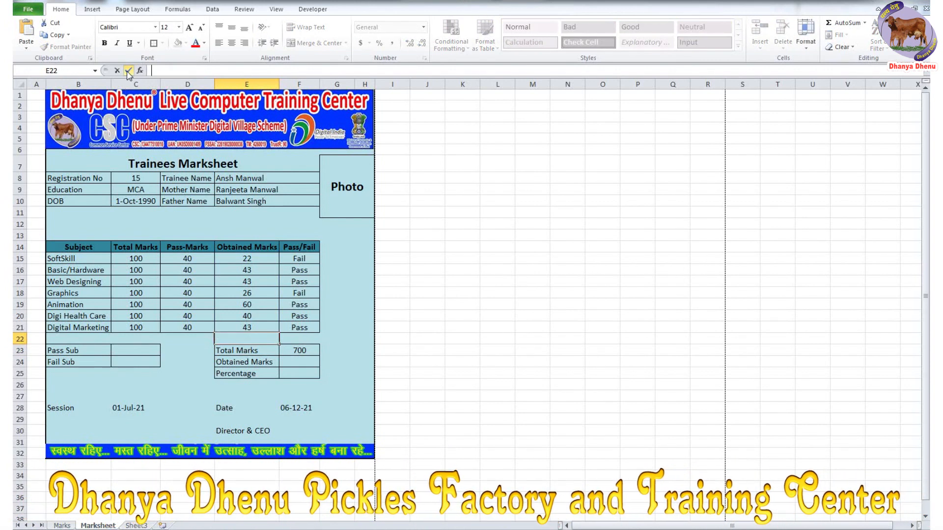
- Paste =SUM(E15:E21) into Obtained Marks F24 and check both total formulas
click(302, 360)
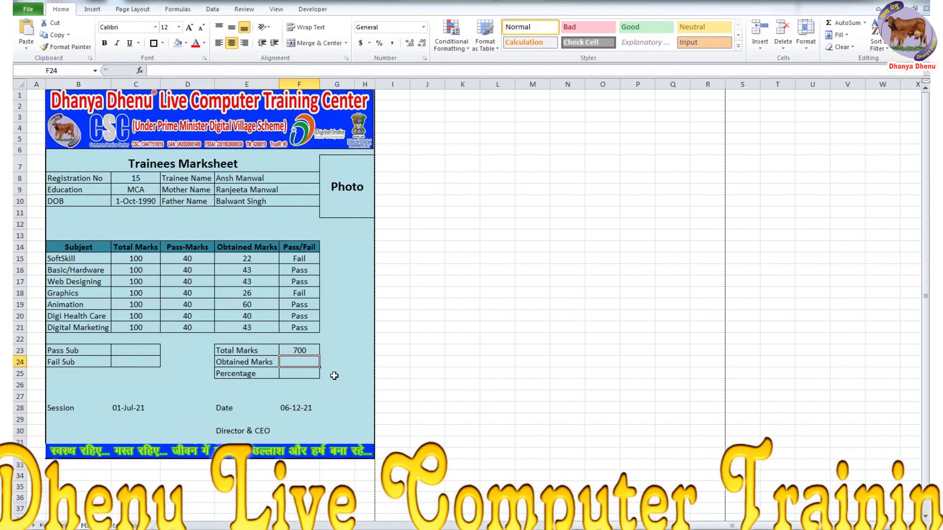
click(233, 70)
key(ctrl+v)
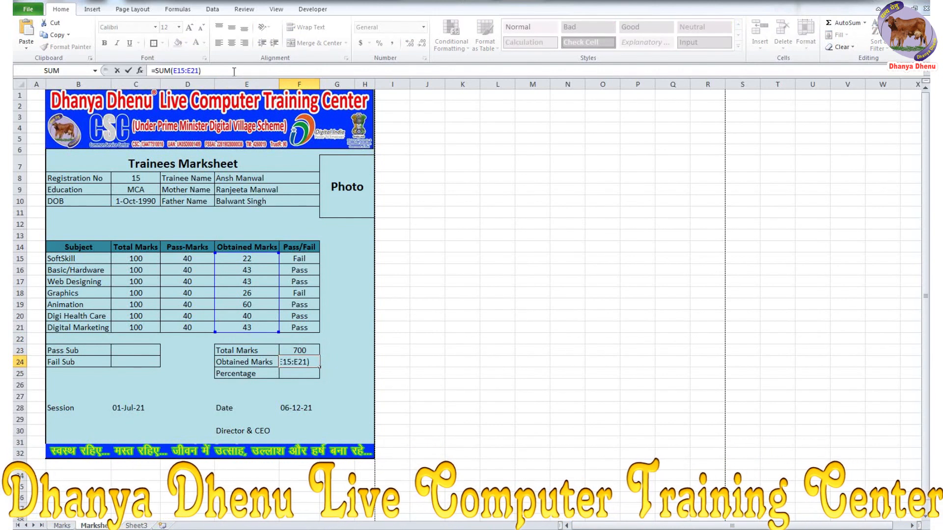
key(Return)
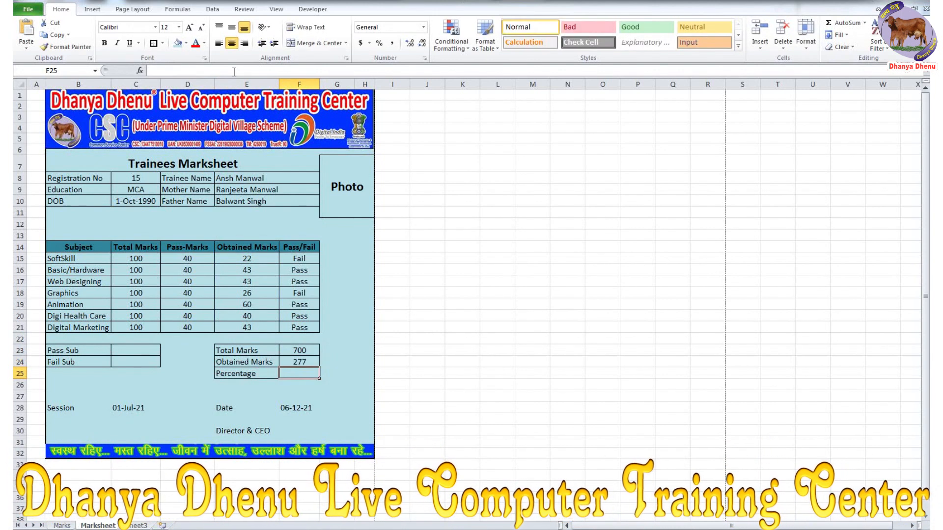
click(310, 352)
click(310, 363)
click(146, 180)
- Enter Registration No 21 and inspect the subjects' total and pass marks
text(21)
key(Return)
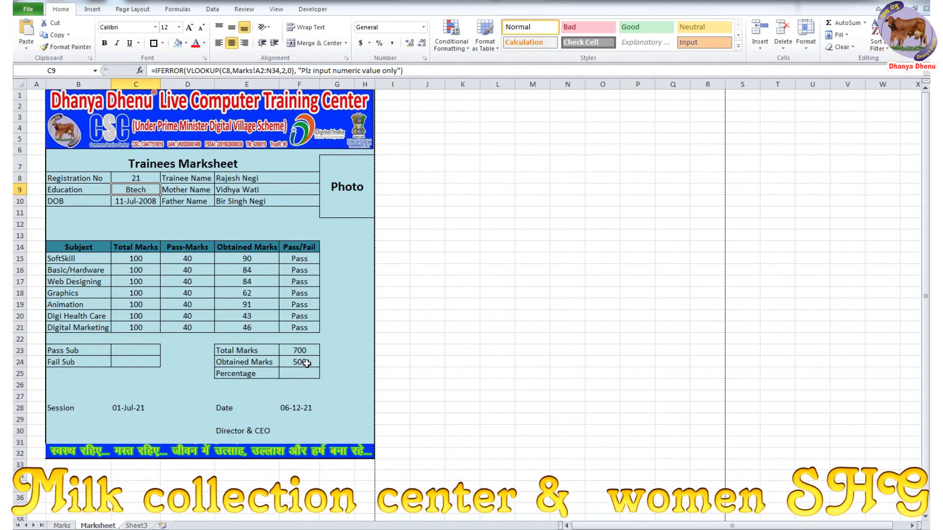
drag(132, 258, 137, 327)
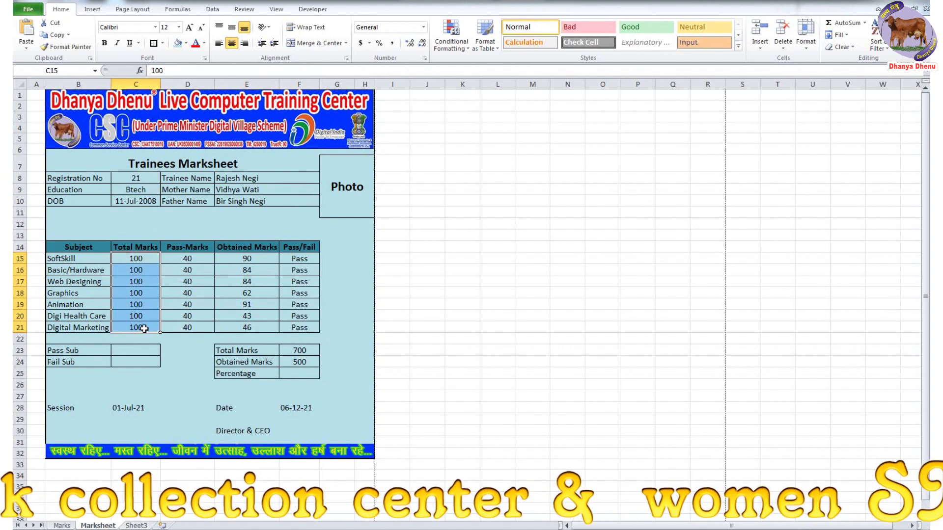
drag(201, 262, 193, 326)
drag(140, 258, 139, 325)
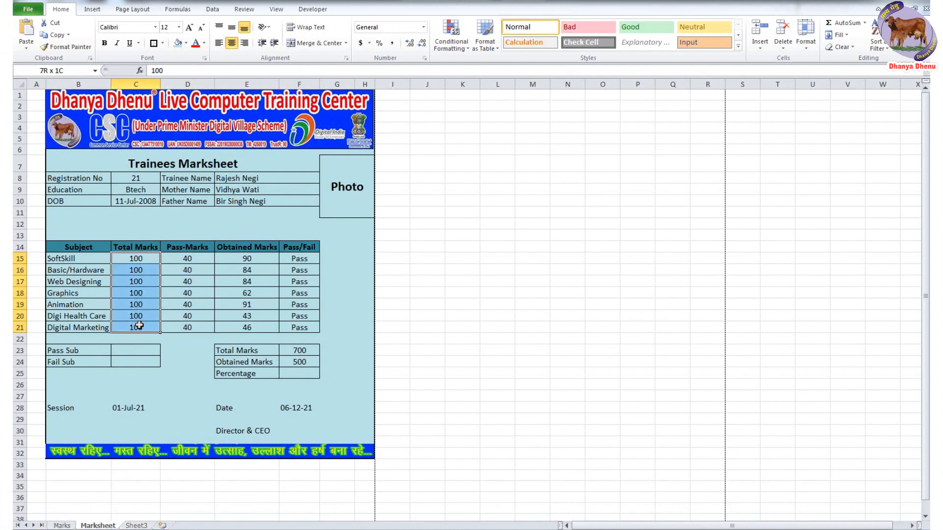
click(300, 351)
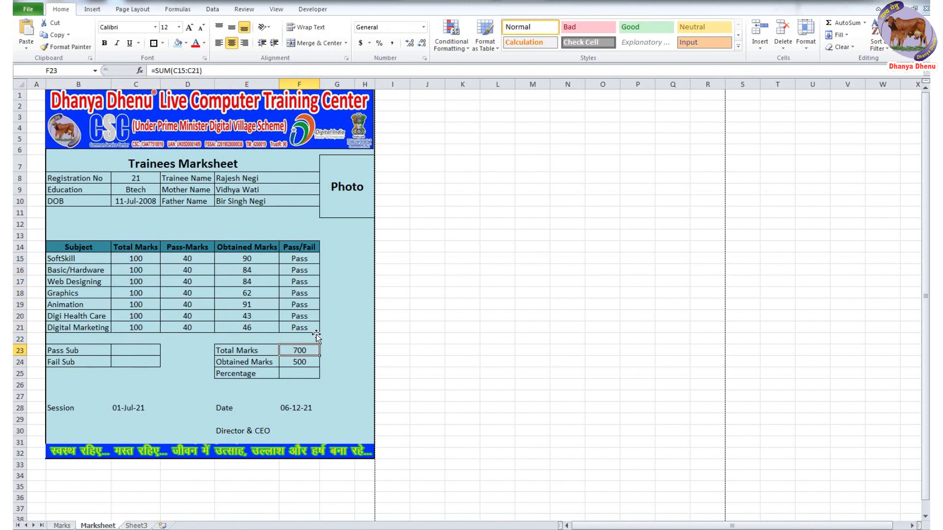
- Review the obtained marks and the Total and Obtained Marks formulas
drag(251, 259, 254, 302)
click(246, 363)
click(303, 363)
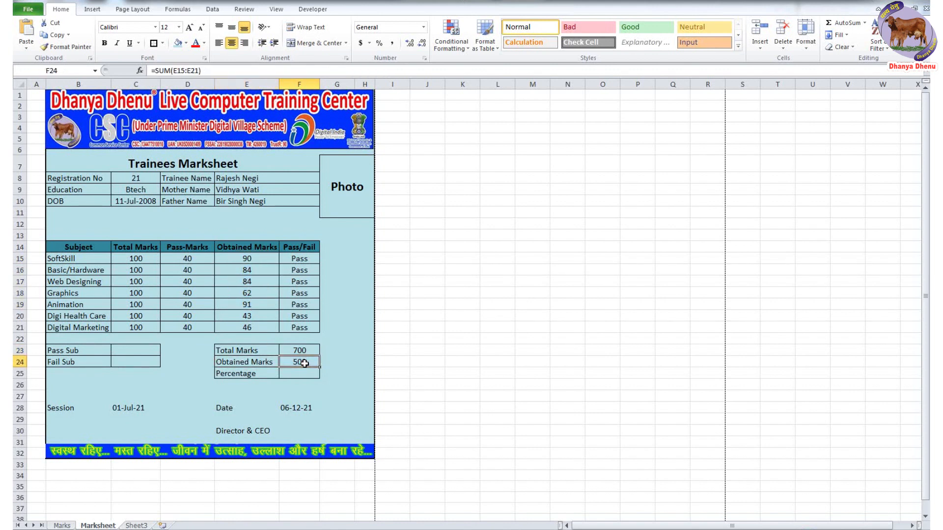
click(309, 350)
click(309, 363)
- Change Registration No in C8 to 31
click(144, 178)
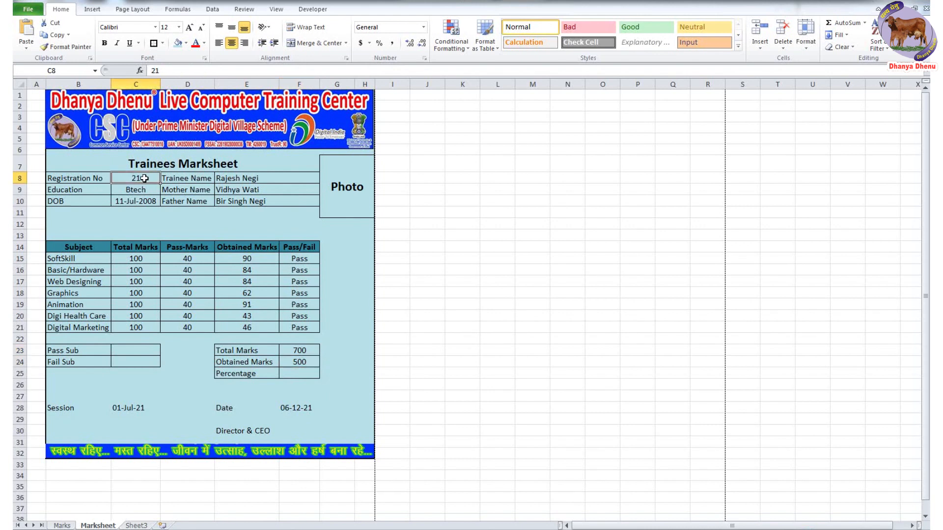
text(31)
key(Return)
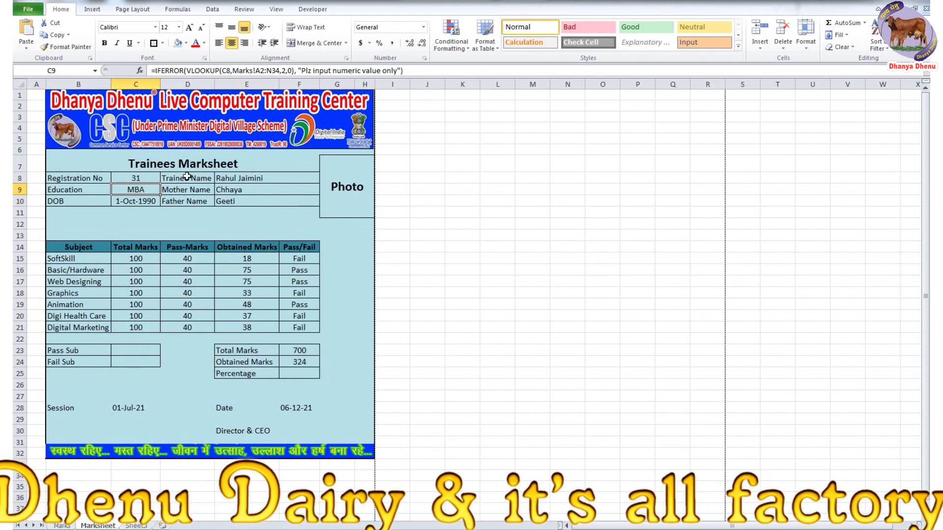
click(301, 375)
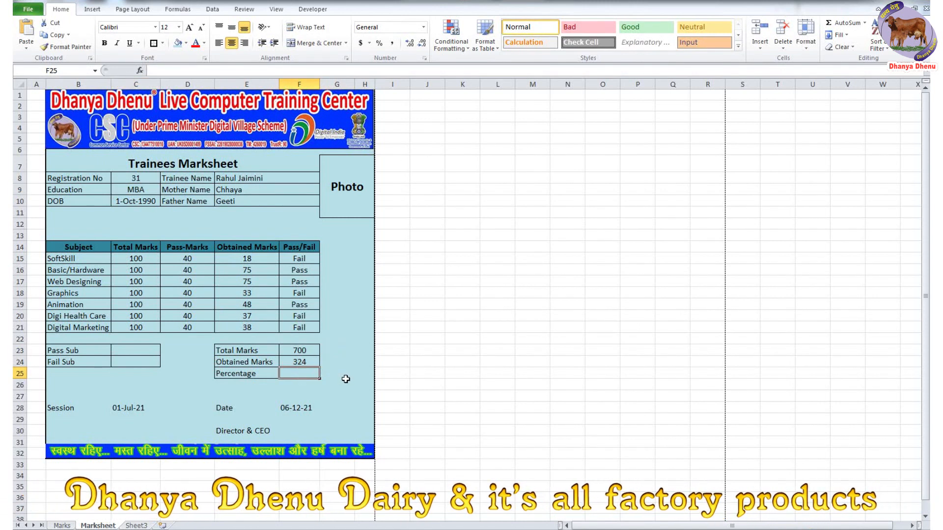
- Enter =(F24*100/F23) in the Percentage cell F25
text(=)
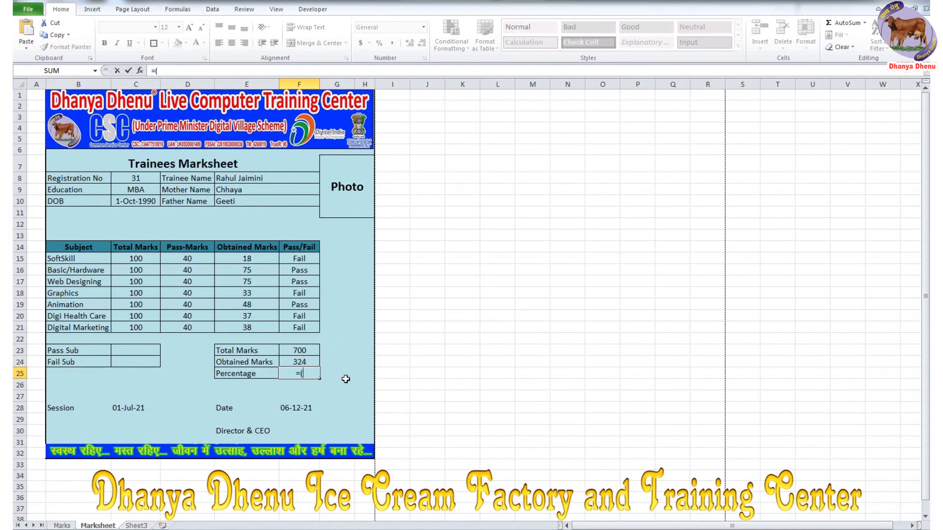
text(()
click(307, 362)
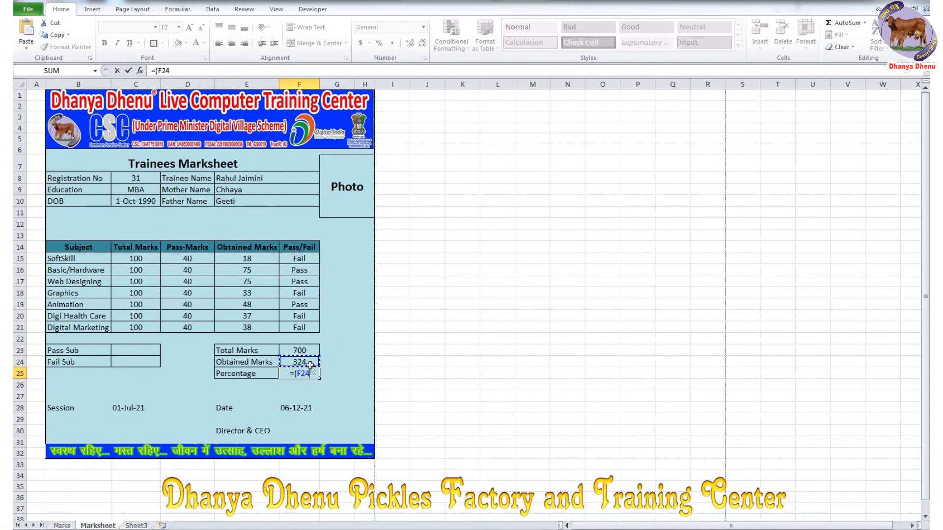
text(*)
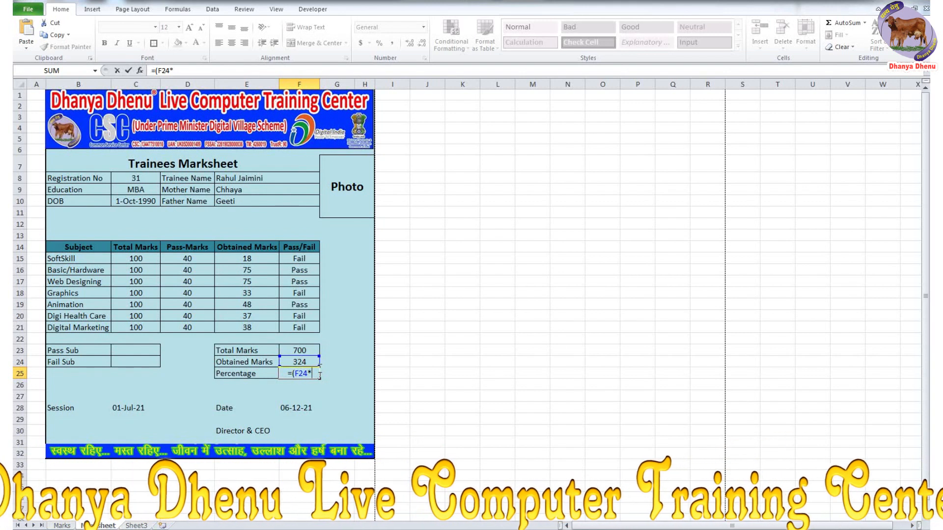
text(100/)
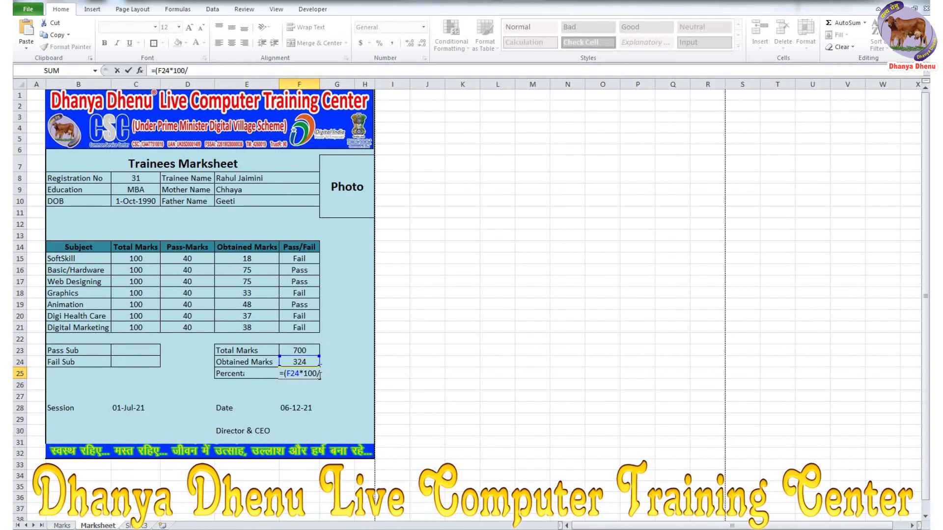
click(307, 349)
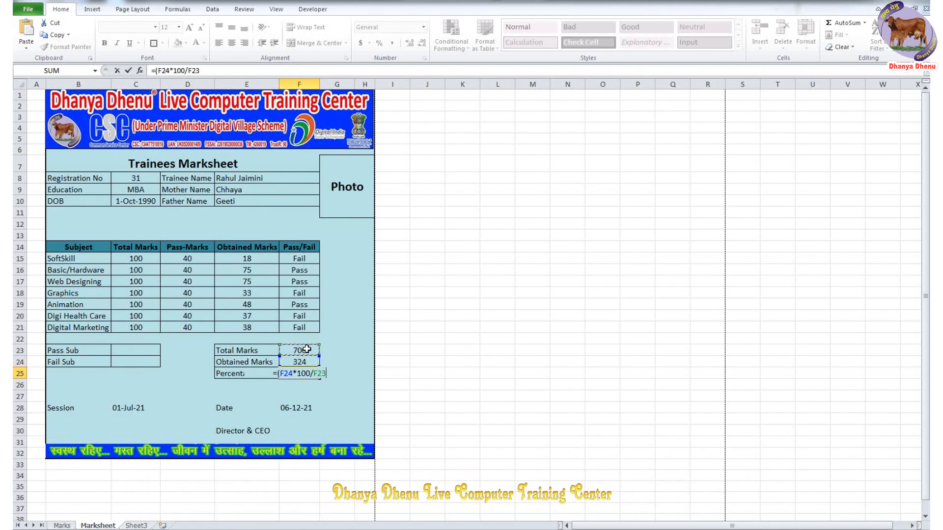
text())
key(Return)
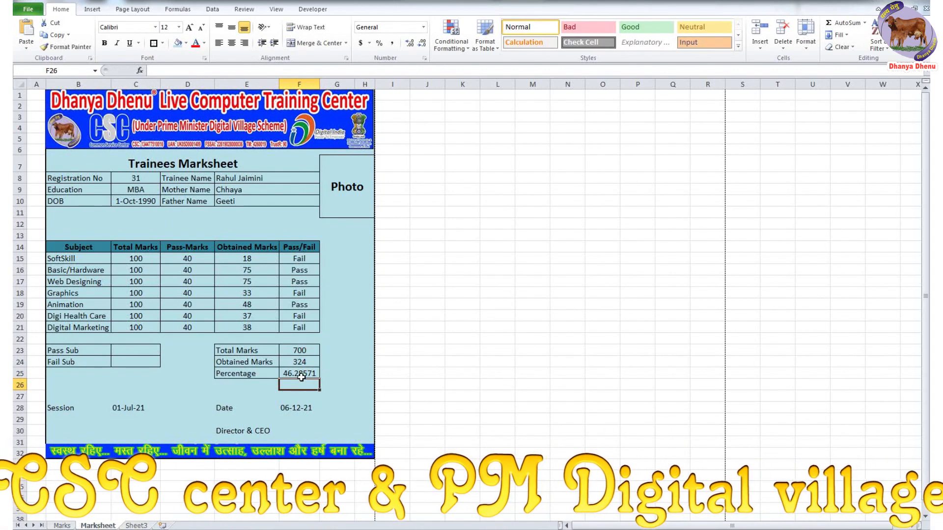
- Set Registration No back to 1 so Percentage shows 71.42857
click(137, 185)
text(1)
key(Return)
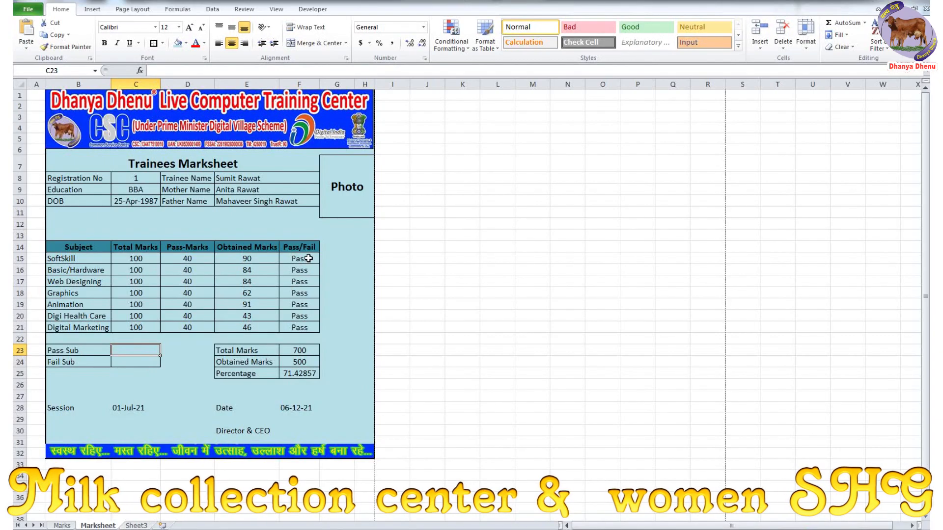
- Enter =COUNTIF(F15:F21, "Pass") in the Pass Sub cell C23
drag(299, 259, 308, 320)
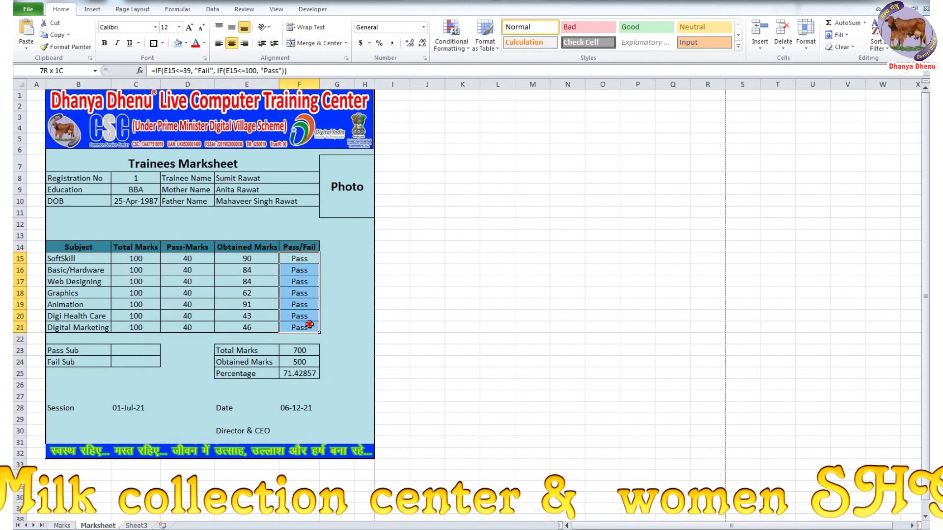
click(140, 354)
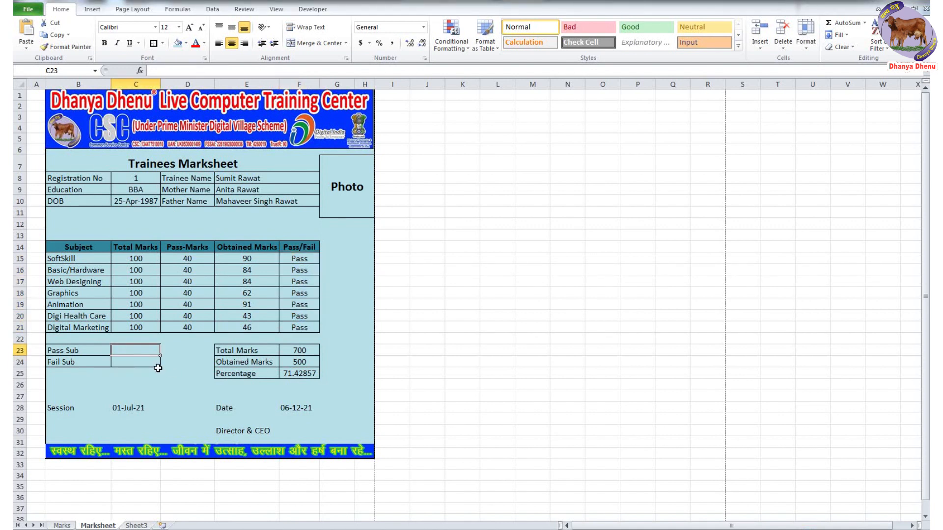
text(=)
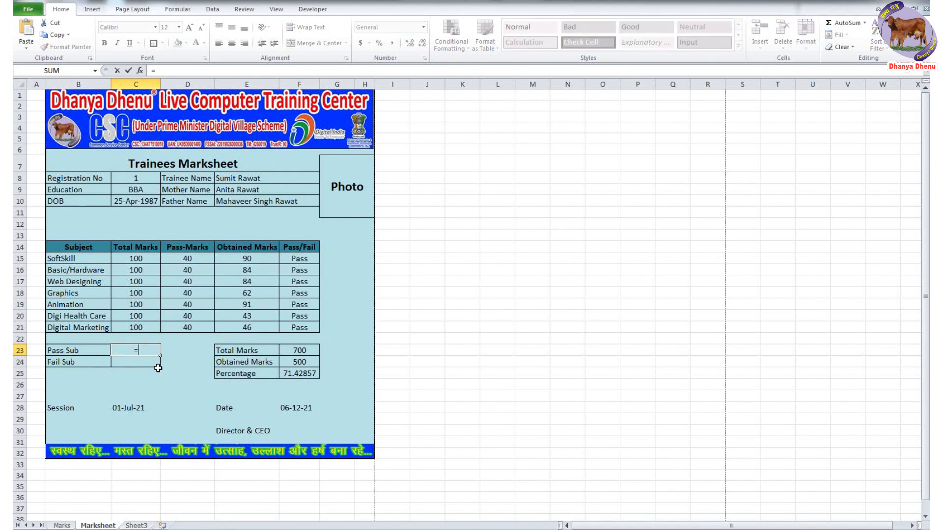
text(count)
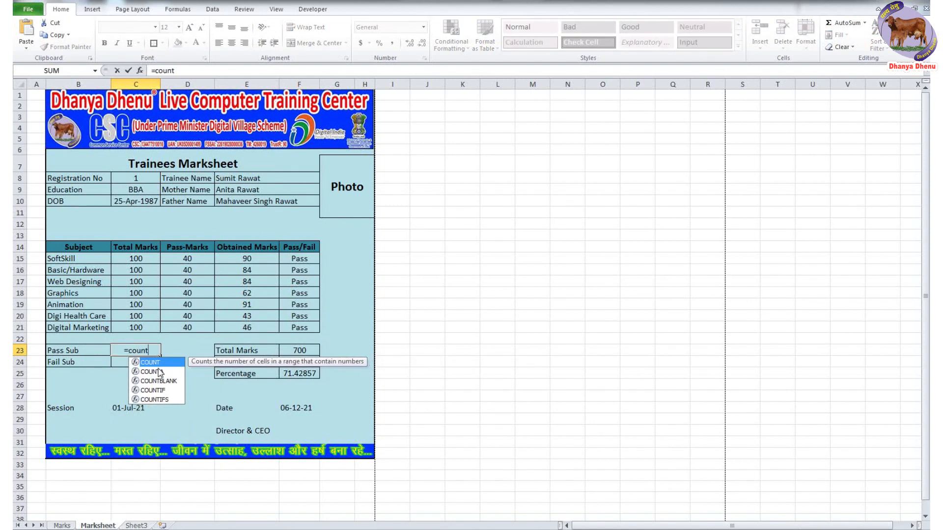
double_click(162, 390)
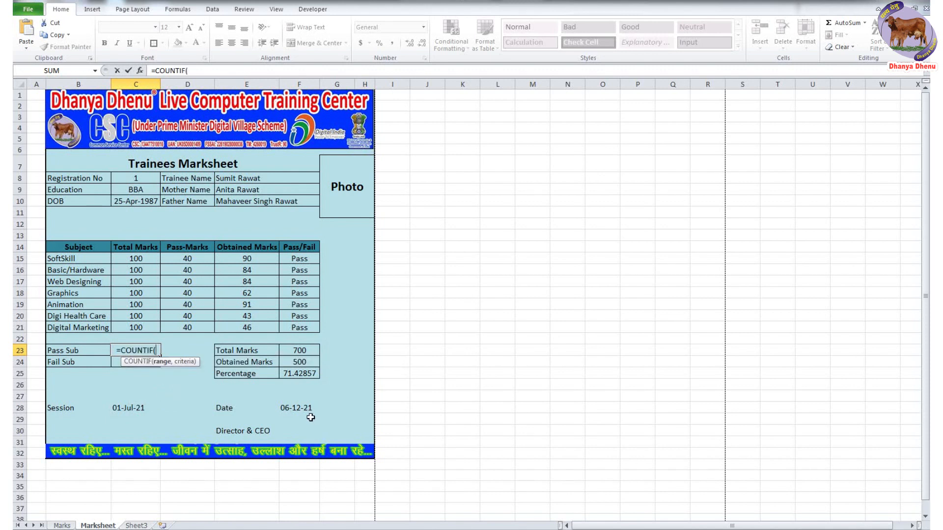
click(309, 260)
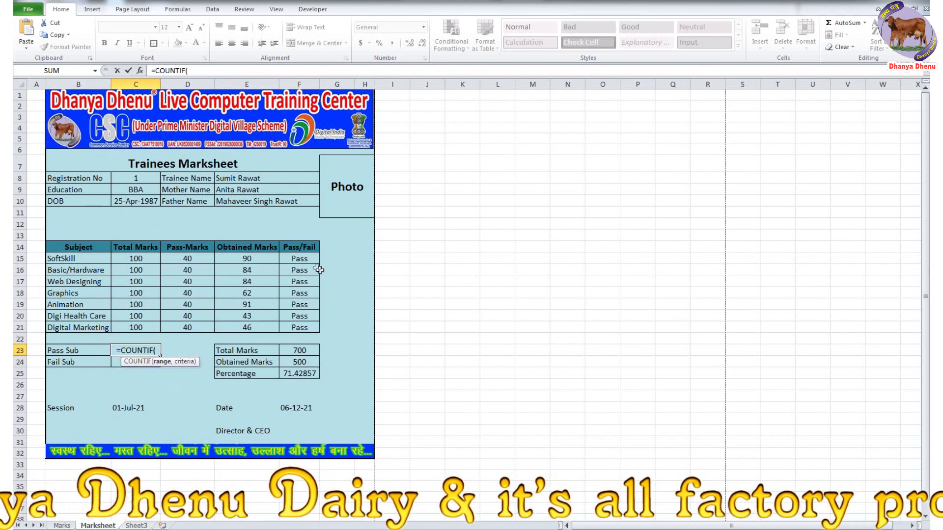
drag(309, 260, 308, 327)
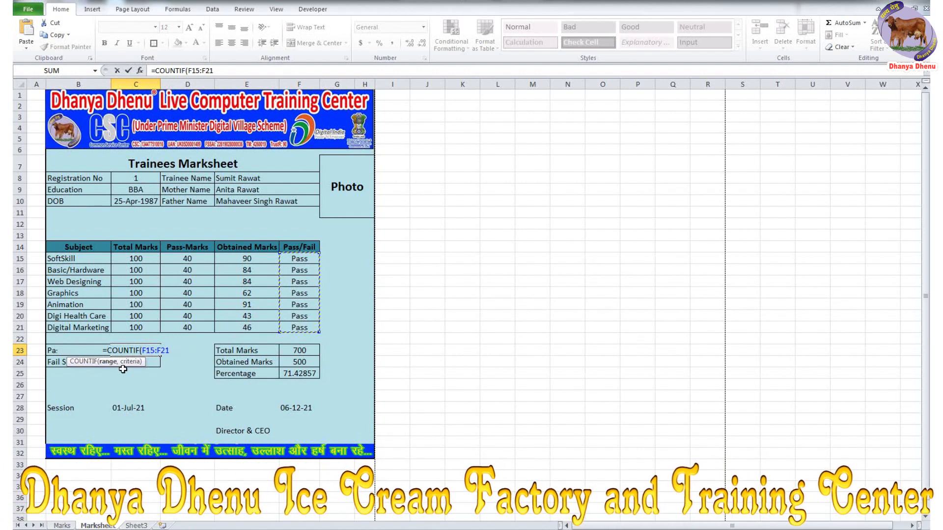
text(,)
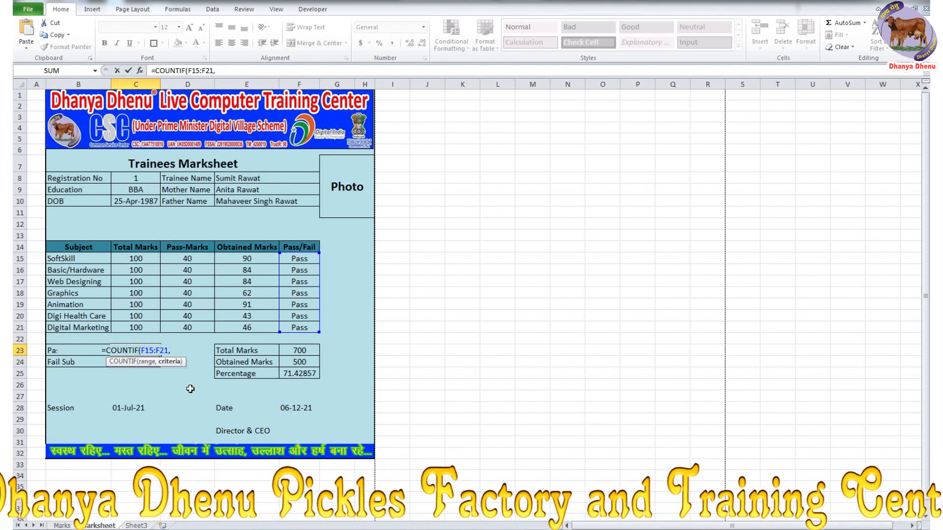
text( ")
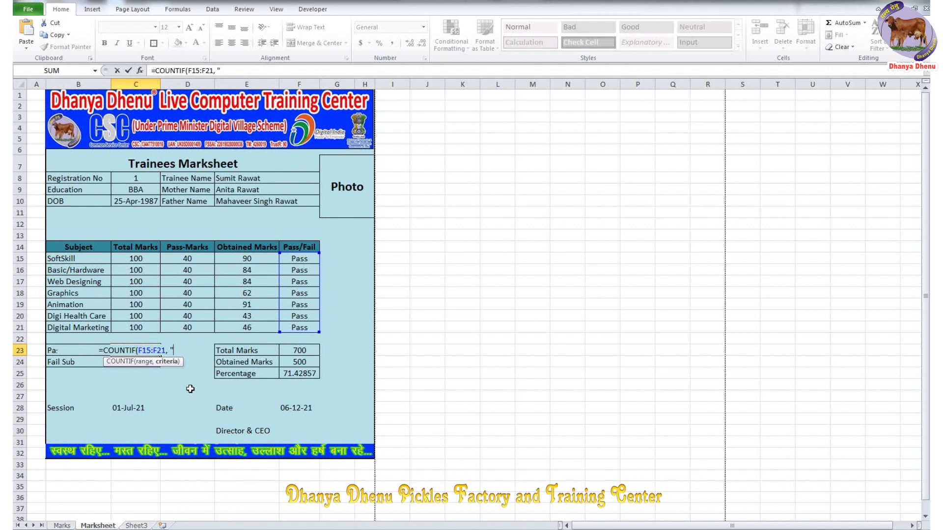
text(P)
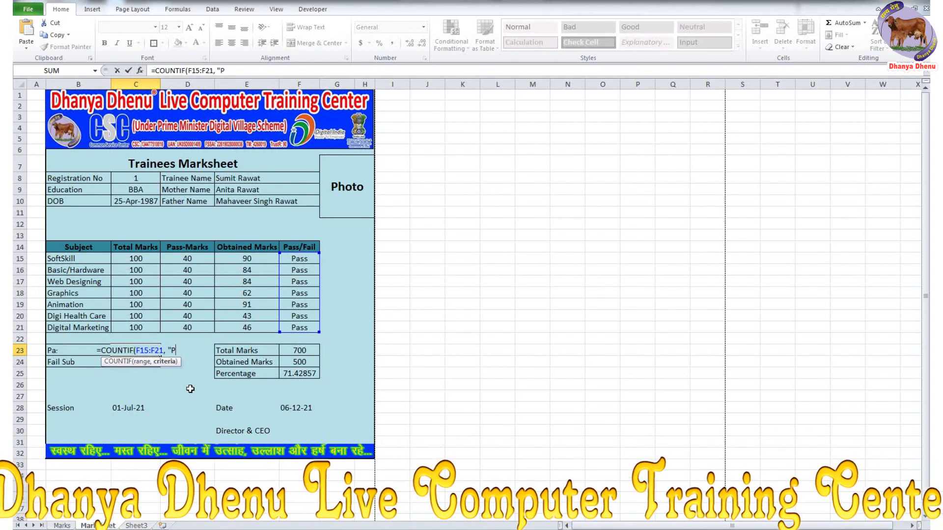
text(ass")
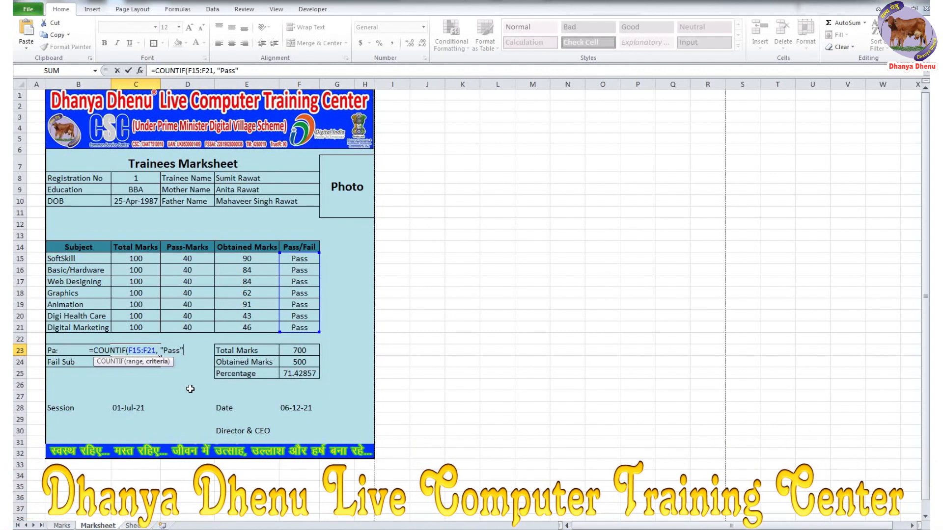
text())
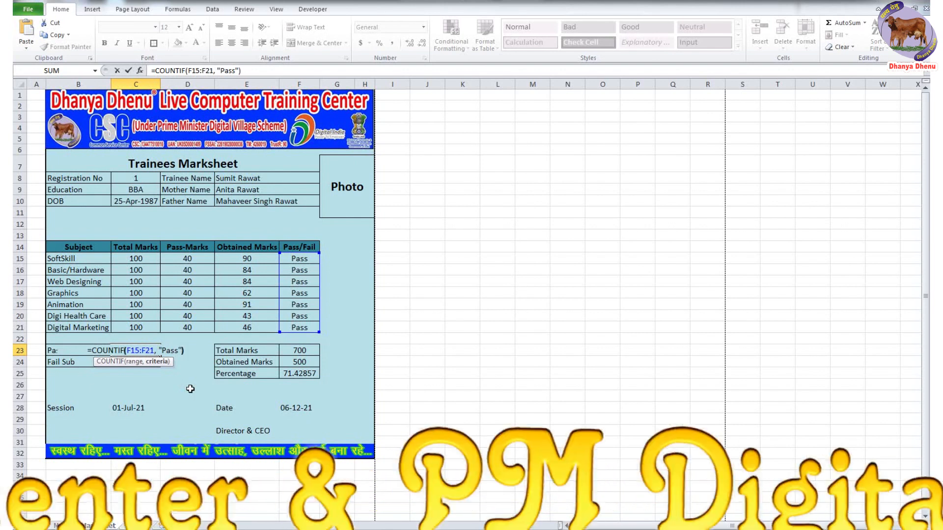
key(Return)
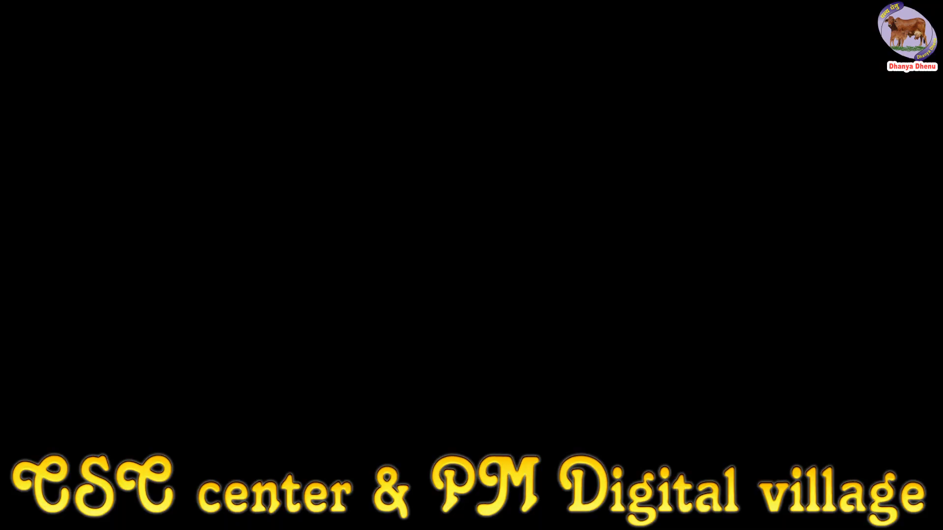
- Copy C23's COUNTIF formula into the Fail Sub cell C24
drag(299, 258, 309, 327)
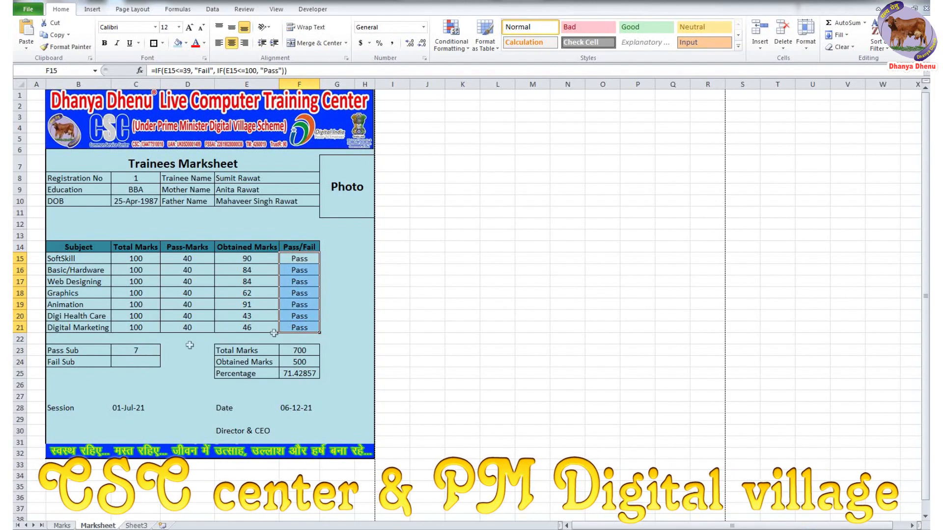
click(145, 362)
click(143, 350)
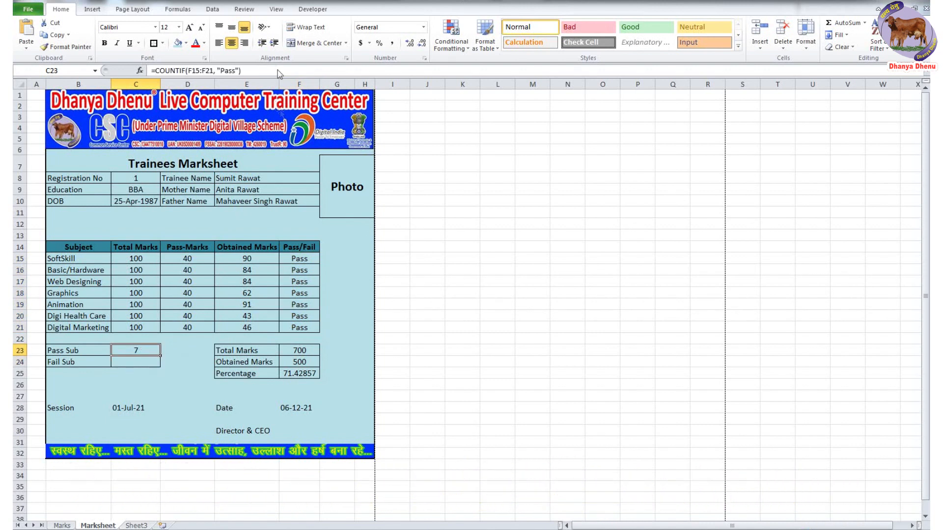
click(241, 70)
drag(241, 71, 132, 75)
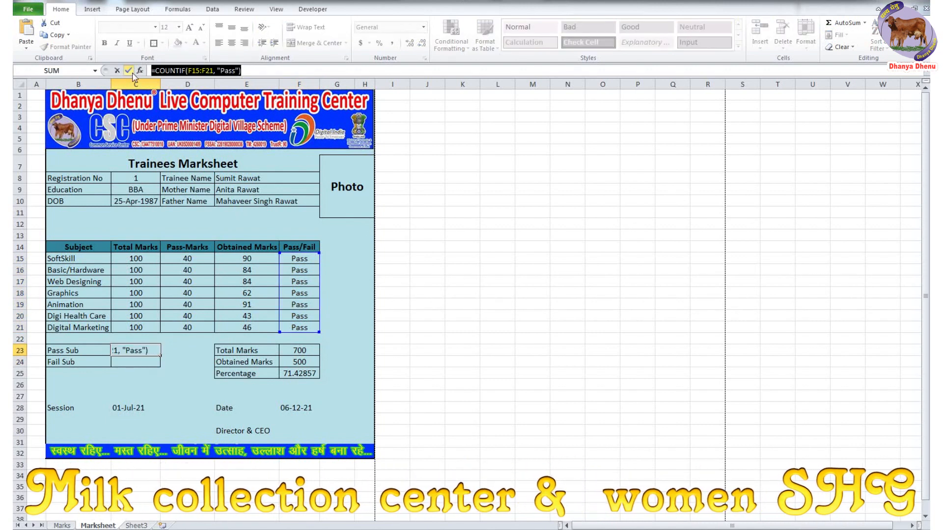
click(128, 70)
click(135, 362)
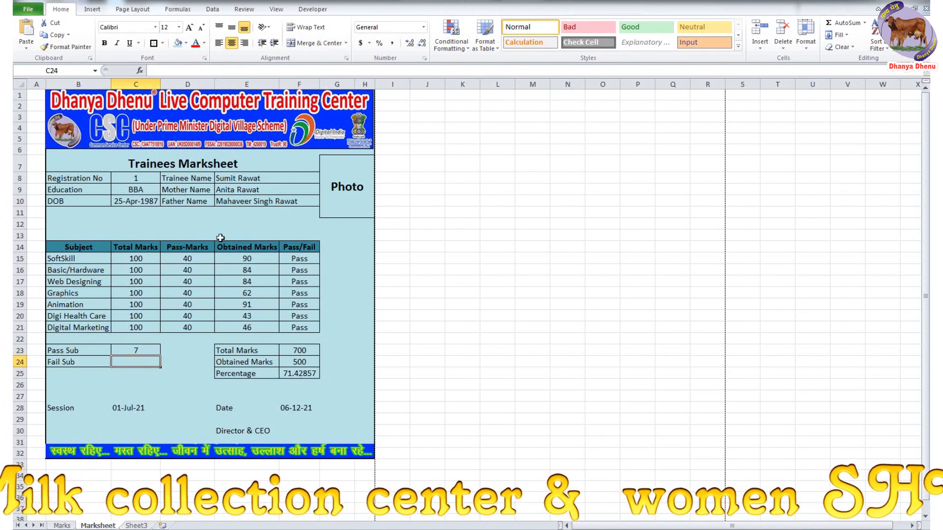
click(195, 69)
text(=COUNTIF(F15:F21,"Pass"))
key(Return)
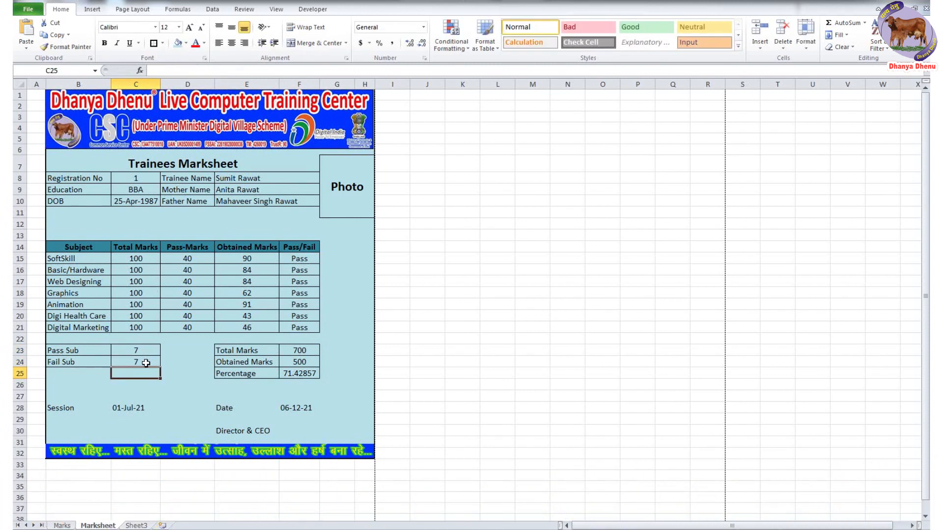
- Change C24's criterion from "Pass" to "Fail" and check both count formulas
click(145, 361)
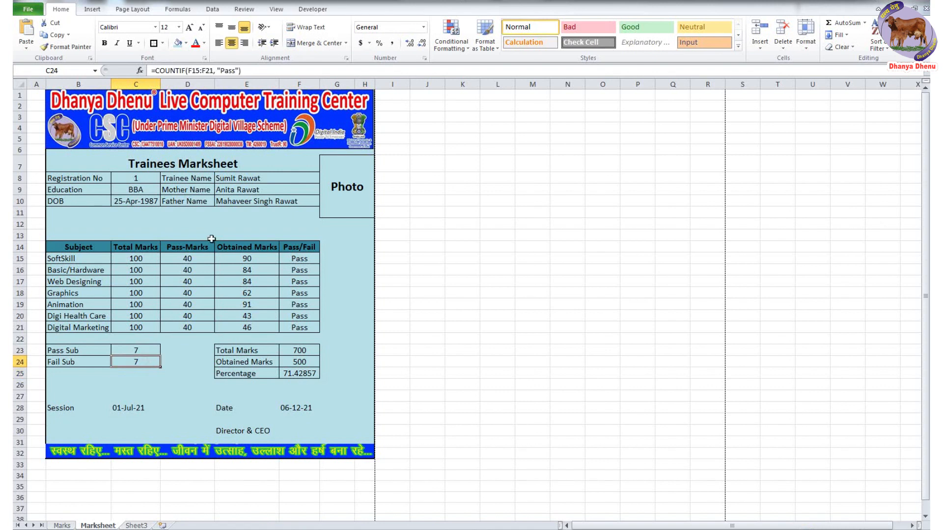
double_click(223, 72)
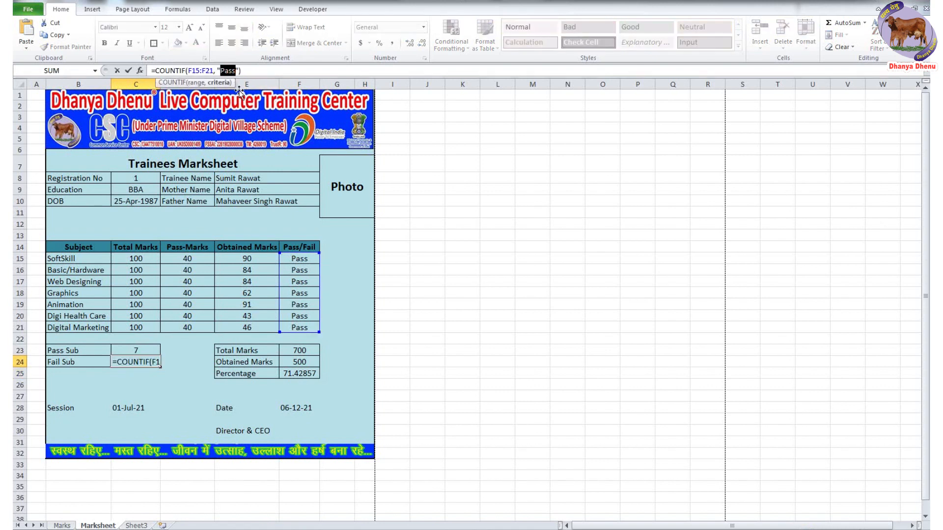
text(Fai)
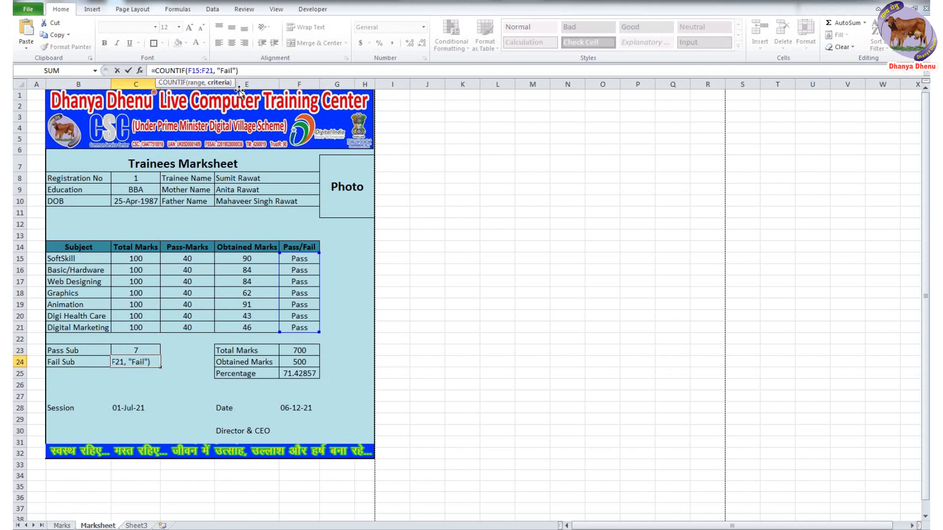
text(l)
key(Return)
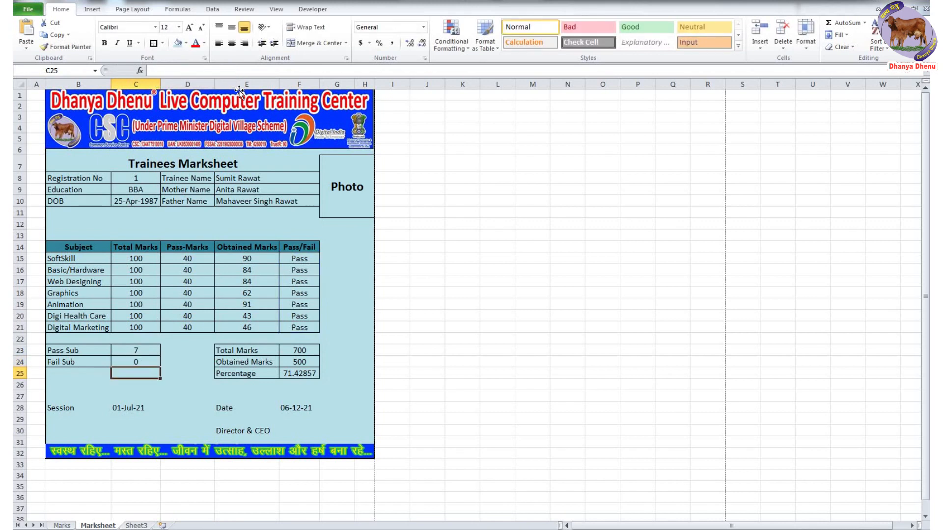
click(144, 351)
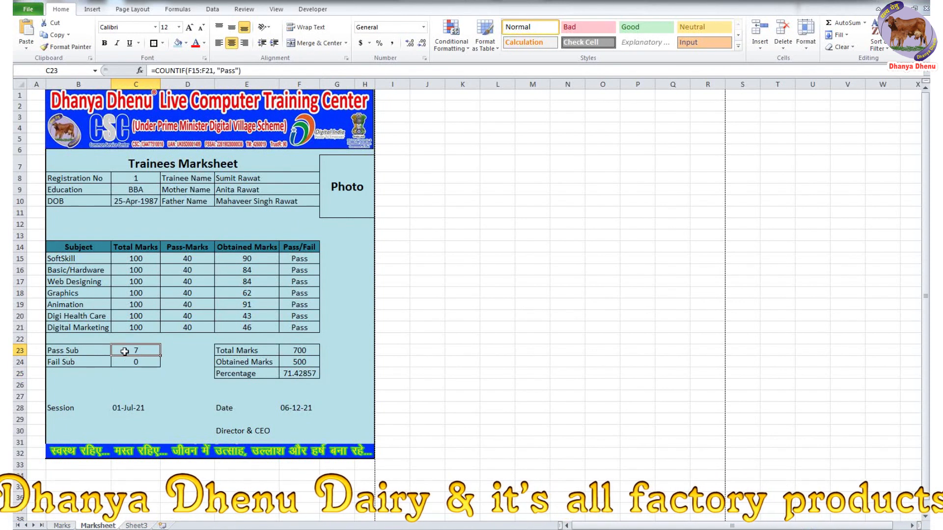
click(145, 362)
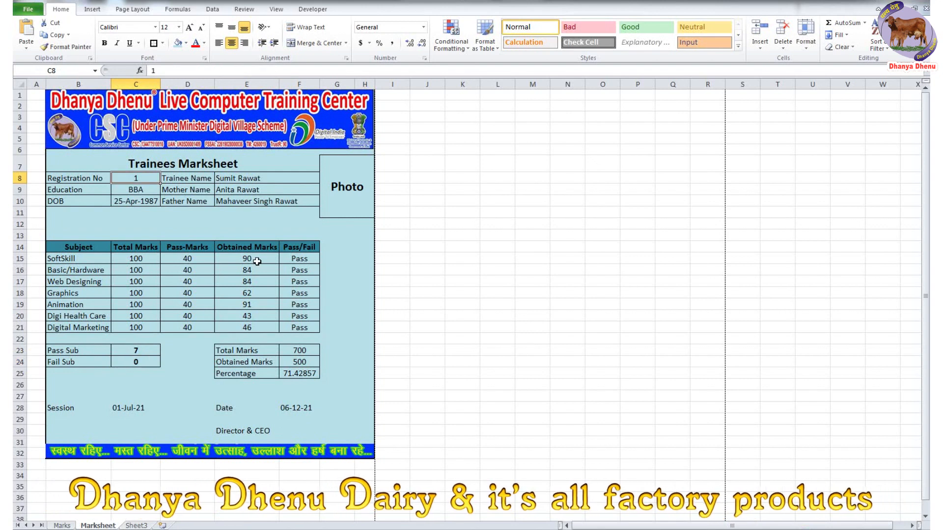
- Enter Registration No 5 and review the updated Pass and Fail counts
text(5)
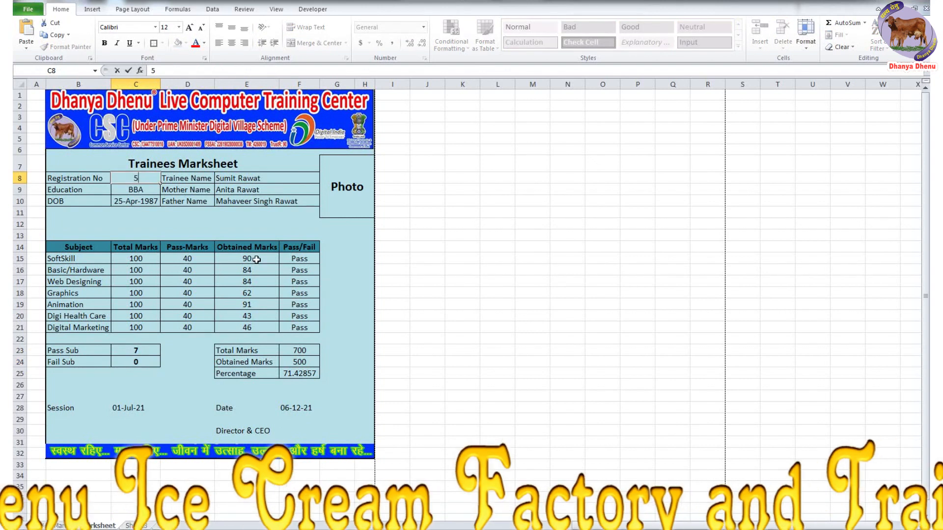
key(Return)
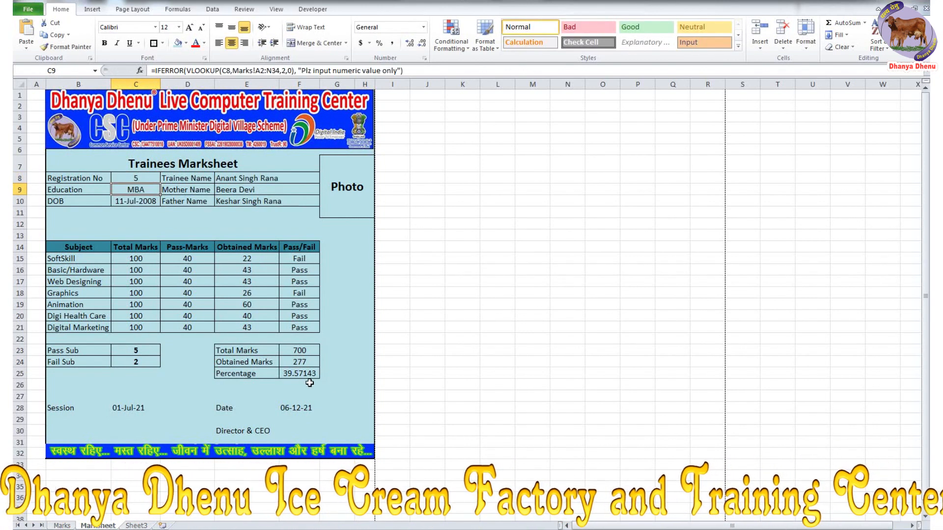
click(140, 362)
click(143, 350)
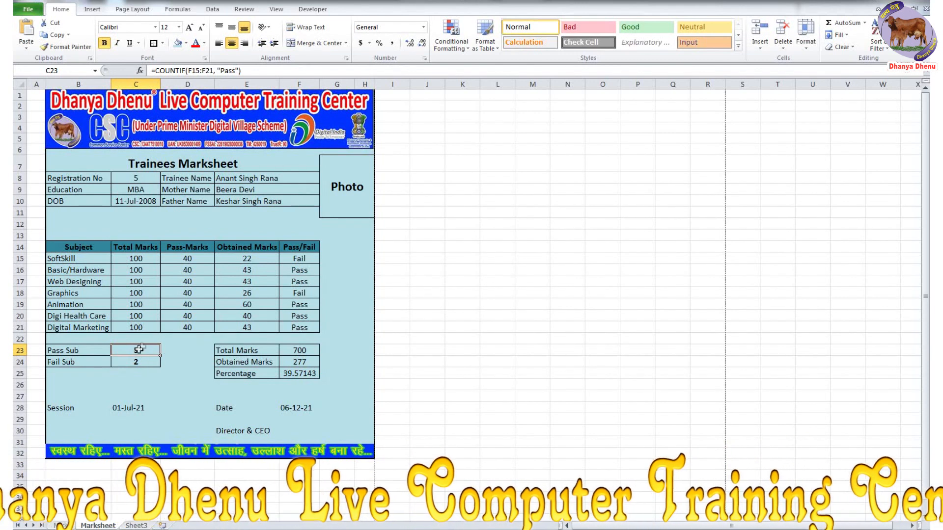
- Enter Registration No 31, giving 3 passed and 4 failed, and select the Photo cell G7
click(136, 178)
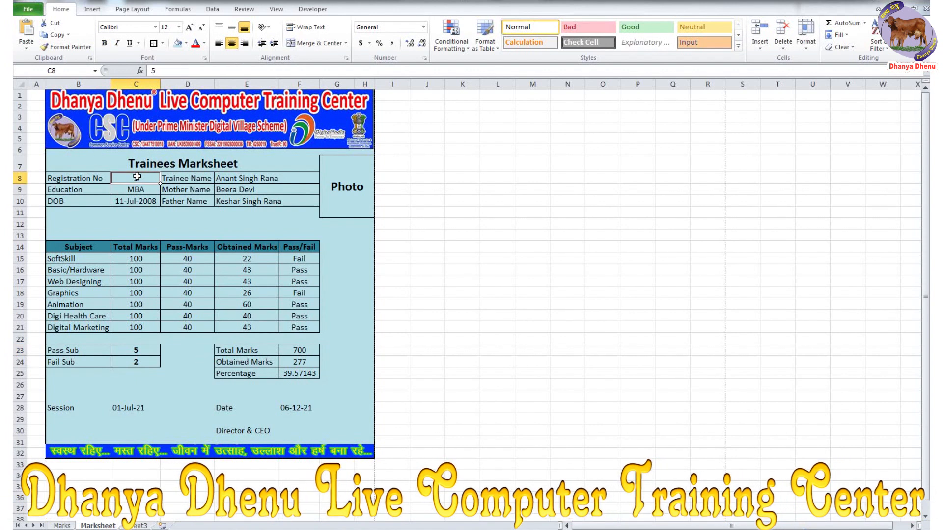
text(31)
key(Return)
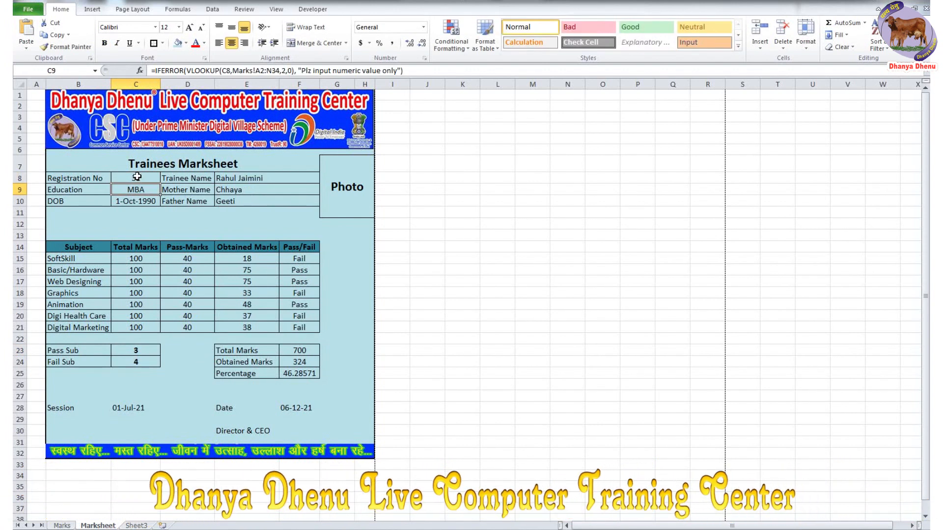
click(332, 192)
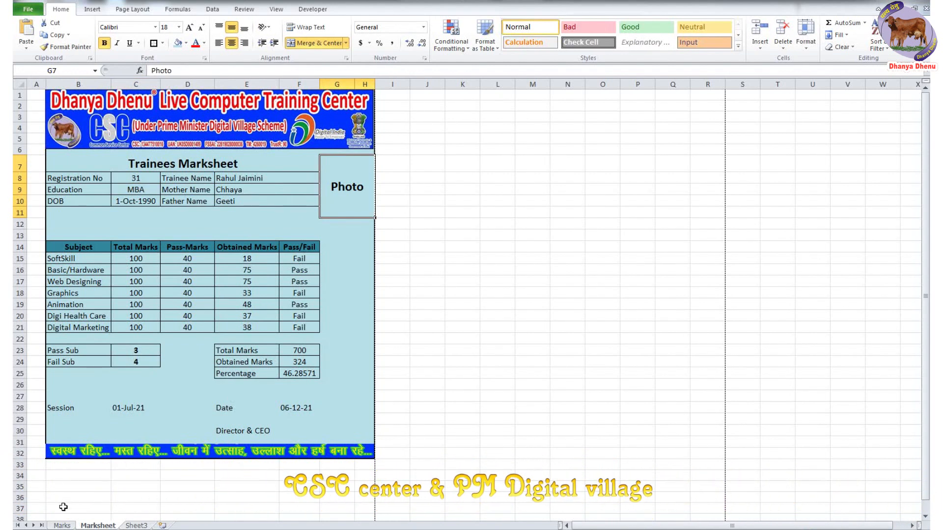
click(62, 526)
- Copy the registration 5 trainee's photo from Marks and fit it into the Marksheet's G7 Photo box
scroll(707, 211, up, 4)
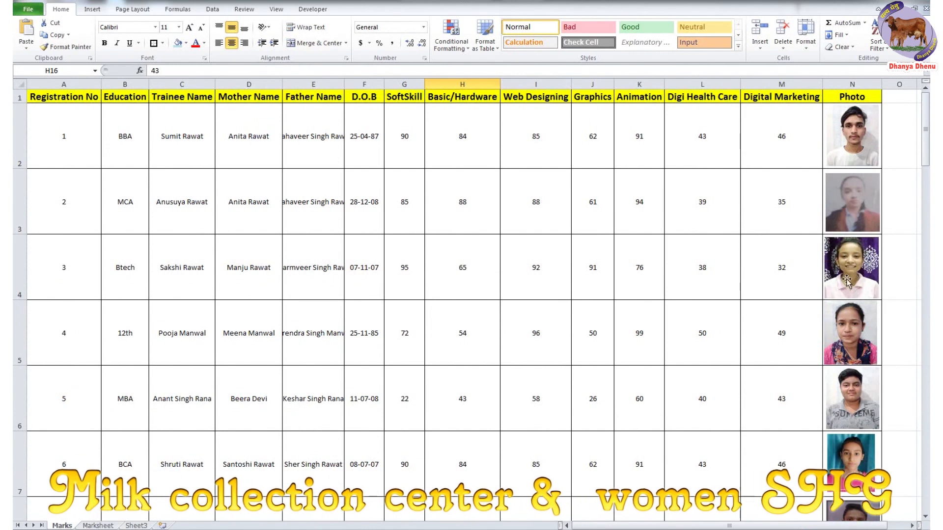
click(847, 390)
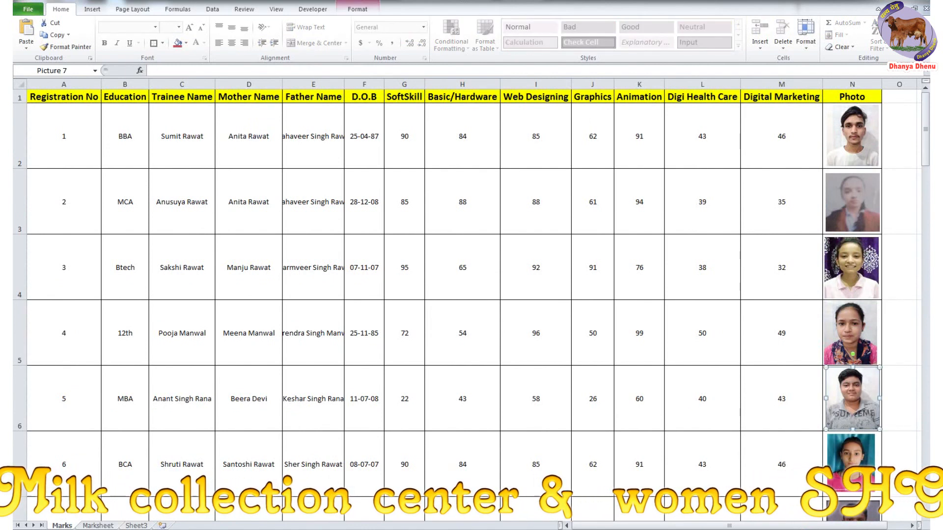
click(97, 526)
key(ctrl+v)
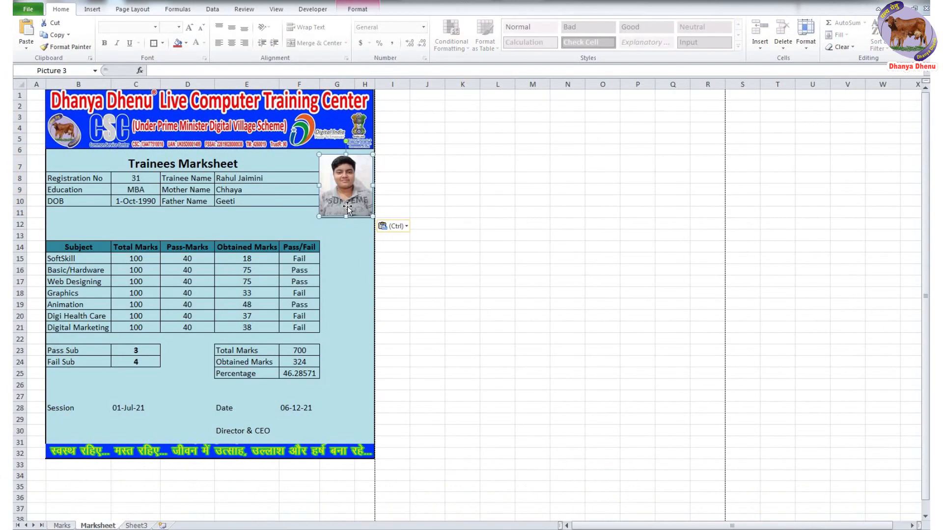
drag(343, 198, 342, 195)
click(346, 195)
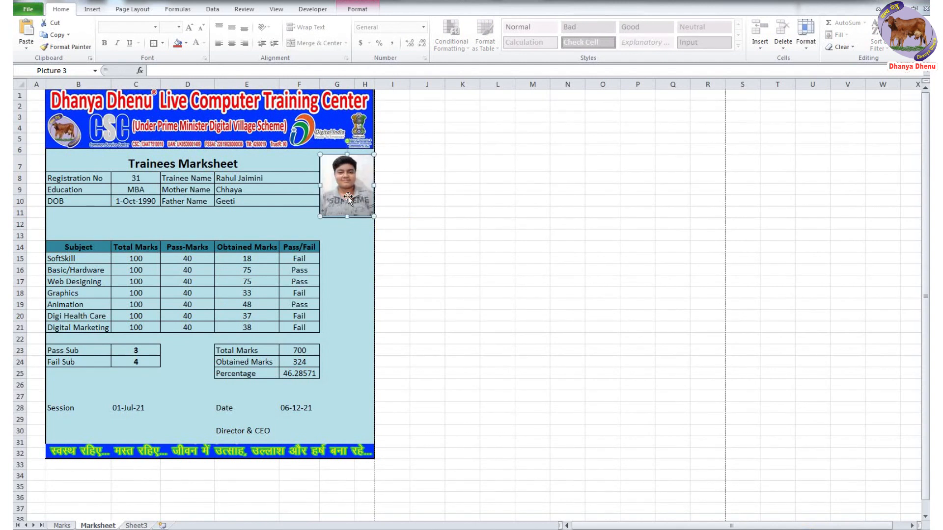
click(428, 202)
key(Return)
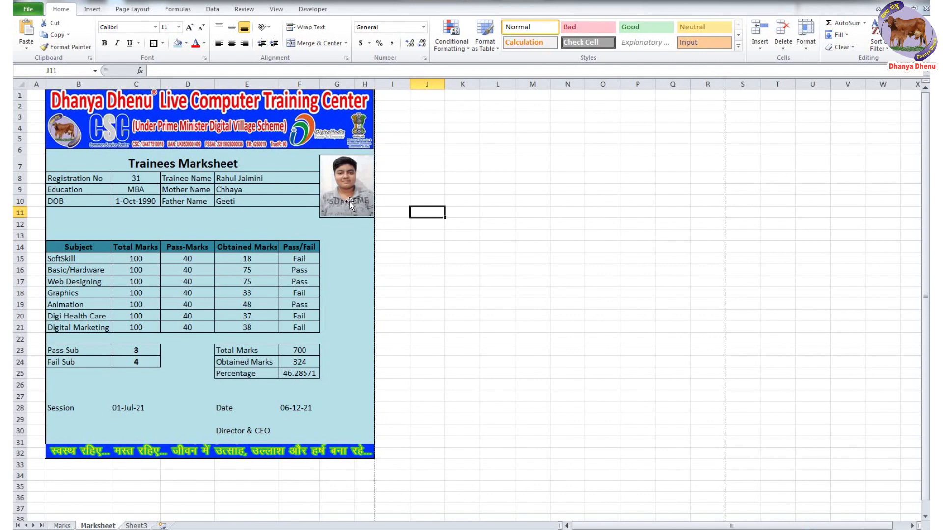
key(alt+Tab)
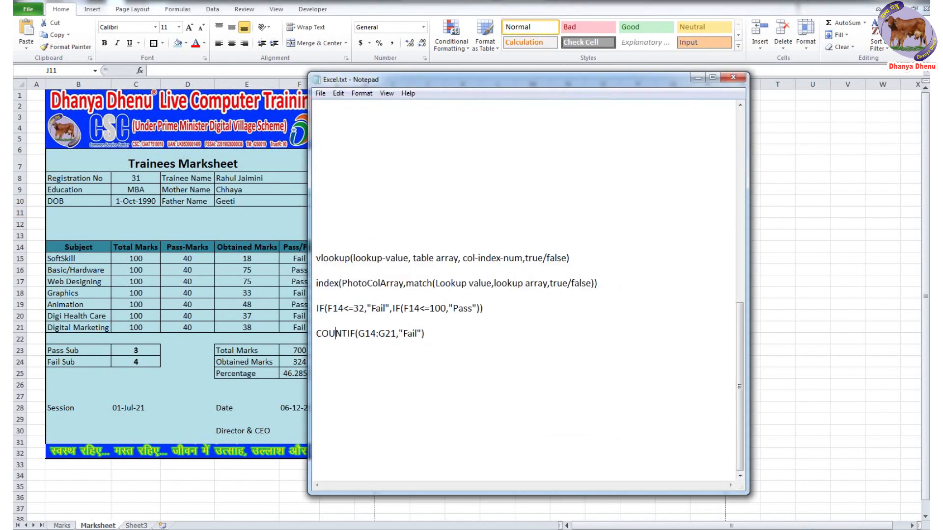
drag(318, 283, 597, 285)
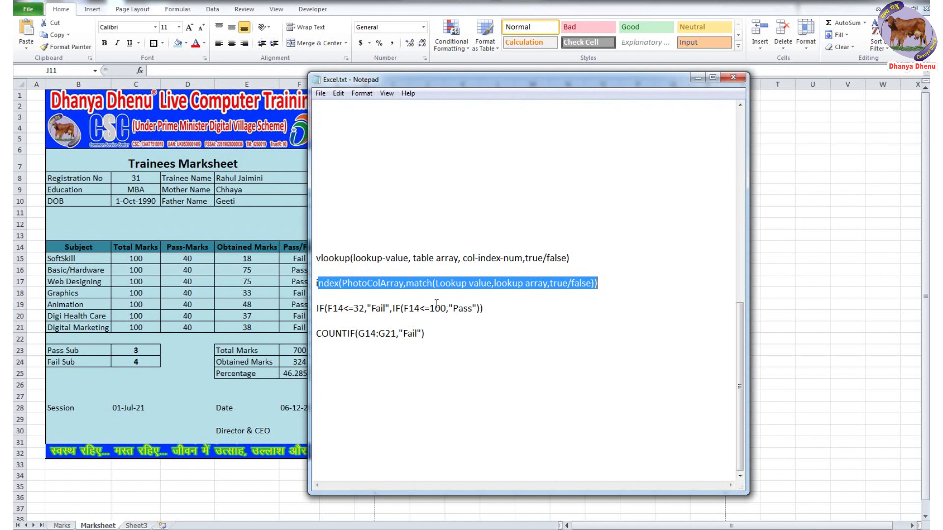
click(326, 285)
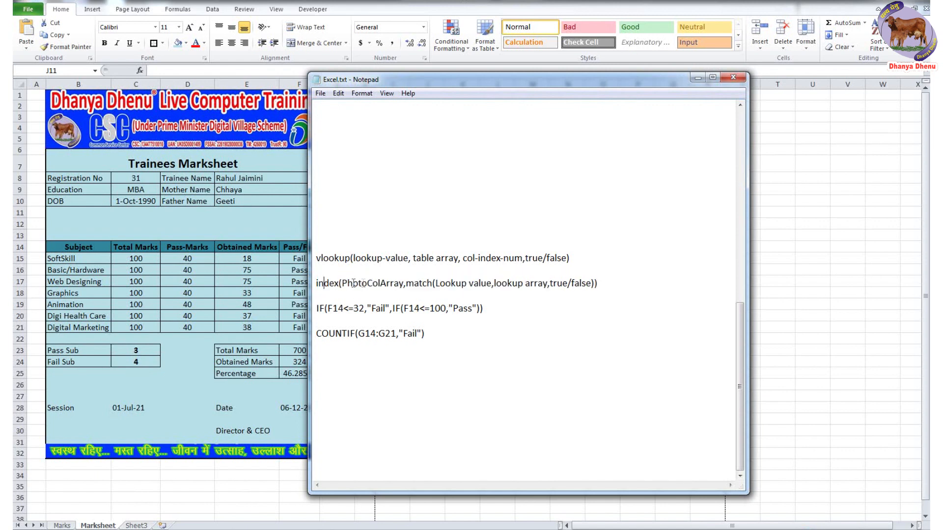
click(69, 522)
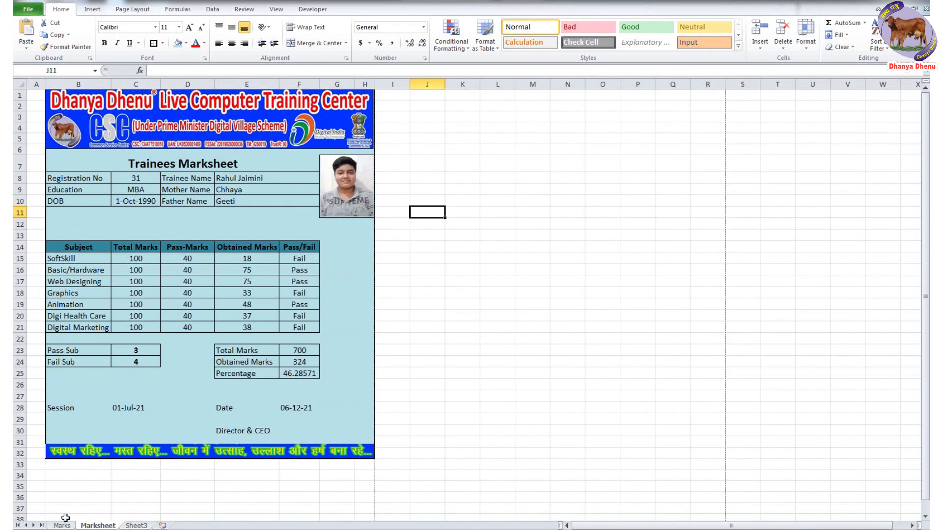
click(62, 525)
click(852, 84)
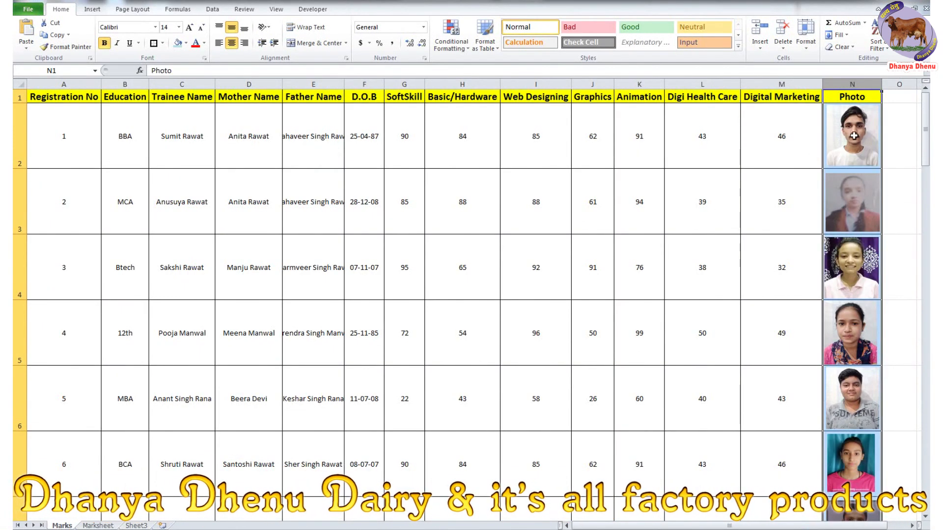
key(alt+Tab)
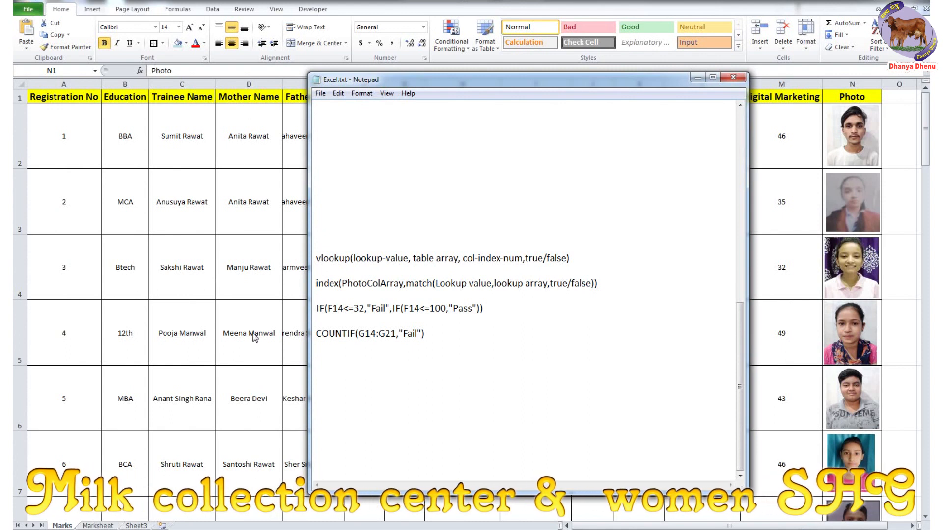
click(219, 351)
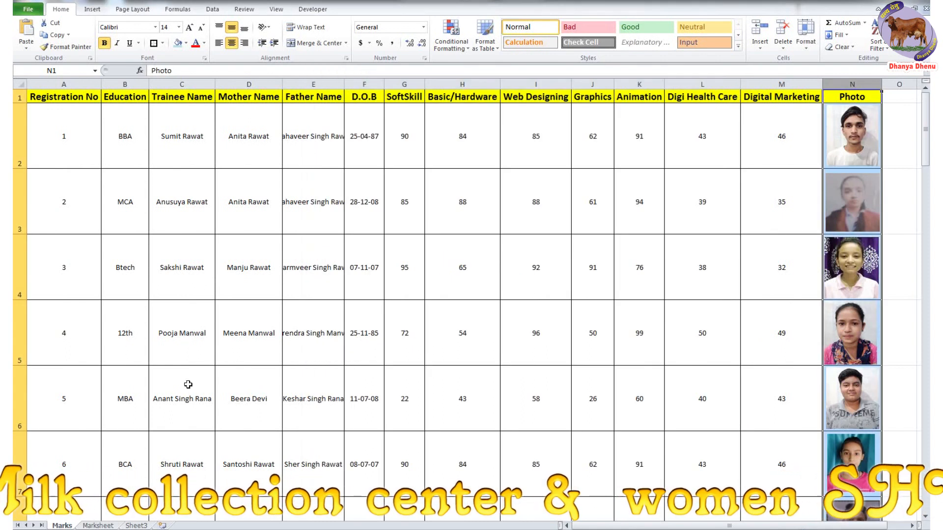
click(98, 525)
click(343, 208)
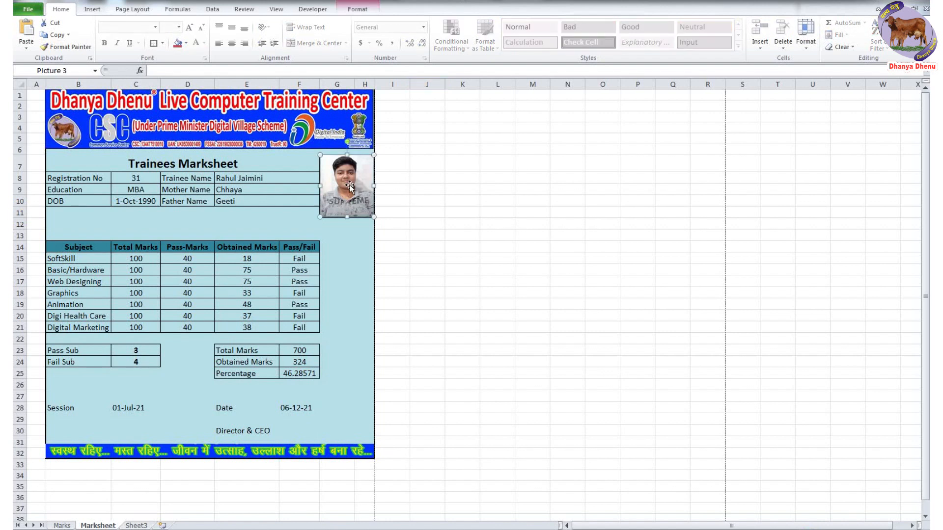
- In Name Manager, start a new name PhotoChange whose Refers to begins =index( on the Marks sheet
click(178, 10)
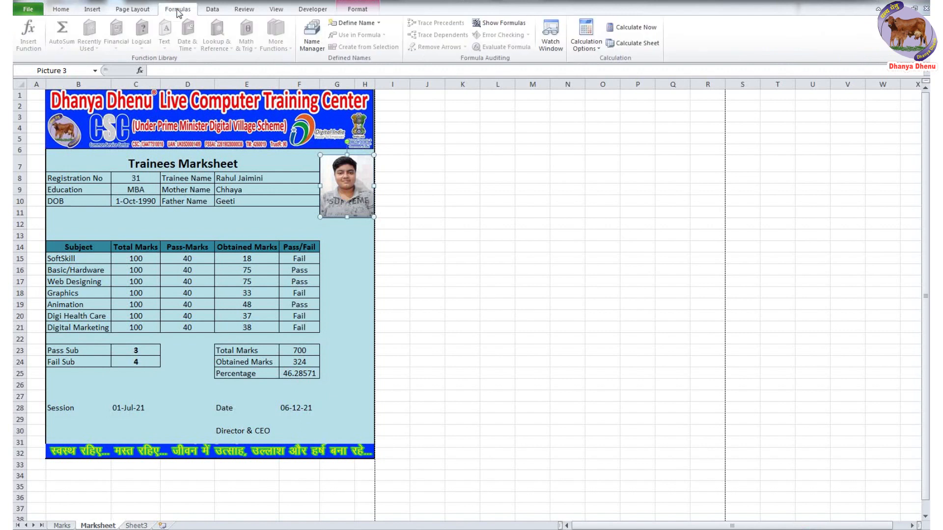
click(312, 47)
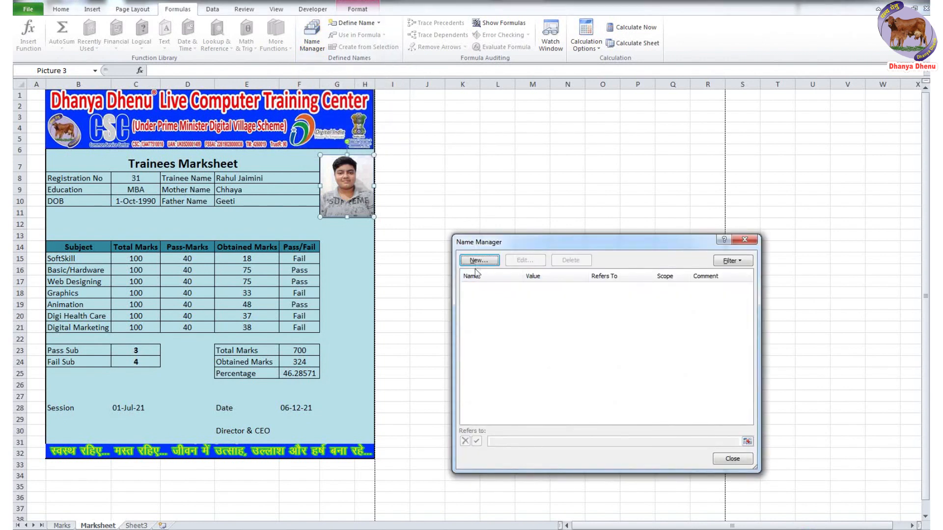
drag(507, 243, 476, 123)
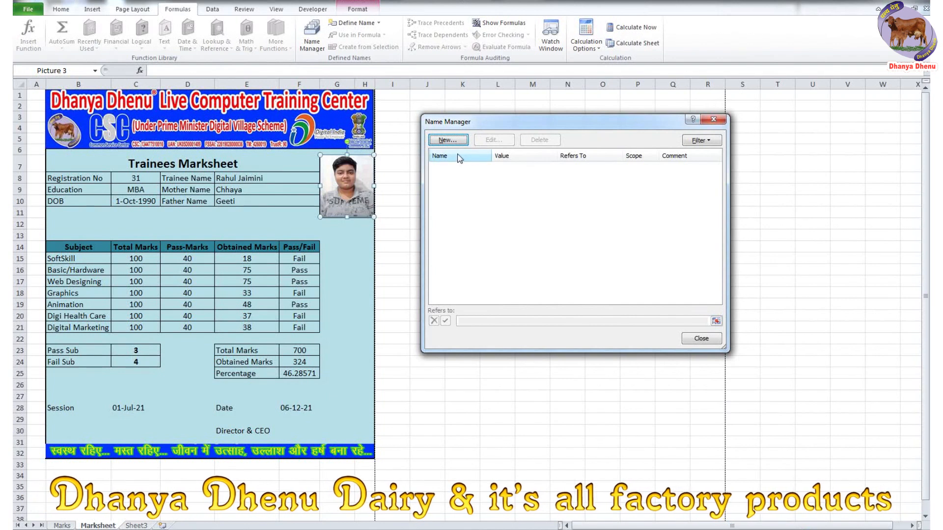
click(448, 140)
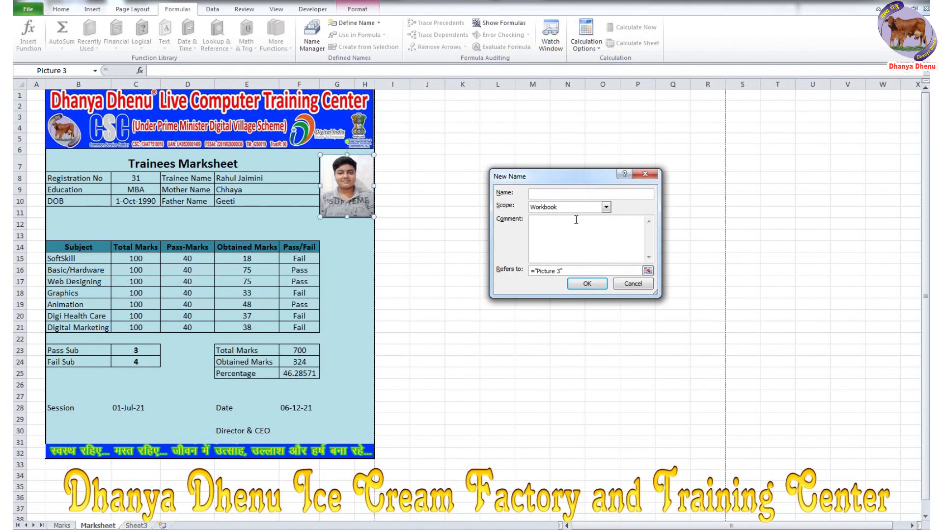
text(PhotoChange)
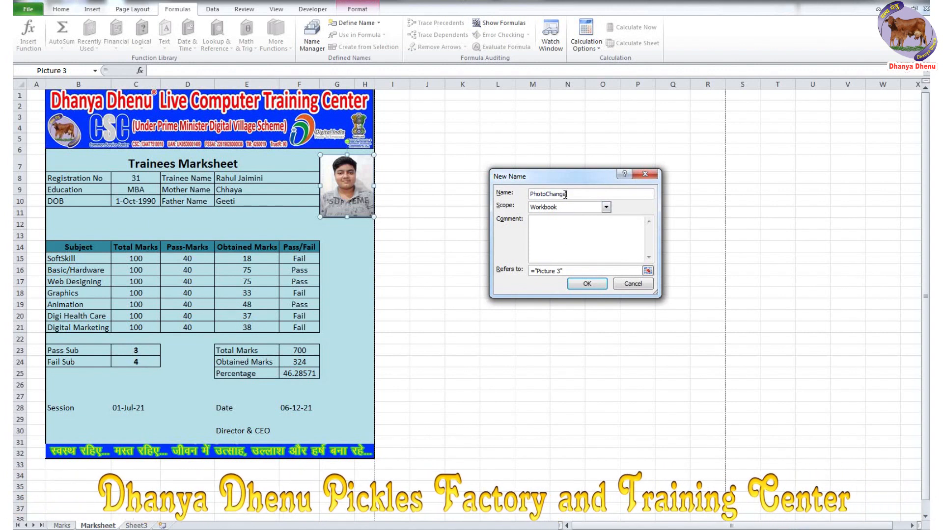
drag(573, 271, 526, 273)
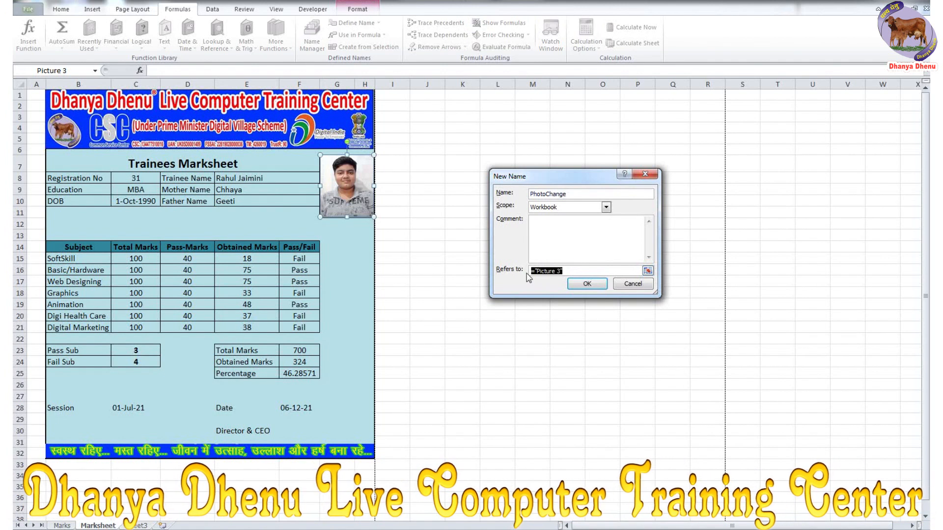
text(=index()
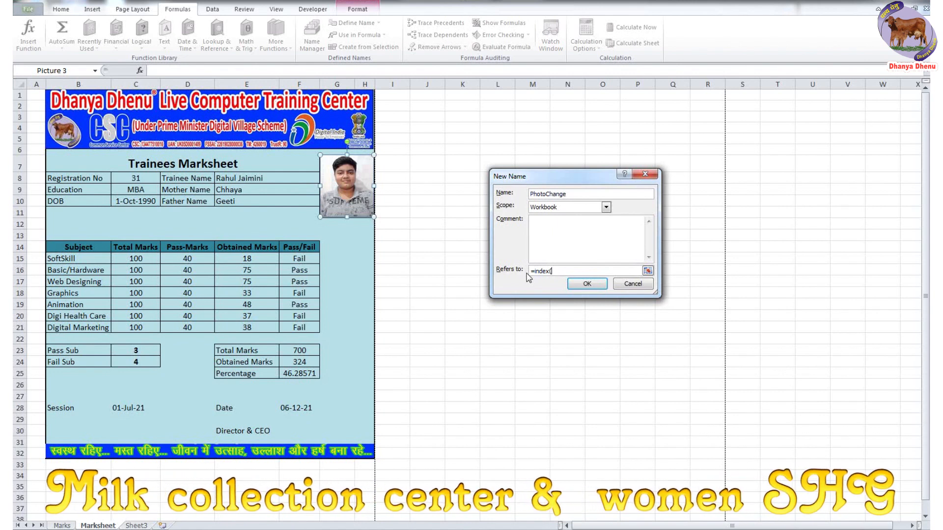
click(64, 525)
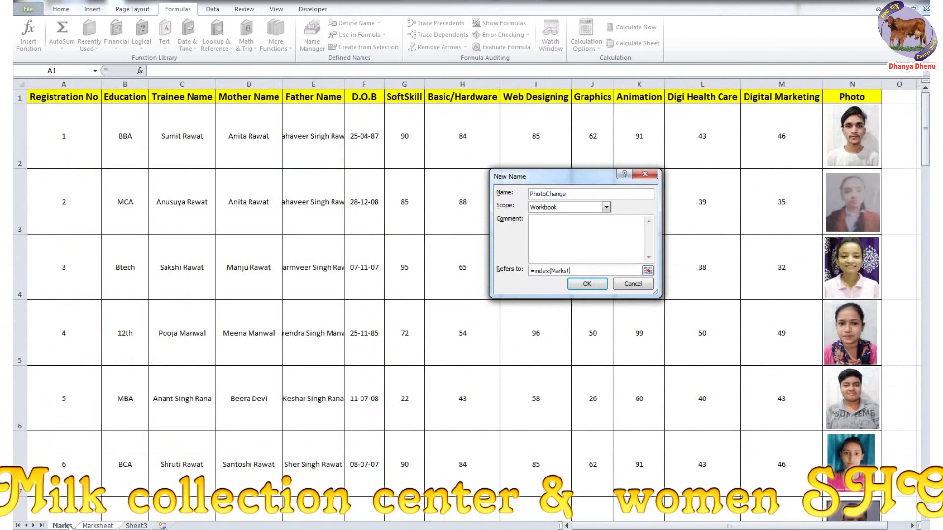
- Set the INDEX range to Marks!$N$2:$N$34 and begin the MATCH lookup on the Marksheet
click(882, 136)
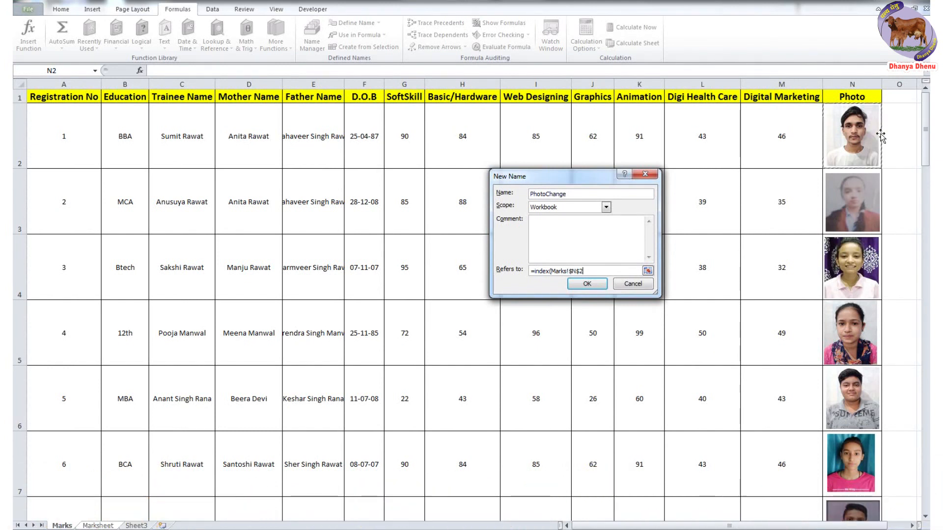
drag(881, 136, 848, 447)
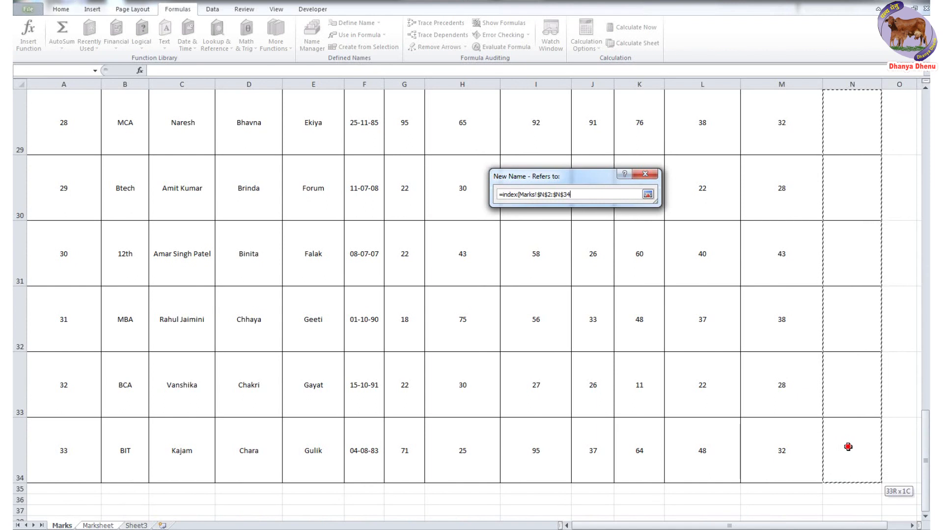
drag(848, 446, 848, 447)
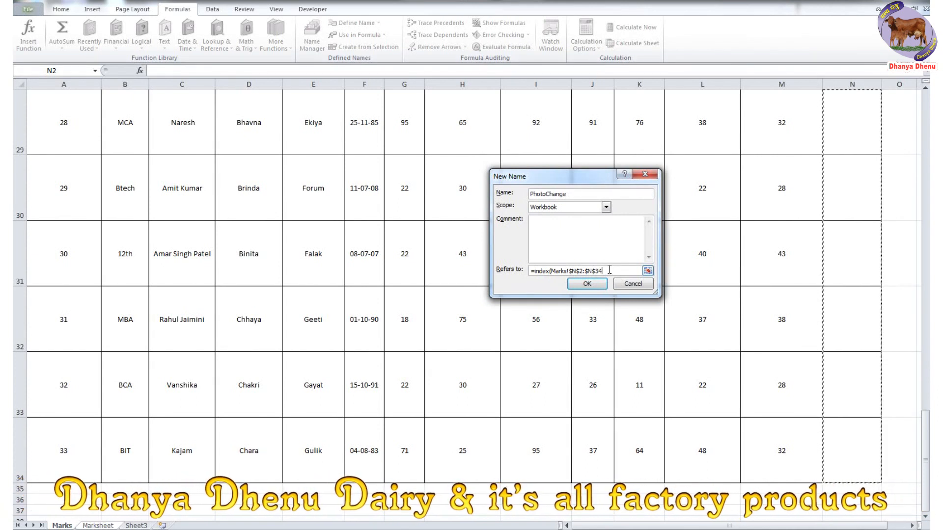
text(, match()
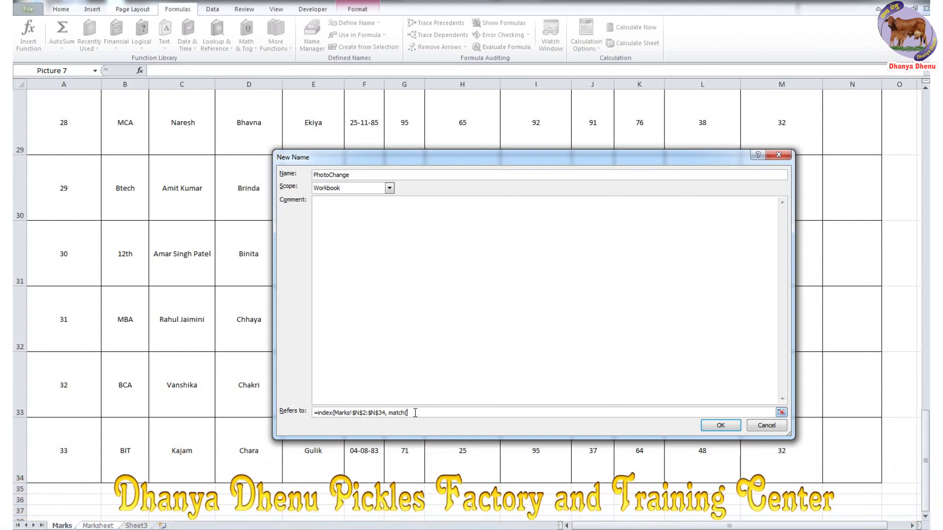
click(98, 526)
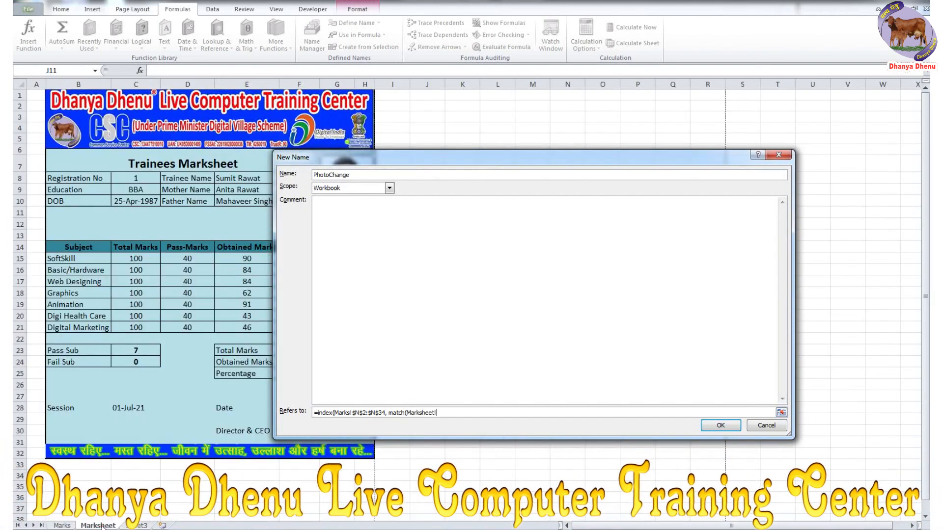
- Complete PhotoChange as =INDEX(Marks!$N$2:$N$34, MATCH(Marksheet!$C$8, Marks!$A$2:$A$34, 0))
click(142, 178)
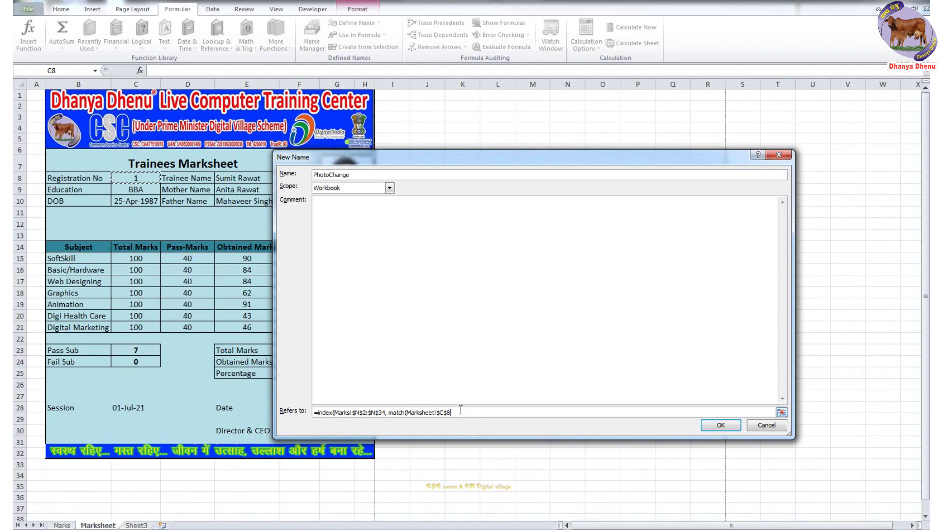
text(,)
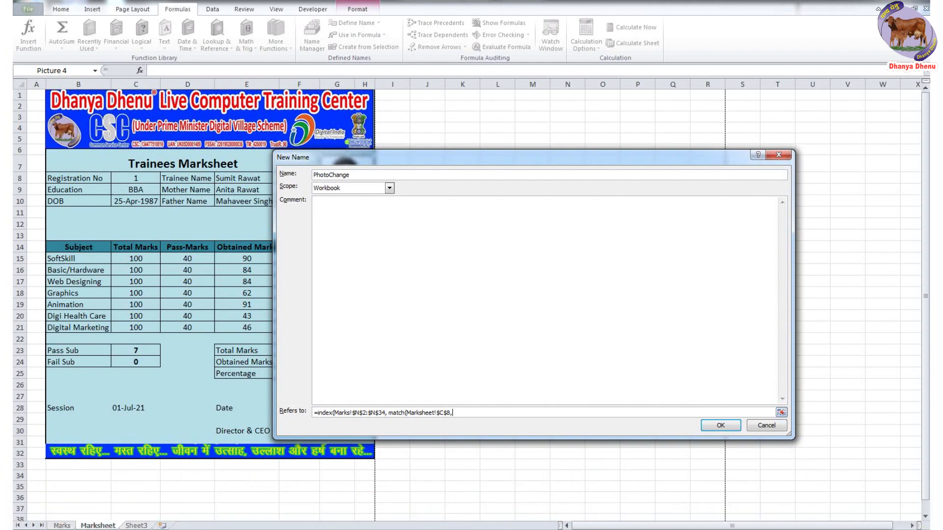
click(62, 525)
scroll(123, 370, up, 9)
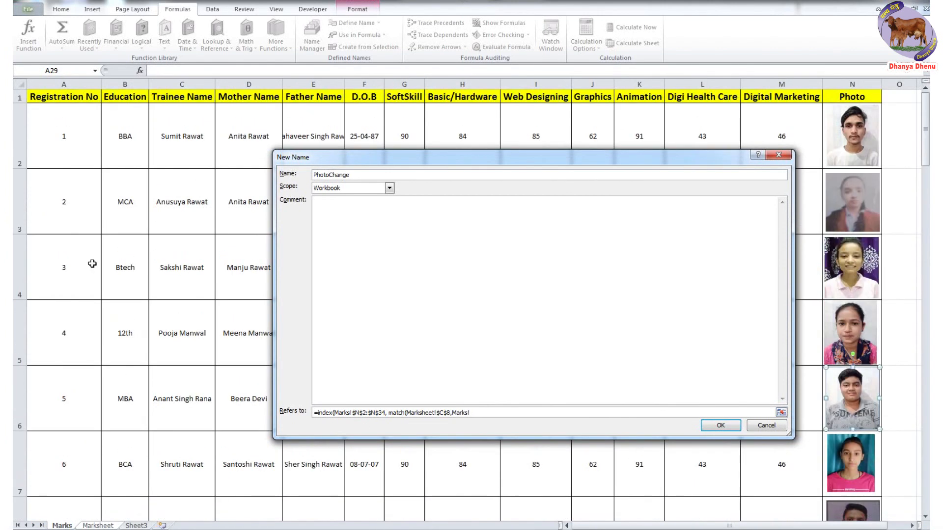
drag(70, 145, 82, 480)
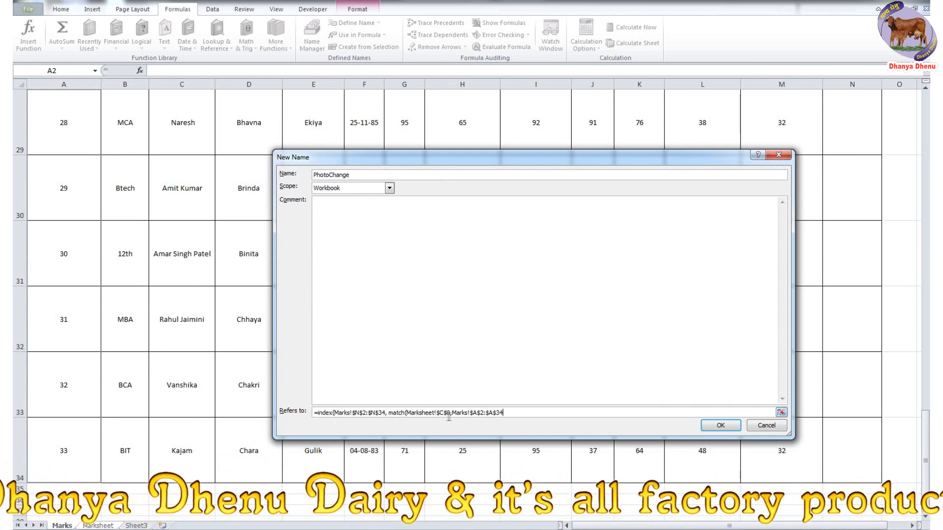
click(515, 412)
click(491, 412)
click(509, 413)
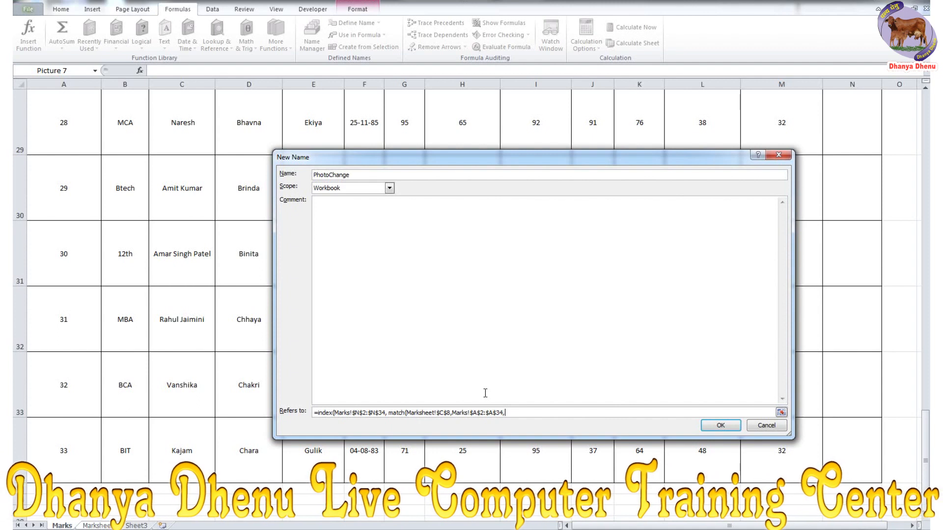
text(0))
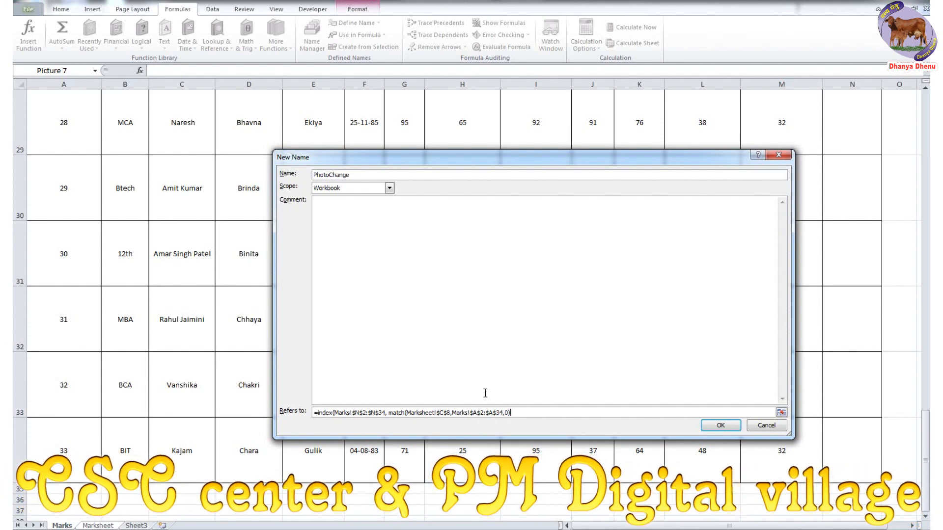
text())
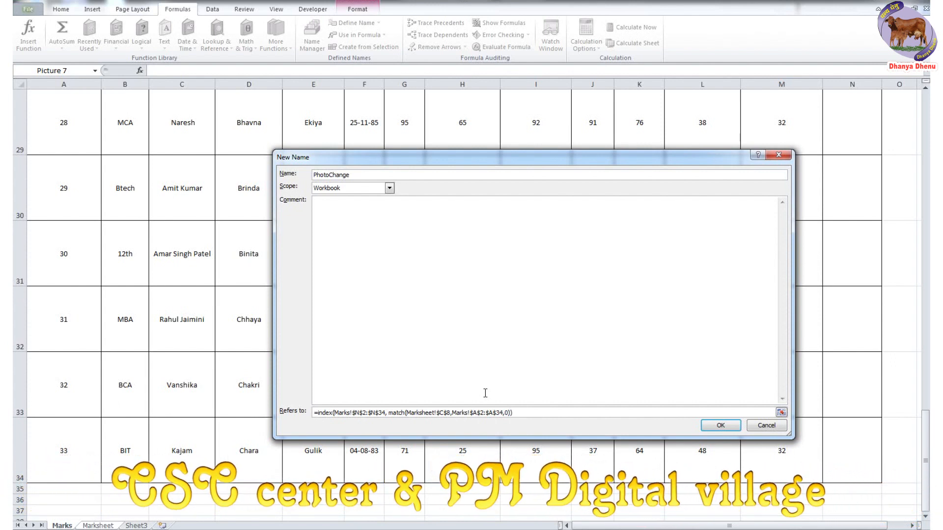
- Save the PhotoChange name, enter Registration No 5 in C8, and select the marksheet photo
click(720, 425)
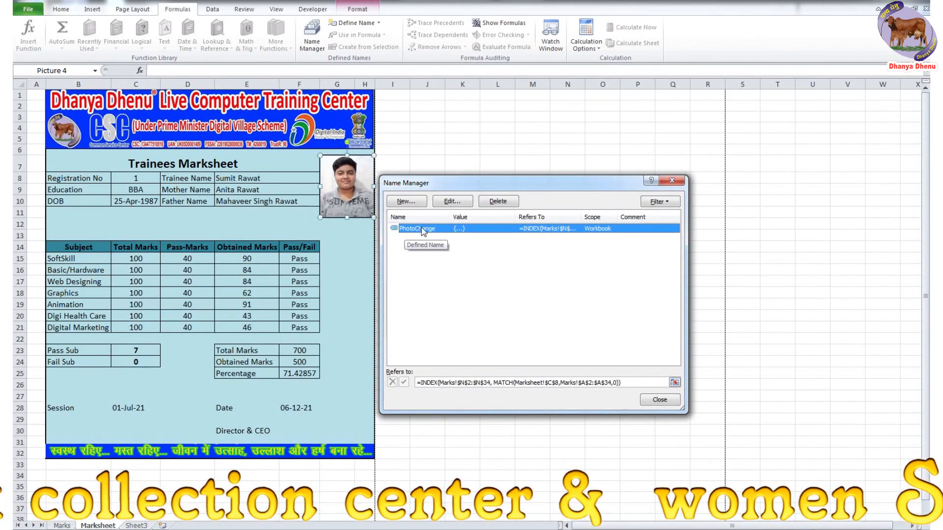
click(659, 400)
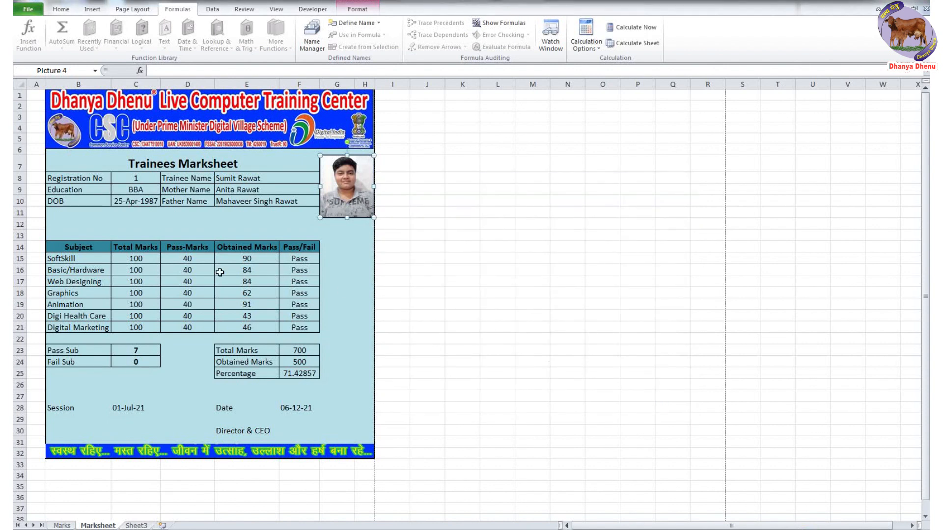
click(142, 178)
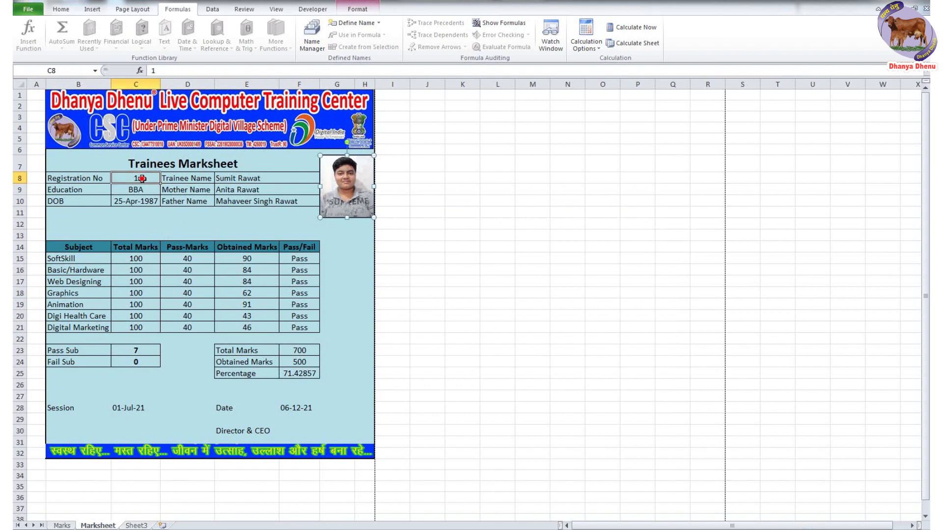
text(5)
key(Return)
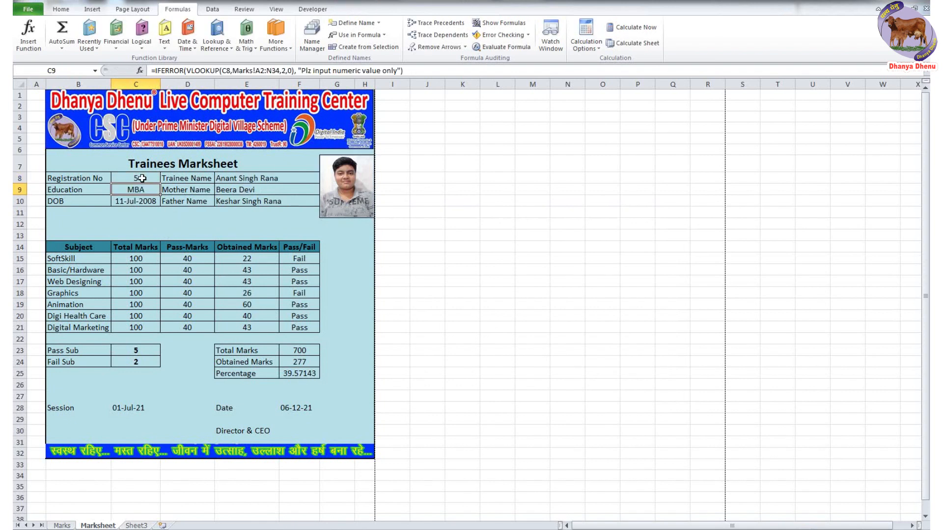
click(347, 185)
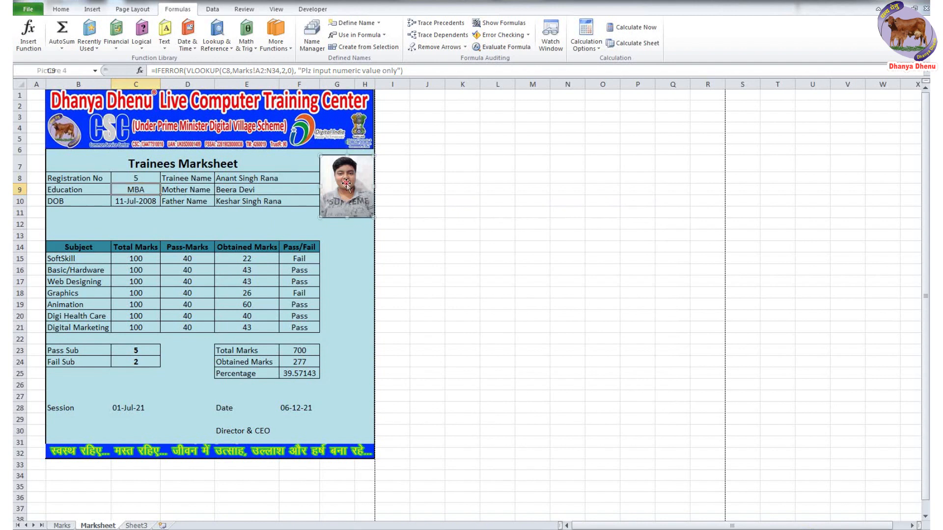
click(183, 71)
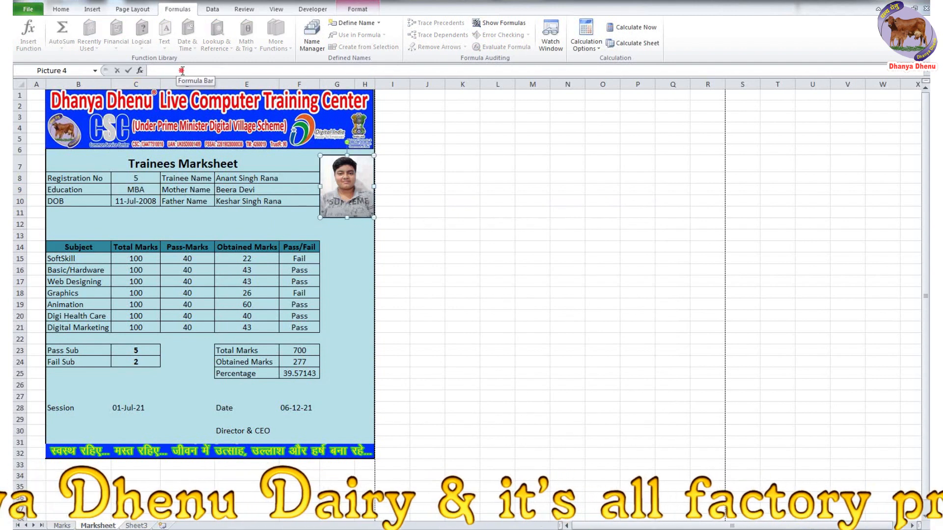
- Link the selected marksheet photo to the formula =PhotoChange
text(=)
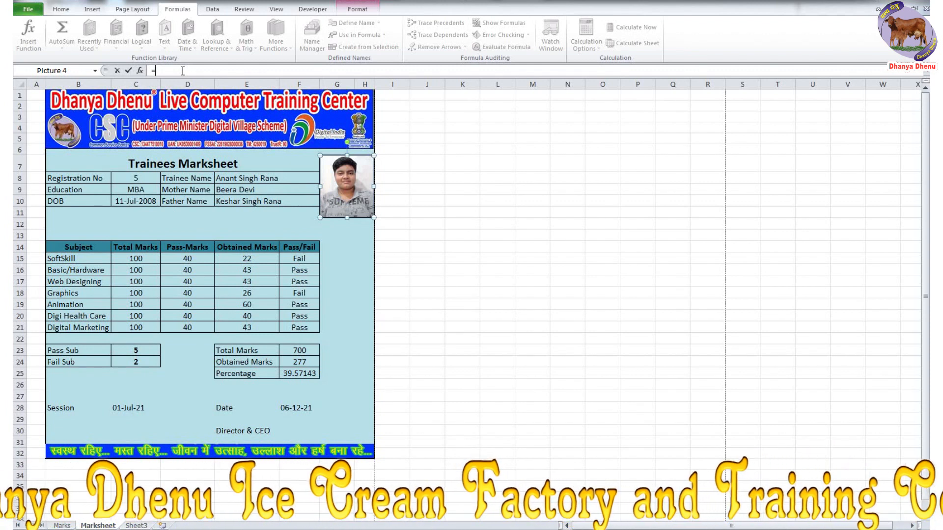
text(P)
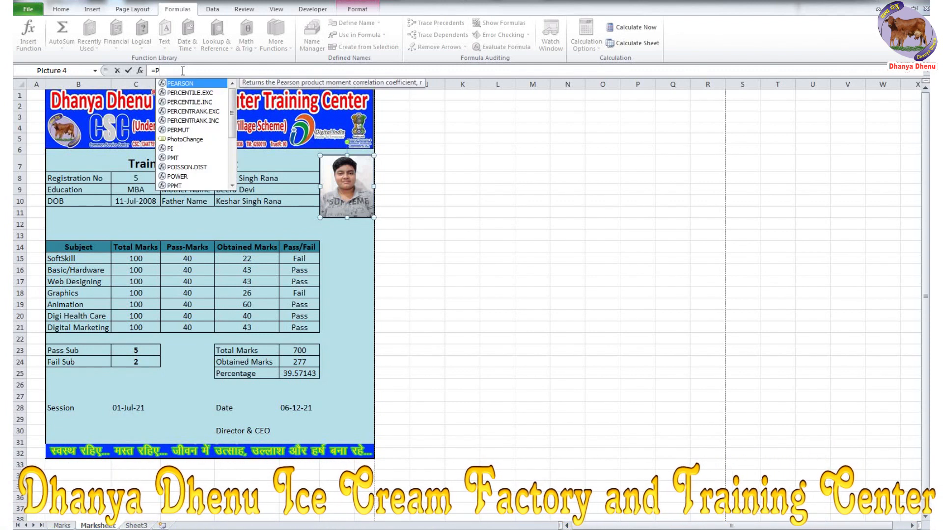
text(h)
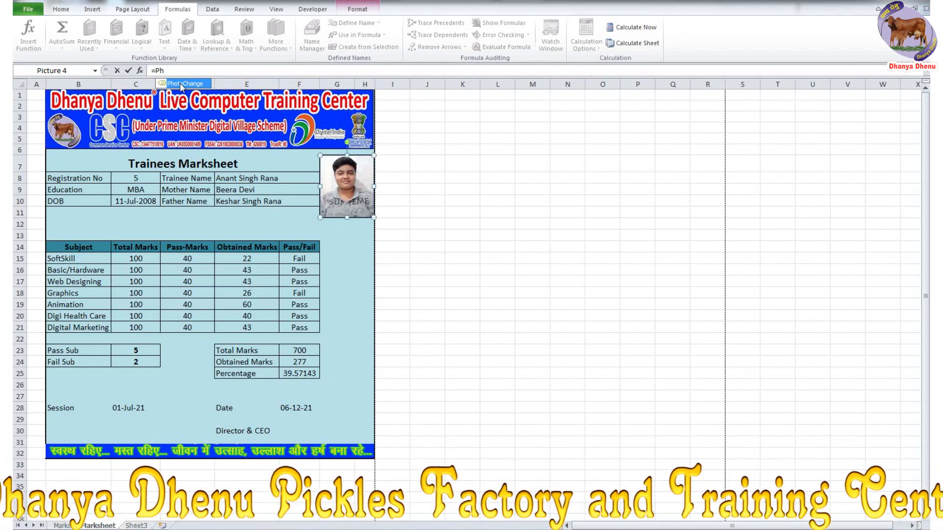
double_click(180, 85)
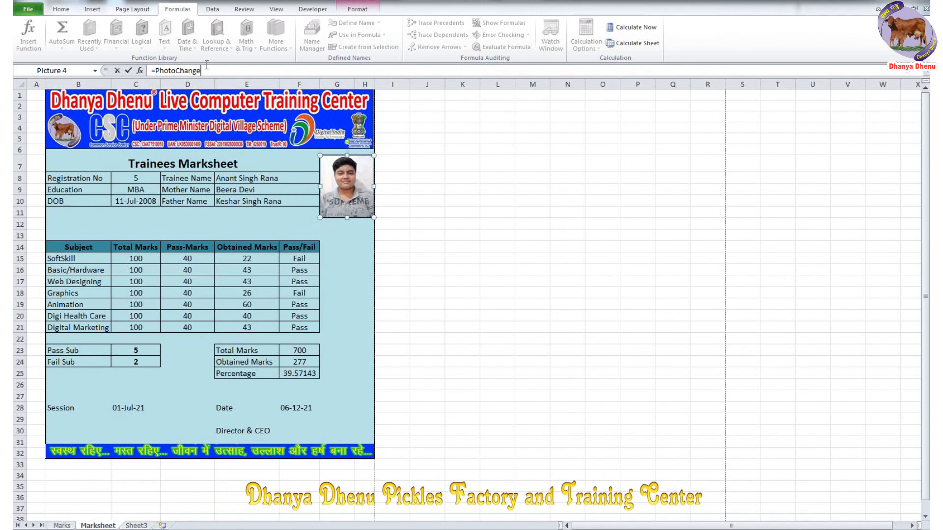
key(Return)
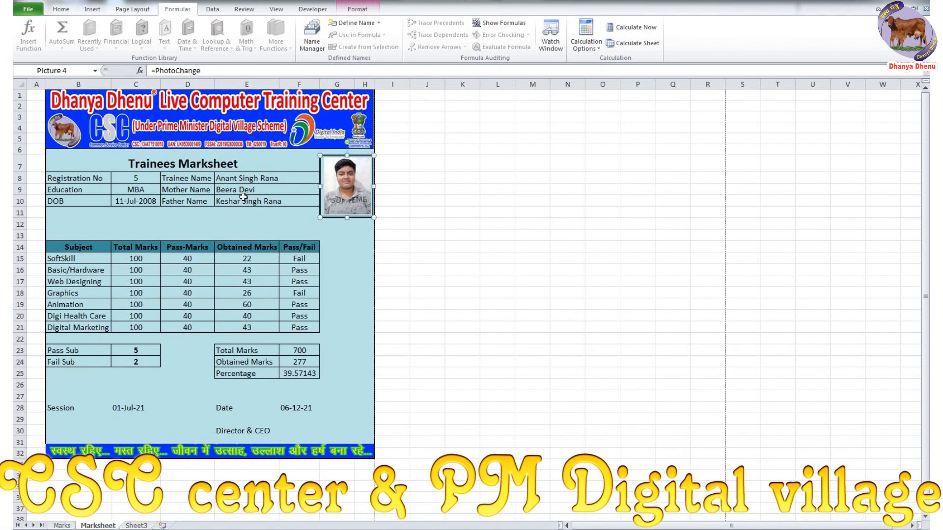
click(135, 177)
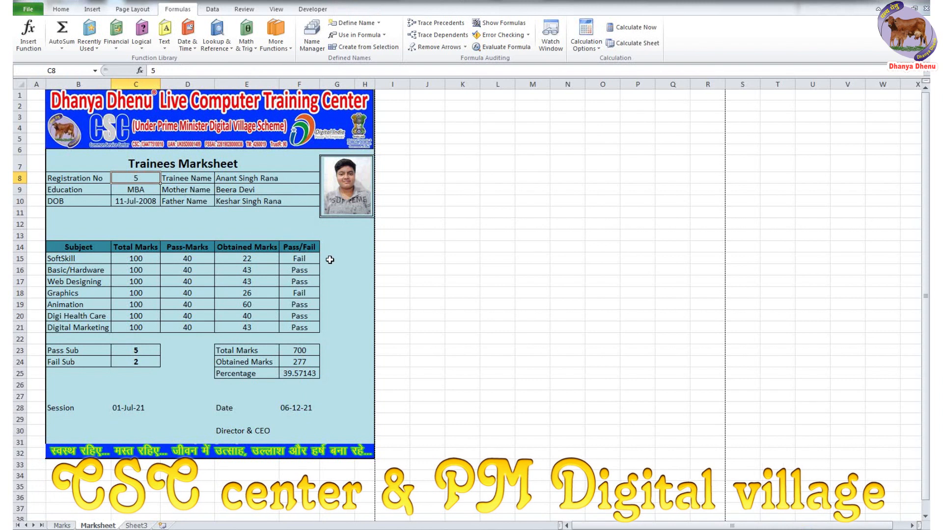
- Try Registration Nos 10 and then 30 in C8
text(10)
key(Return)
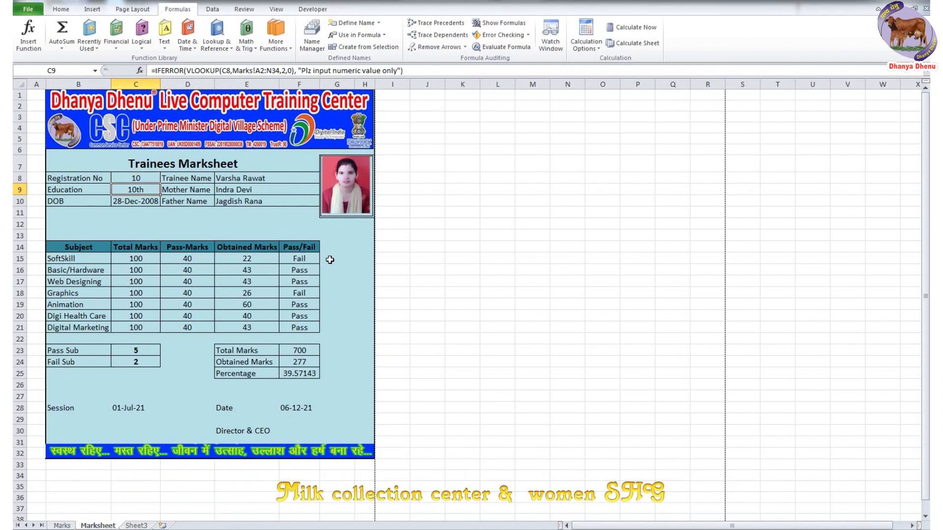
click(140, 178)
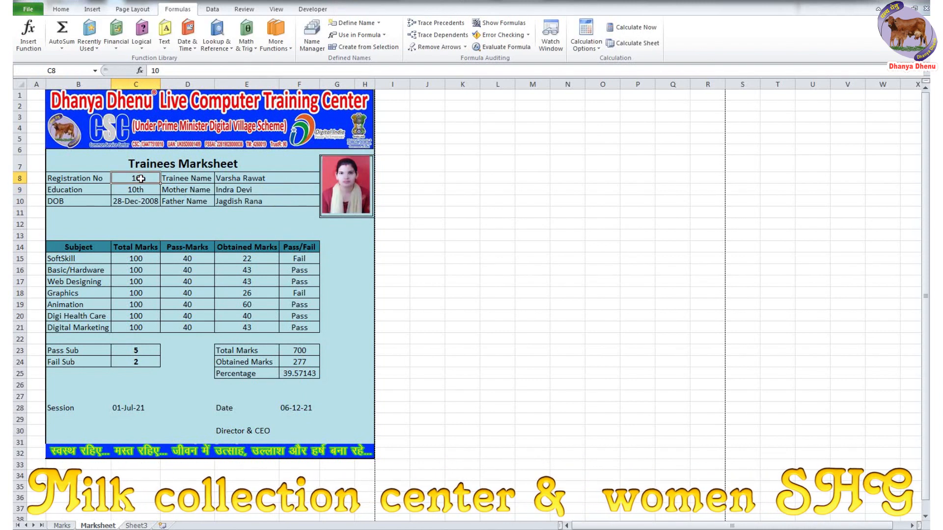
text(30)
key(Return)
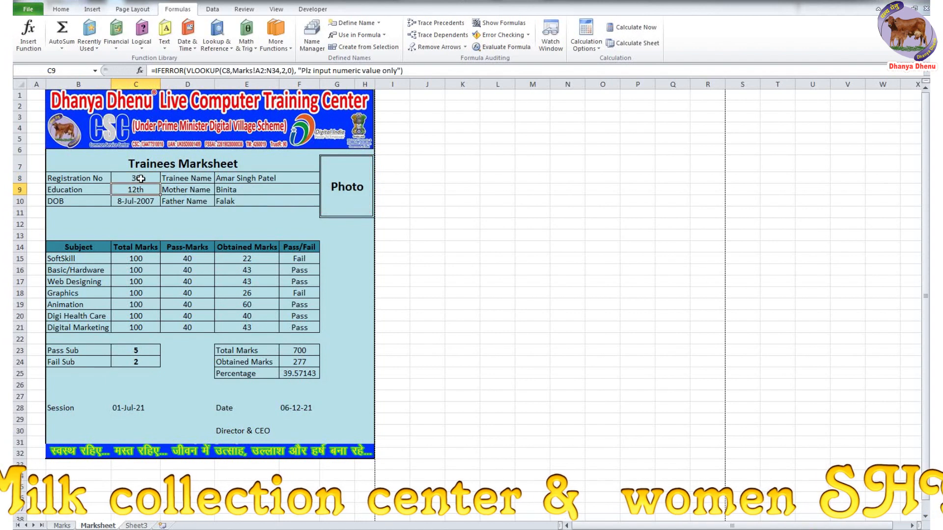
- On the Marks sheet, check trainee 30's empty photo cell N31 and trainee 25's photo in N26
click(63, 525)
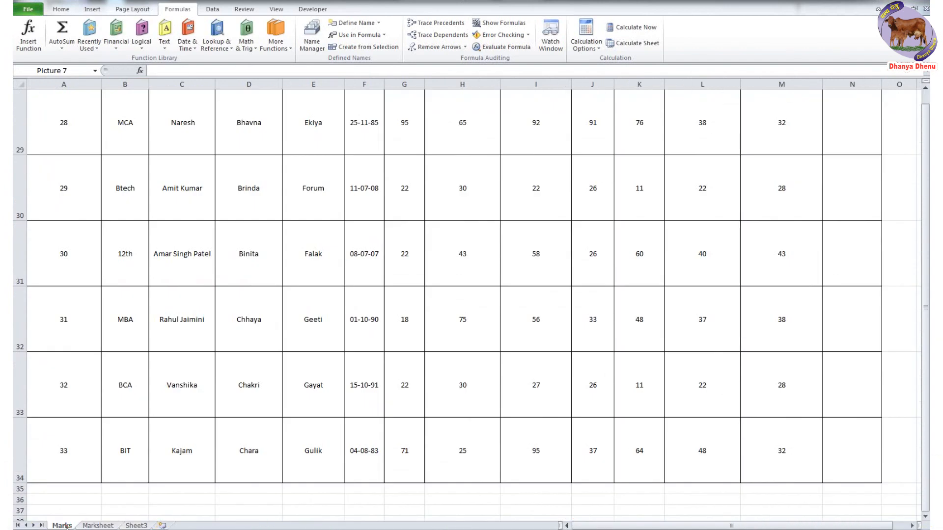
click(19, 250)
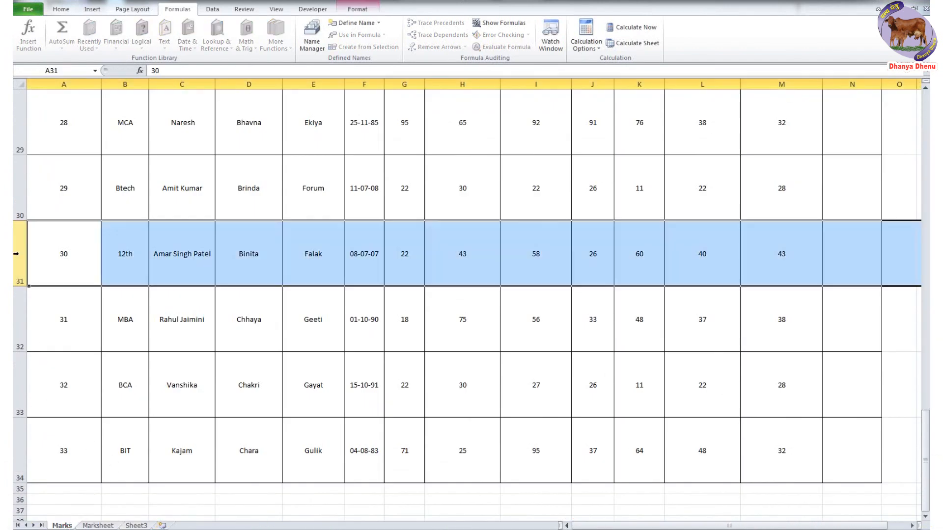
click(848, 262)
scroll(764, 410, up, 3)
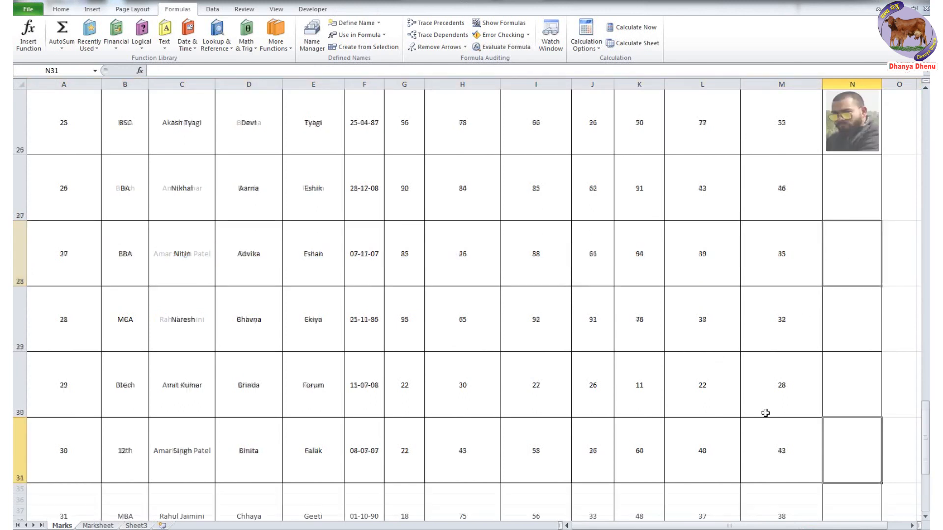
scroll(771, 410, down, 2)
click(866, 126)
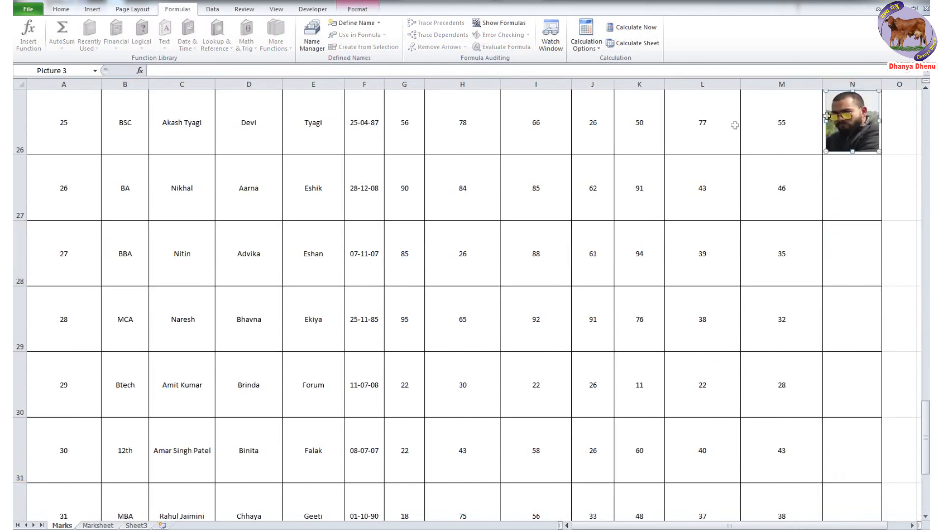
- Enter Registration No 25, then the final Registration No 4, in C8 on the Marksheet
key(ctrl+Page_Down)
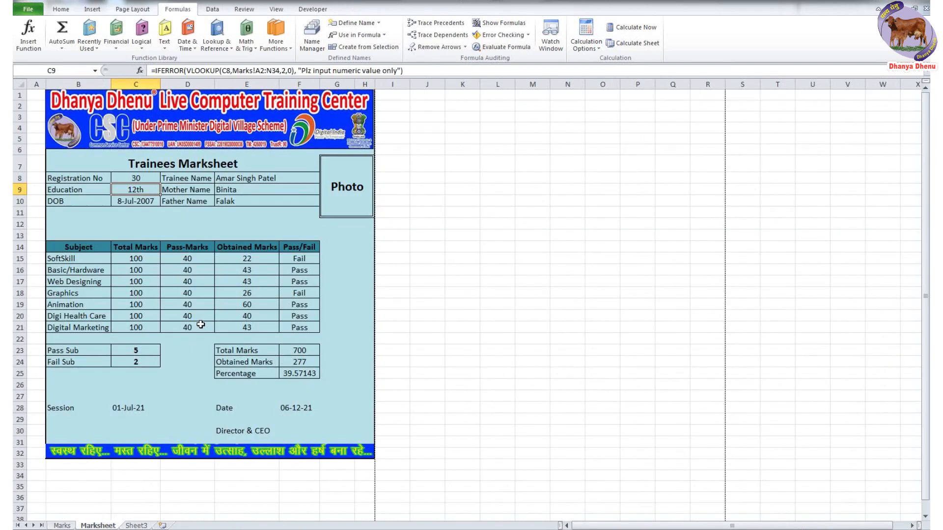
click(139, 178)
text(25)
key(Return)
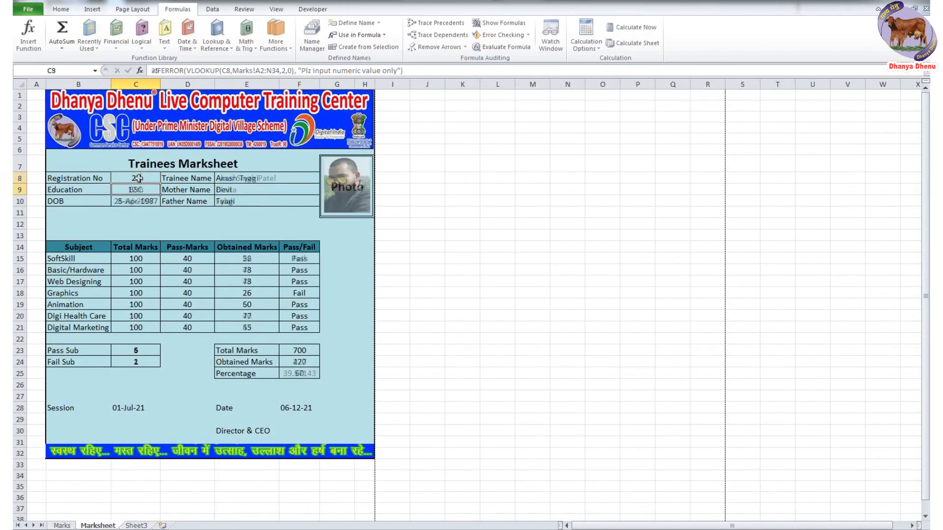
click(139, 178)
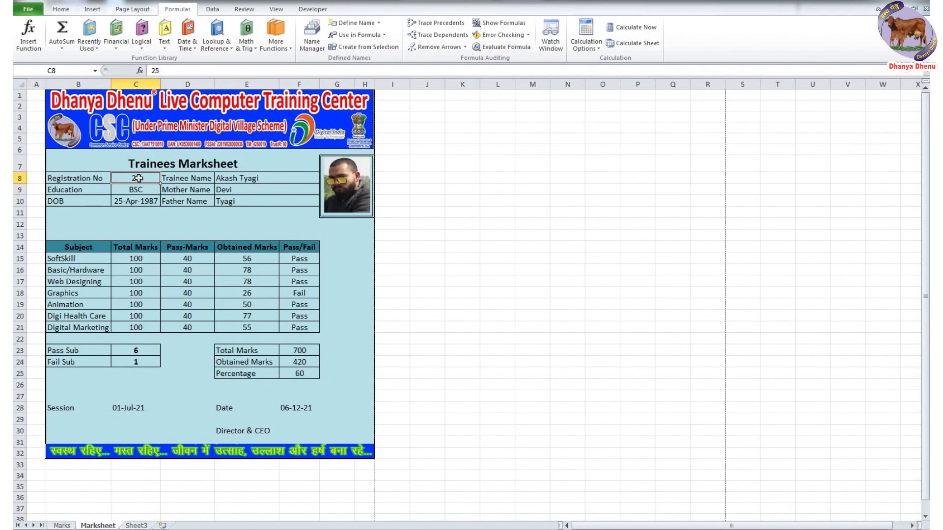
text(1)
key(Return)
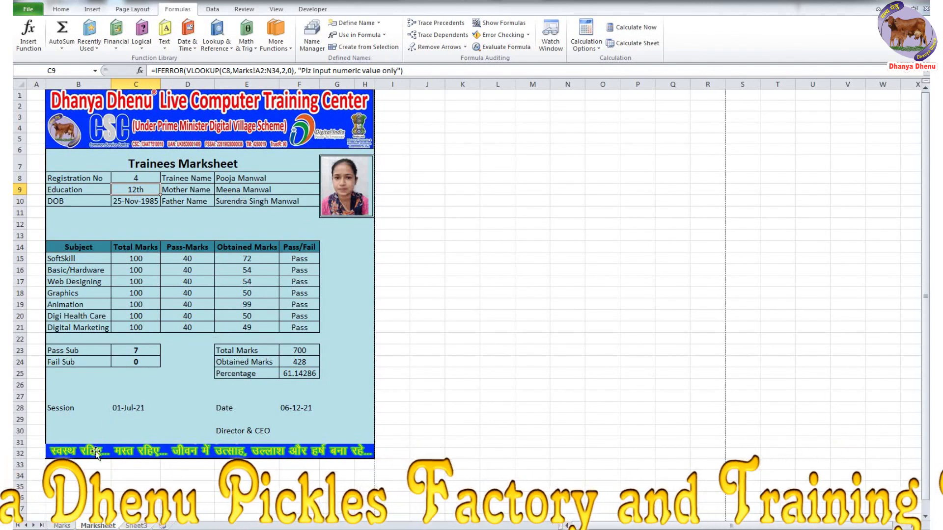
click(65, 527)
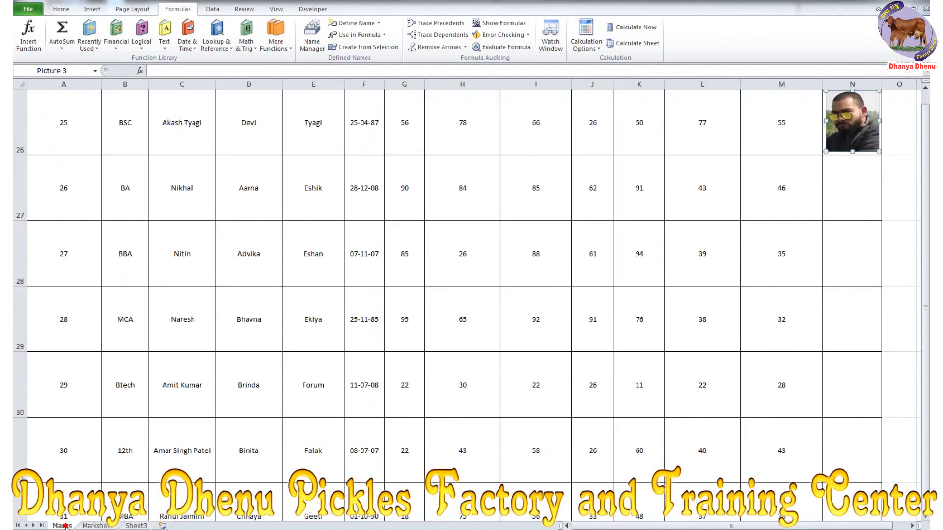
- Inspect trainee 4's row, subject marks and father name on the Marks sheet without editing
scroll(89, 305, up, 8)
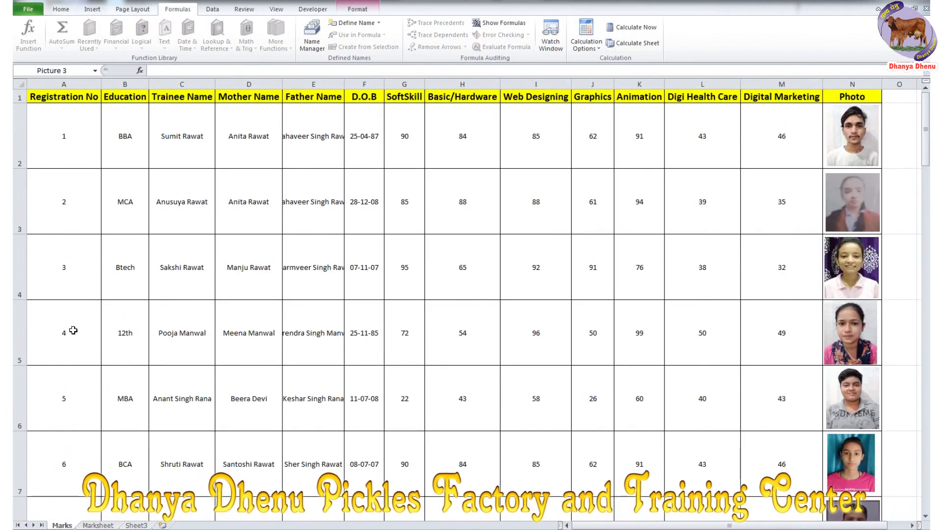
click(20, 339)
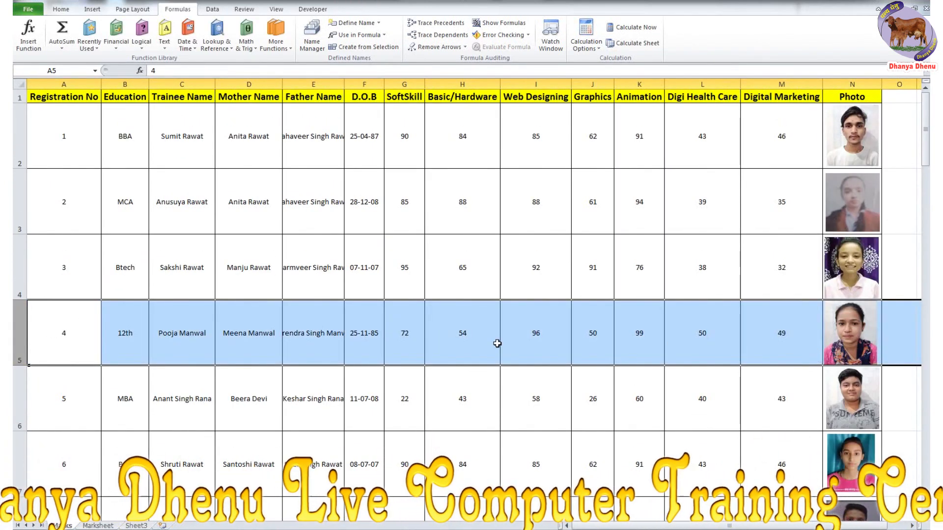
drag(412, 343, 755, 353)
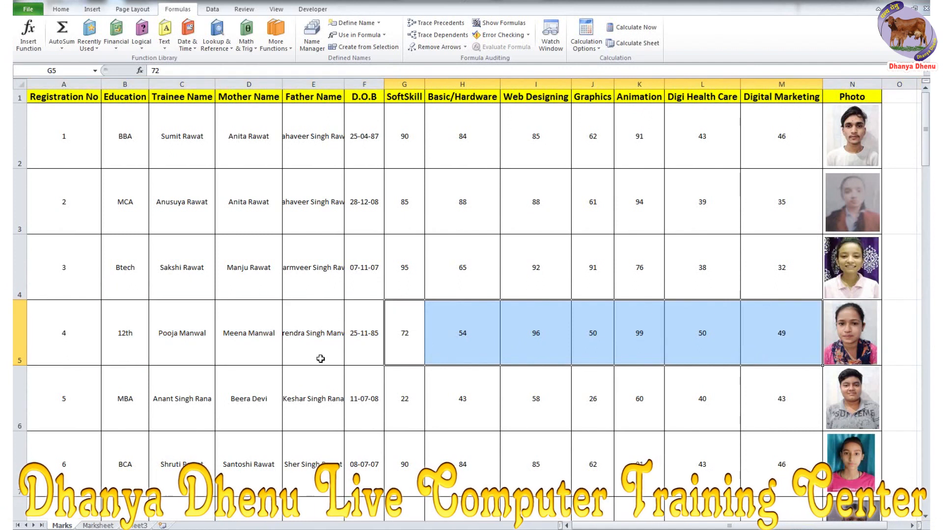
click(202, 334)
drag(232, 336, 296, 335)
click(297, 334)
click(175, 71)
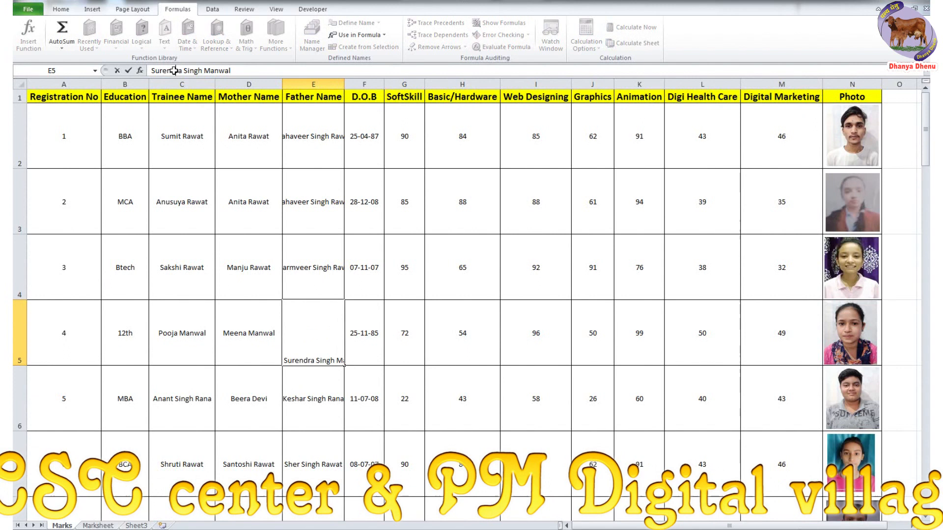
double_click(336, 358)
key(Escape)
key(ctrl+Page_Down)
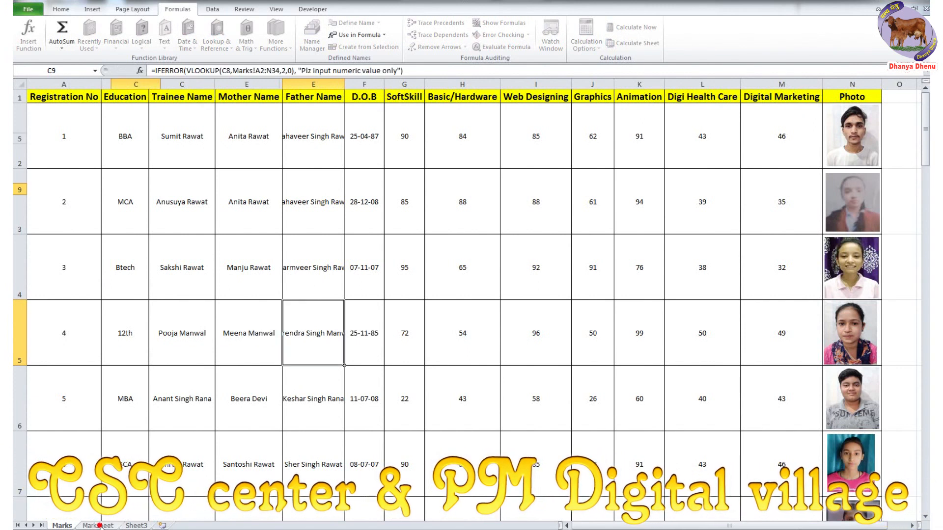
- Check the linked trainee photo on the Marksheet, then bring up the Excel video folder
click(470, 359)
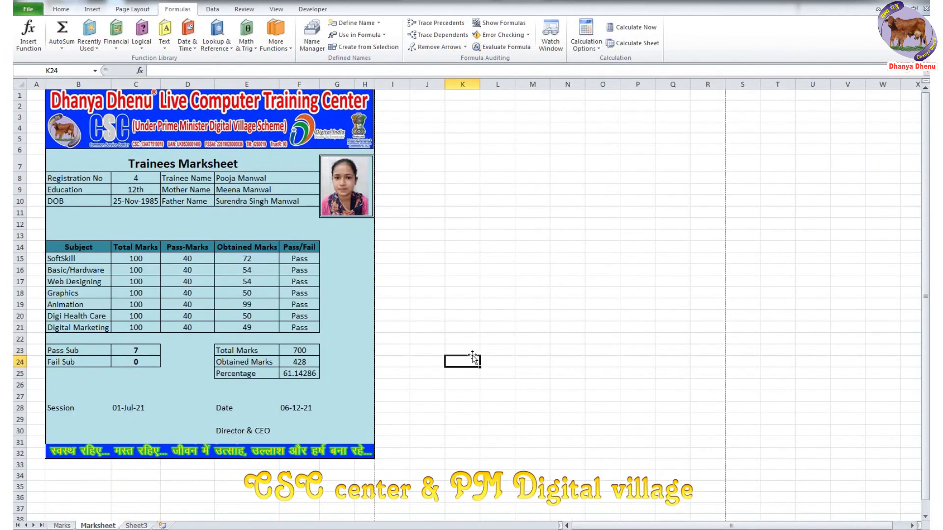
click(369, 185)
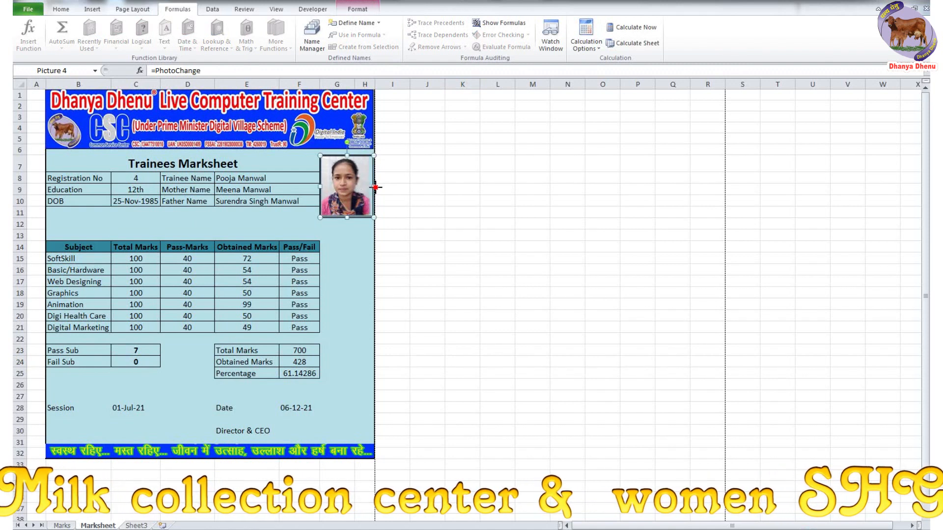
click(425, 201)
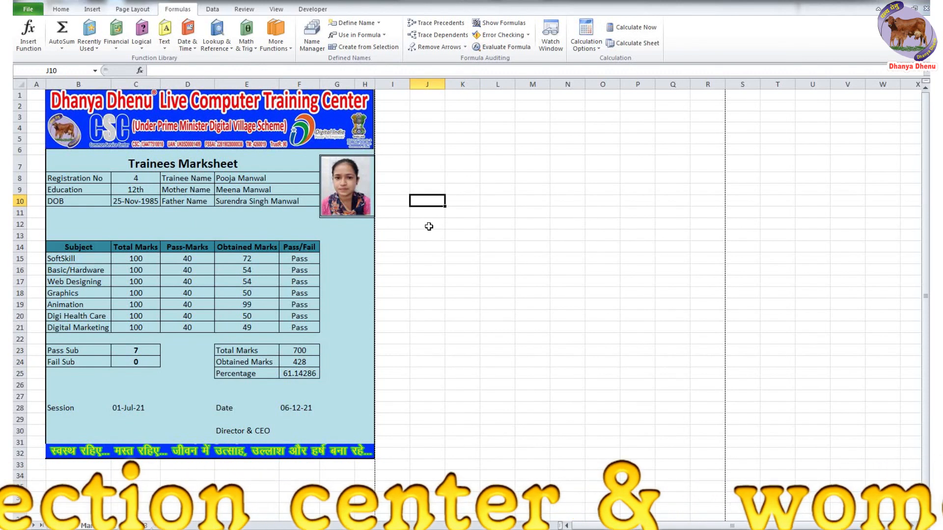
click(372, 215)
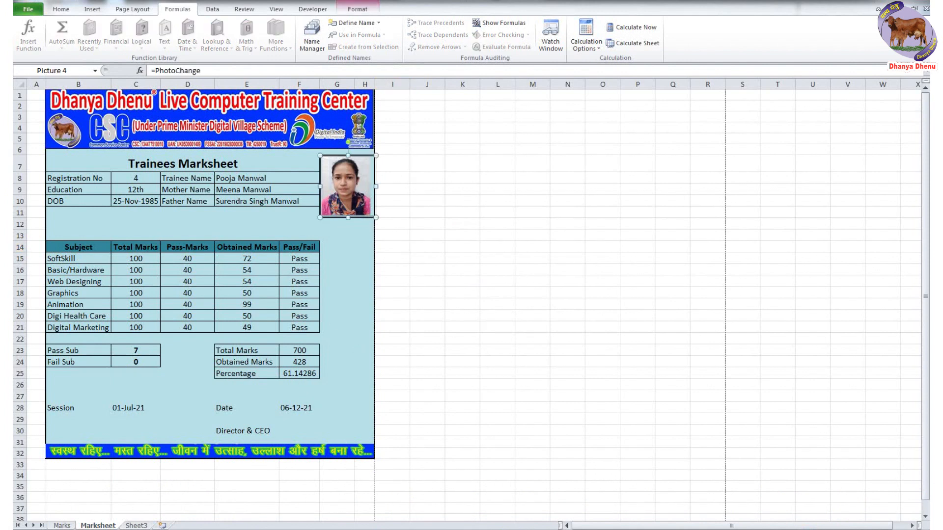
click(79, 528)
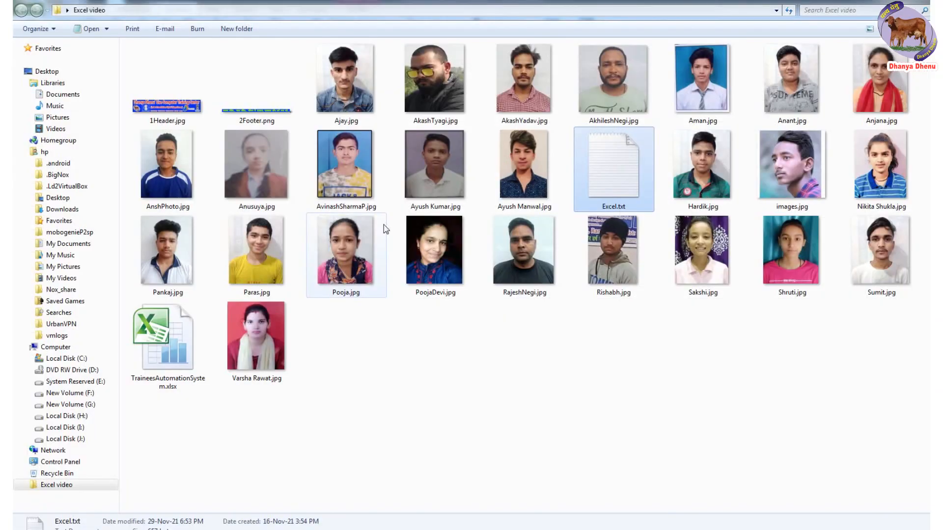
- Open TraineesAutomationSystem.xlsx from the Excel video folder in Explorer
click(183, 357)
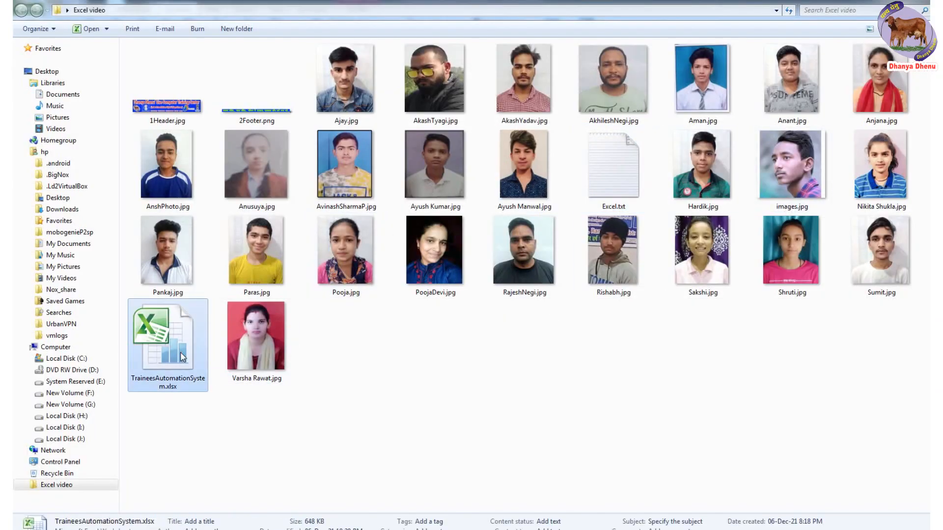
click(132, 529)
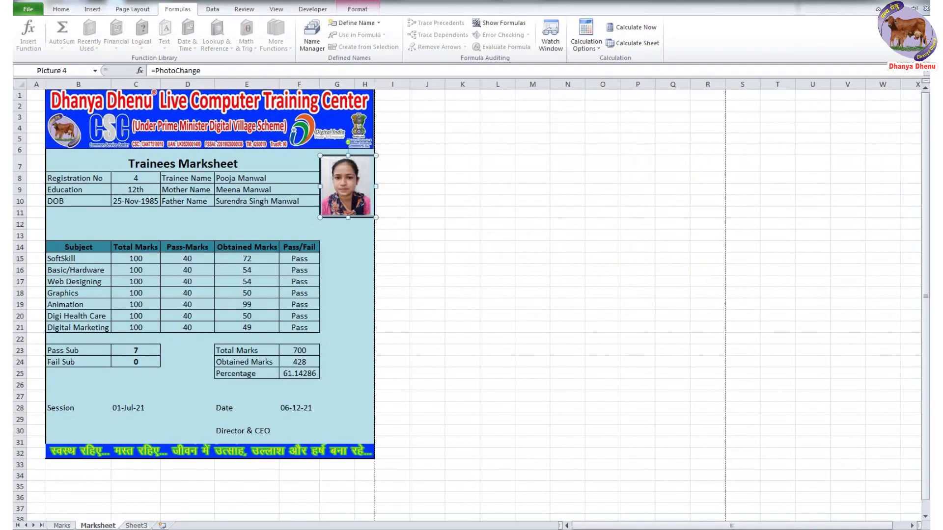
click(868, 2)
click(421, 375)
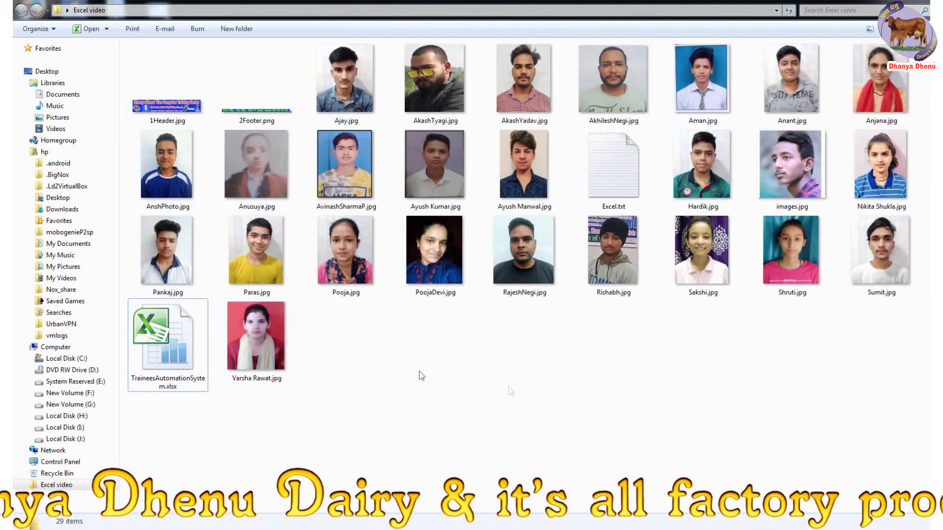
click(170, 344)
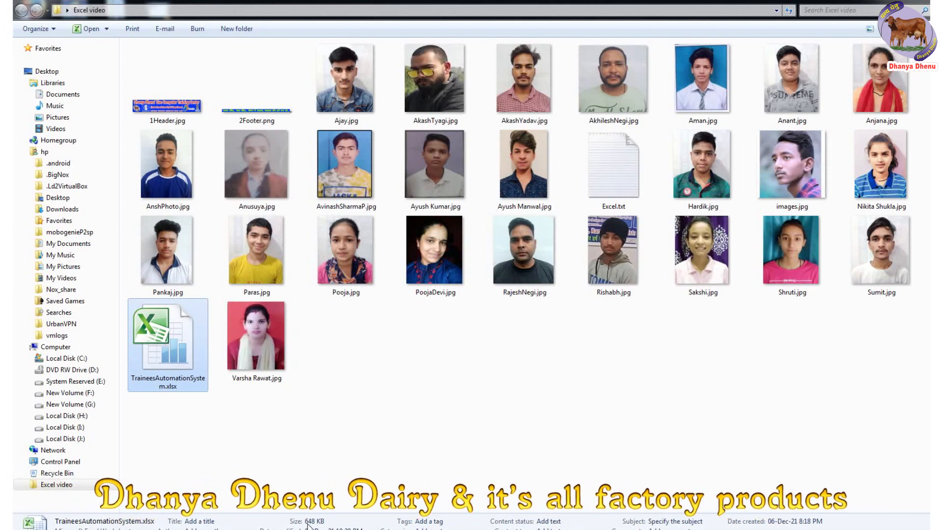
double_click(173, 342)
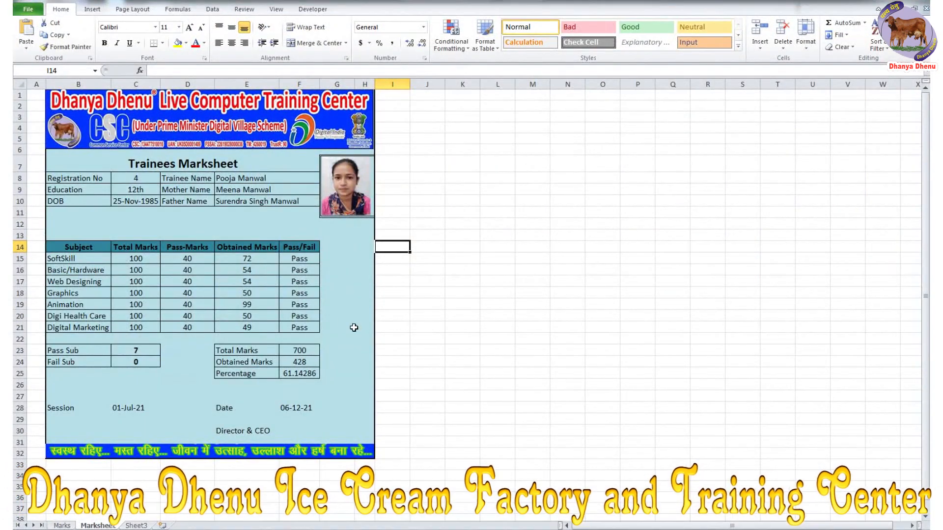
- AutoFit column E on the Marks sheet so the full father names show
click(62, 525)
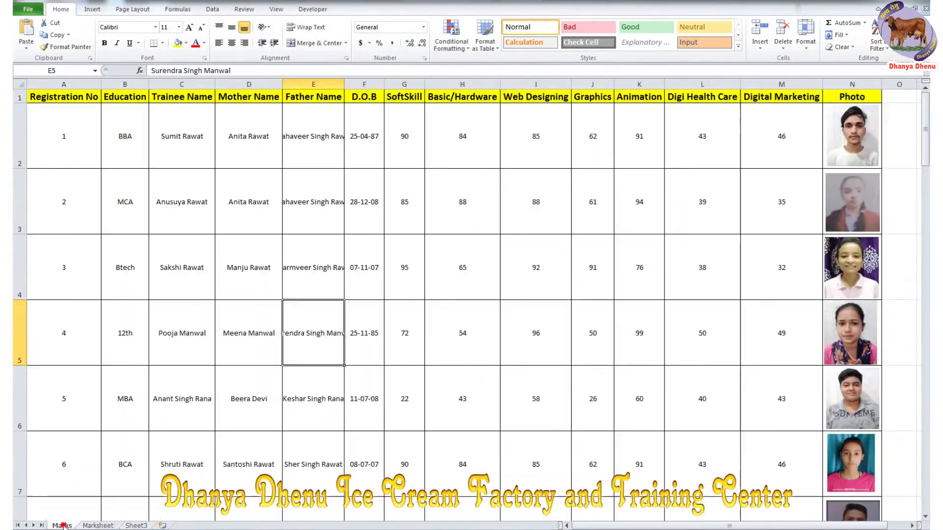
scroll(362, 313, down, 4)
scroll(362, 313, up, 4)
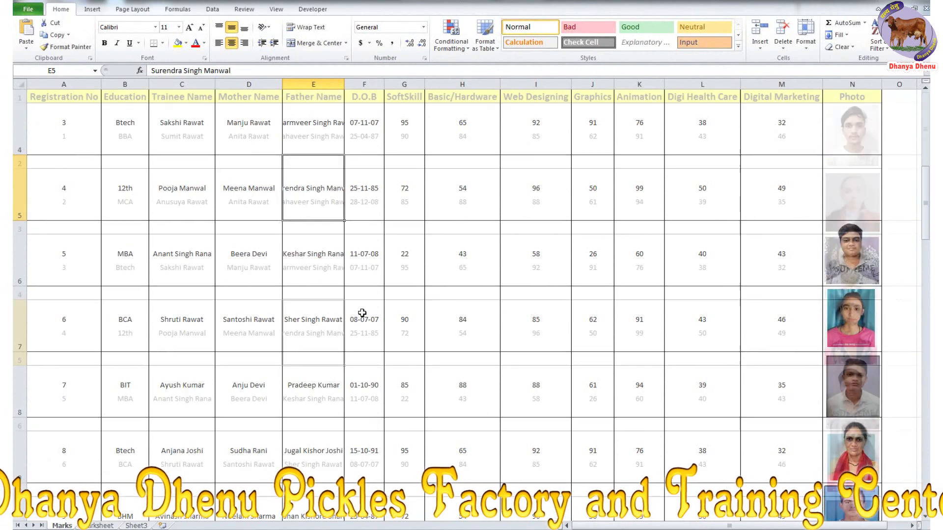
double_click(346, 84)
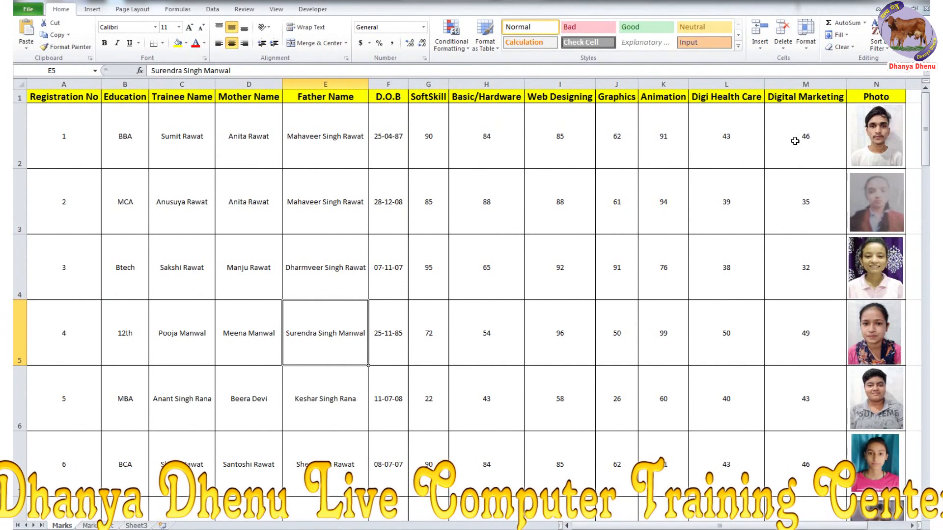
- Return to the Marksheet, select C8, and switch to the Excel.txt formula notes in Notepad
click(98, 526)
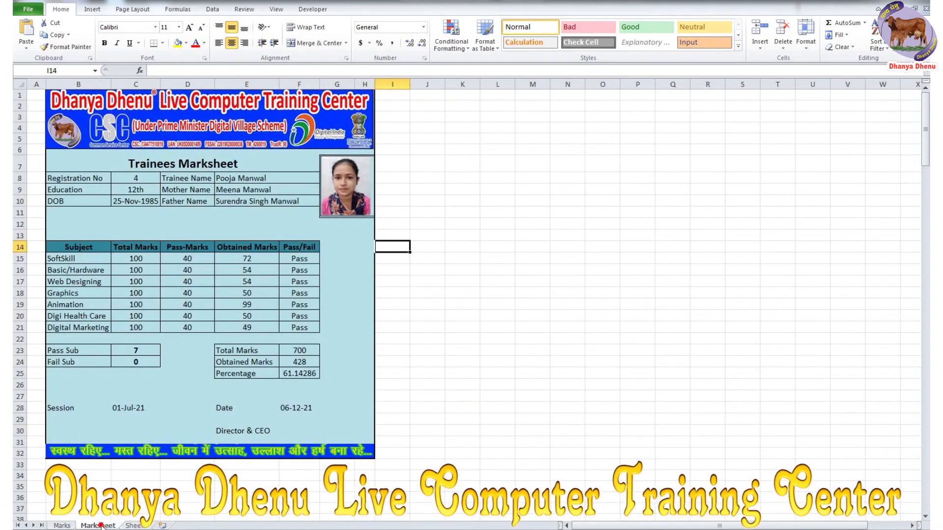
click(137, 526)
click(101, 526)
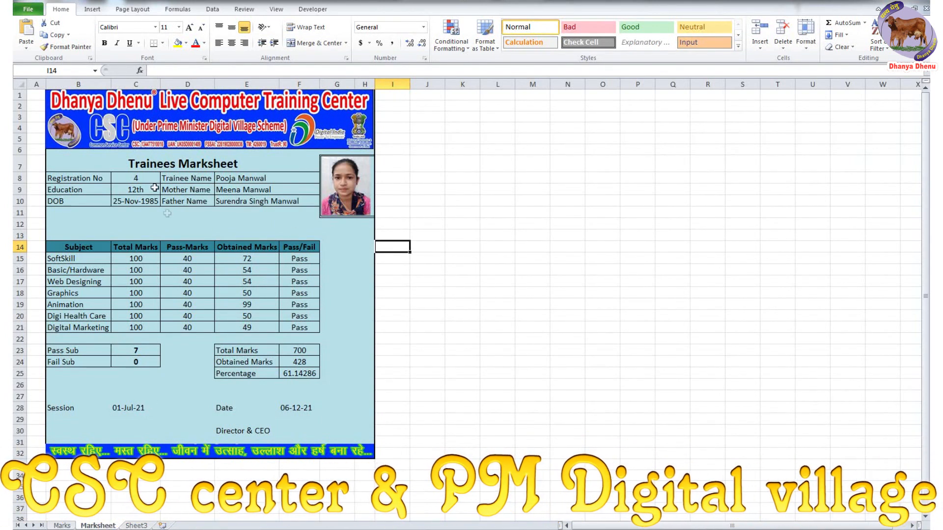
click(133, 180)
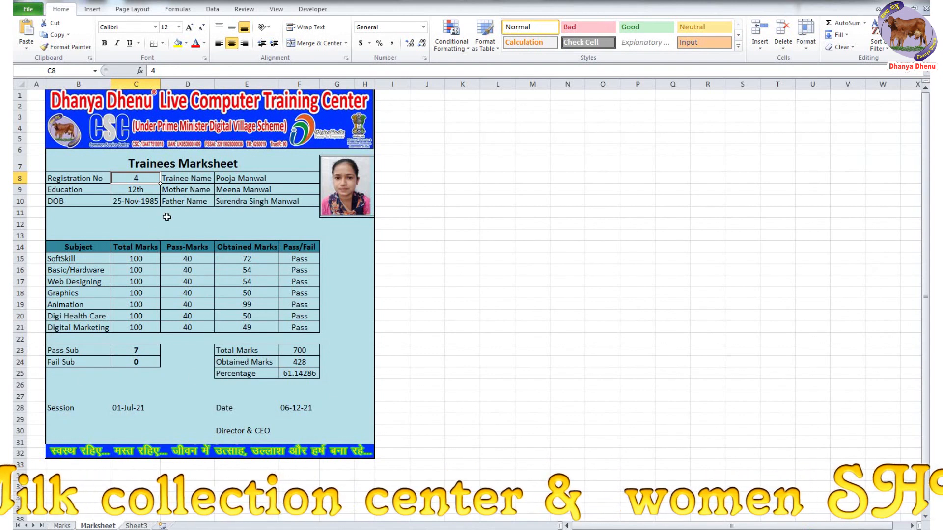
key(alt+Tab)
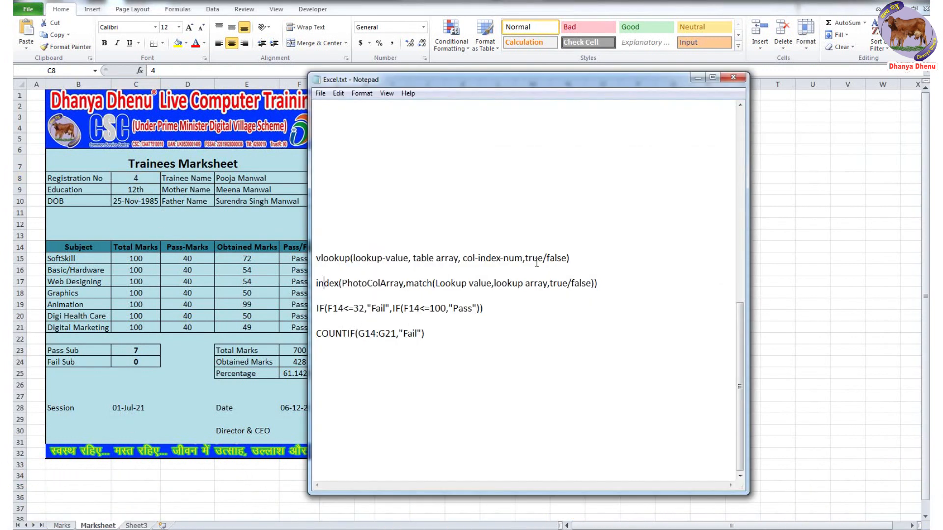
- Highlight the vlookup, index, IF and COUNTIF formula notes in Notepad
double_click(333, 257)
double_click(325, 284)
double_click(321, 308)
double_click(327, 334)
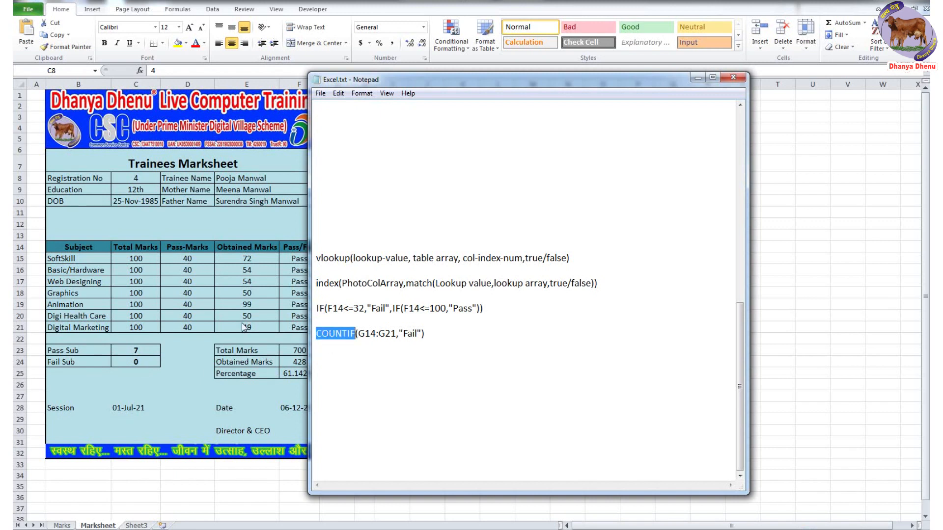
- Enter Registration No 10 in C8, showing 277 obtained, 5 passed, 2 failed
click(255, 304)
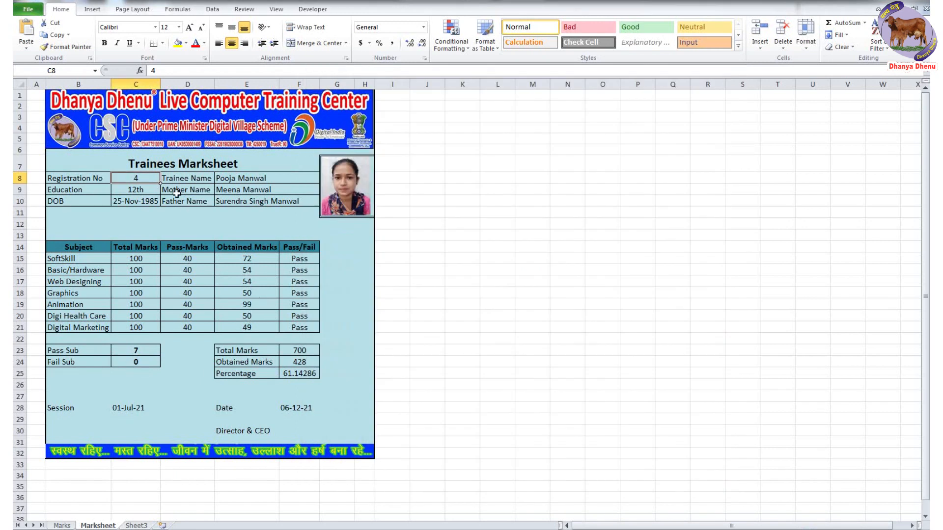
text(10)
key(Return)
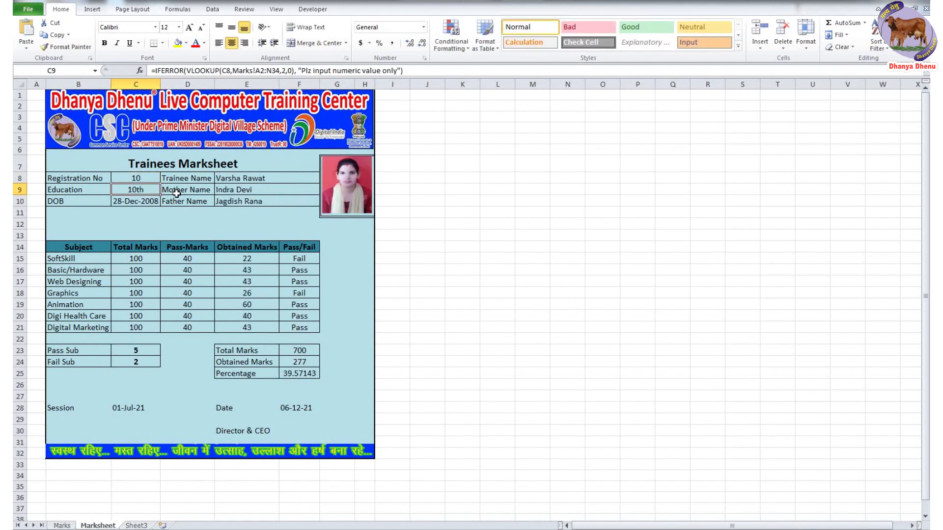